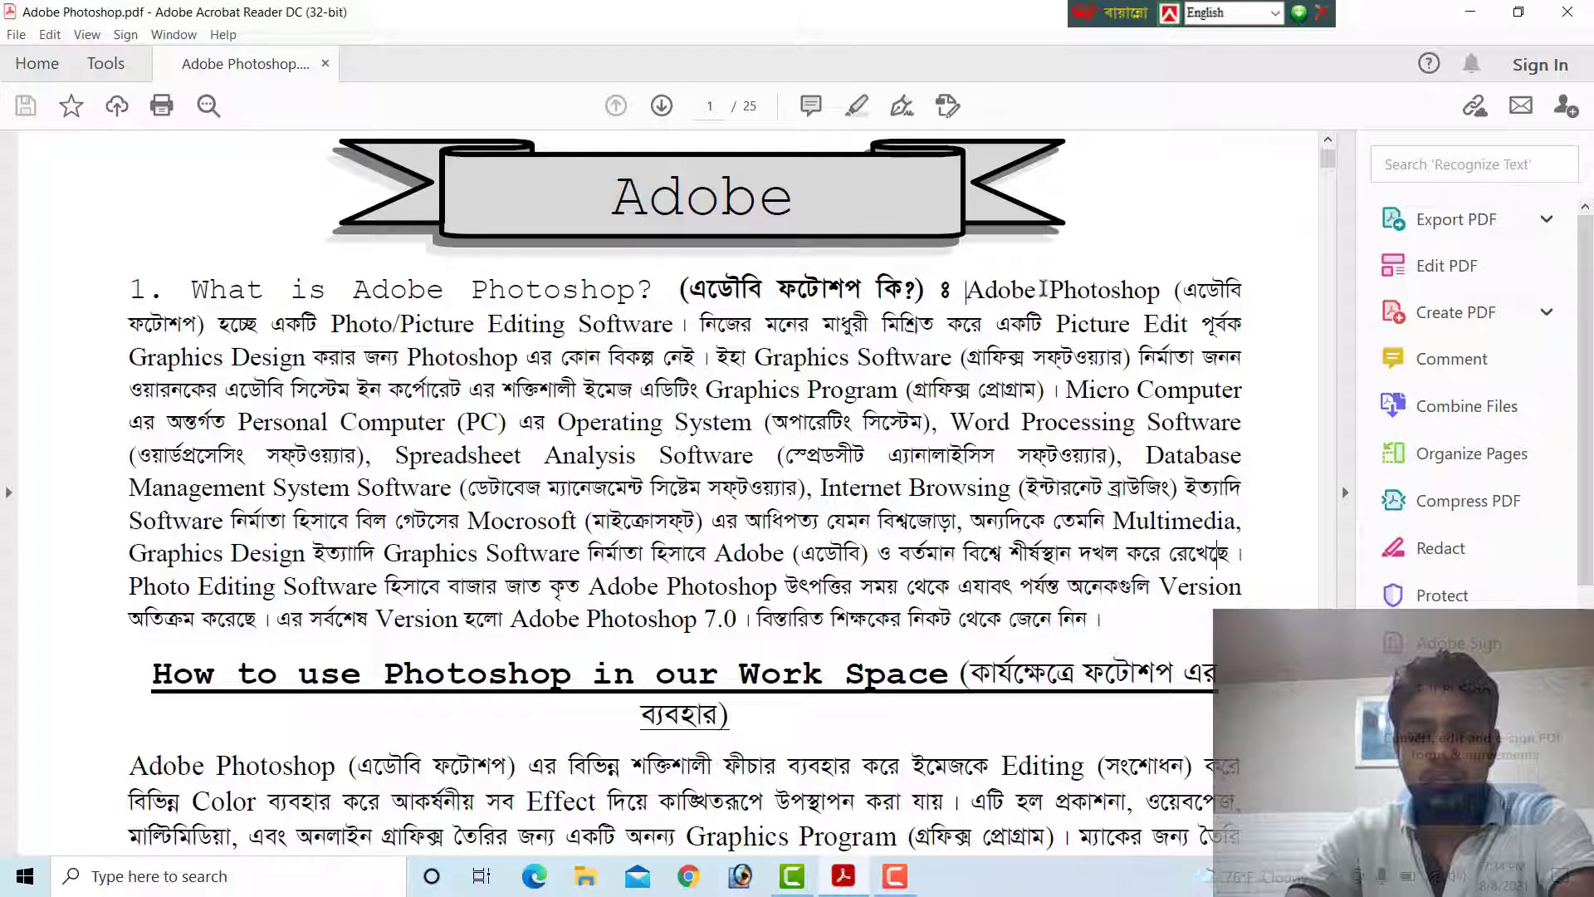
# Read the "What is Adobe Photoshop?" section on page 1, marking the phrases being discussed
pyautogui.moveTo(965, 291); pyautogui.dragTo(488, 359)
pyautogui.click(488, 363)
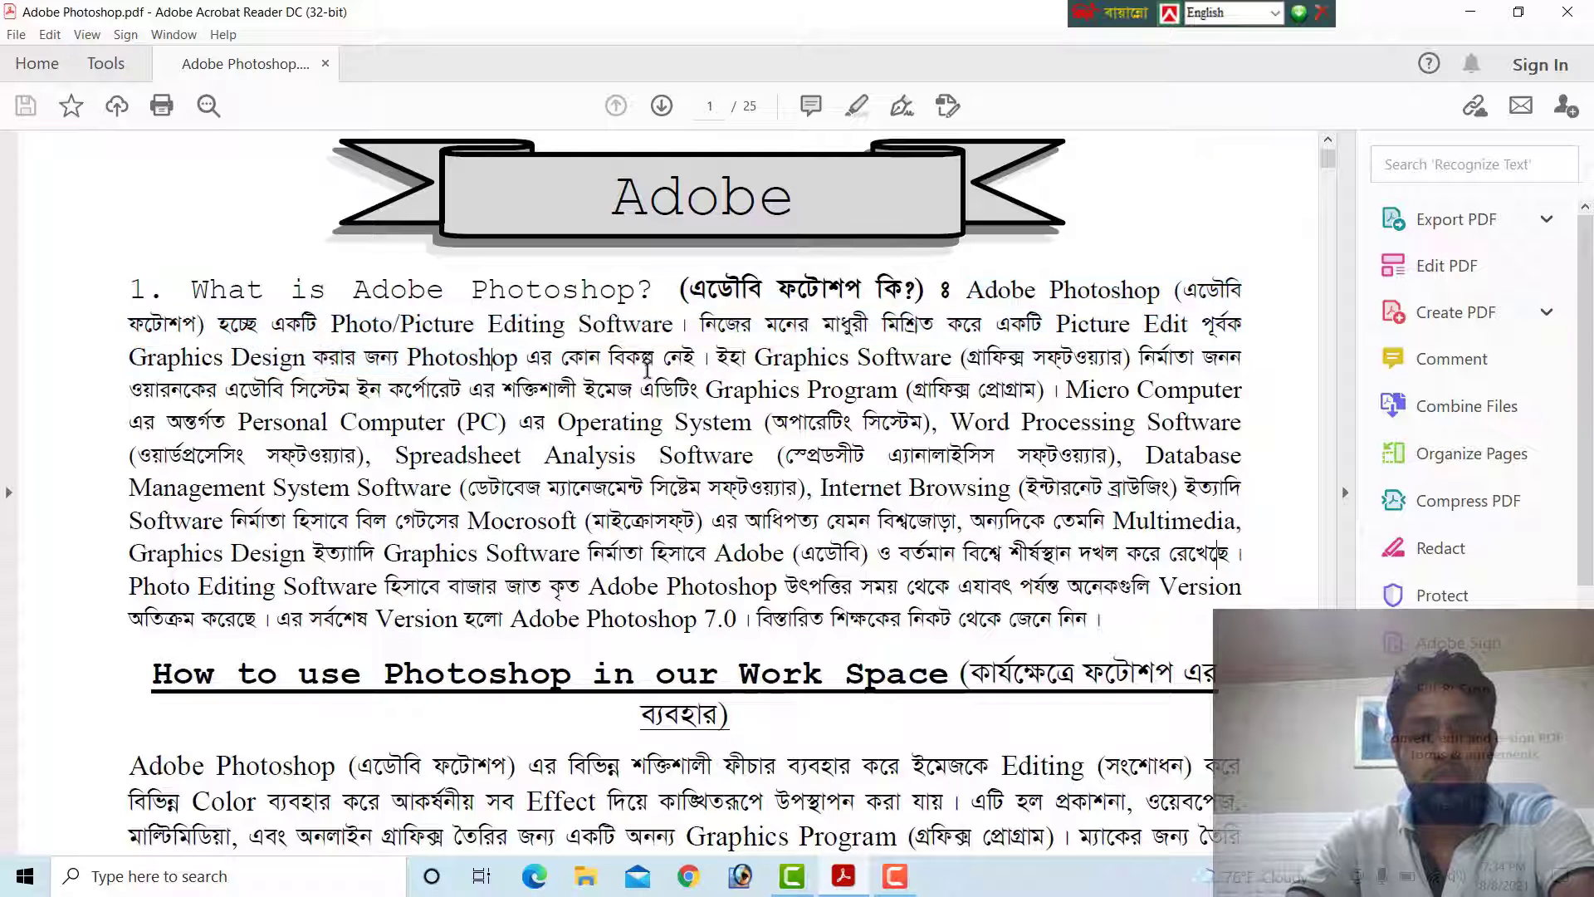
pyautogui.moveTo(721, 359); pyautogui.dragTo(1074, 366)
pyautogui.click(1205, 363)
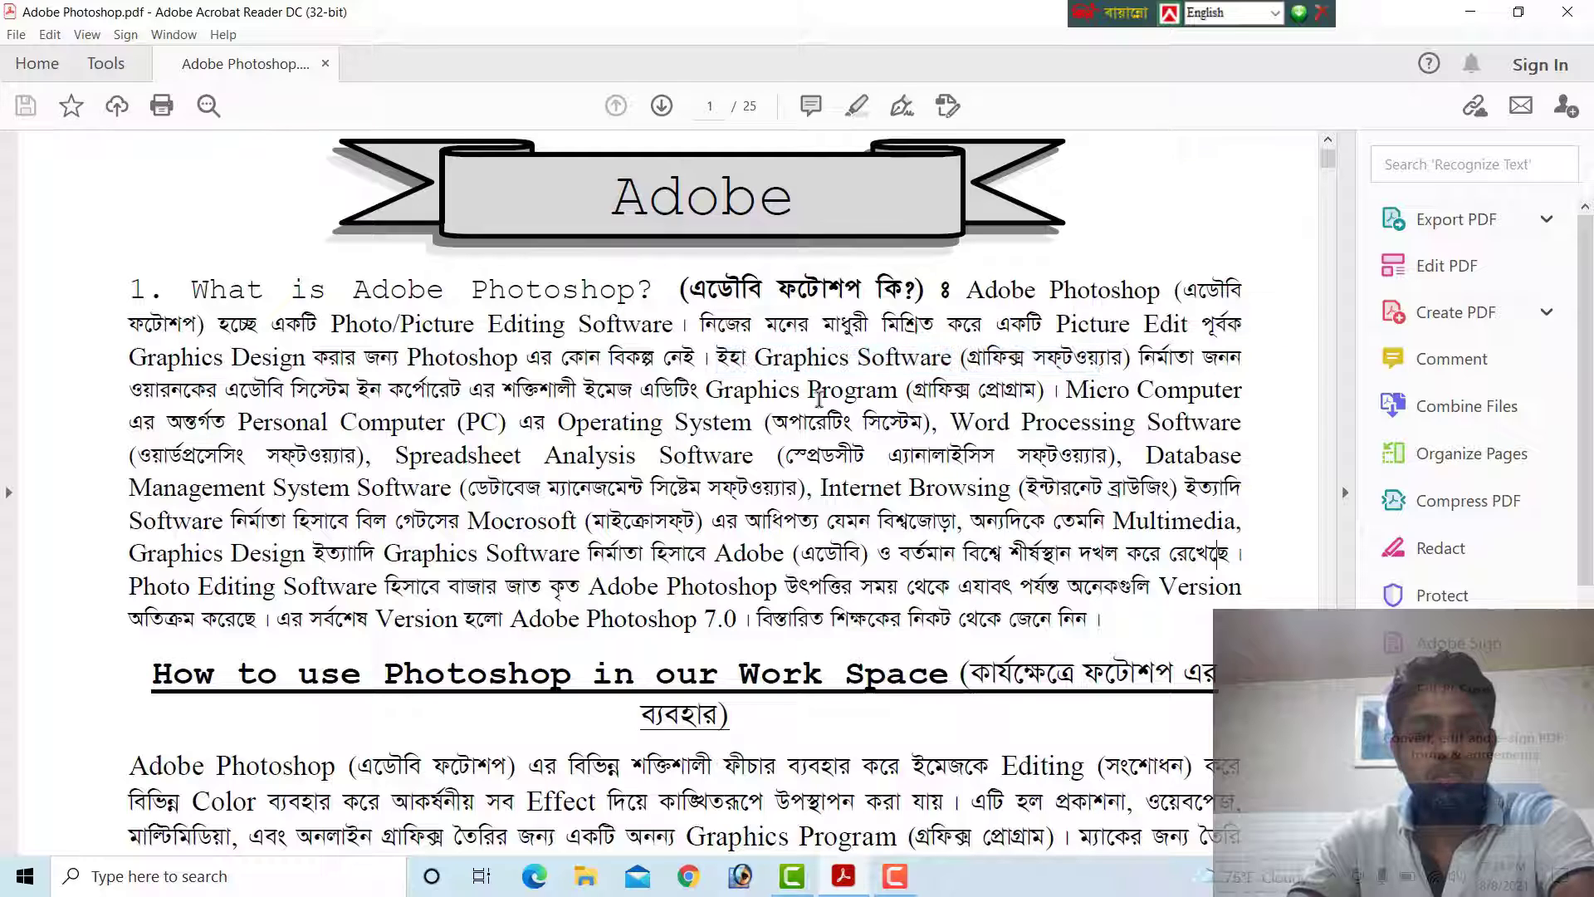
pyautogui.moveTo(218, 387); pyautogui.dragTo(652, 407)
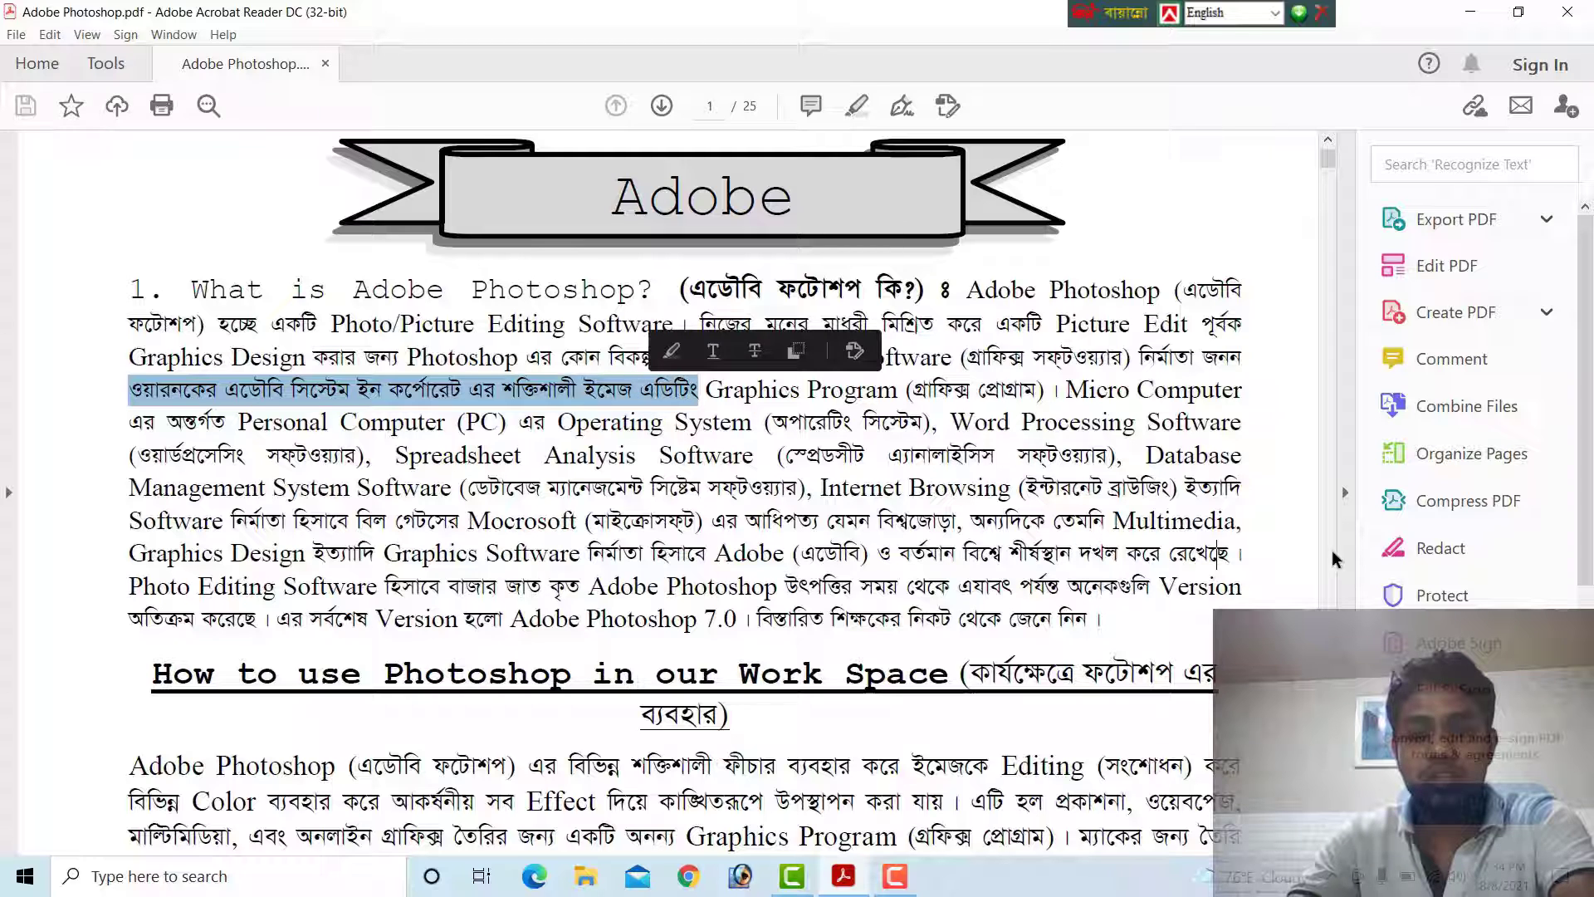
pyautogui.click(1102, 390)
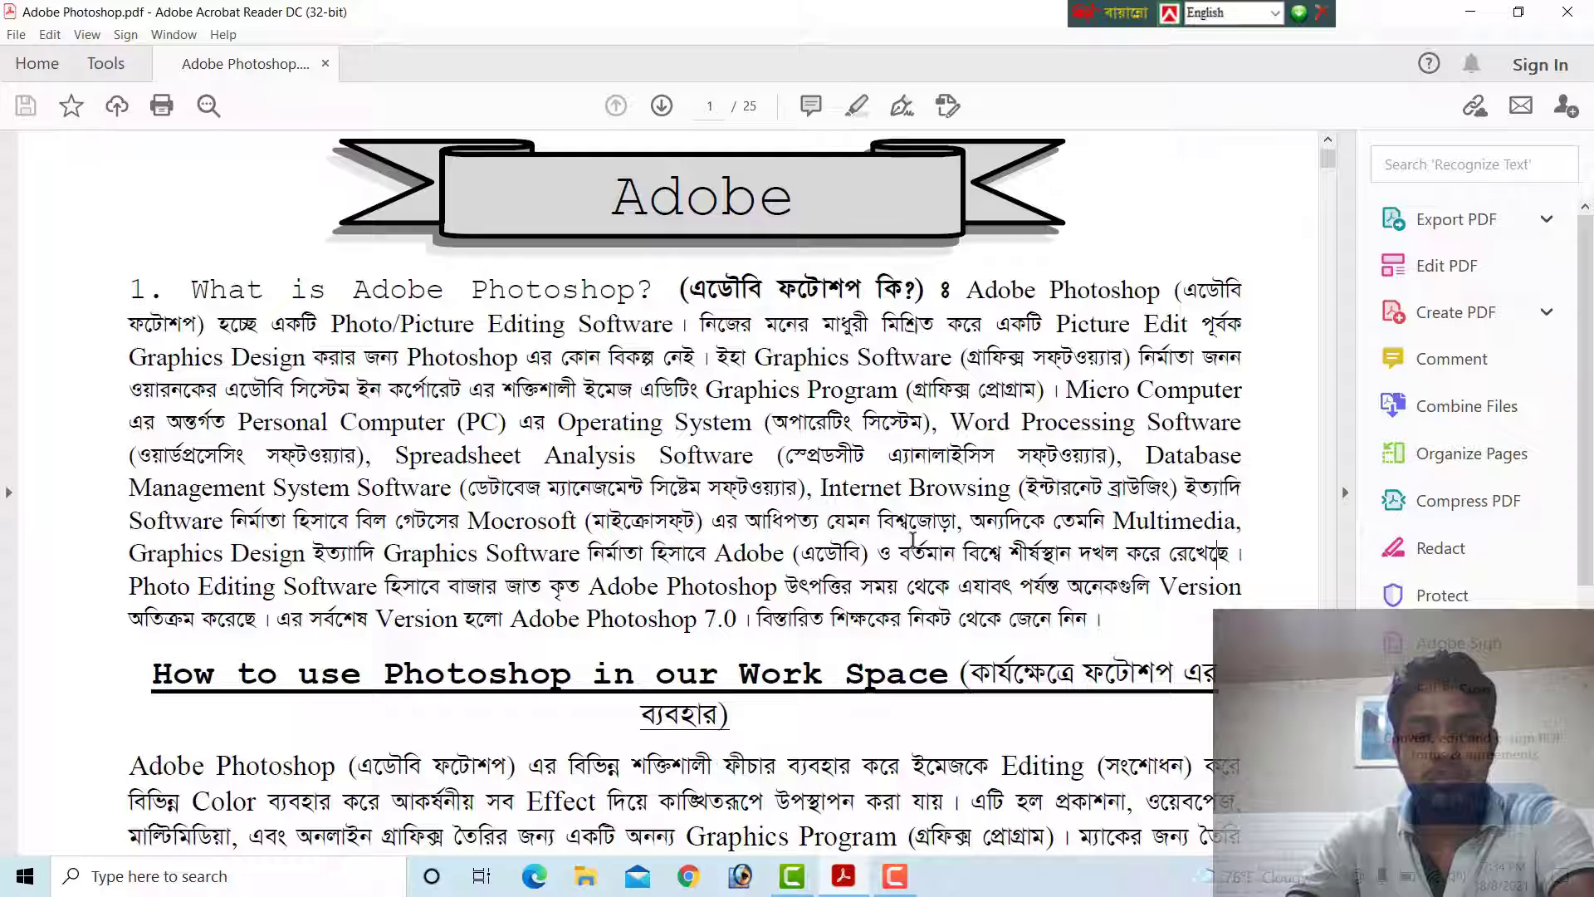
pyautogui.moveTo(1004, 552); pyautogui.dragTo(1111, 520)
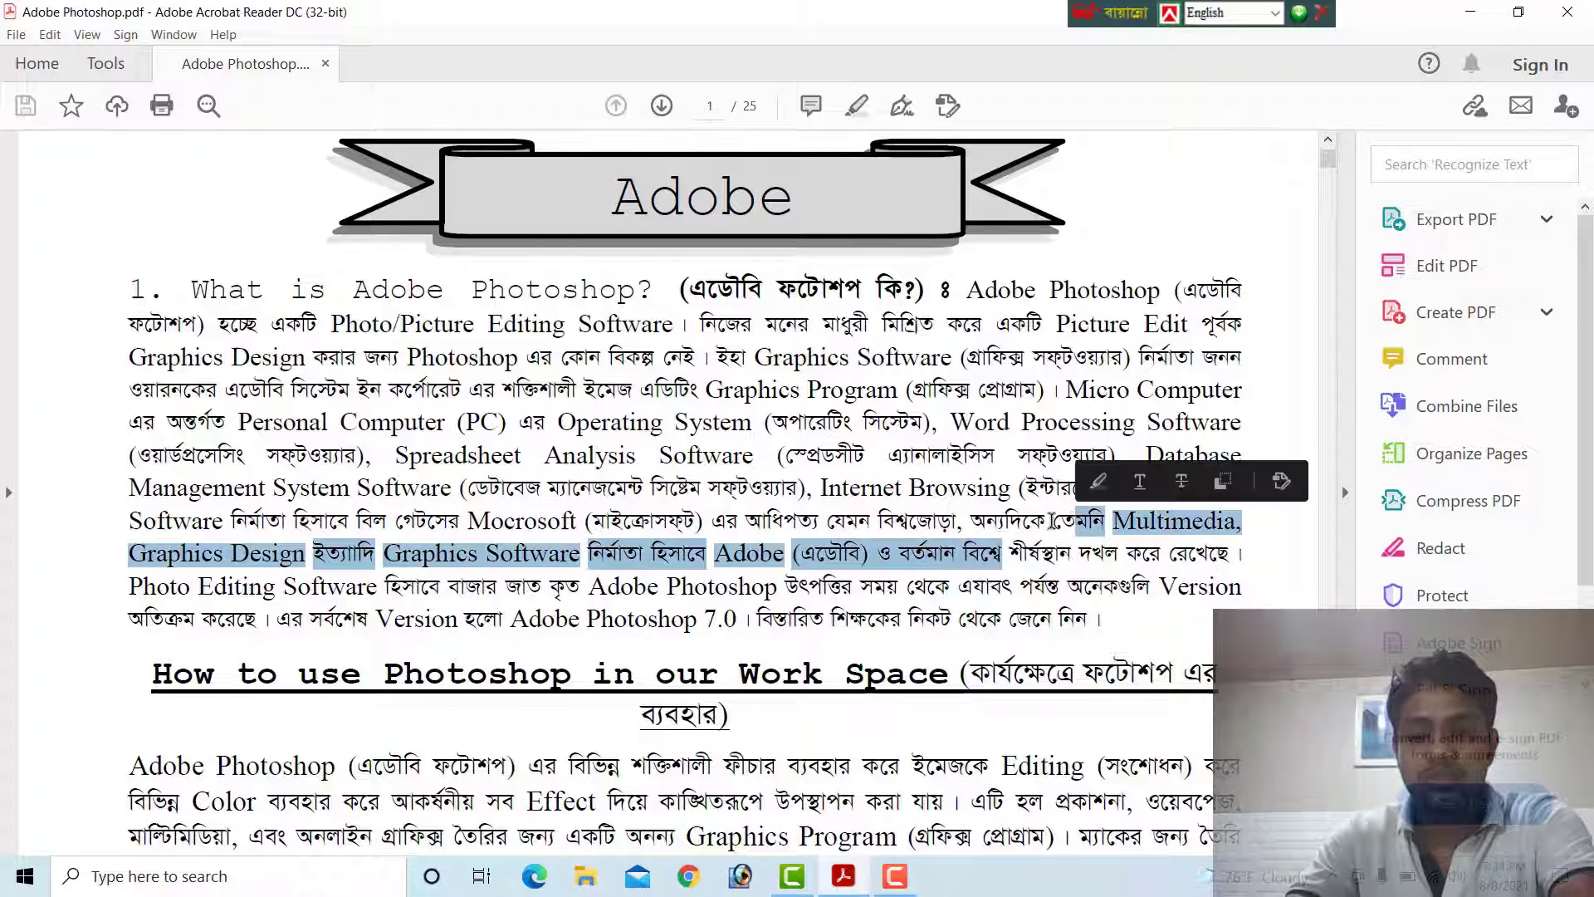
pyautogui.click(984, 528)
pyautogui.moveTo(984, 528); pyautogui.dragTo(1053, 525)
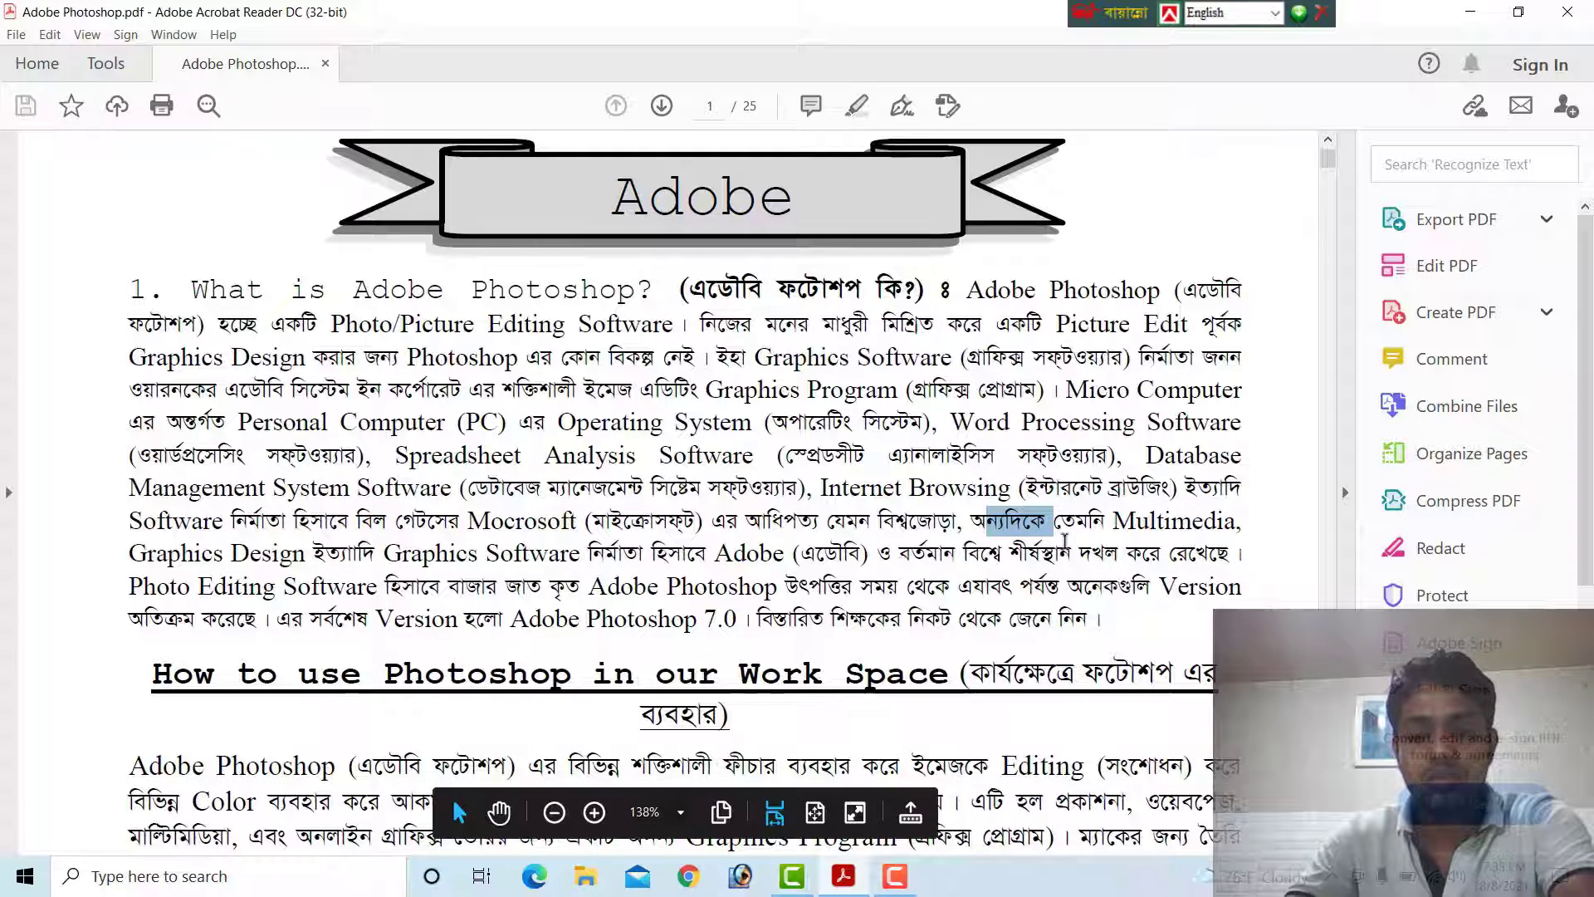
# Read the sections on using Photoshop in the work space and on starting Adobe PhotoShop 7.0 from Windows
pyautogui.scroll(-6, 793, 555)
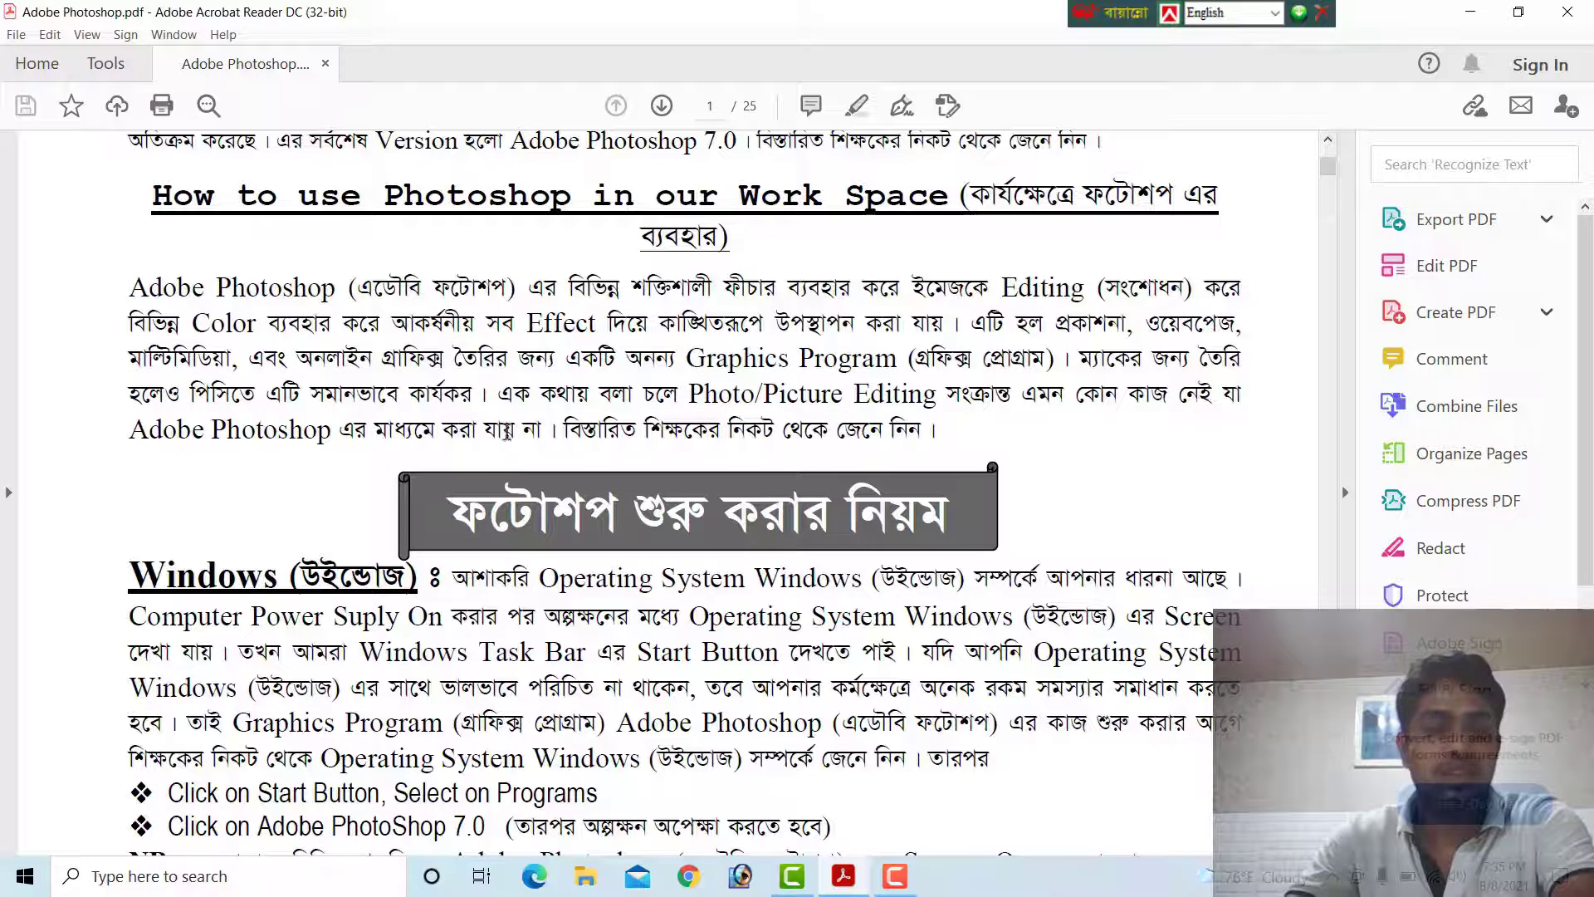
pyautogui.scroll(-3, 610, 438)
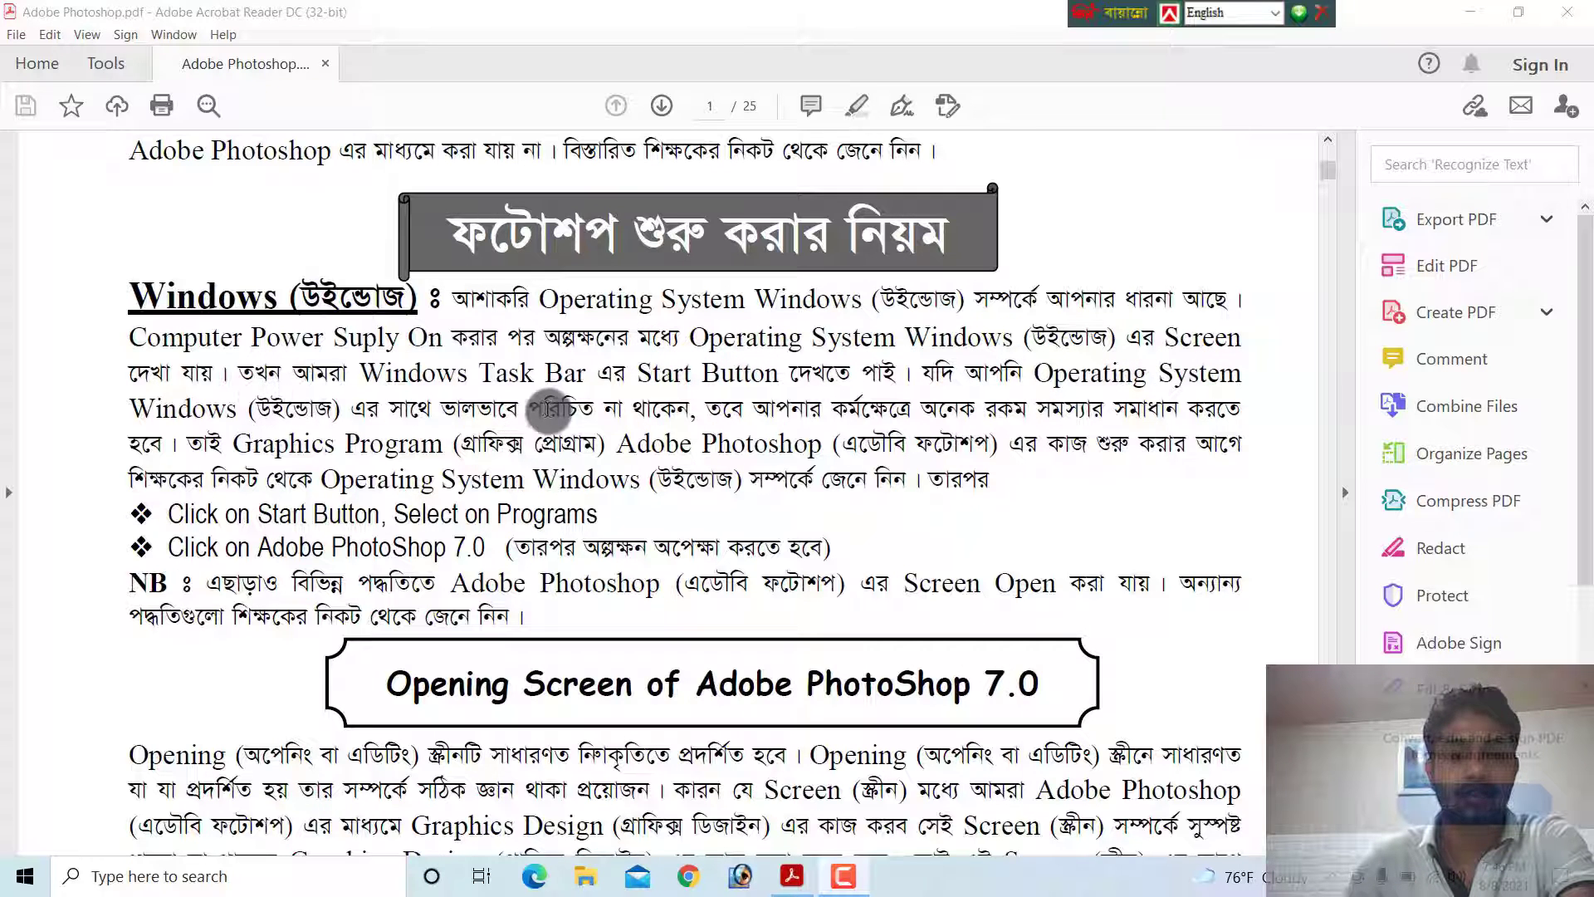
pyautogui.click(699, 399)
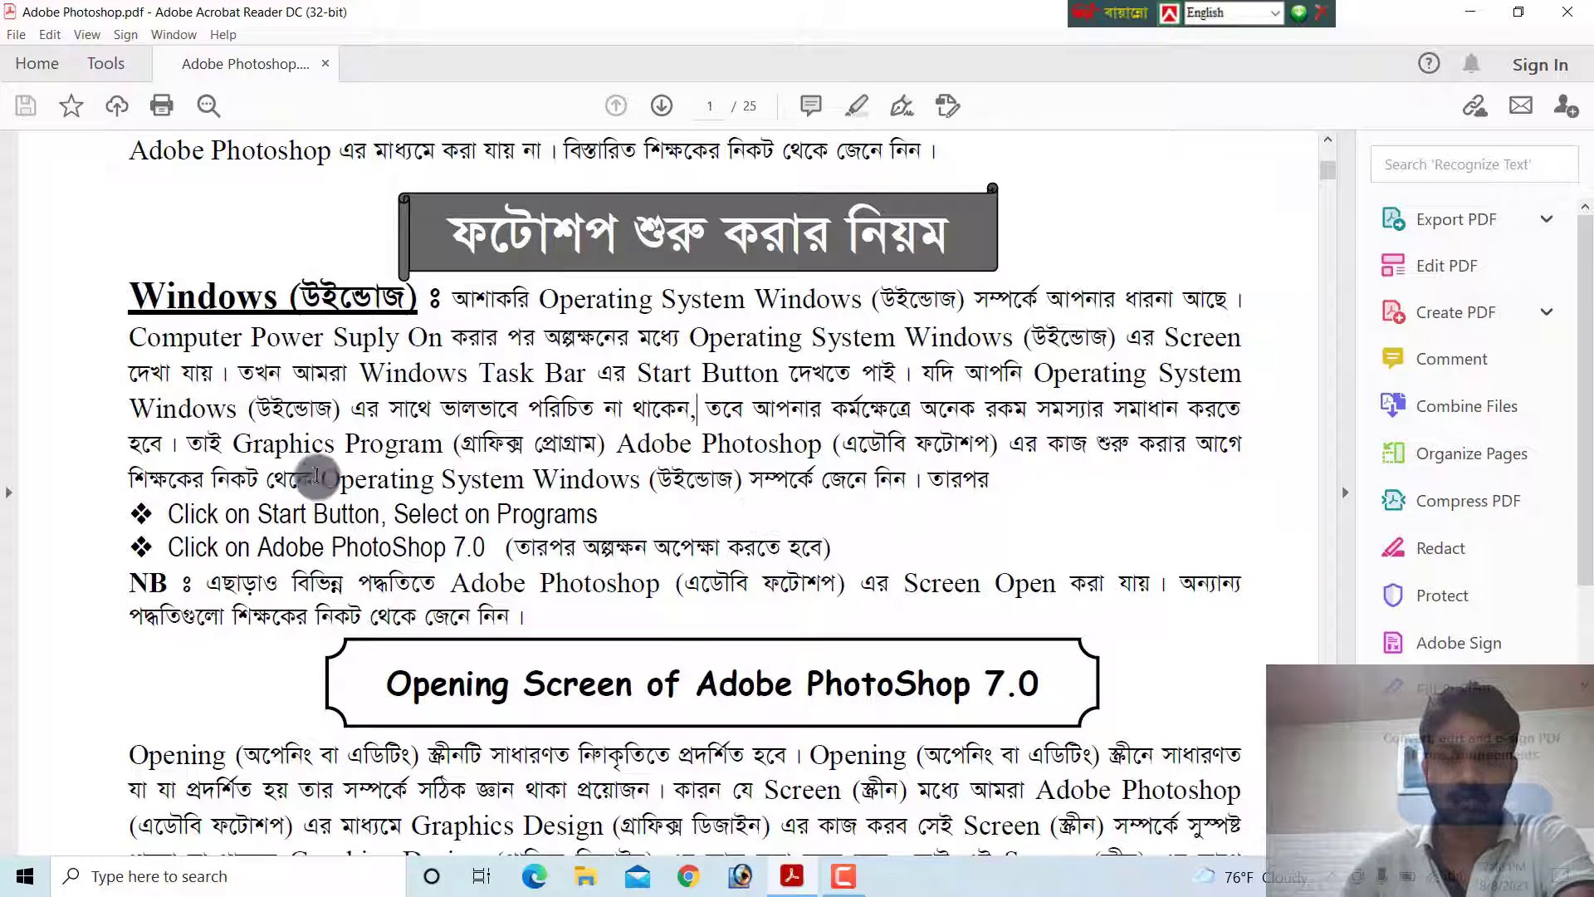
pyautogui.scroll(-1, 226, 533)
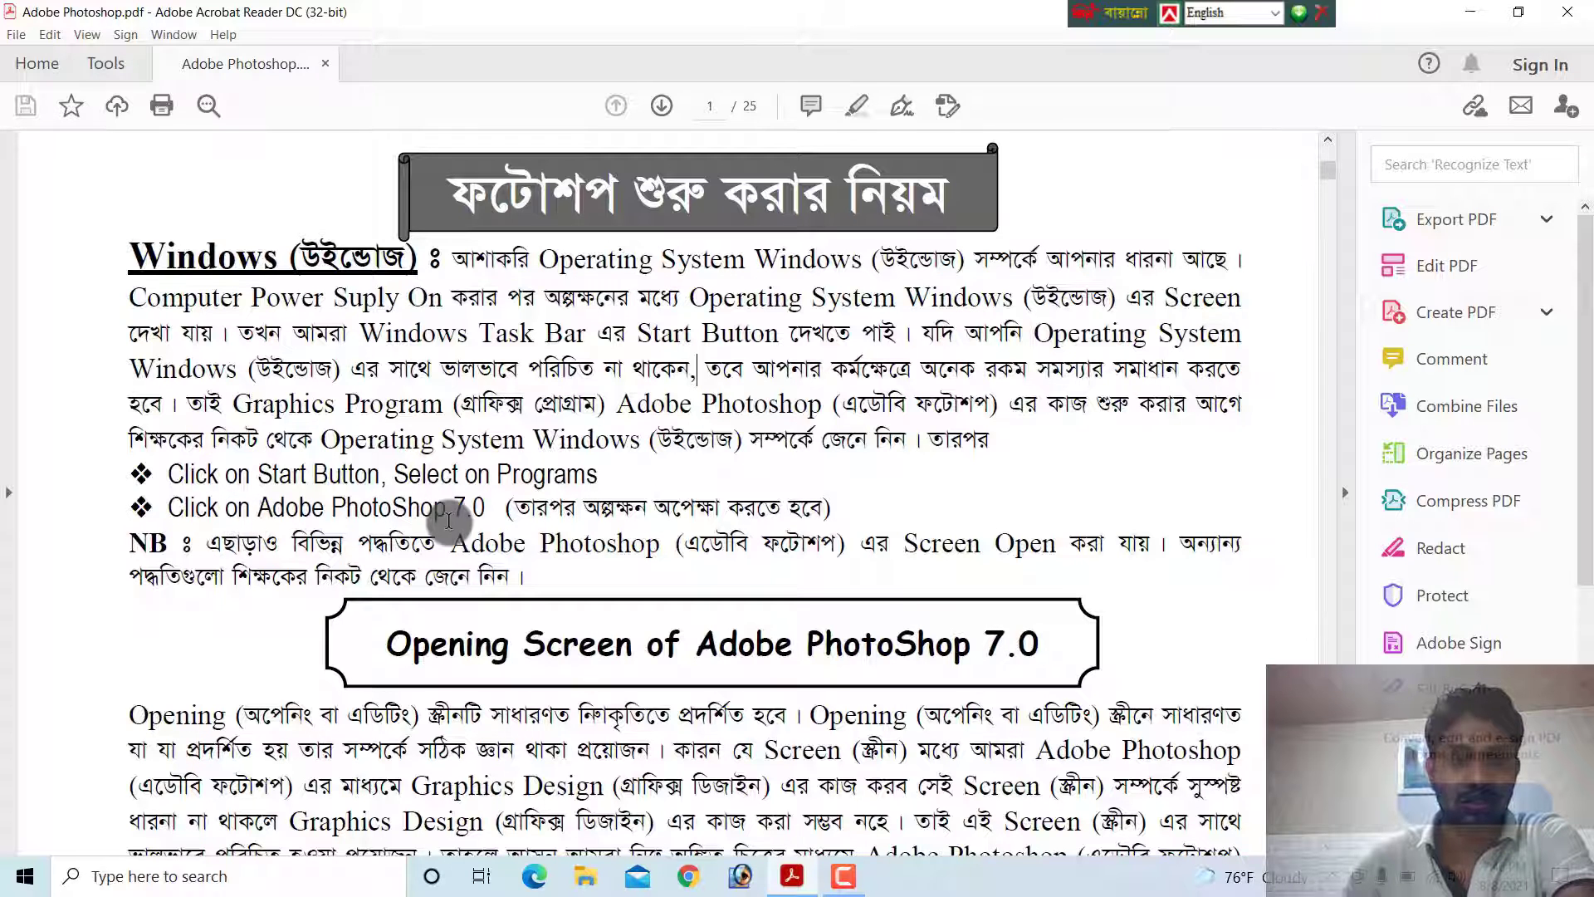
pyautogui.scroll(-3, 264, 507)
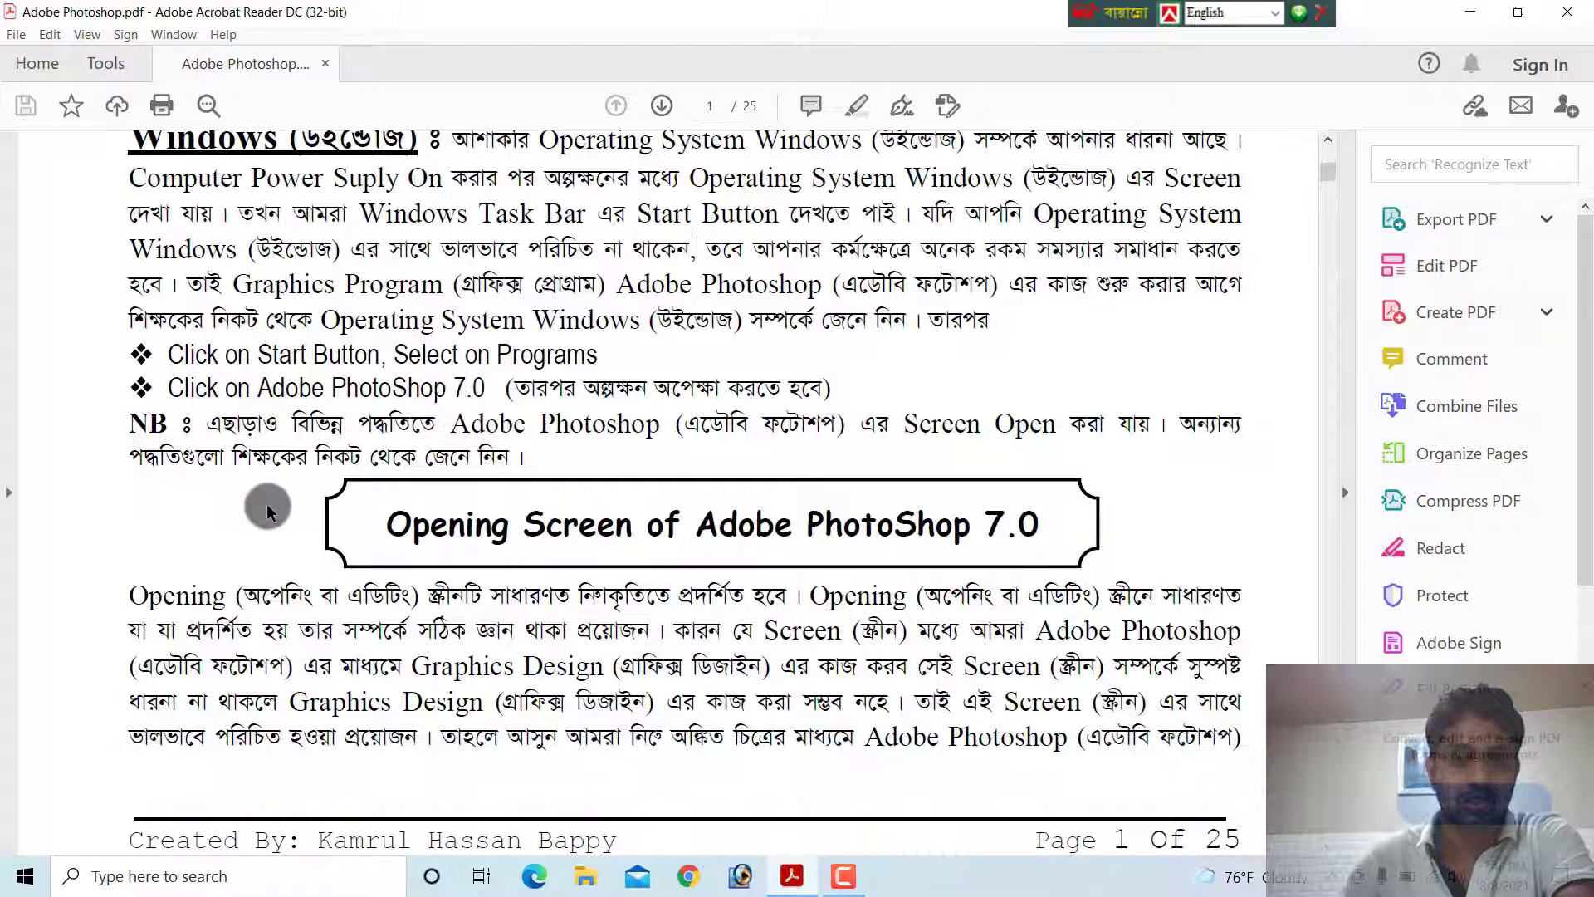
# Launch Adobe Photoshop 7.0 from the Windows program list
pyautogui.click(13, 887)
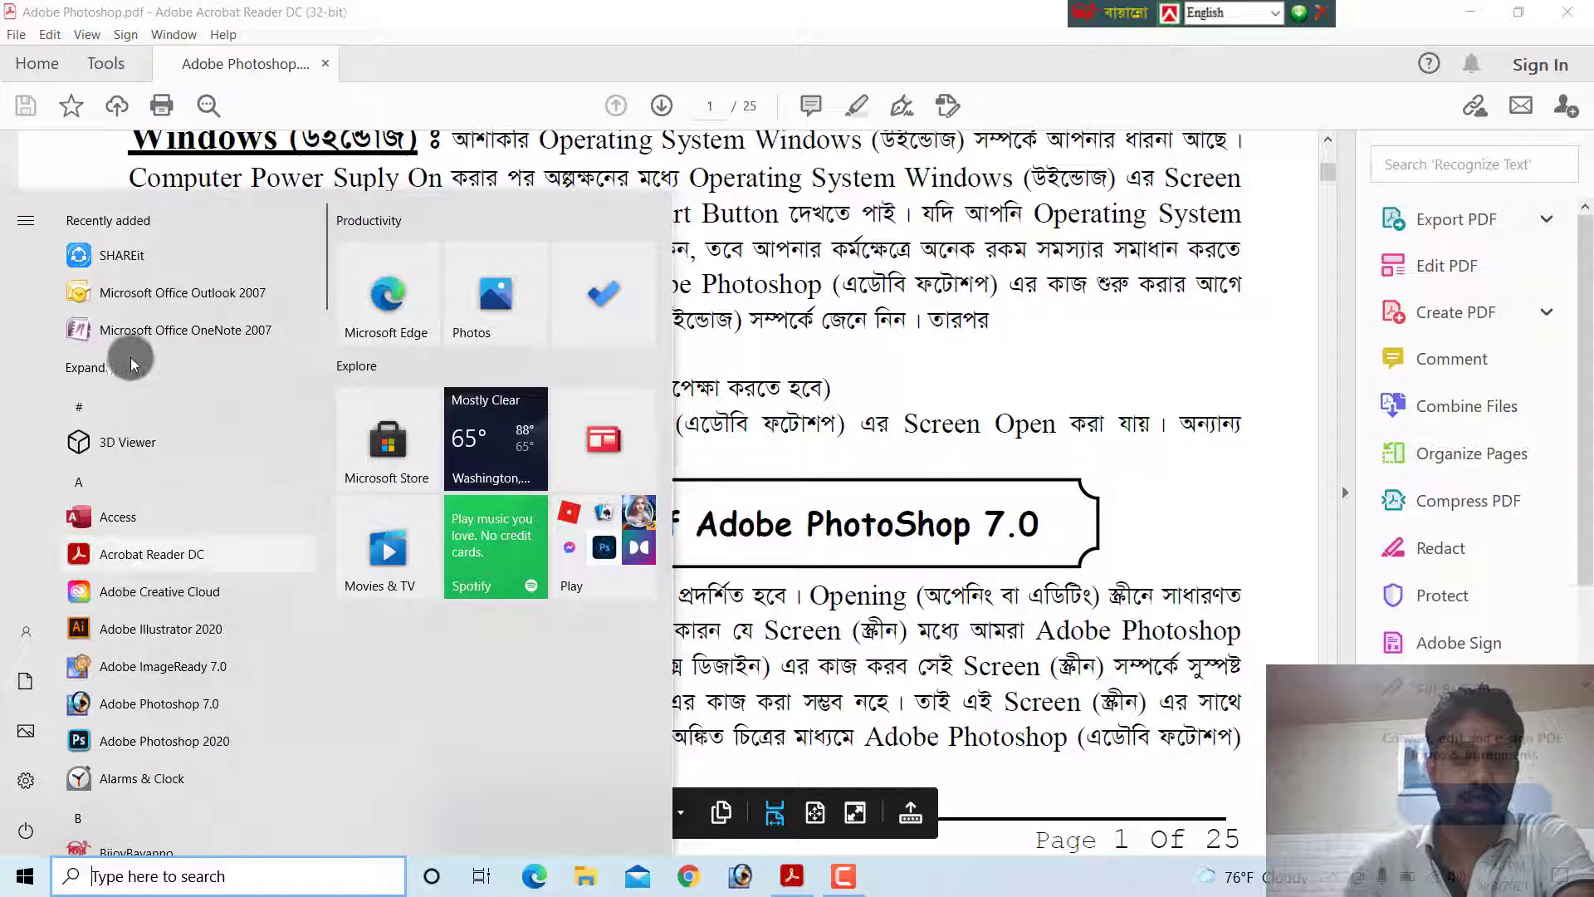
pyautogui.click(140, 737)
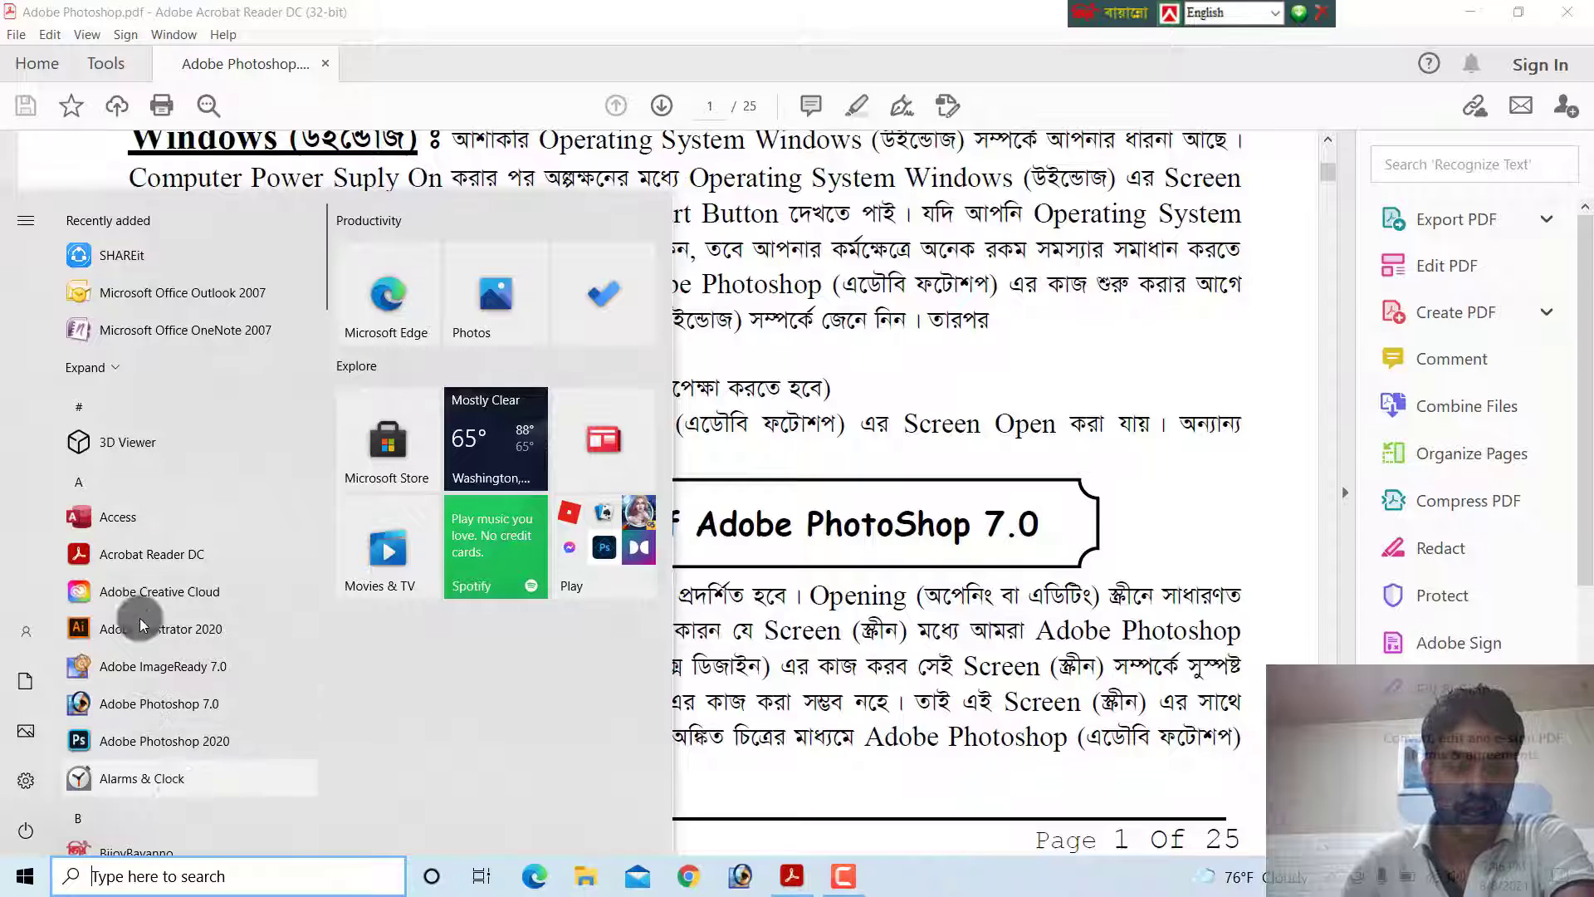
pyautogui.click(126, 704)
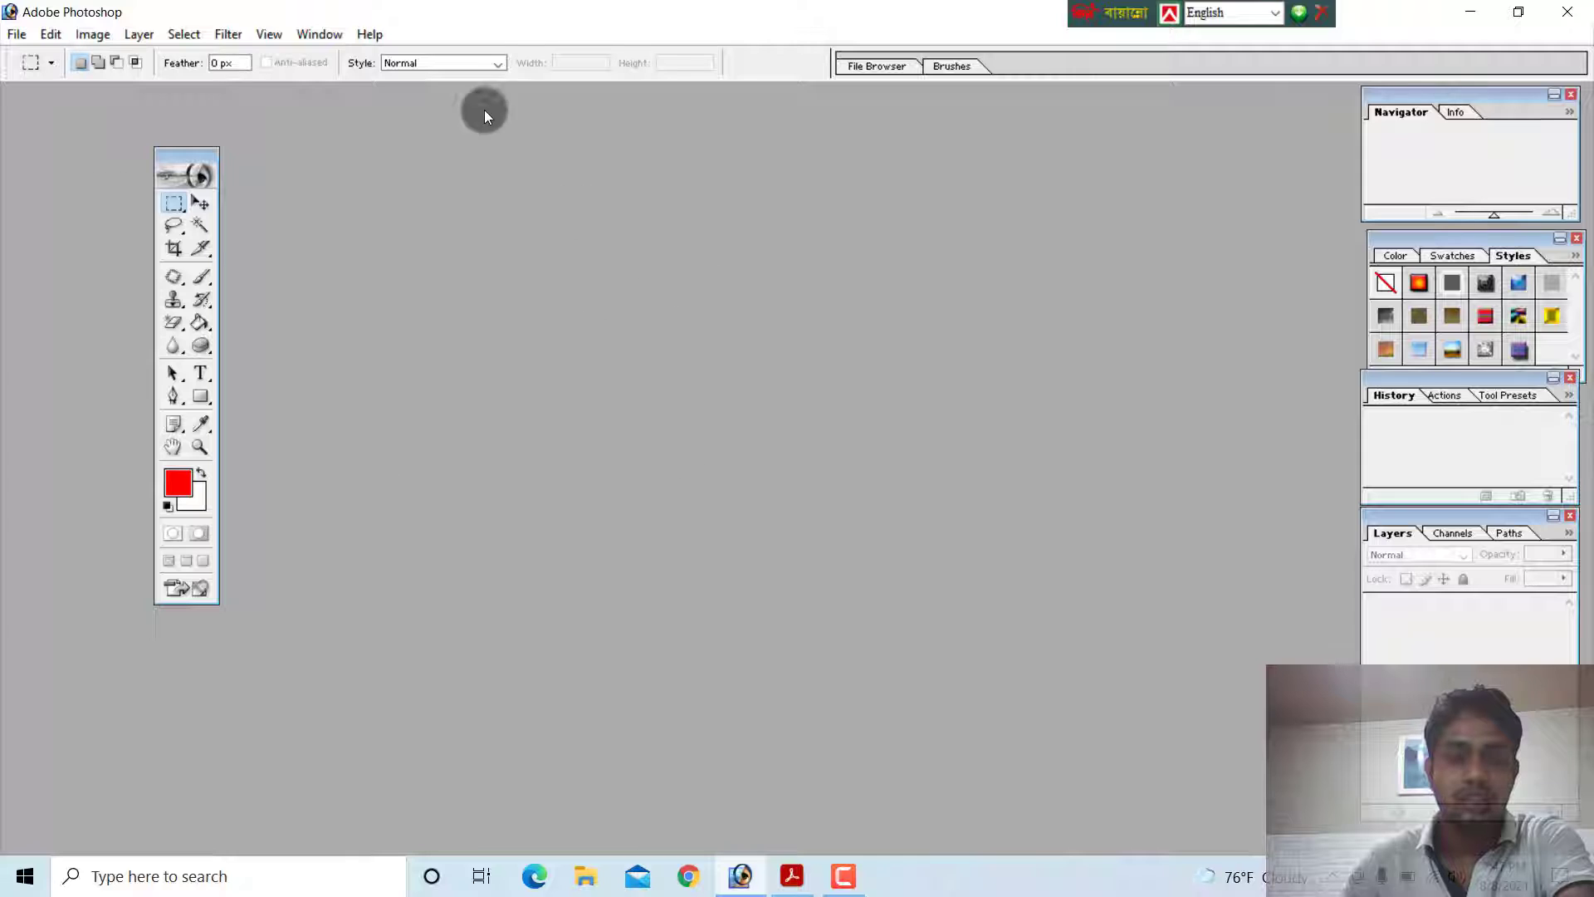
# Switch back to Adobe Photoshop.pdf in Acrobat Reader and read the "Opening Screen of Adobe PhotoShop 7.0" section
pyautogui.click(791, 876)
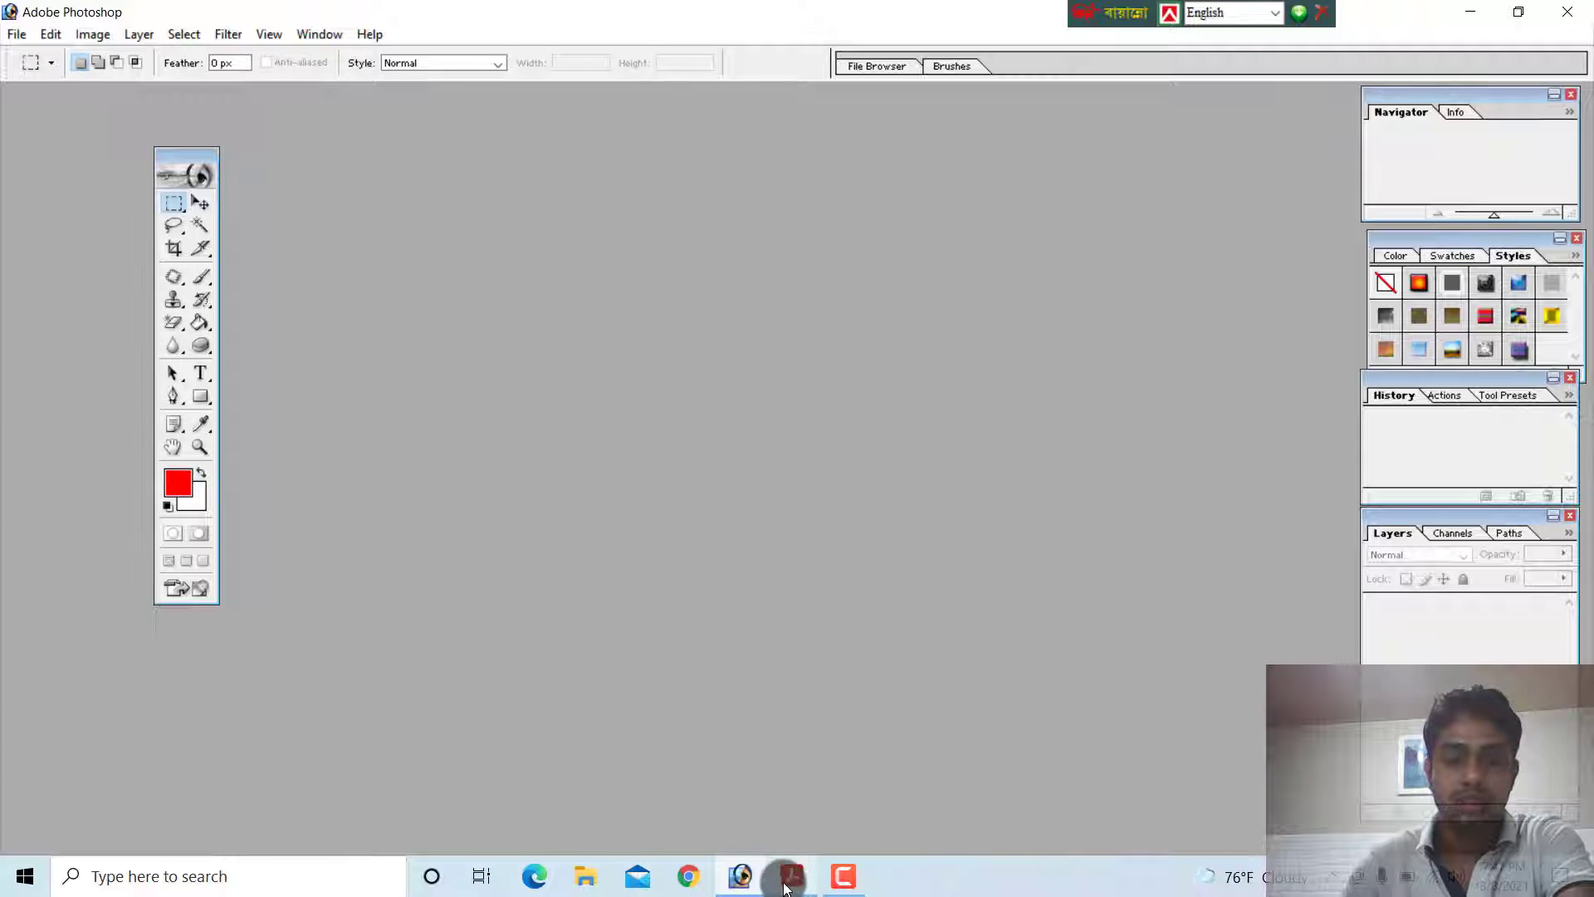
pyautogui.scroll(-3, 332, 357)
pyautogui.scroll(-5, 221, 359)
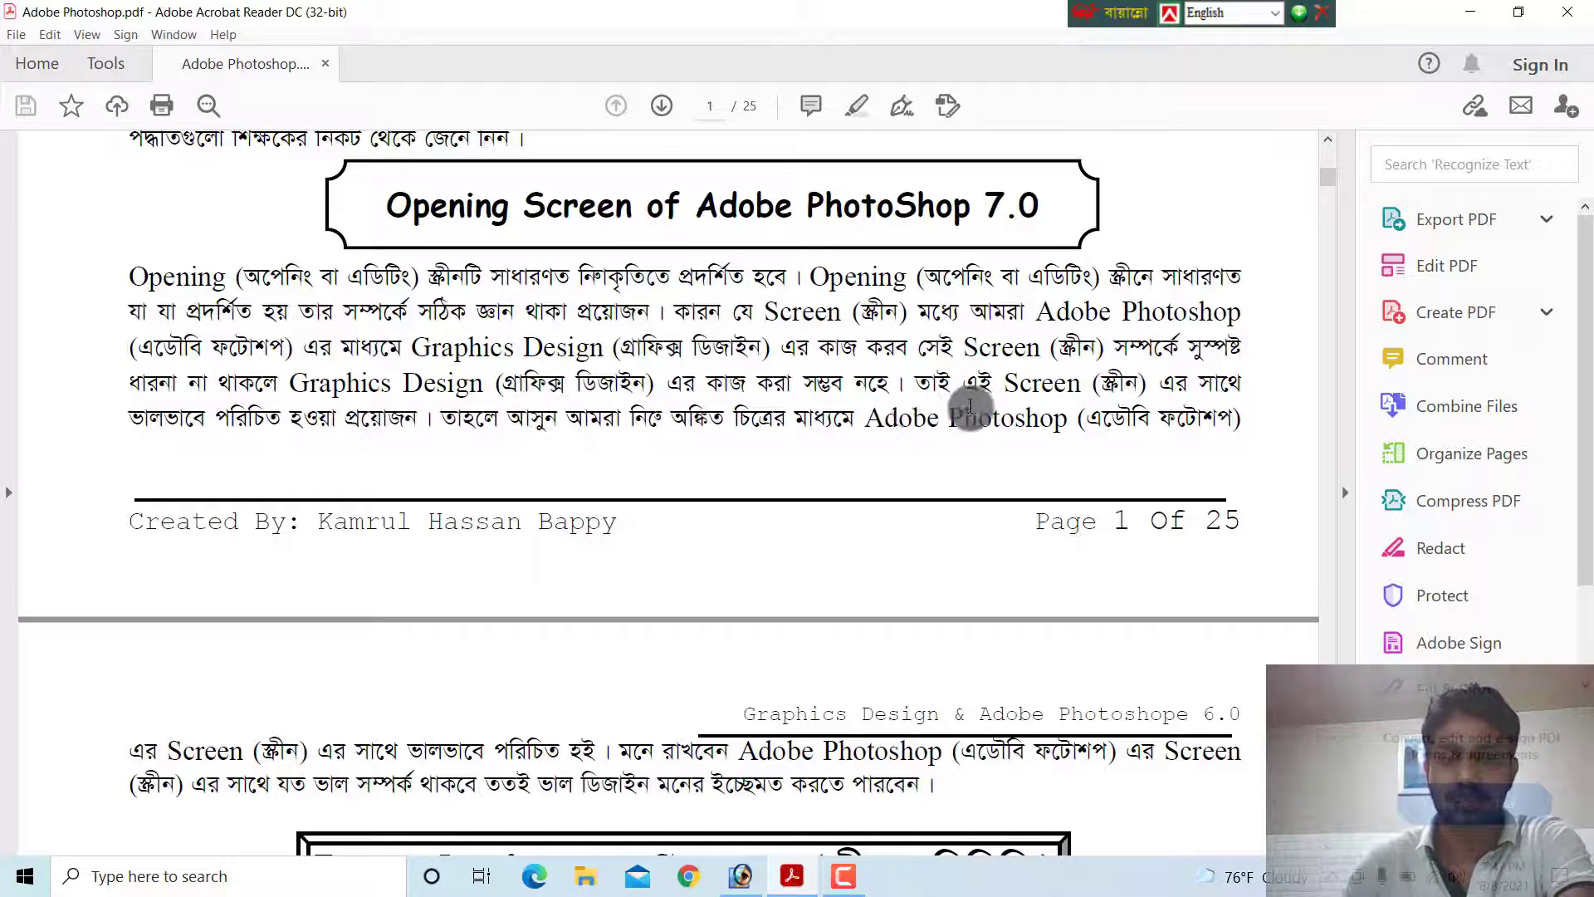
pyautogui.scroll(-1, 971, 390)
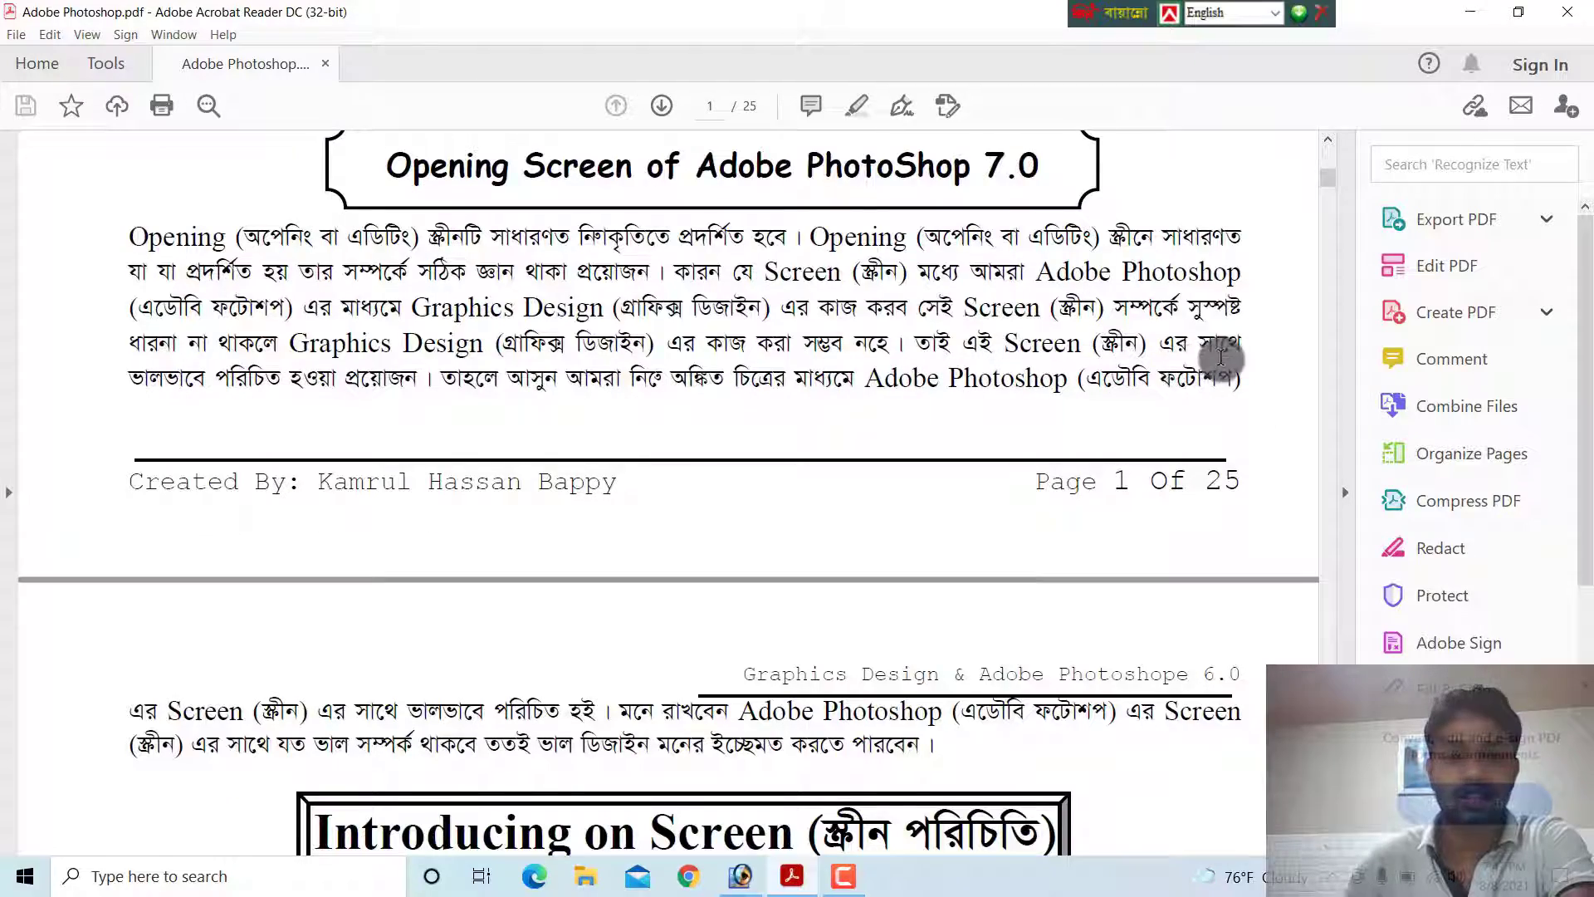
# Read the opening paragraph on page 2 of the PDF and examine the labelled diagram under "Introducing on Screen"
pyautogui.click(798, 885)
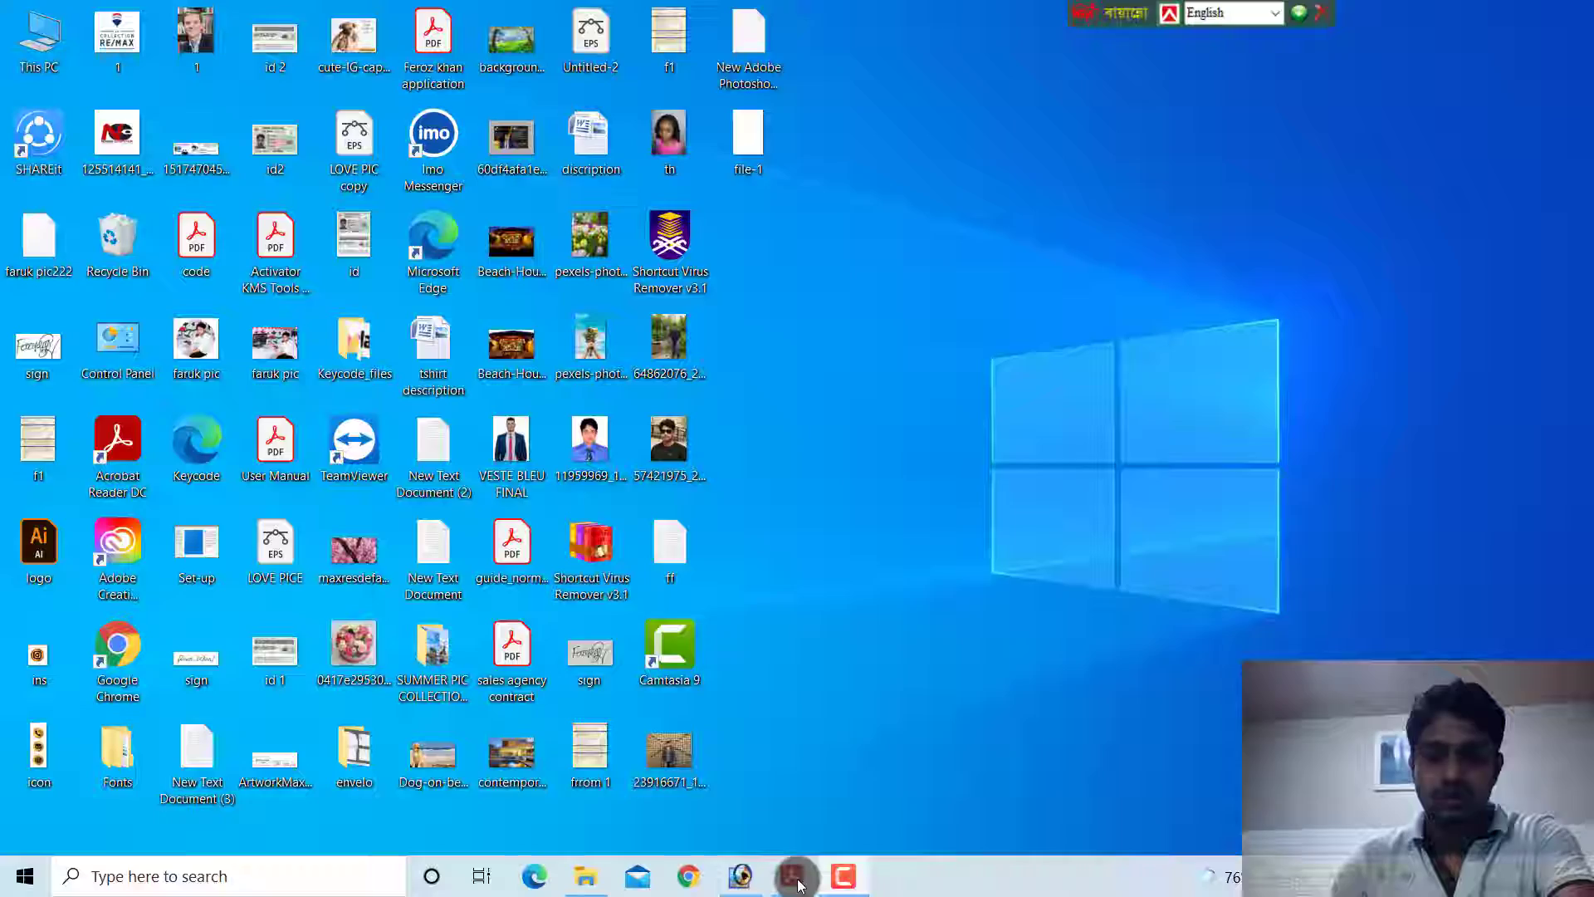
pyautogui.click(797, 882)
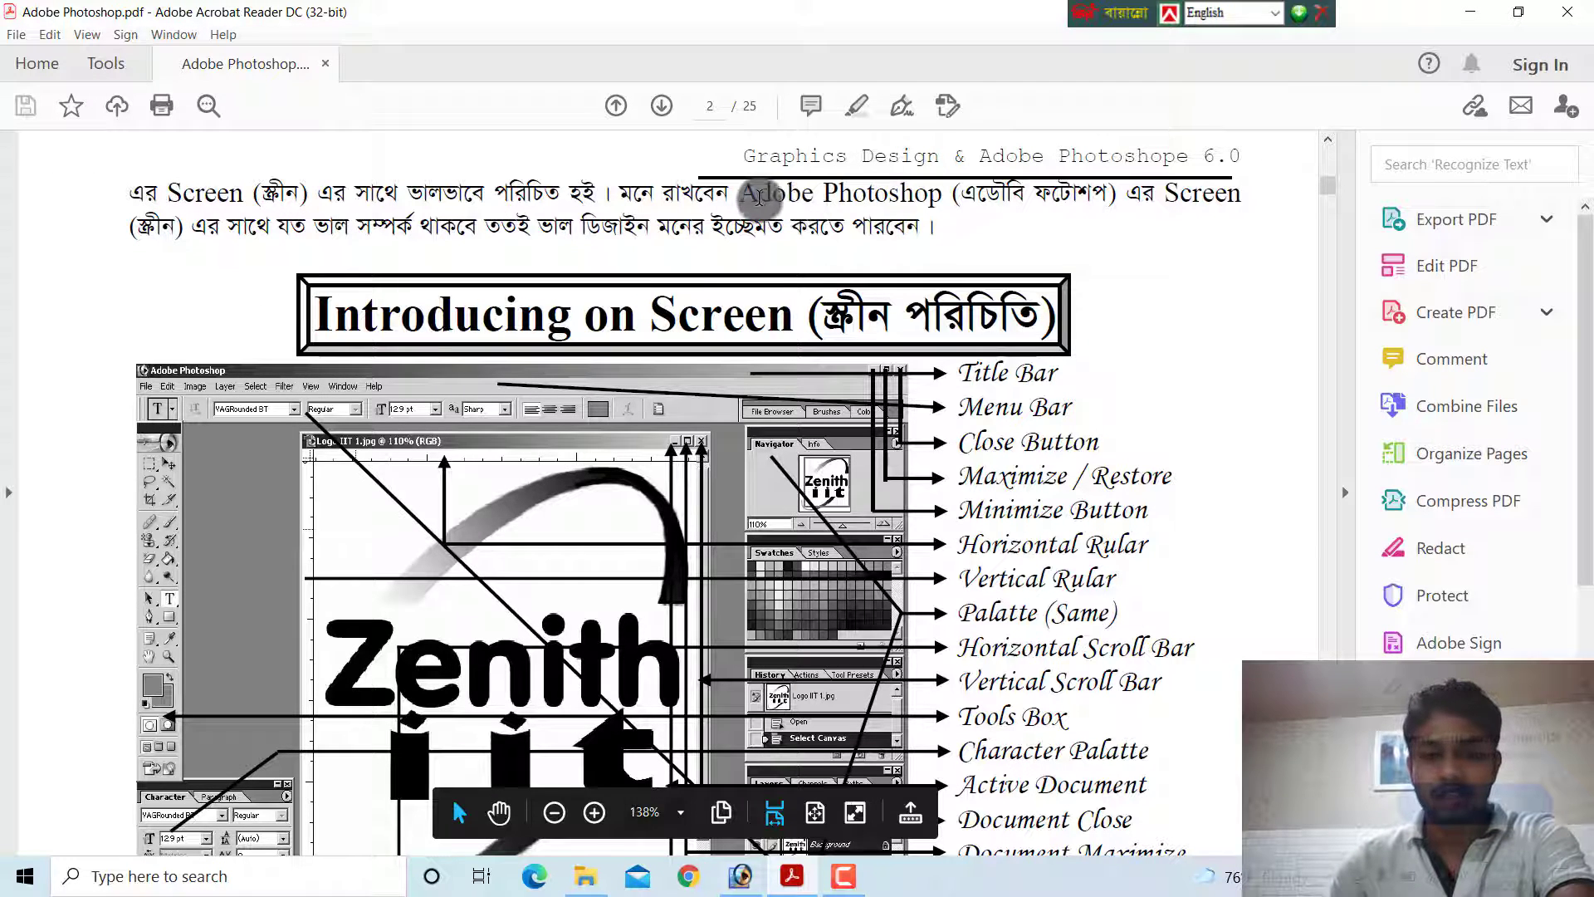
pyautogui.moveTo(759, 197); pyautogui.dragTo(341, 231)
pyautogui.moveTo(418, 233); pyautogui.dragTo(761, 230)
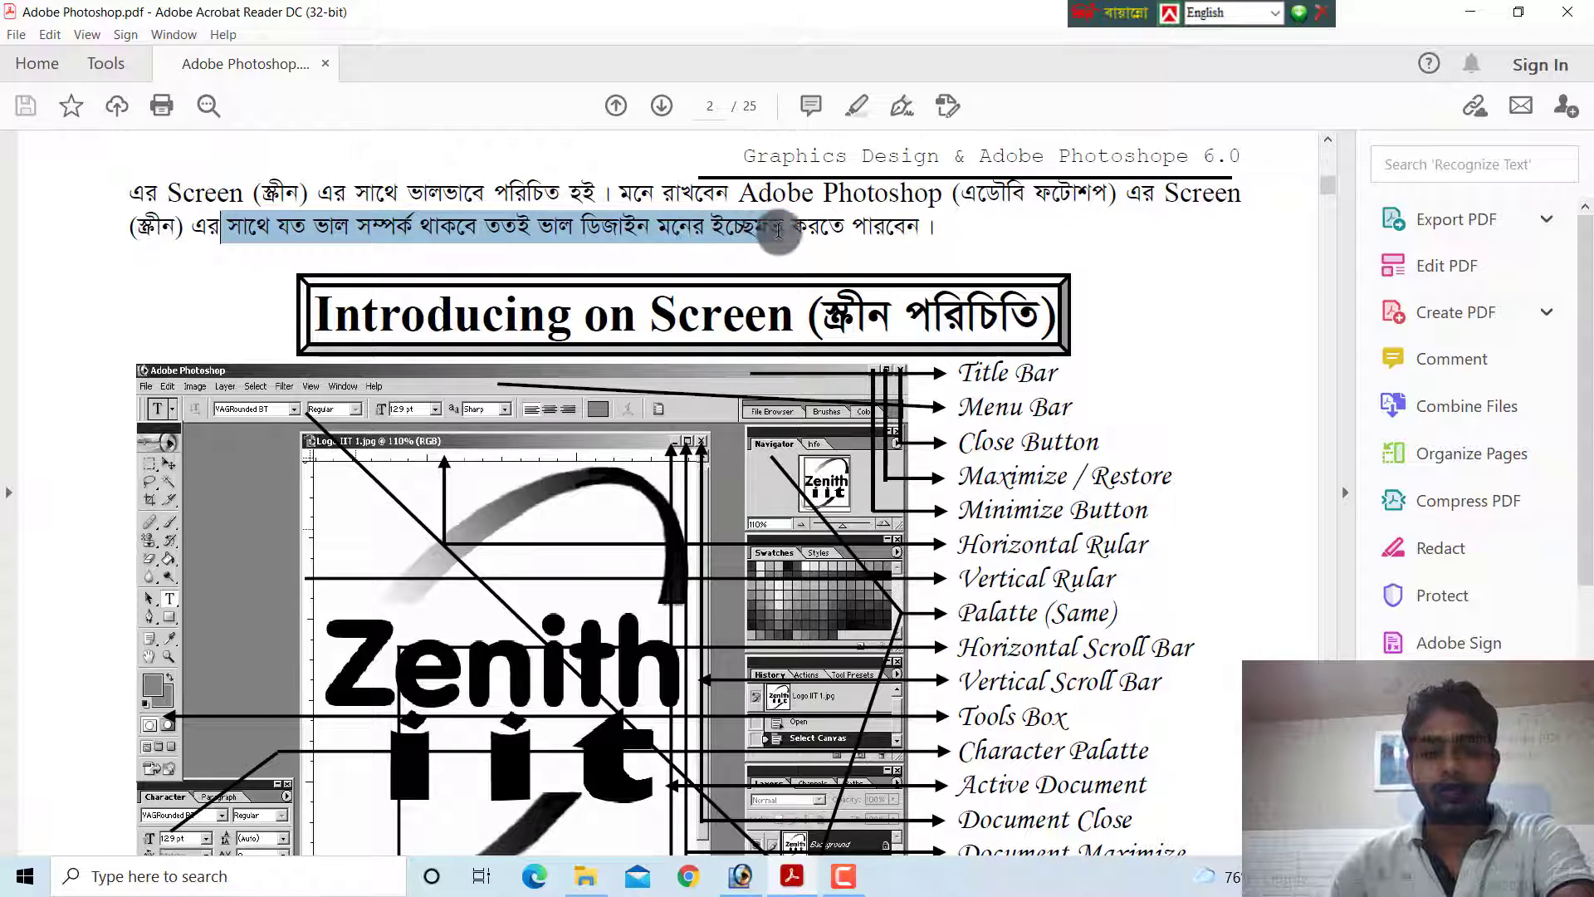
pyautogui.click(828, 228)
pyautogui.scroll(-2, 432, 253)
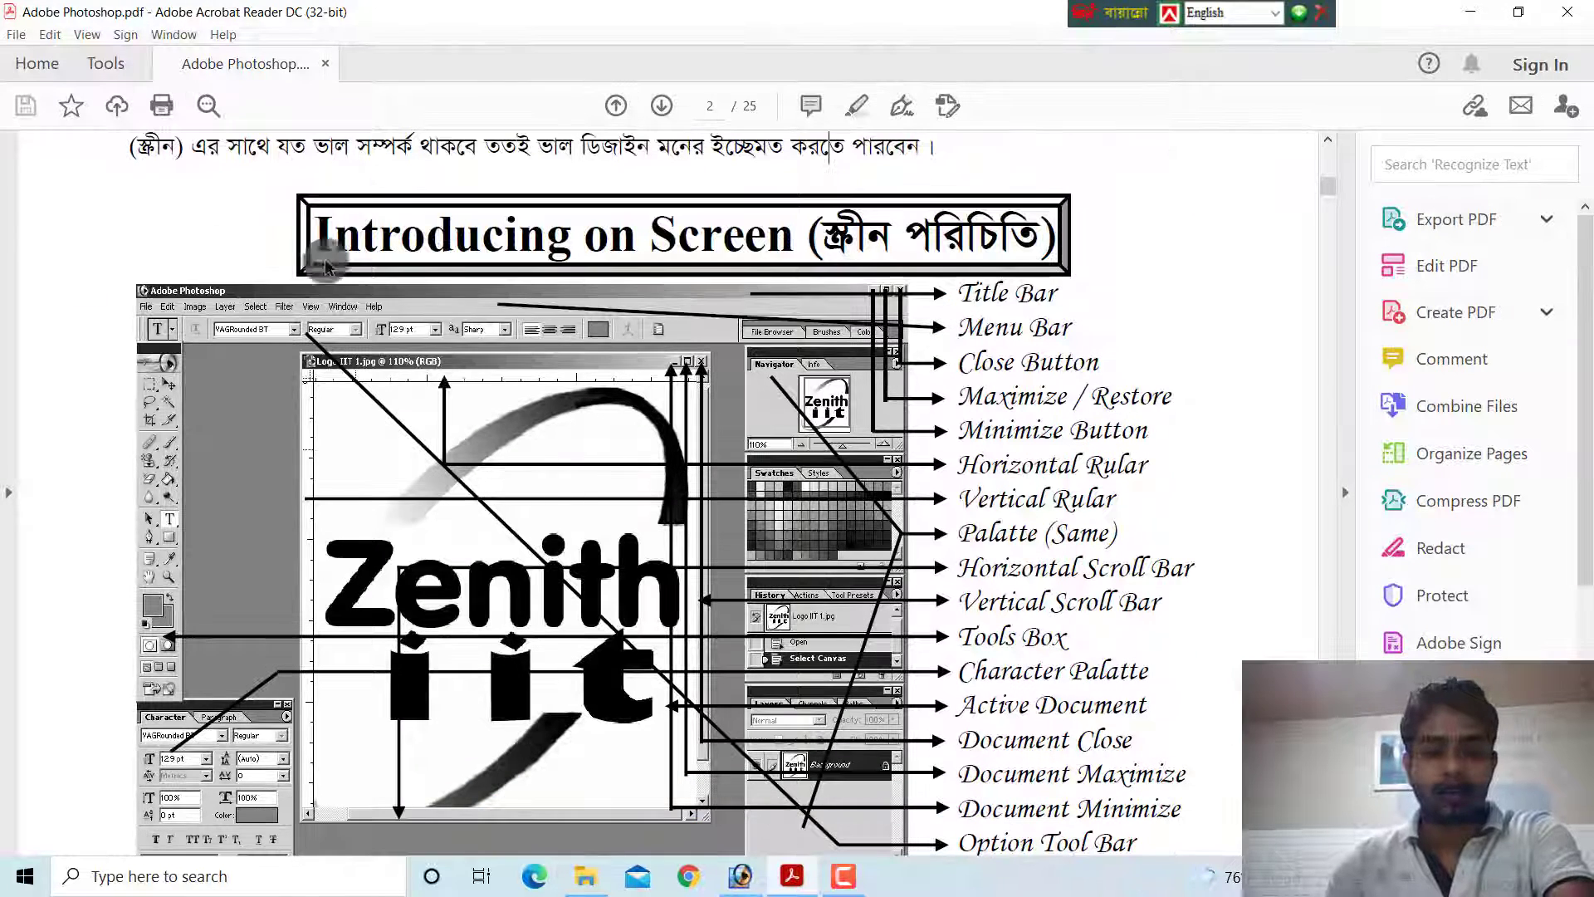
pyautogui.click(868, 235)
pyautogui.scroll(-1, 868, 235)
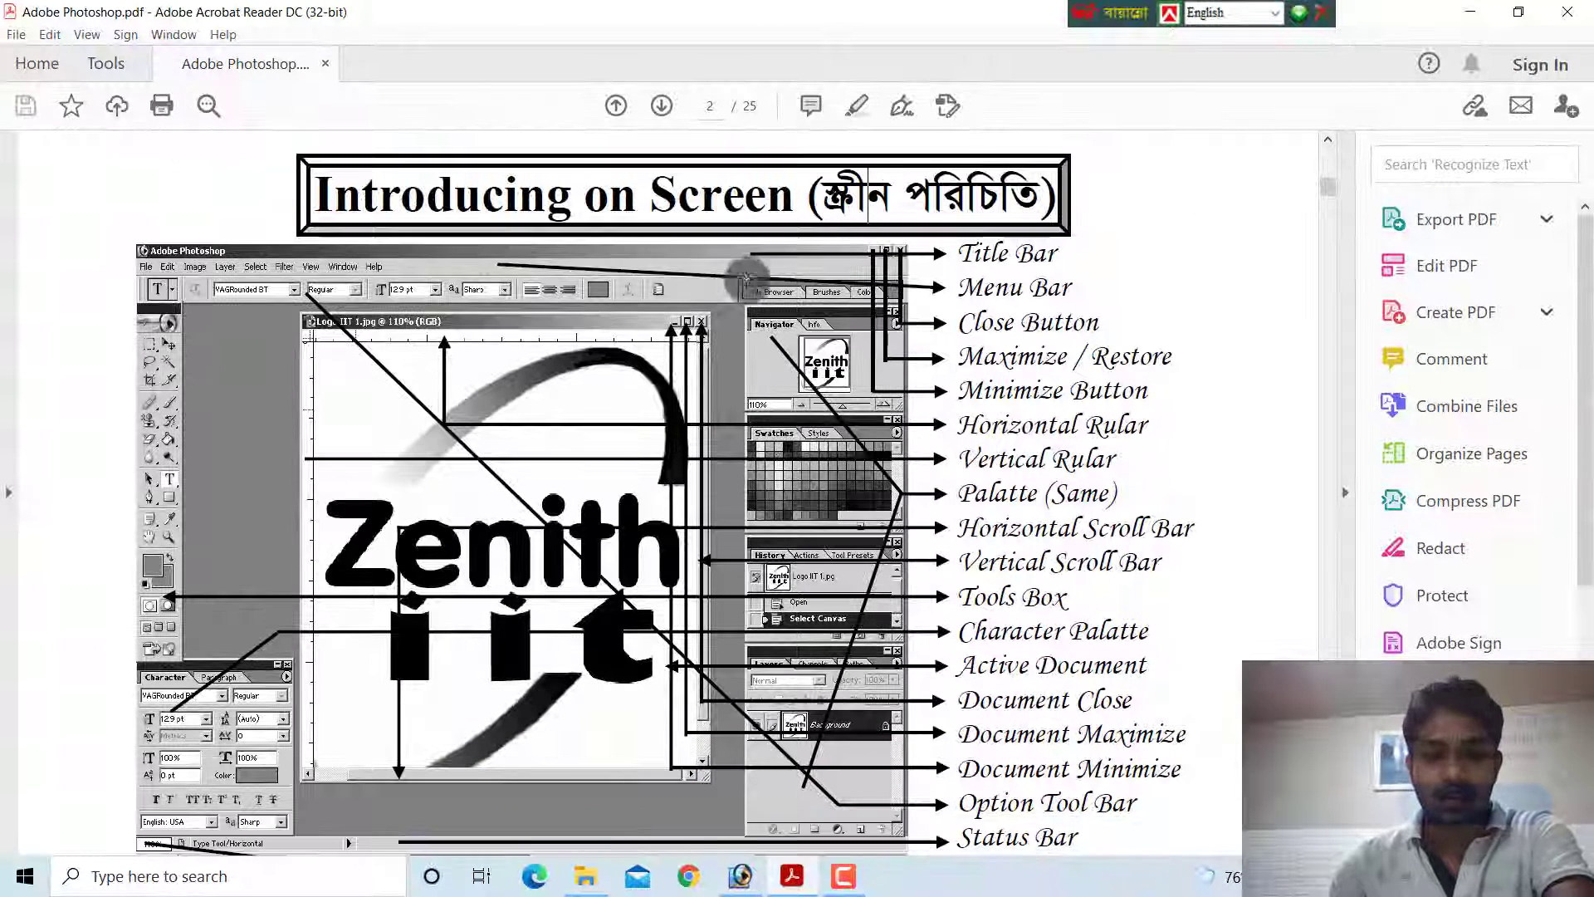
pyautogui.scroll(-1, 407, 378)
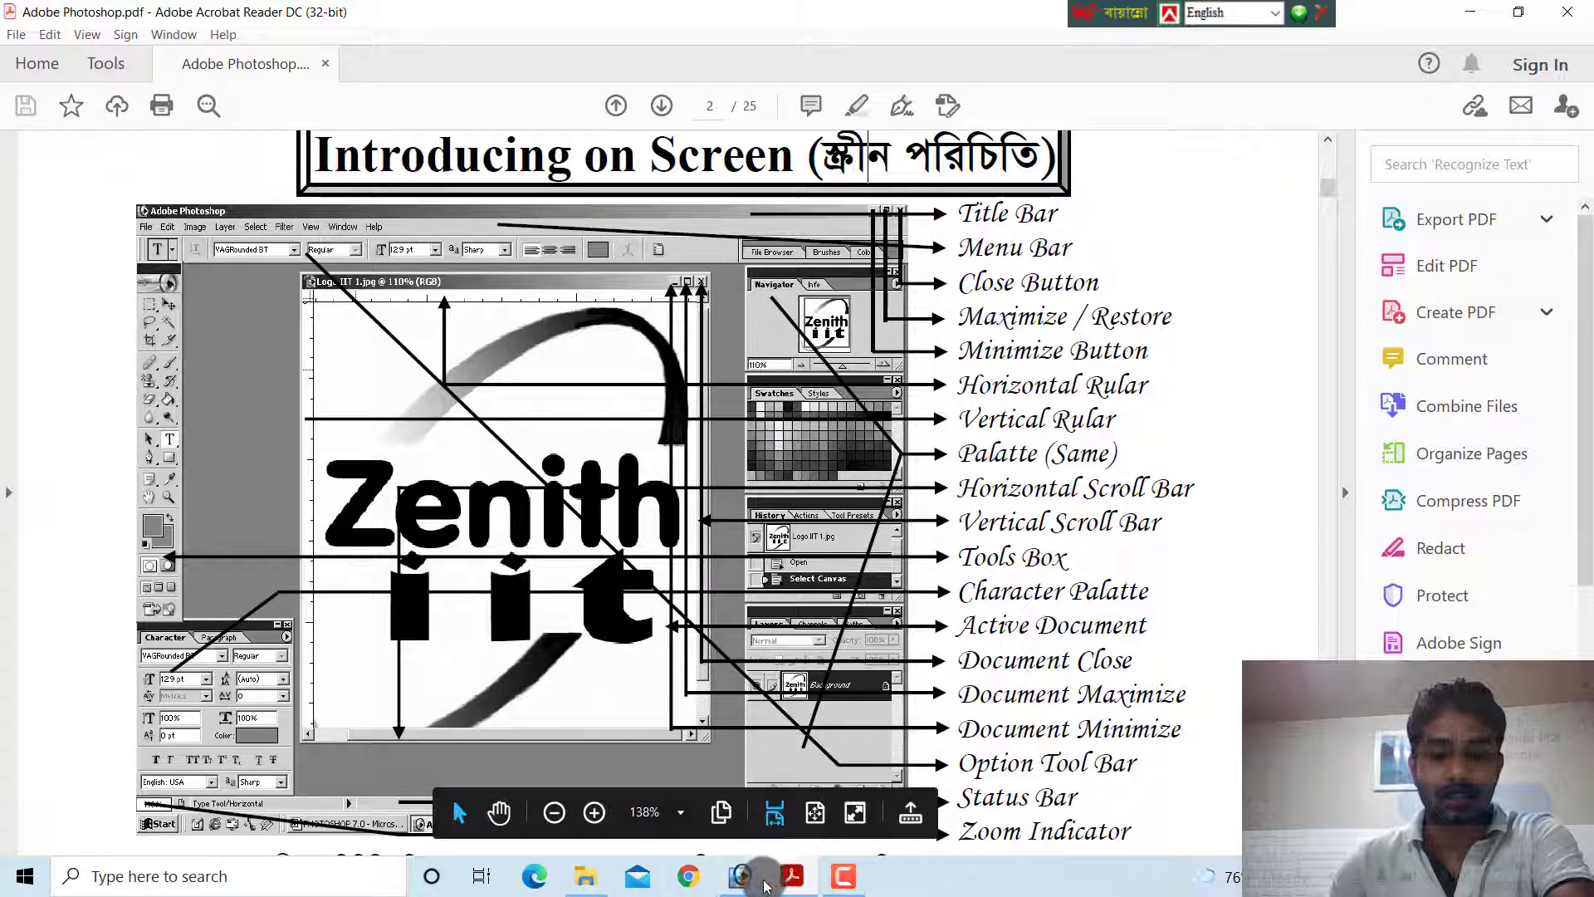
# Switch to Adobe Photoshop and create a new blank document with the settings offered
pyautogui.click(740, 876)
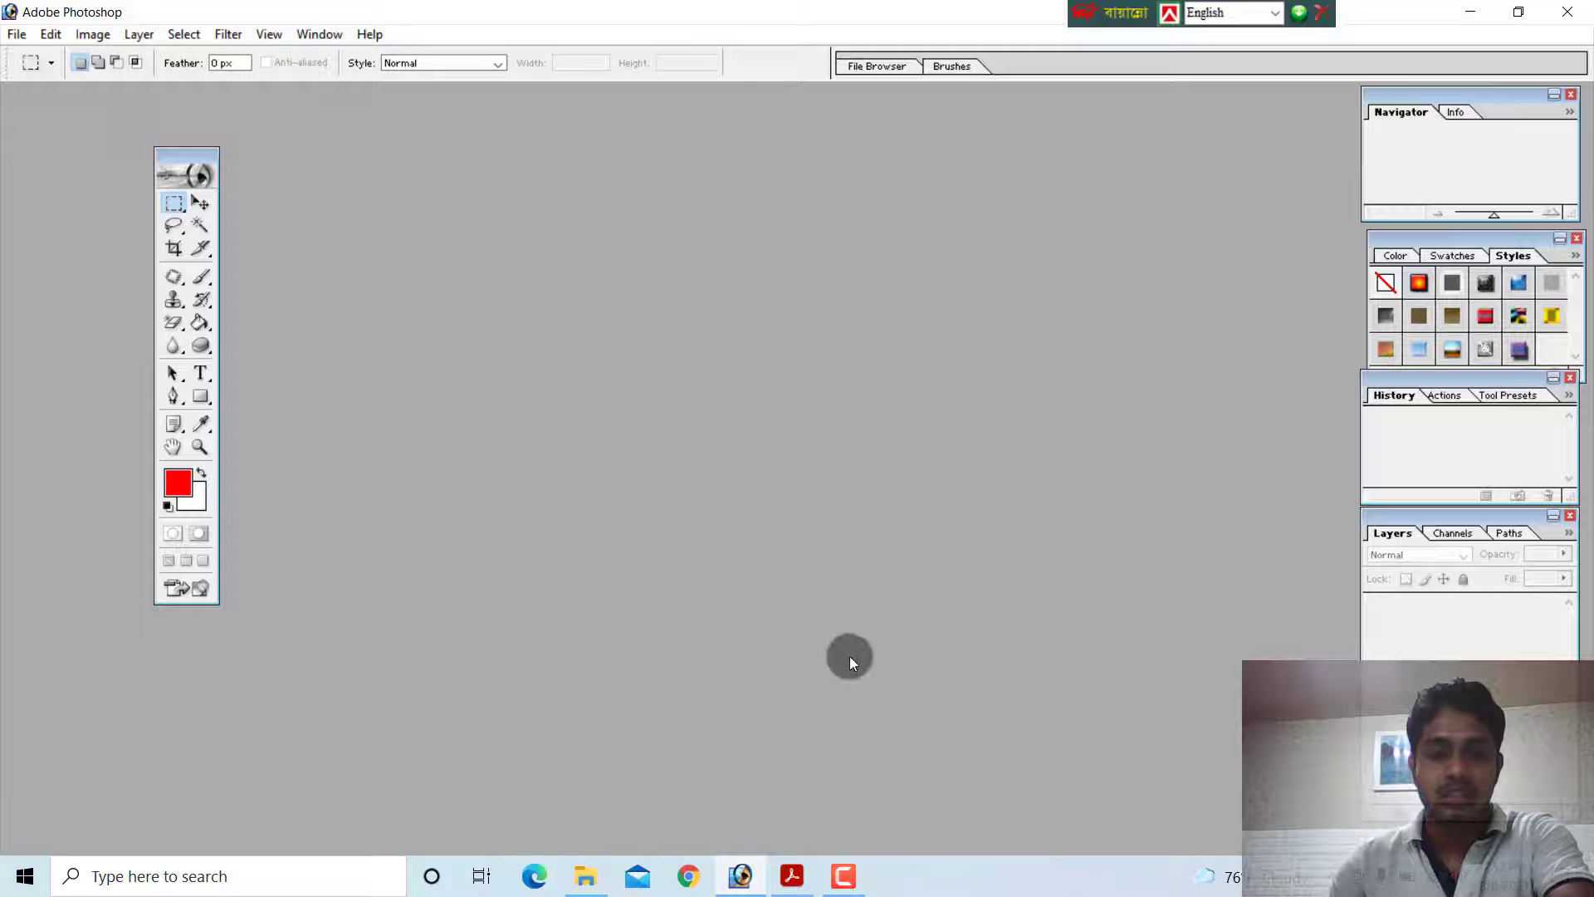
pyautogui.click(744, 872)
pyautogui.click(742, 874)
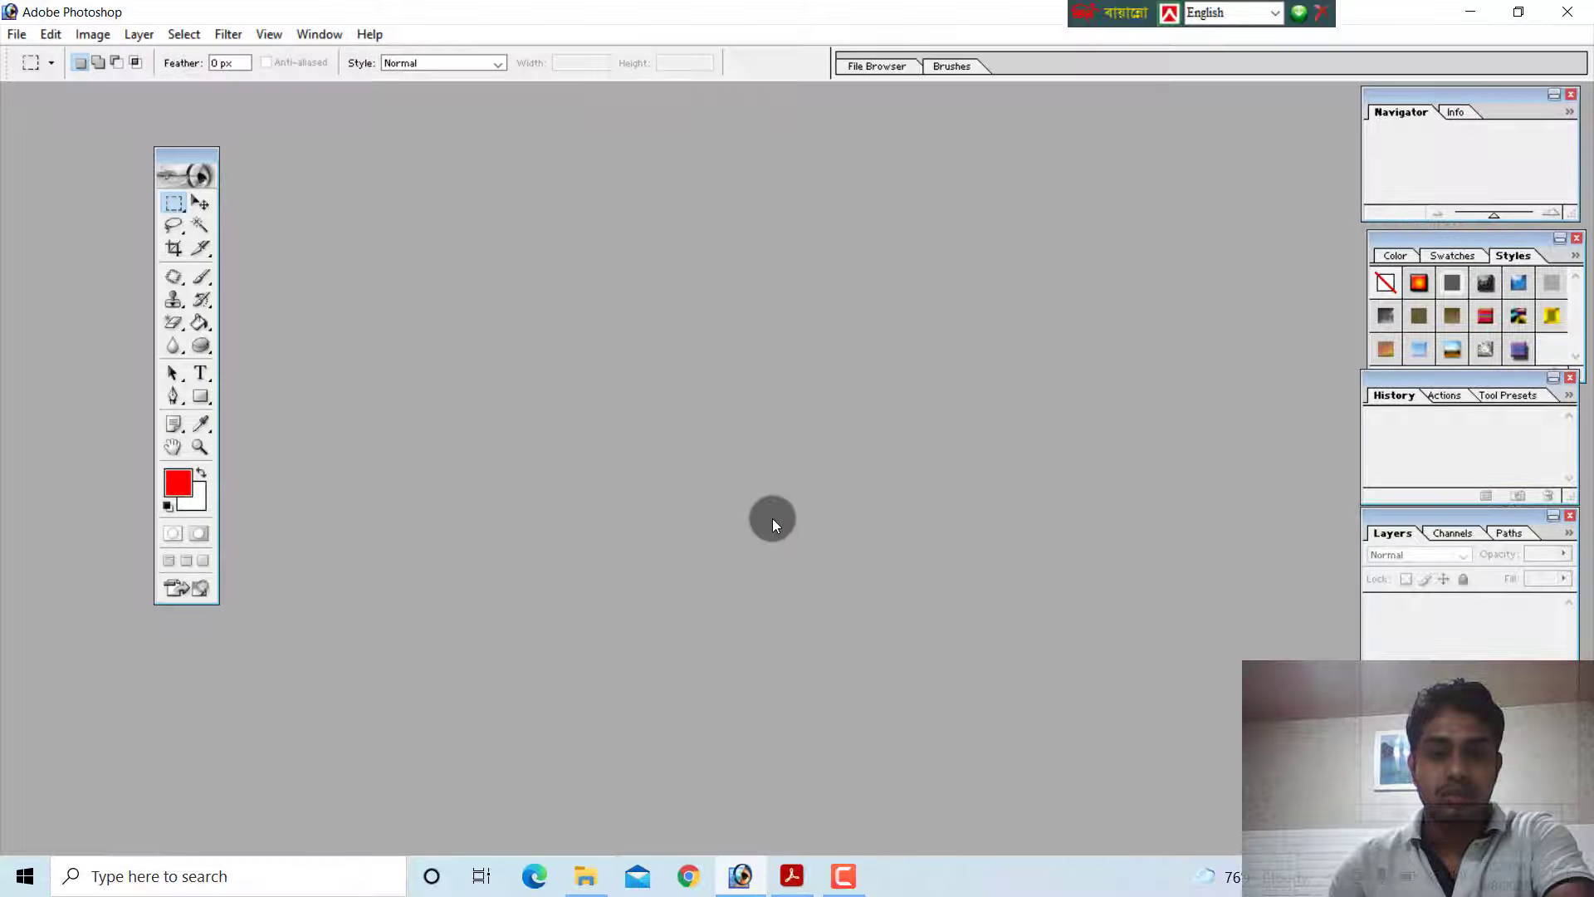
pyautogui.click(16, 34)
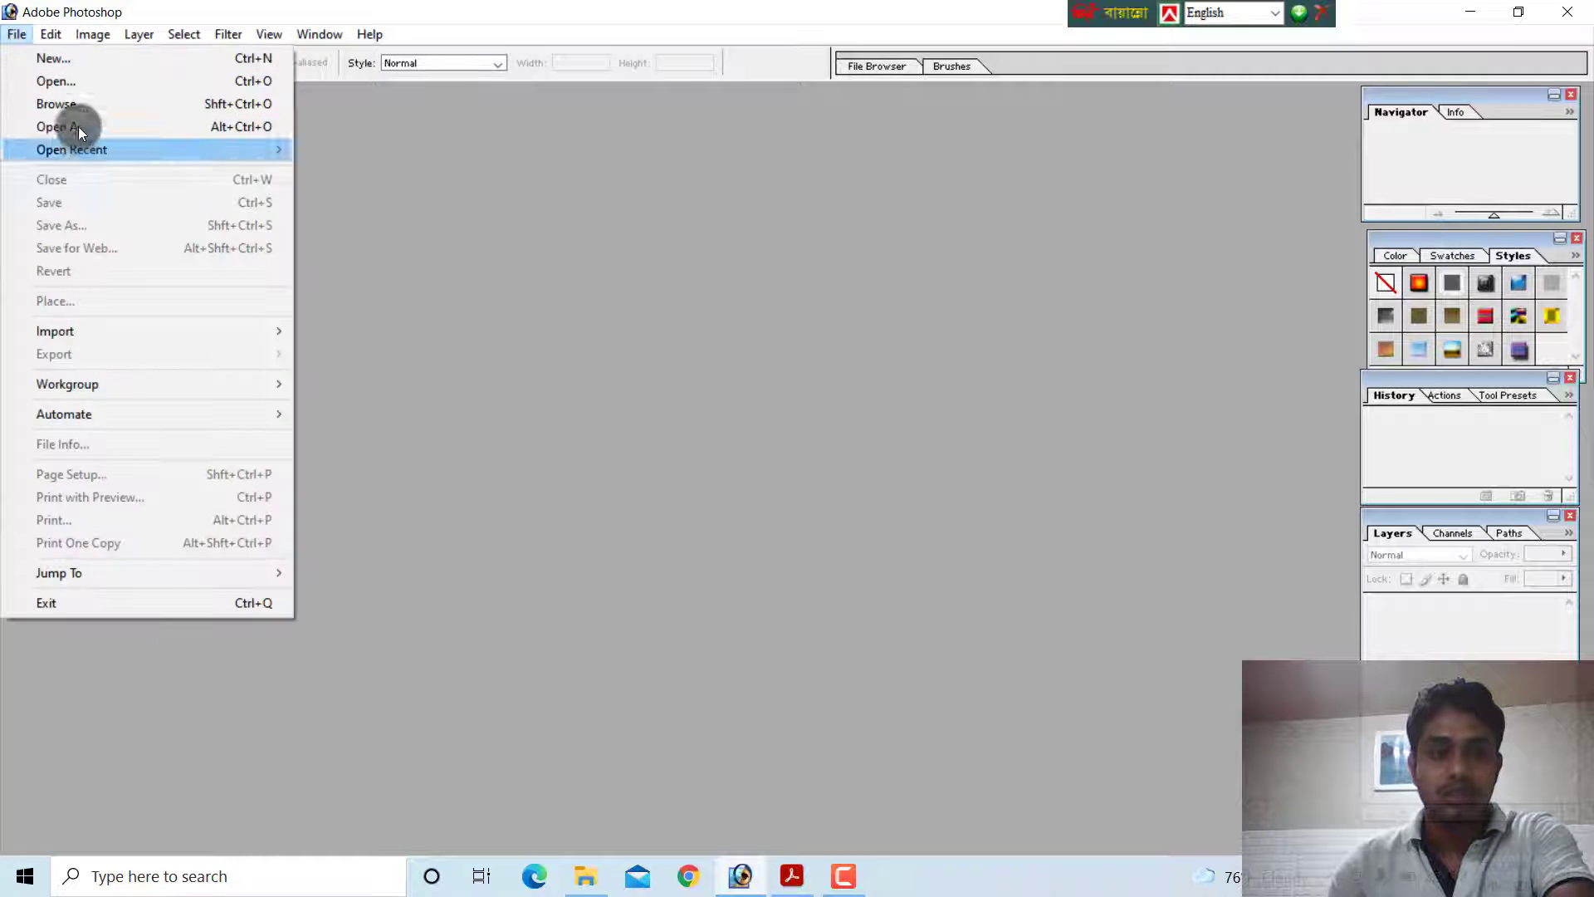
pyautogui.click(76, 62)
pyautogui.click(831, 218)
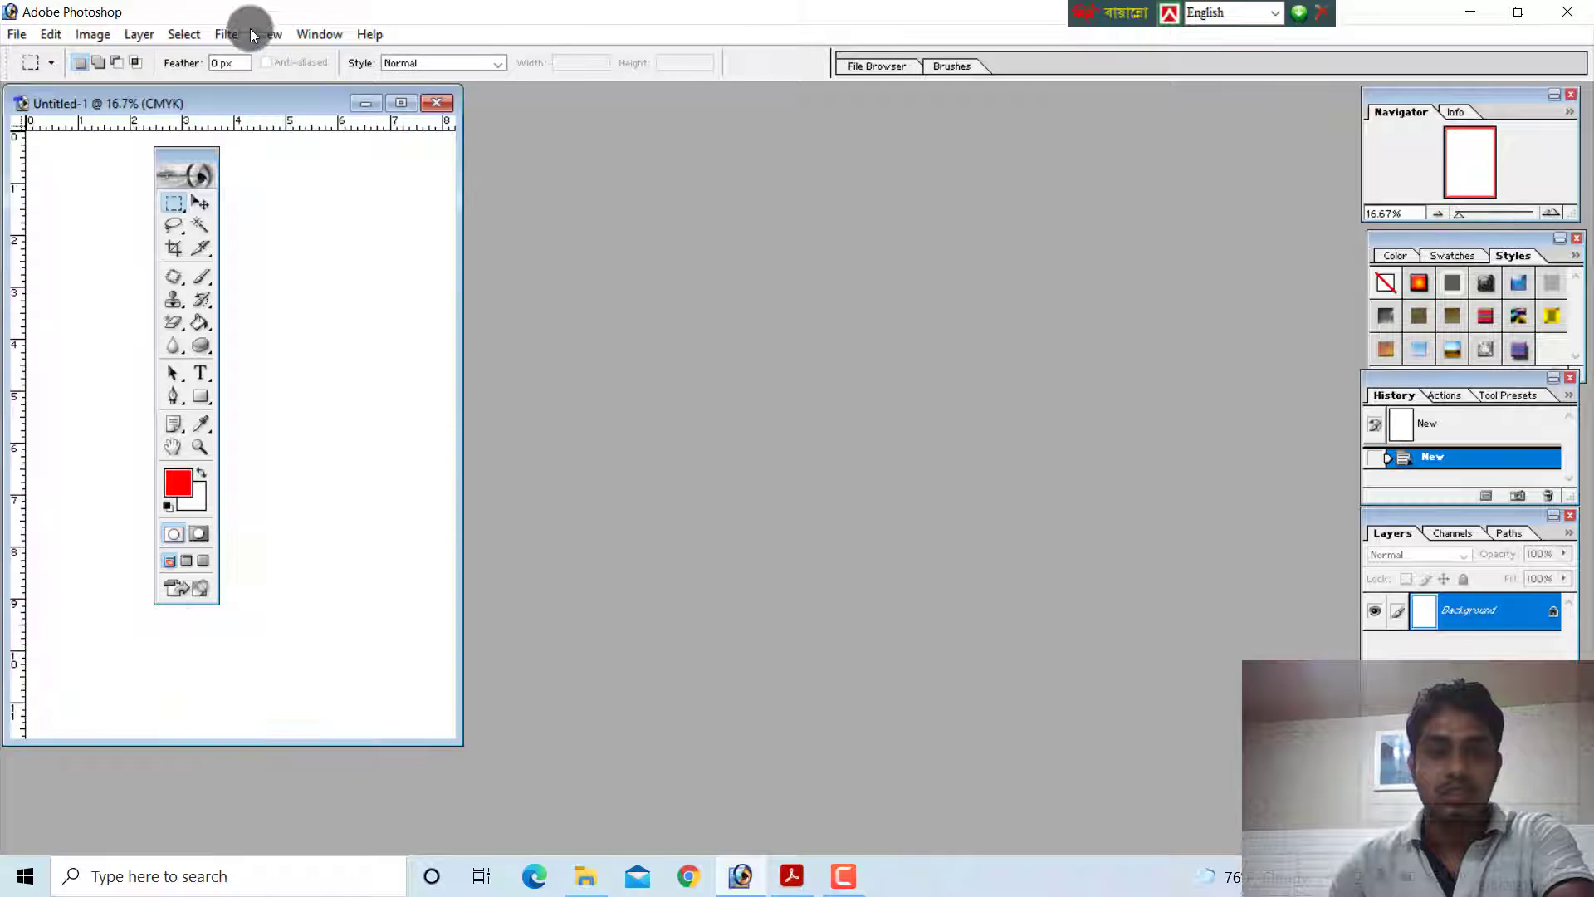
# Move the blank document's window to the middle of the workspace, minimize it, and maximize it
pyautogui.moveTo(232, 103); pyautogui.dragTo(759, 158)
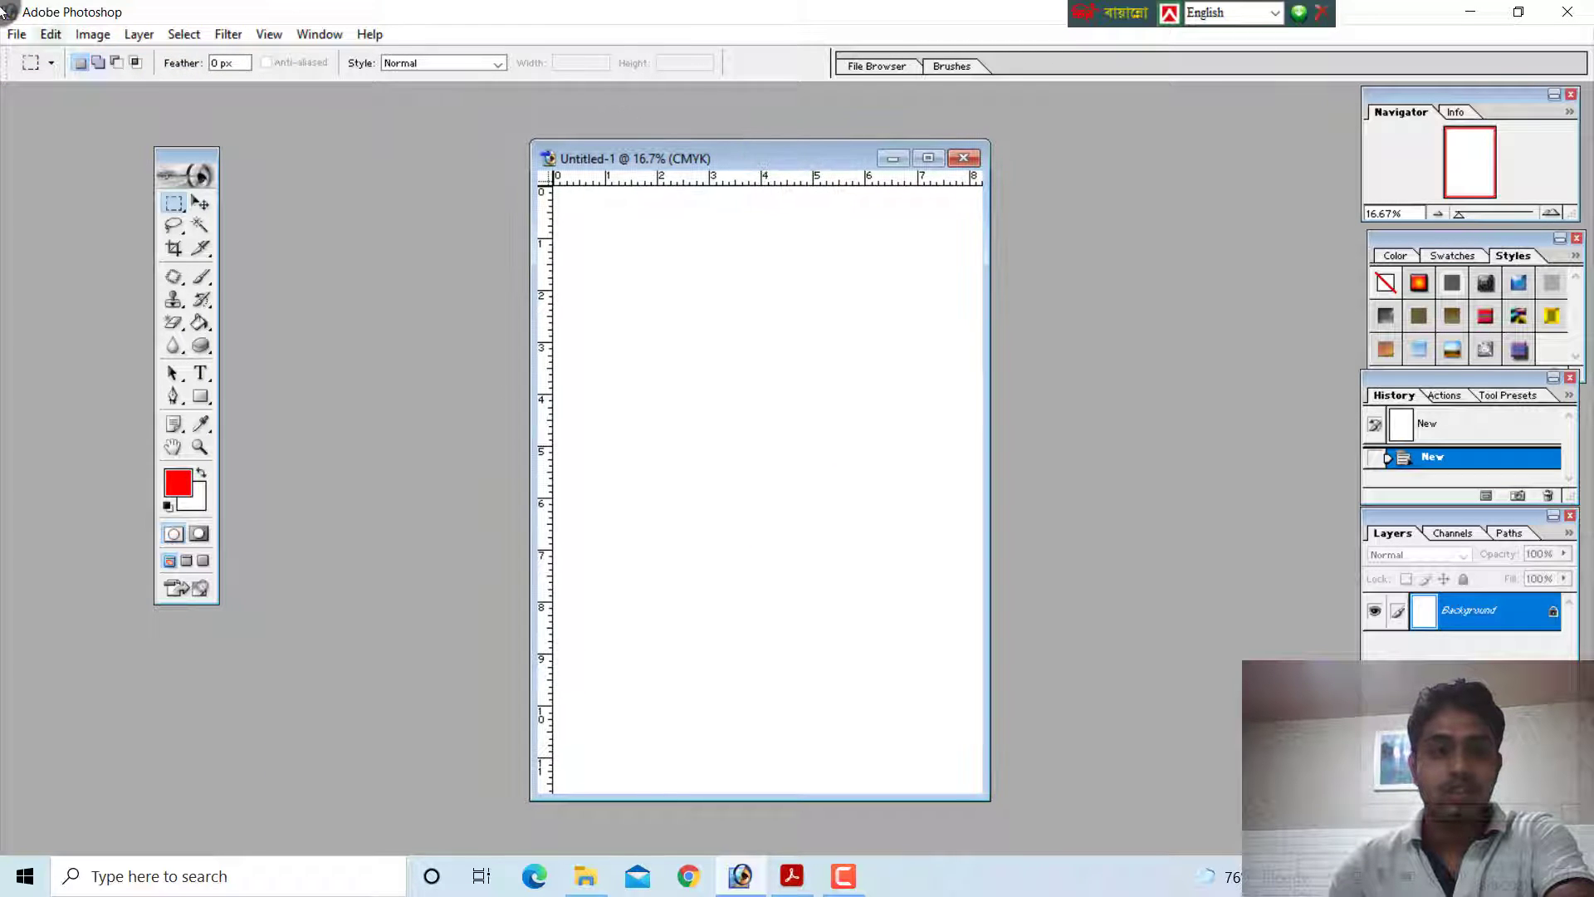
pyautogui.click(893, 158)
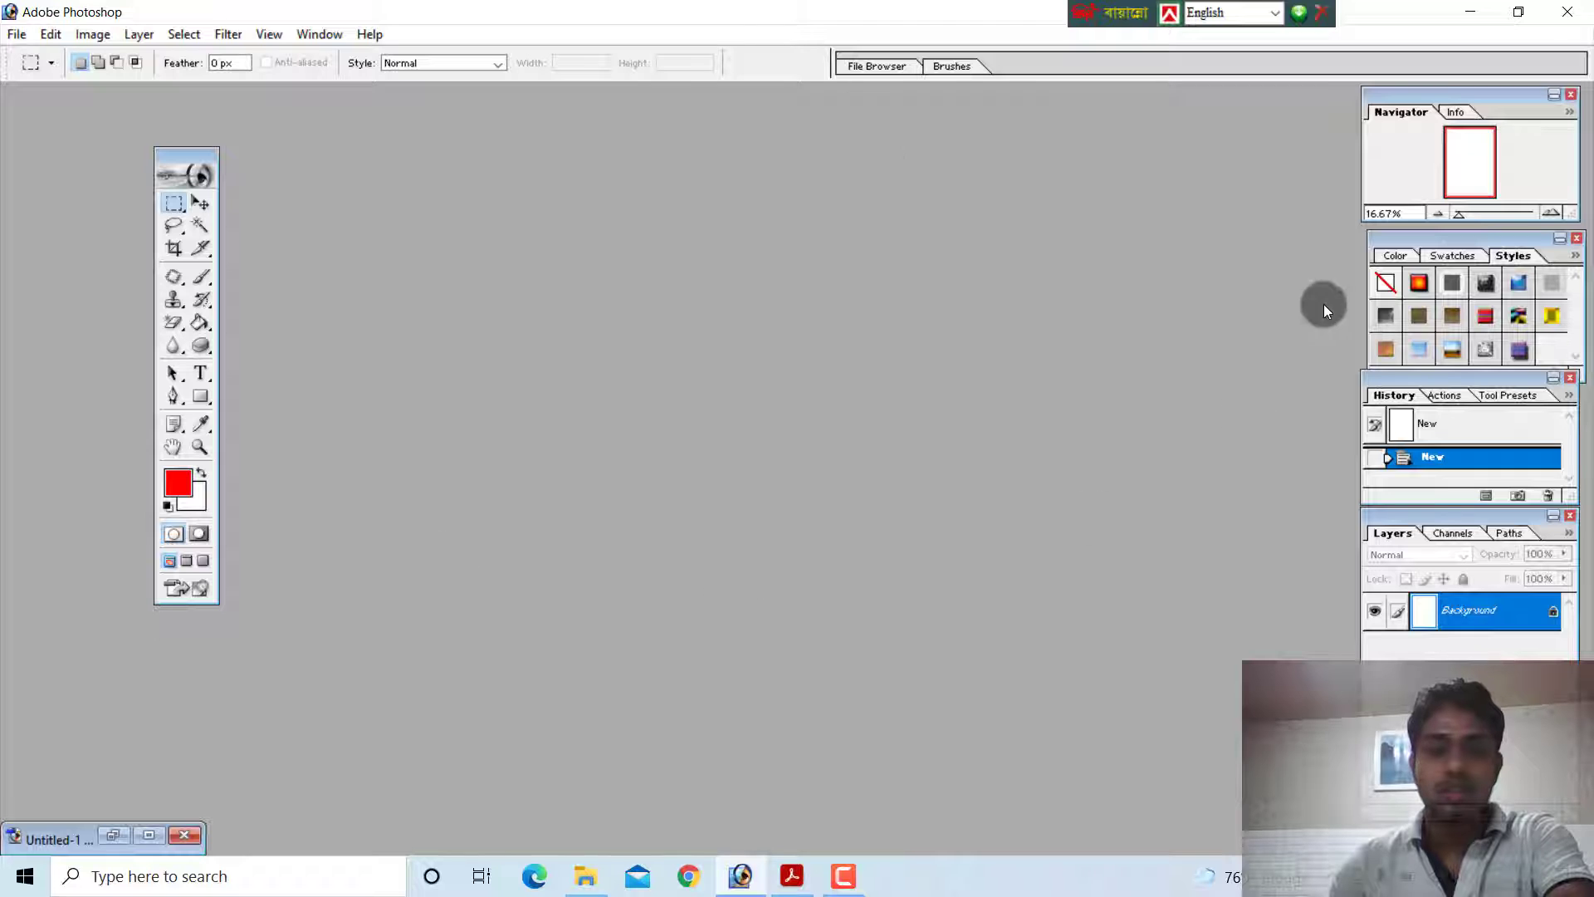
pyautogui.click(147, 844)
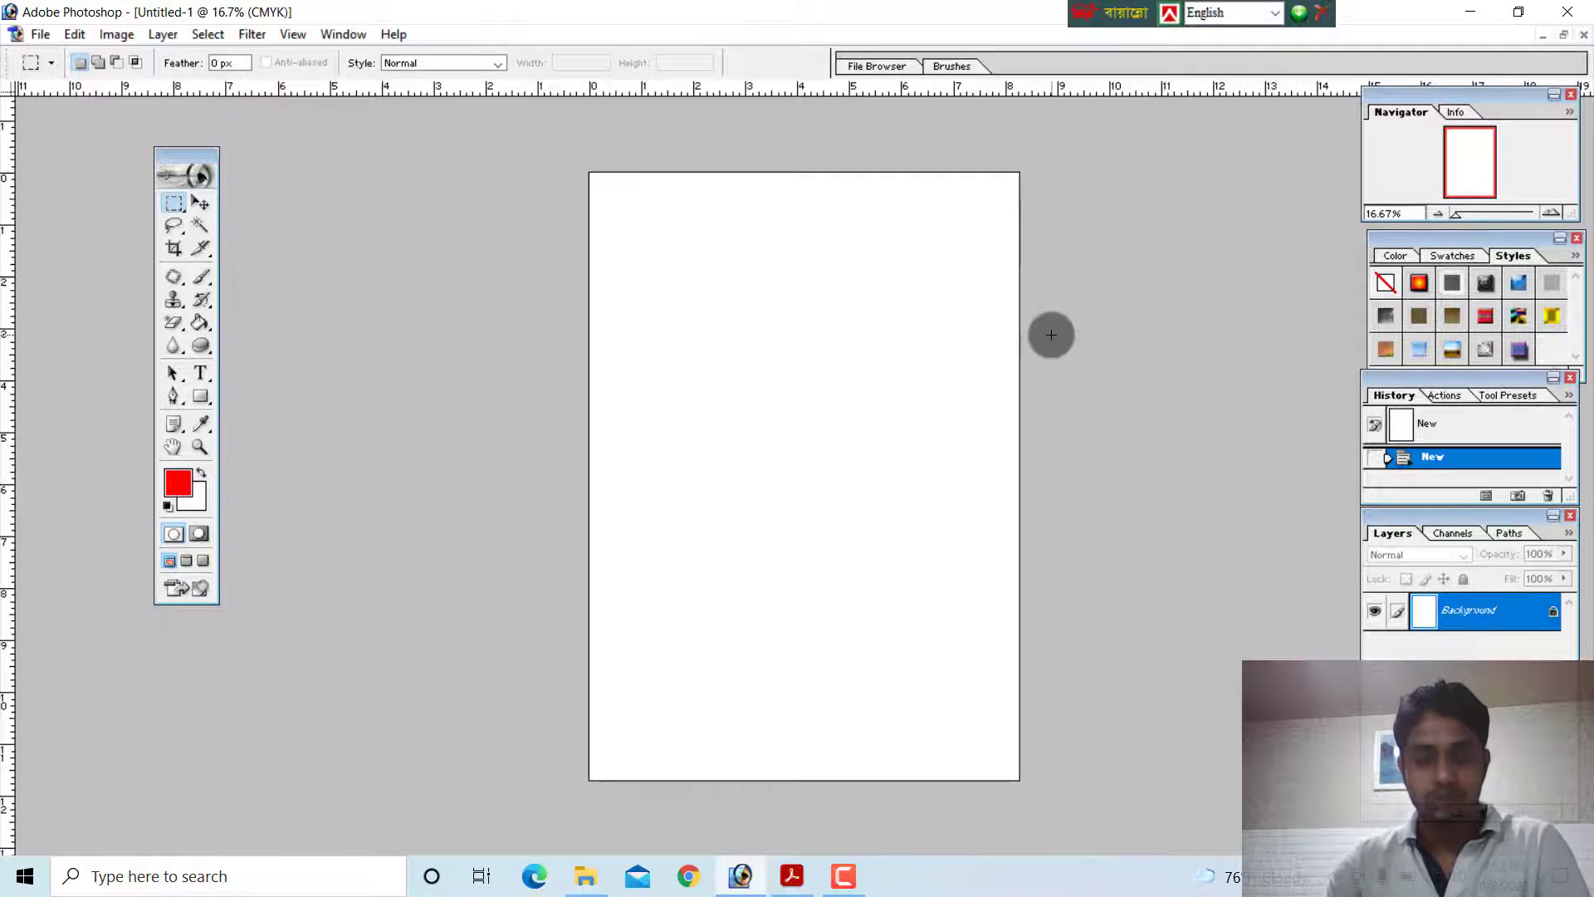
# Cycle the screen modes back to the standard windowed view and shift the document window slightly upward
pyautogui.press('f')
pyautogui.press('f')
pyautogui.press('f')
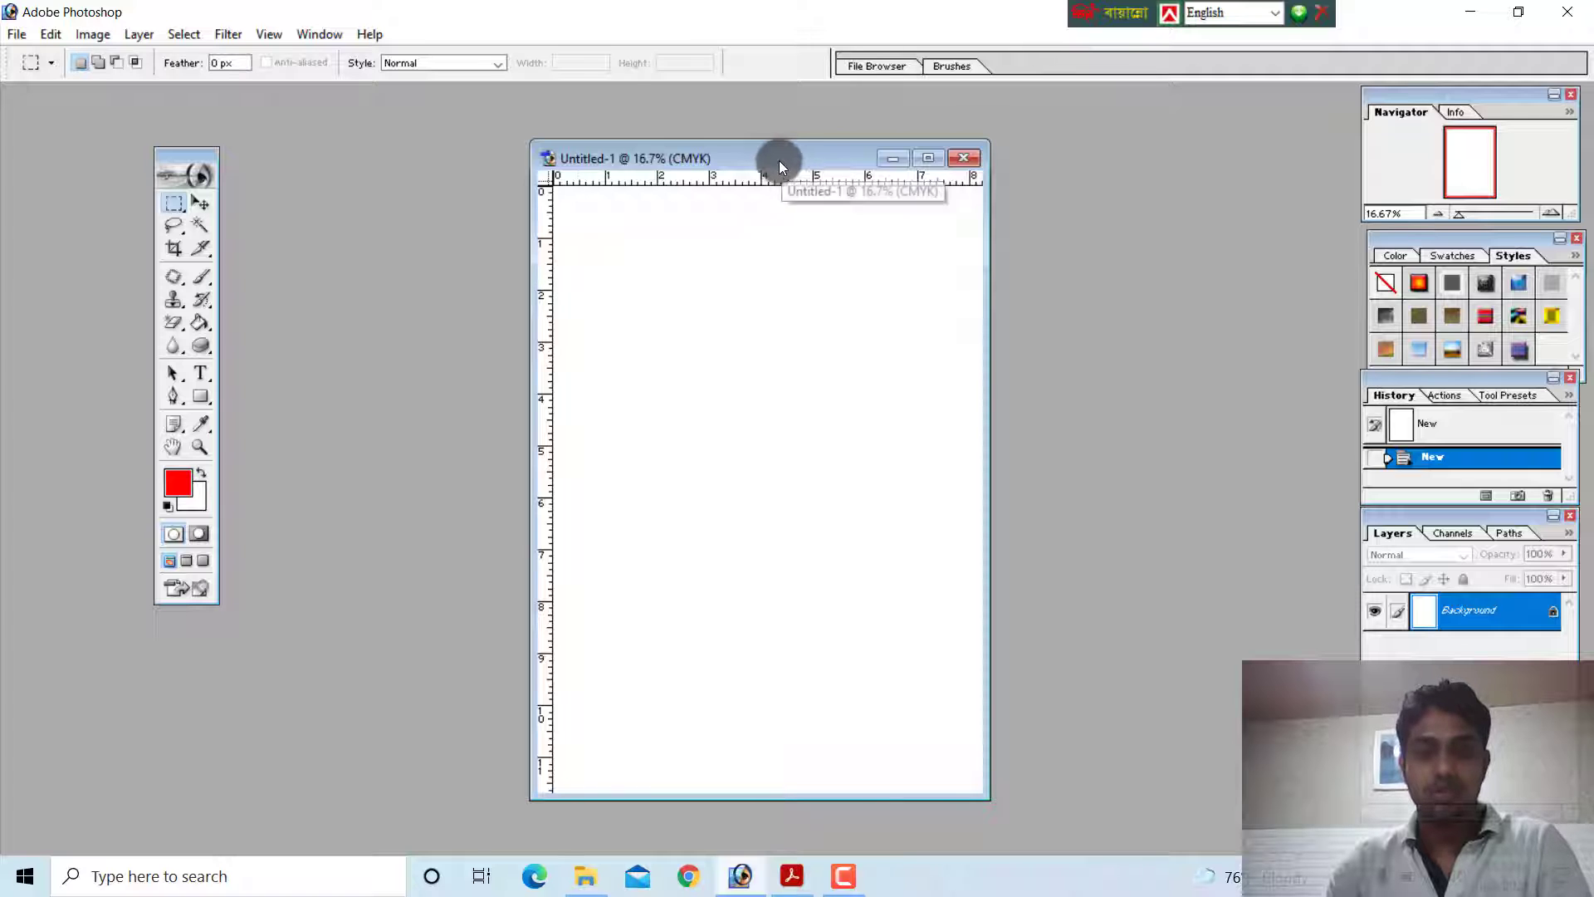
pyautogui.moveTo(779, 161); pyautogui.dragTo(786, 147)
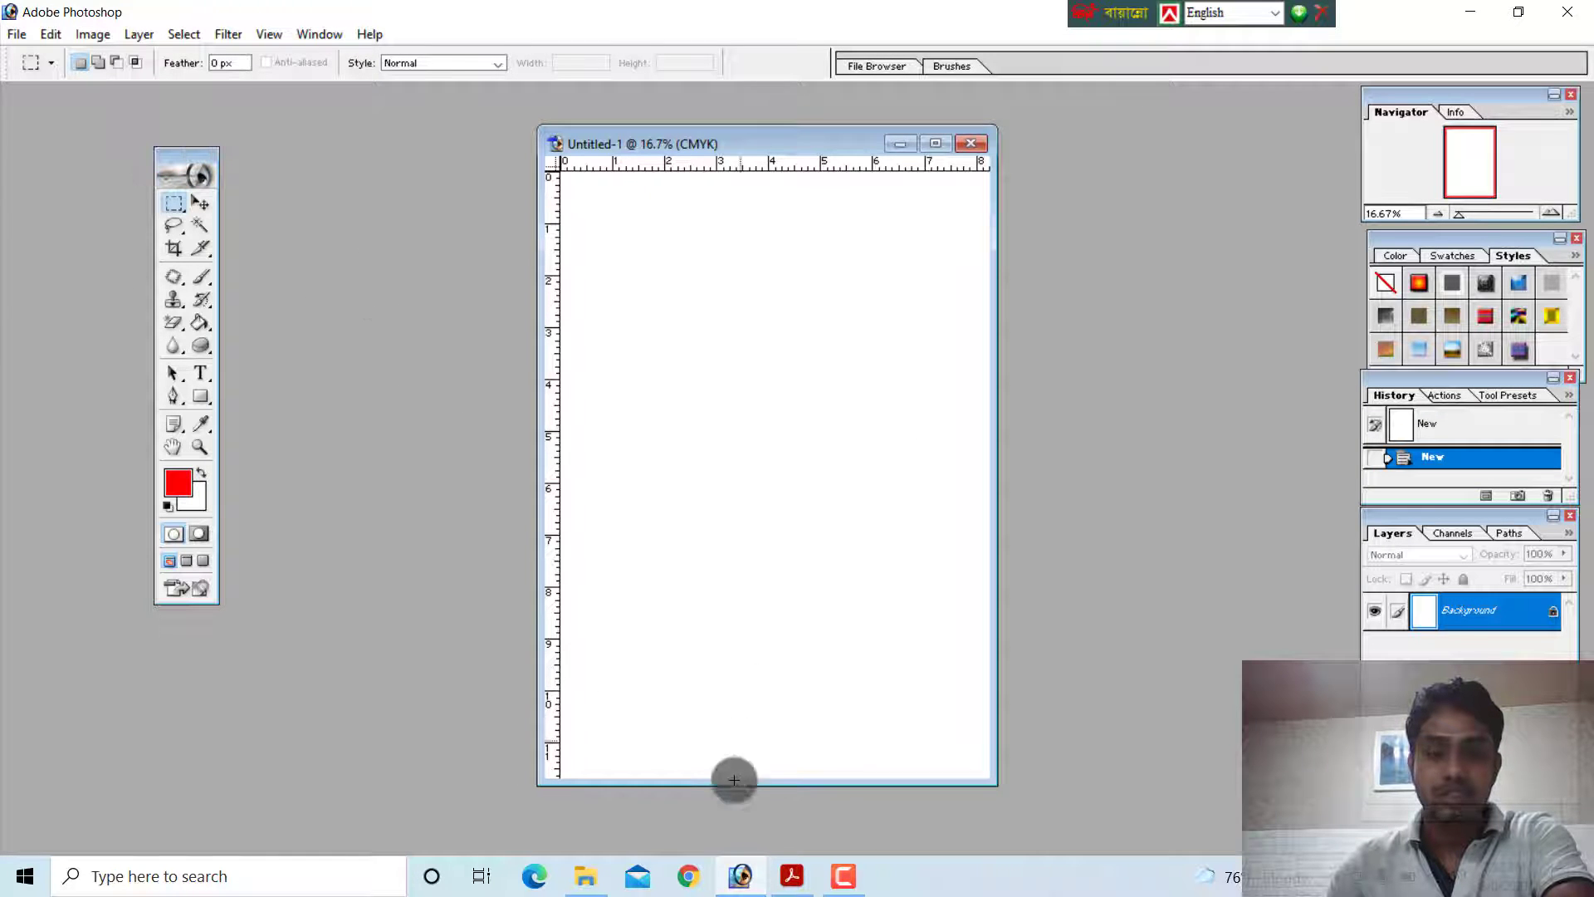
# Check the Title Bar label on the PDF's screen diagram in Acrobat Reader, and return to Adobe Photoshop to compare
pyautogui.click(735, 872)
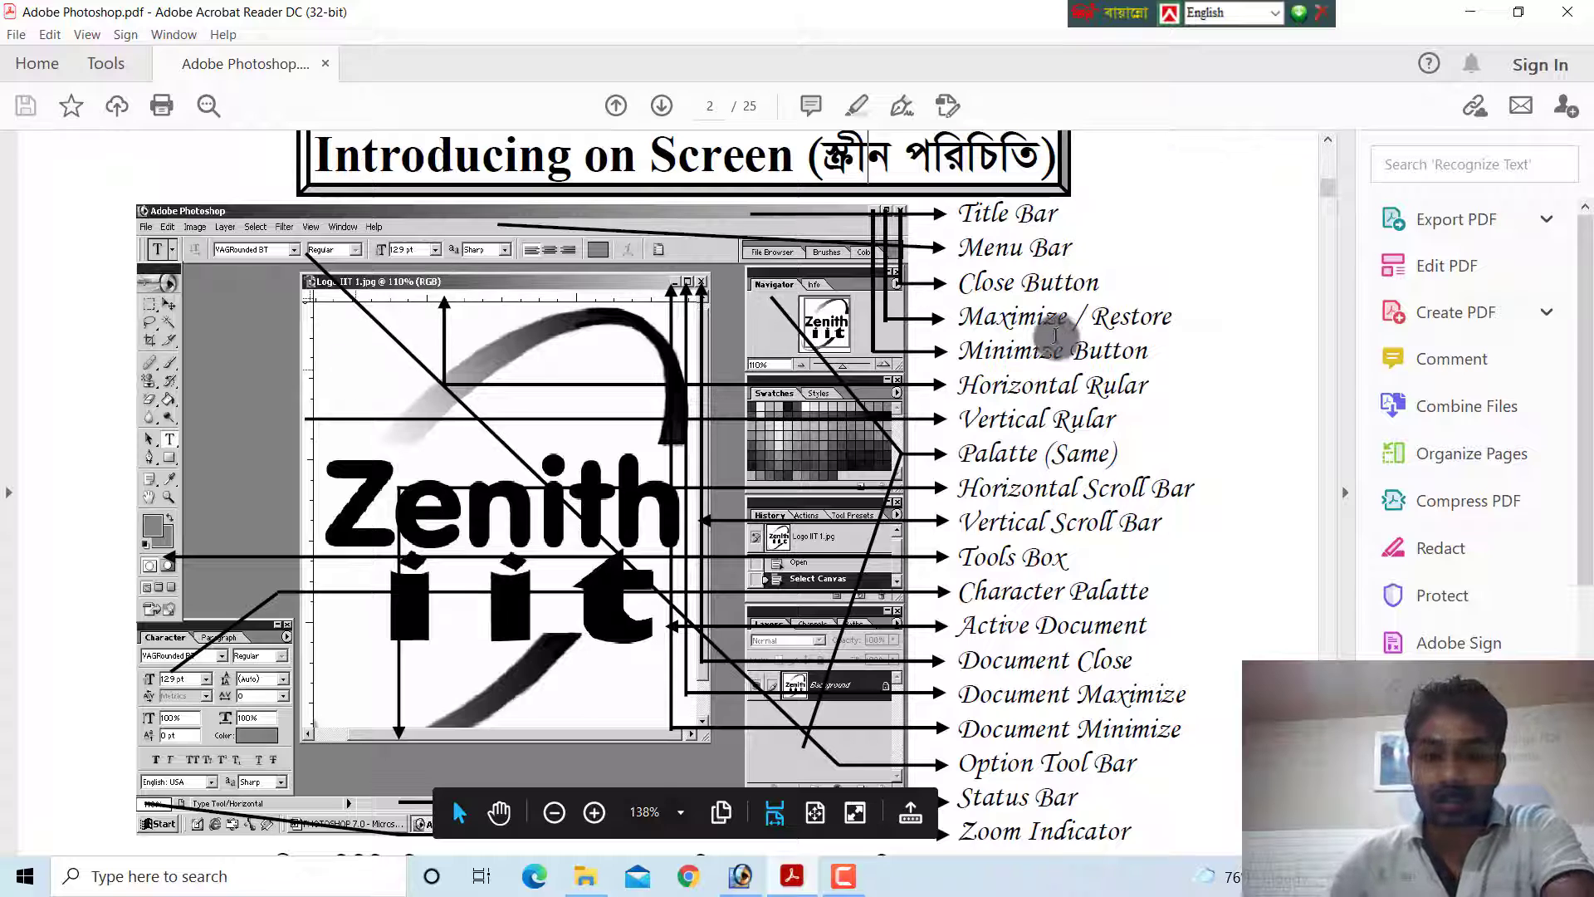
pyautogui.doubleClick(991, 214)
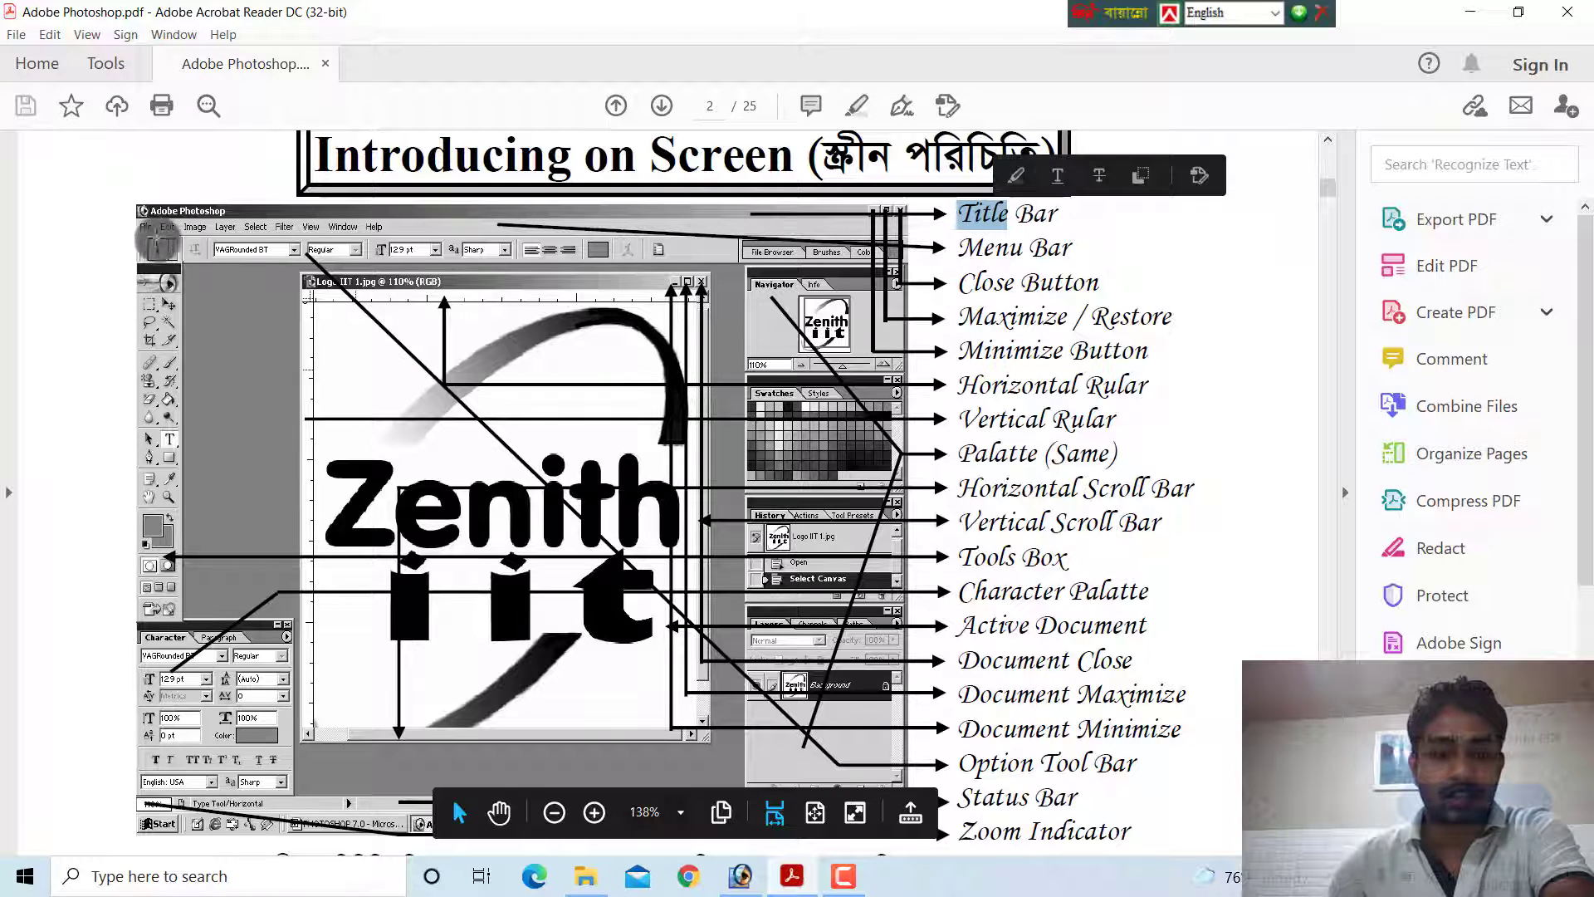
pyautogui.click(740, 876)
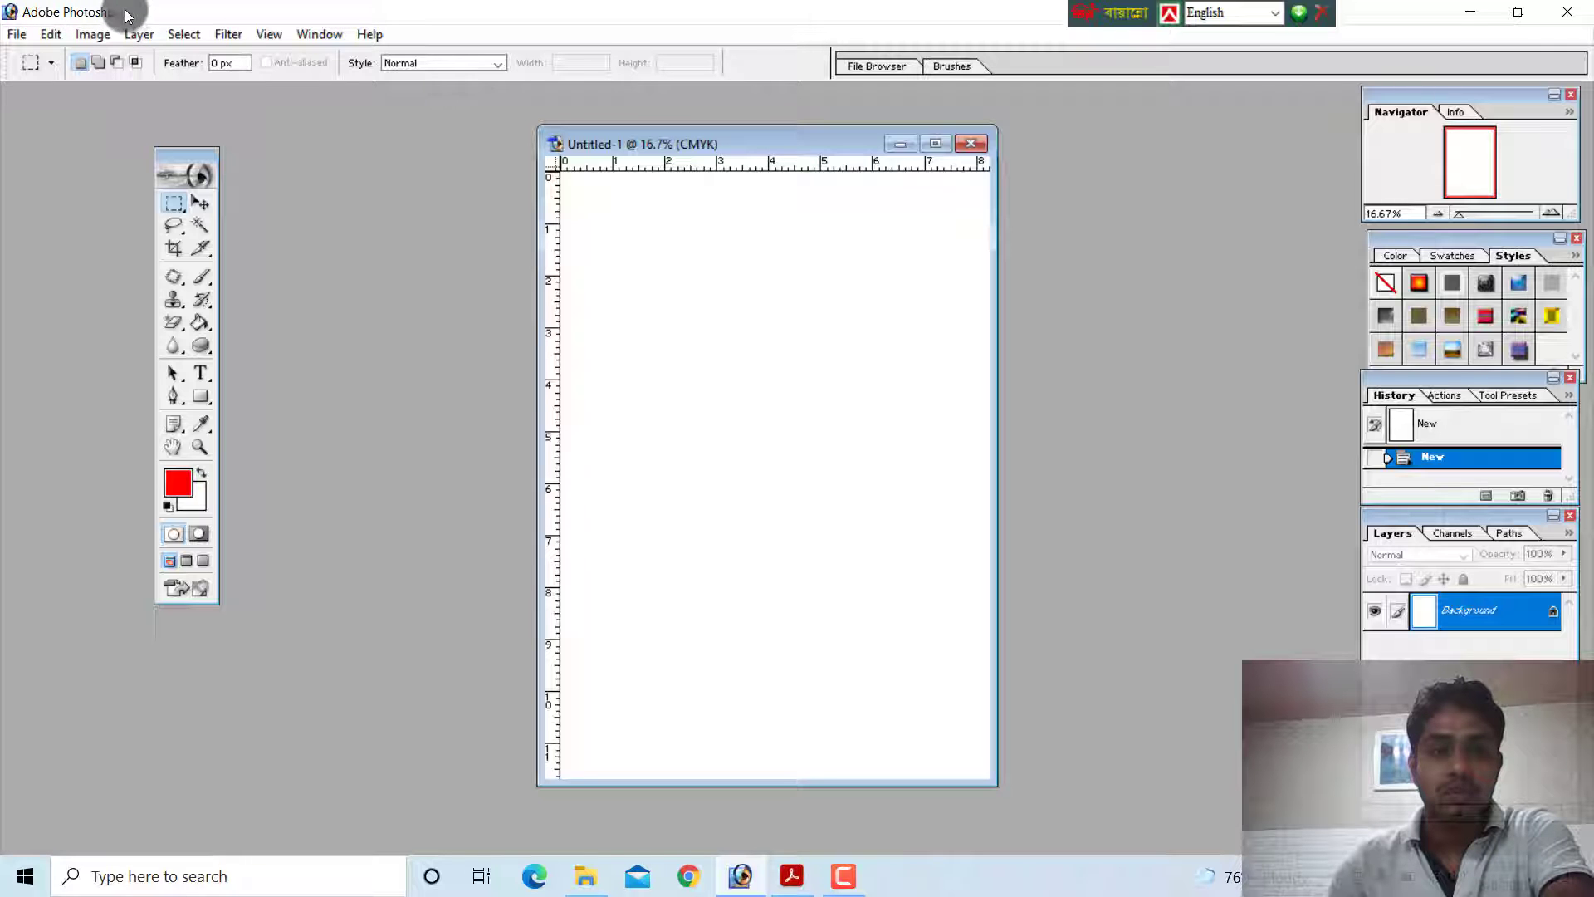
# Check the Menu Bar and window button labels on the PDF's screen diagram in Acrobat Reader against the Adobe Photoshop window
pyautogui.click(791, 874)
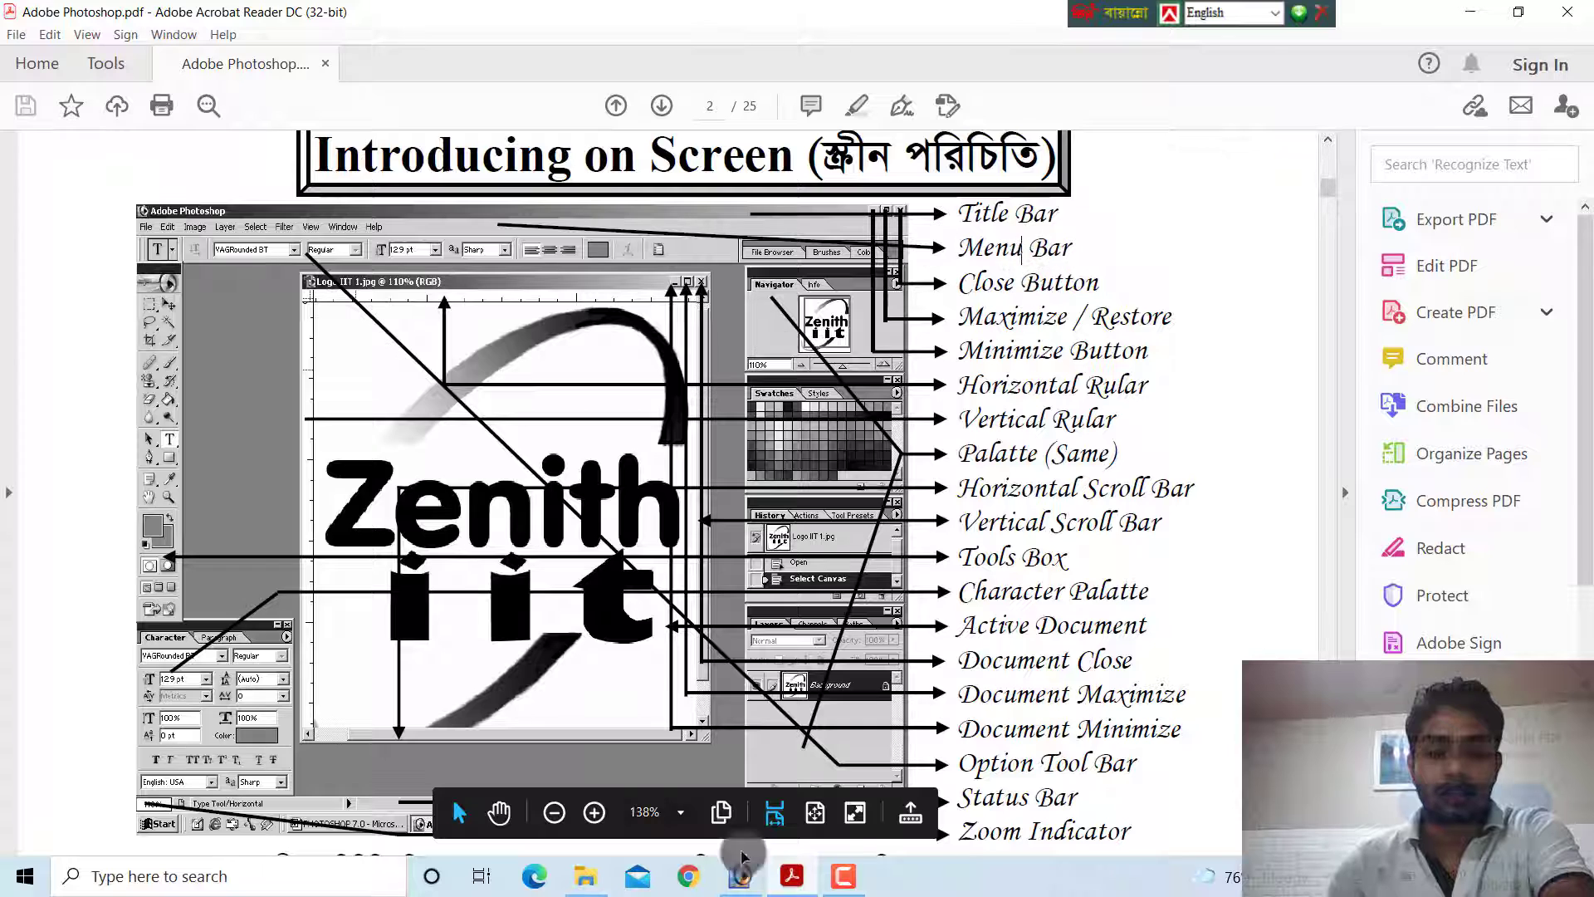
pyautogui.click(740, 874)
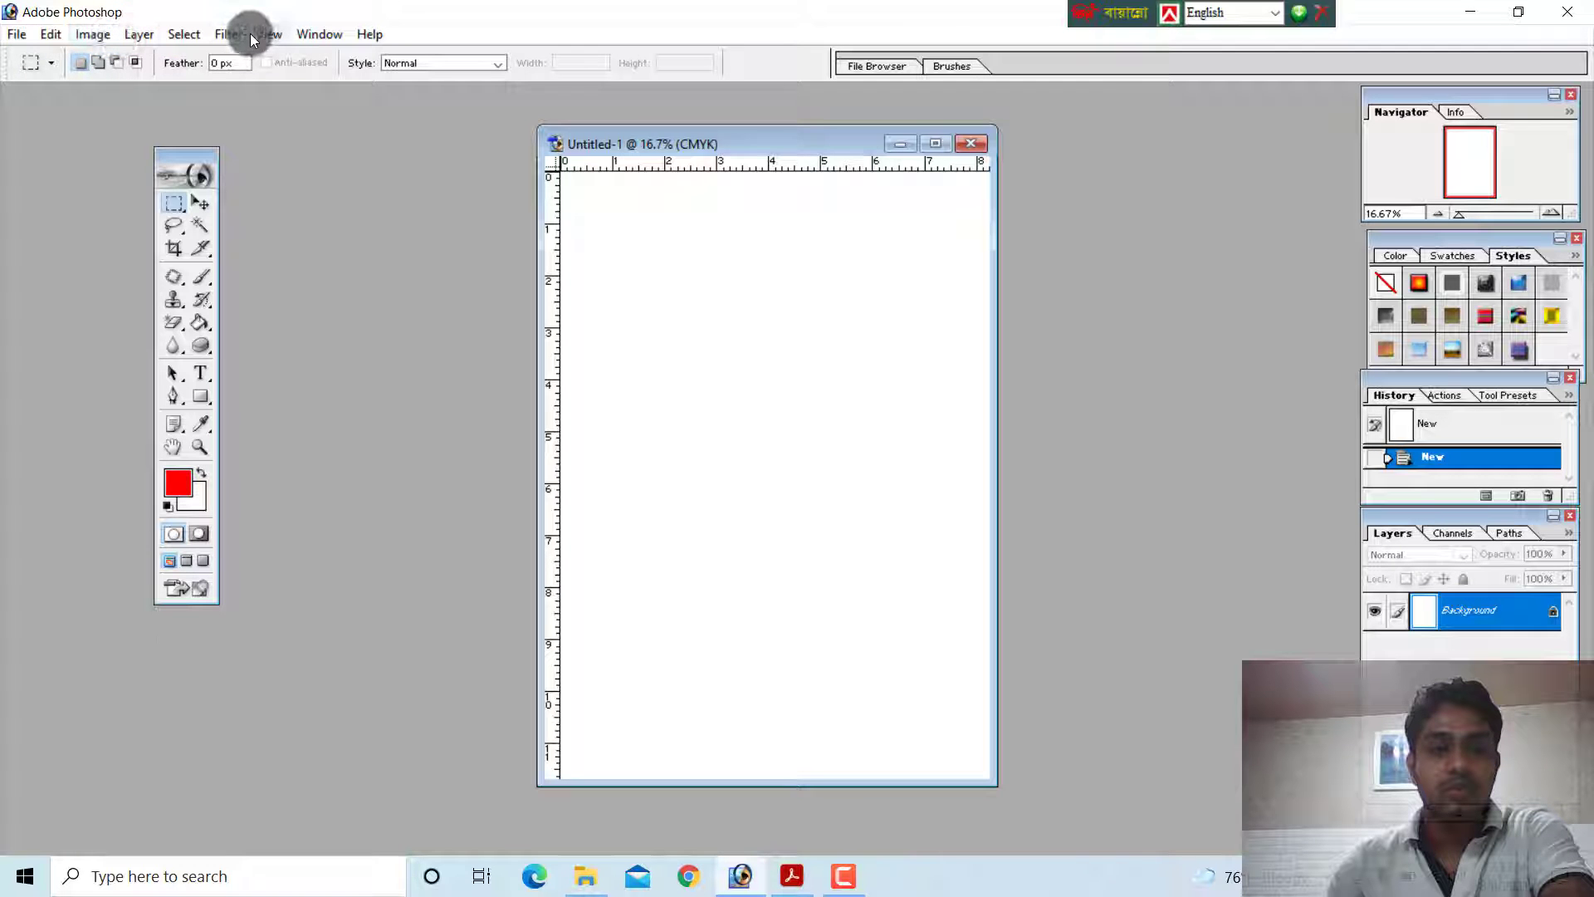
pyautogui.click(791, 875)
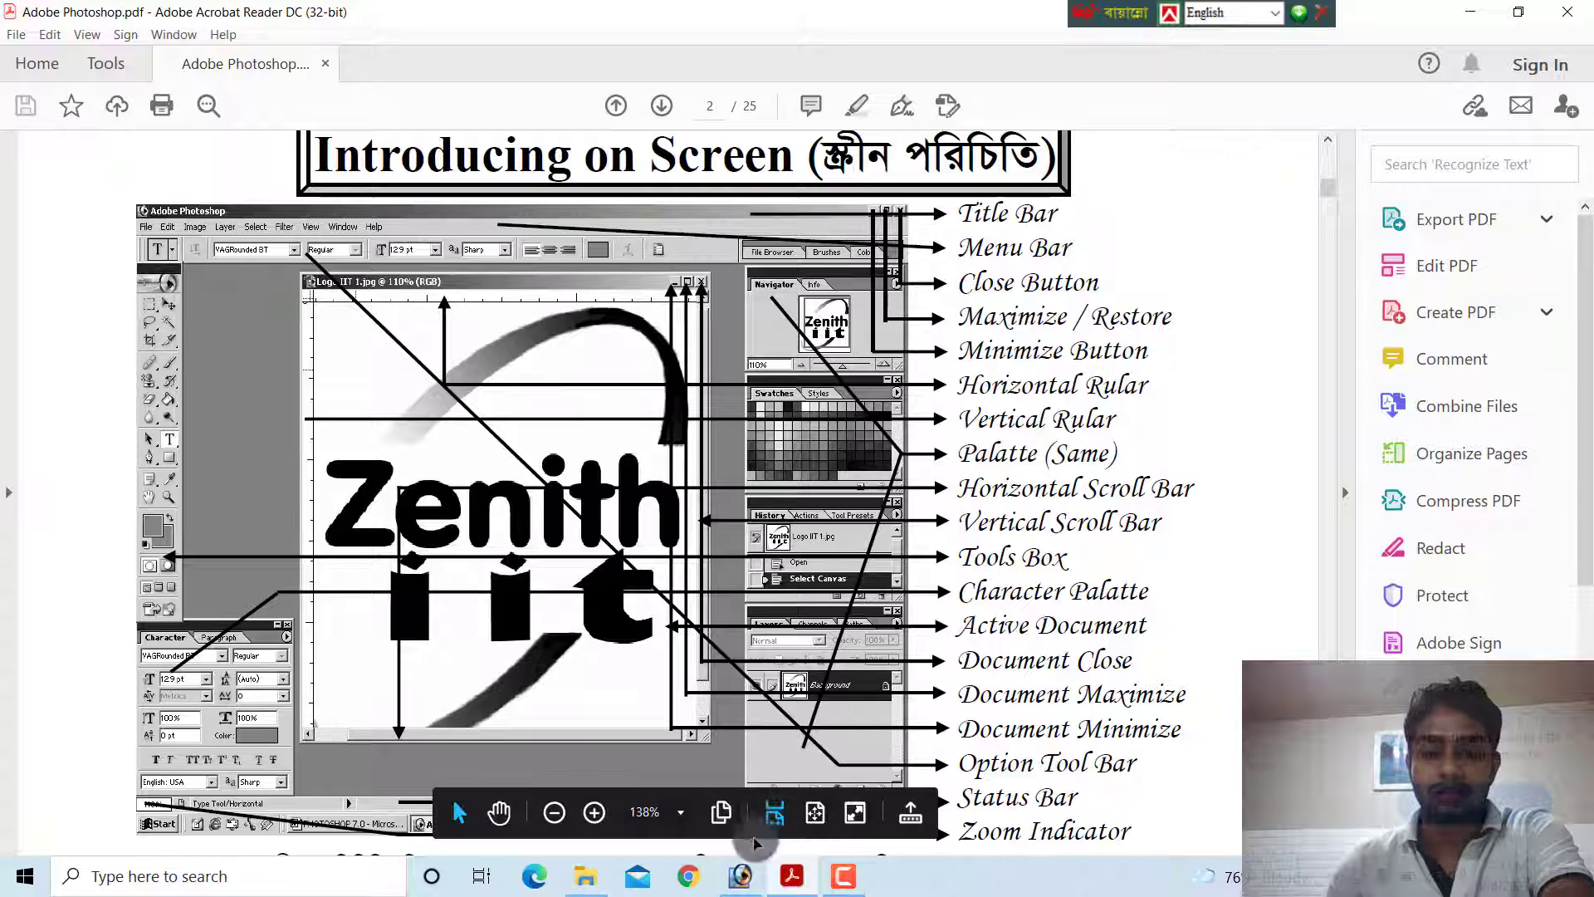
pyautogui.click(739, 876)
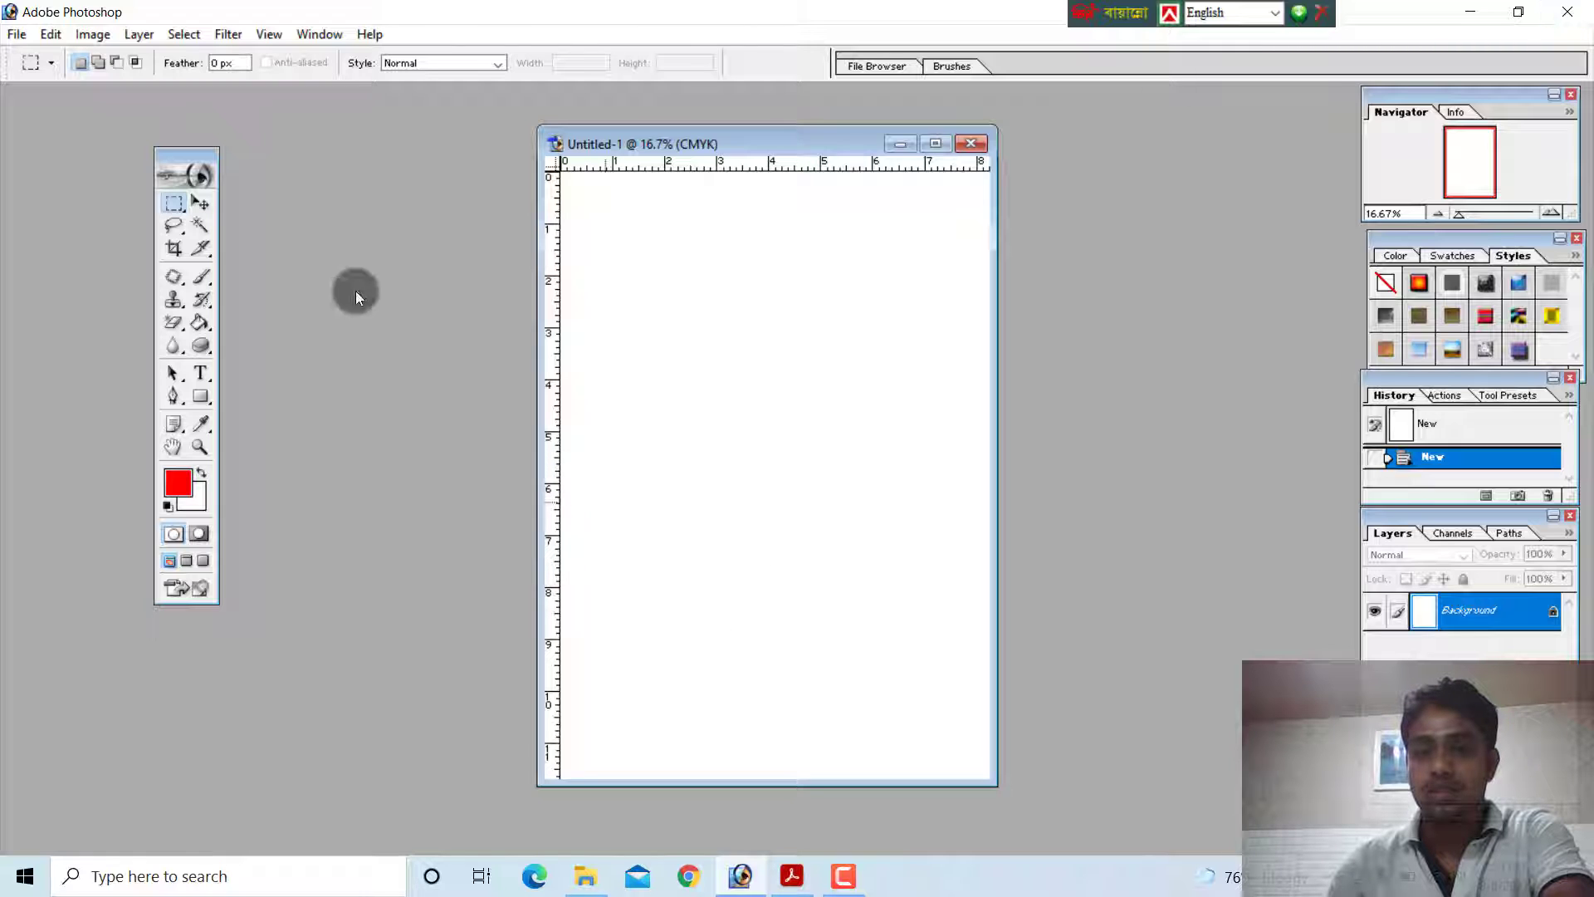
# Close the blank document and create a new one with the settings offered
pyautogui.moveTo(899, 143); pyautogui.dragTo(841, 133)
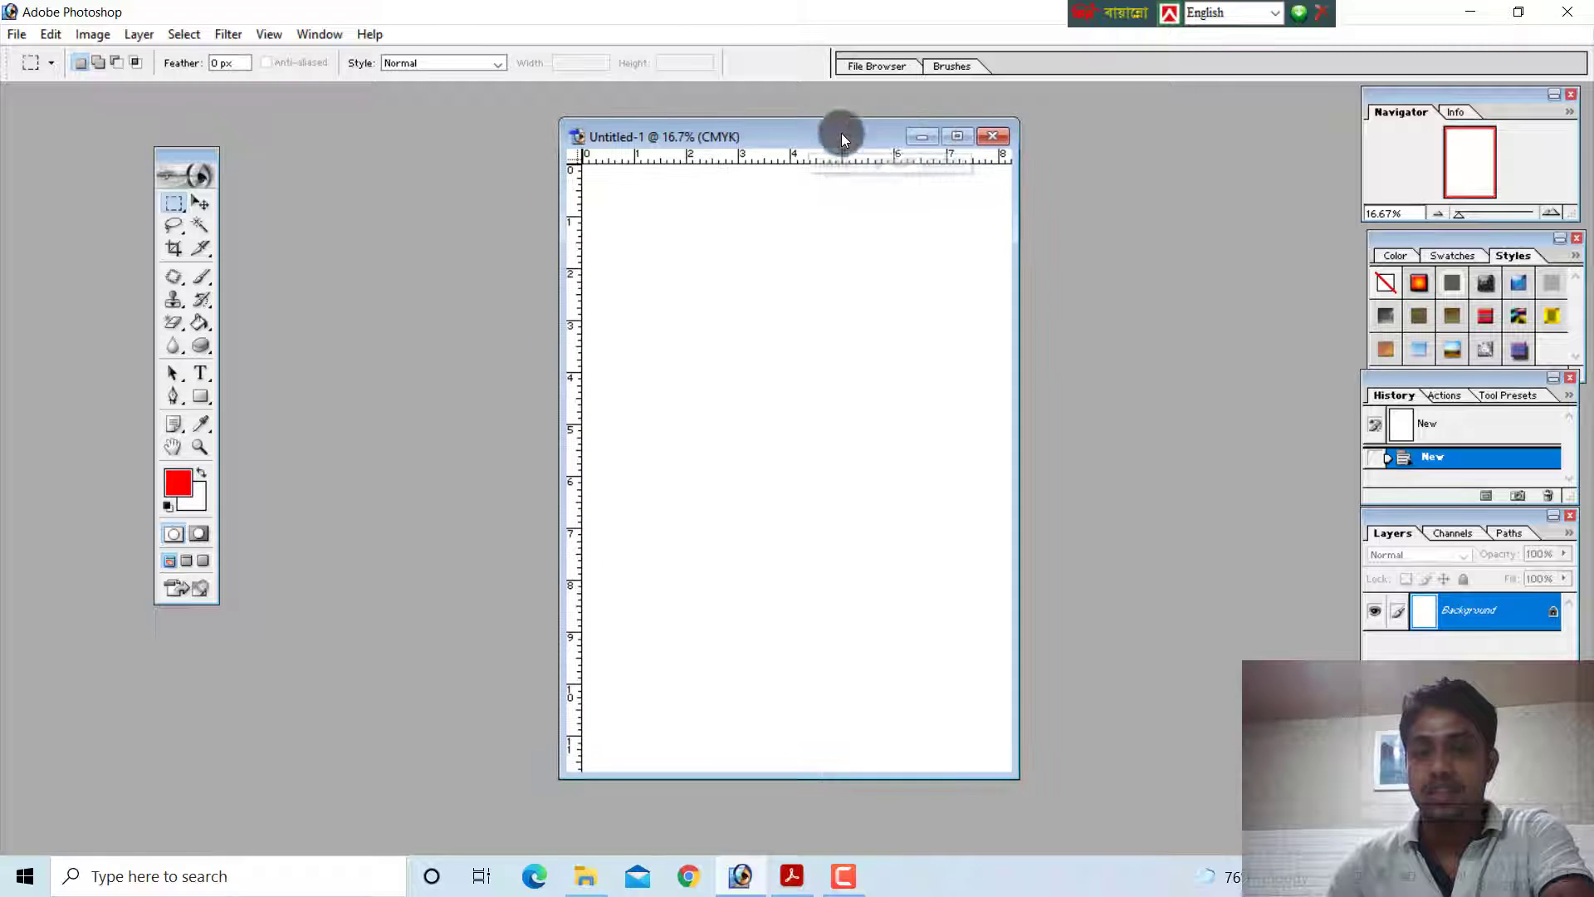
pyautogui.click(998, 137)
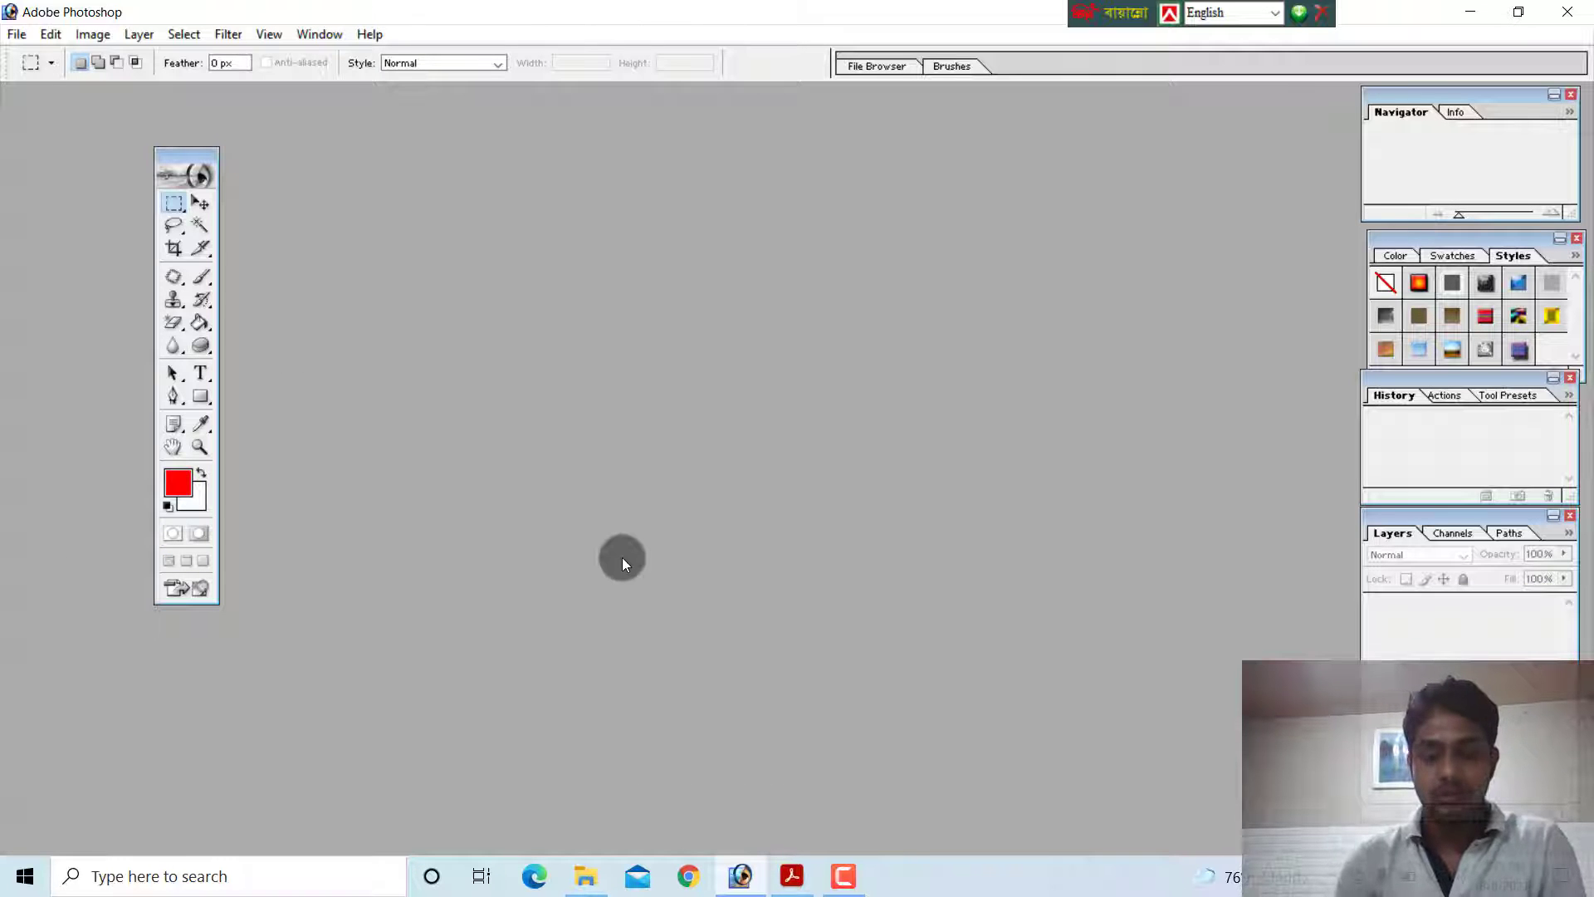
pyautogui.hotkey('ctrl', 'n')
pyautogui.click(829, 214)
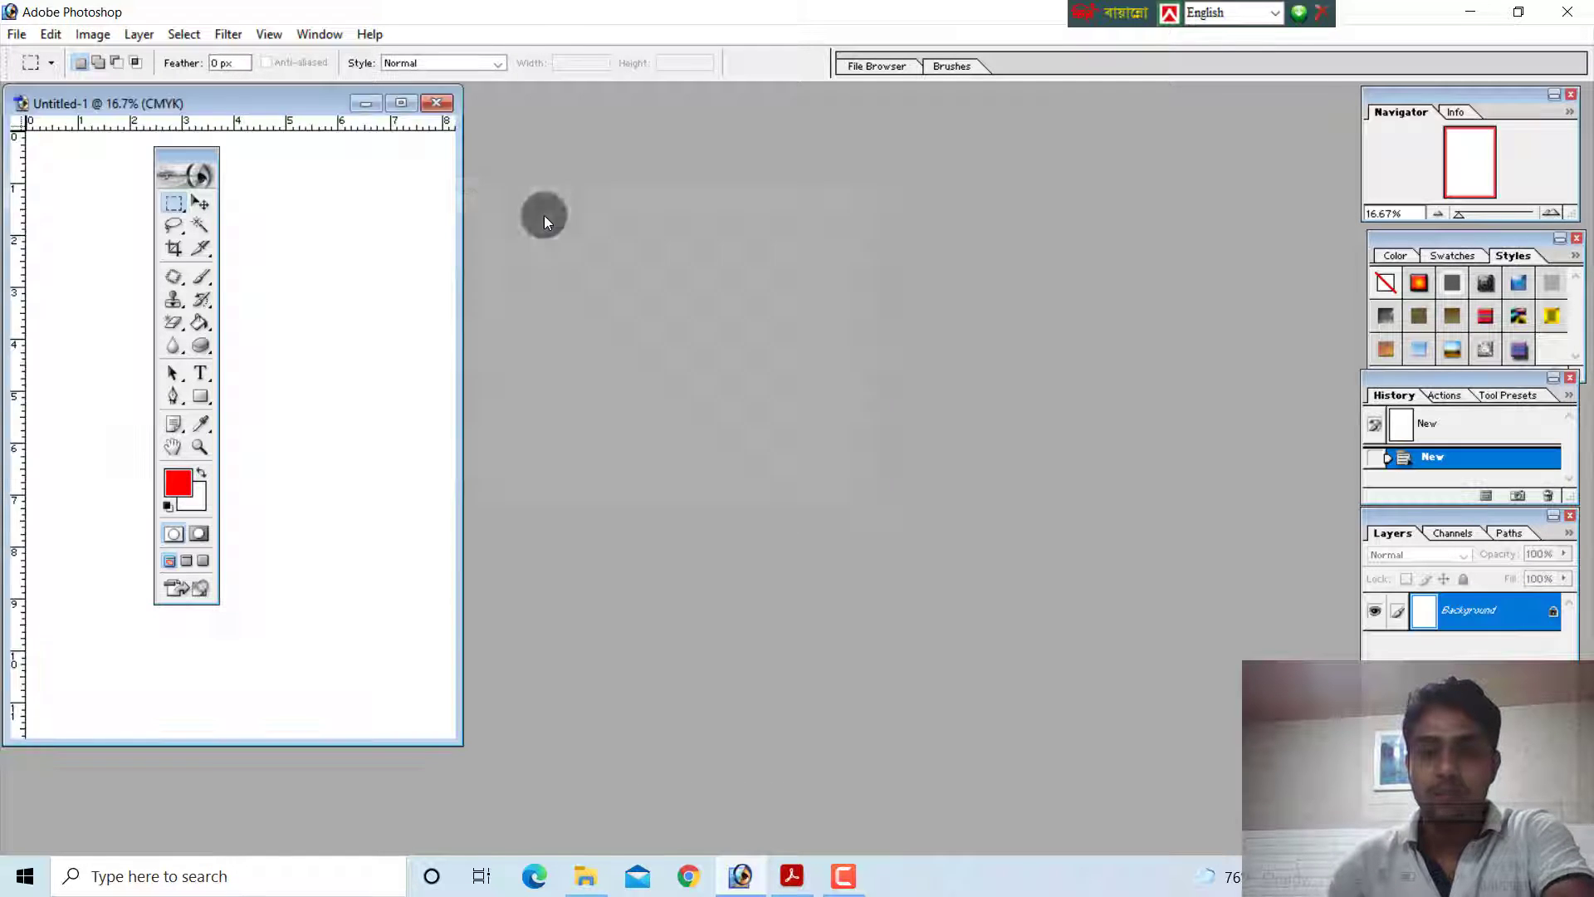
# Minimize the document's window, and minimize and reopen the whole Adobe Photoshop window
pyautogui.click(366, 103)
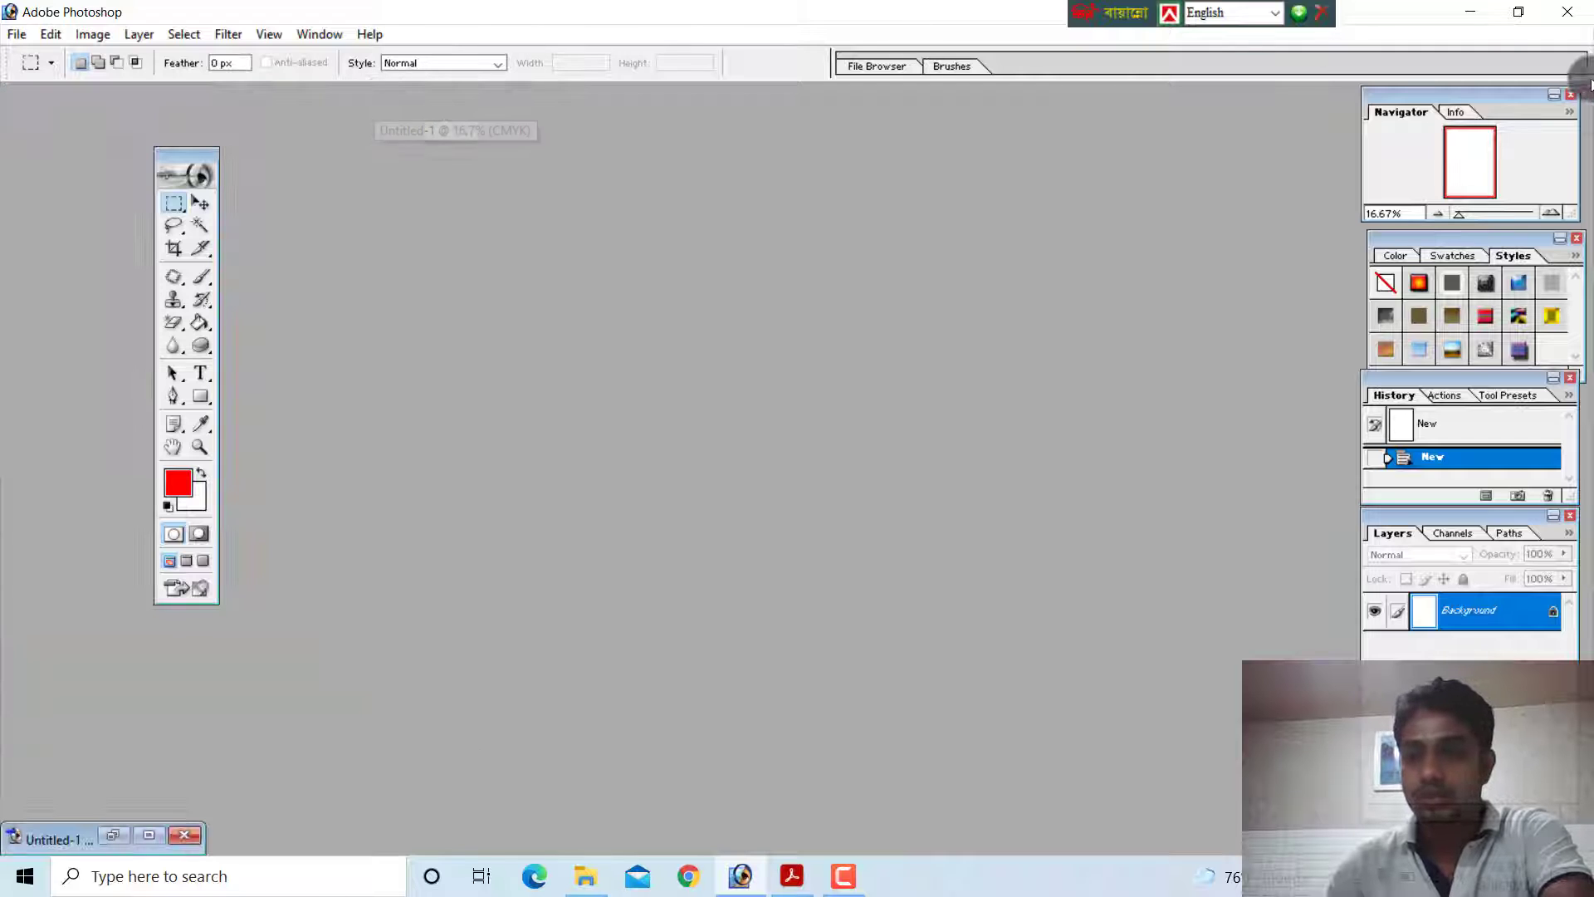
pyautogui.click(1475, 17)
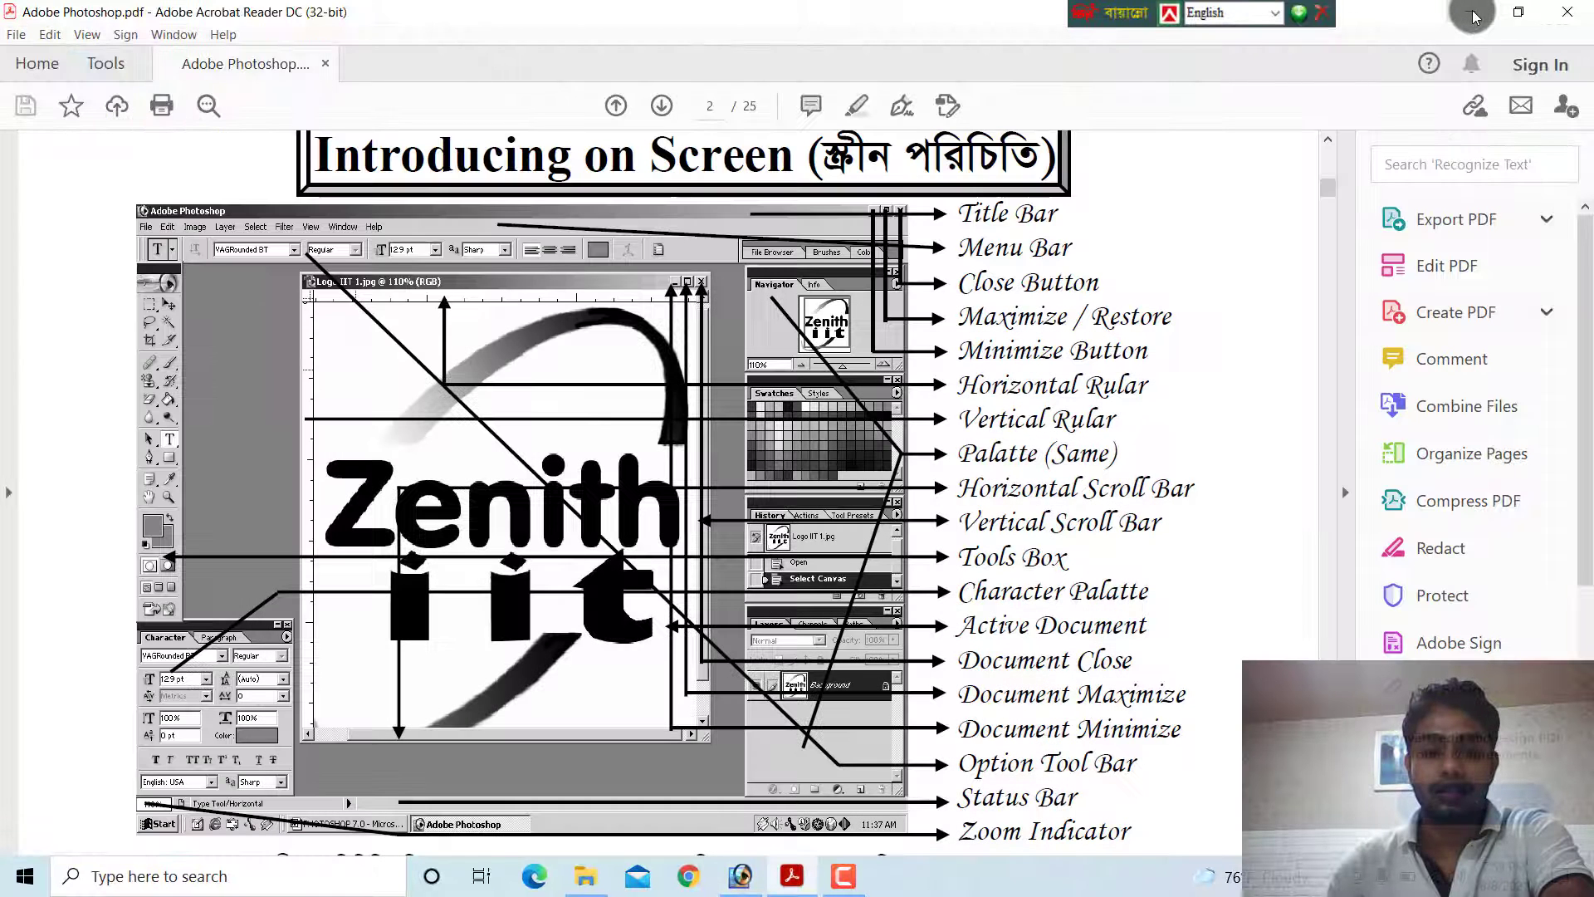
pyautogui.click(740, 876)
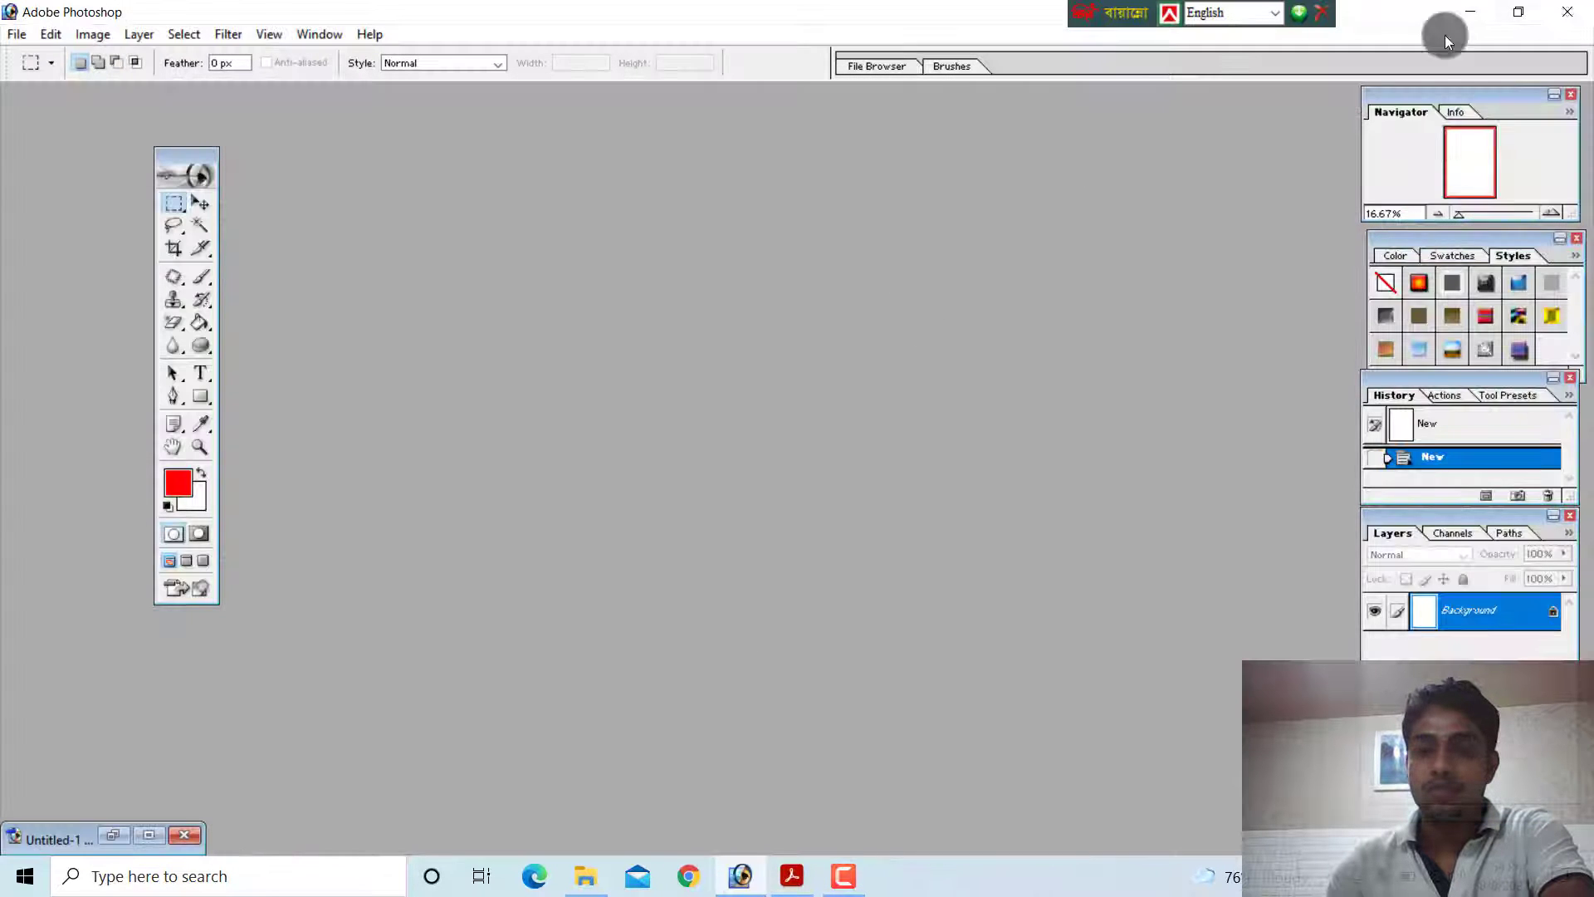
# Restore the program window to its smaller size and maximize it again, repeating the change twice
pyautogui.click(1520, 15)
pyautogui.click(1510, 20)
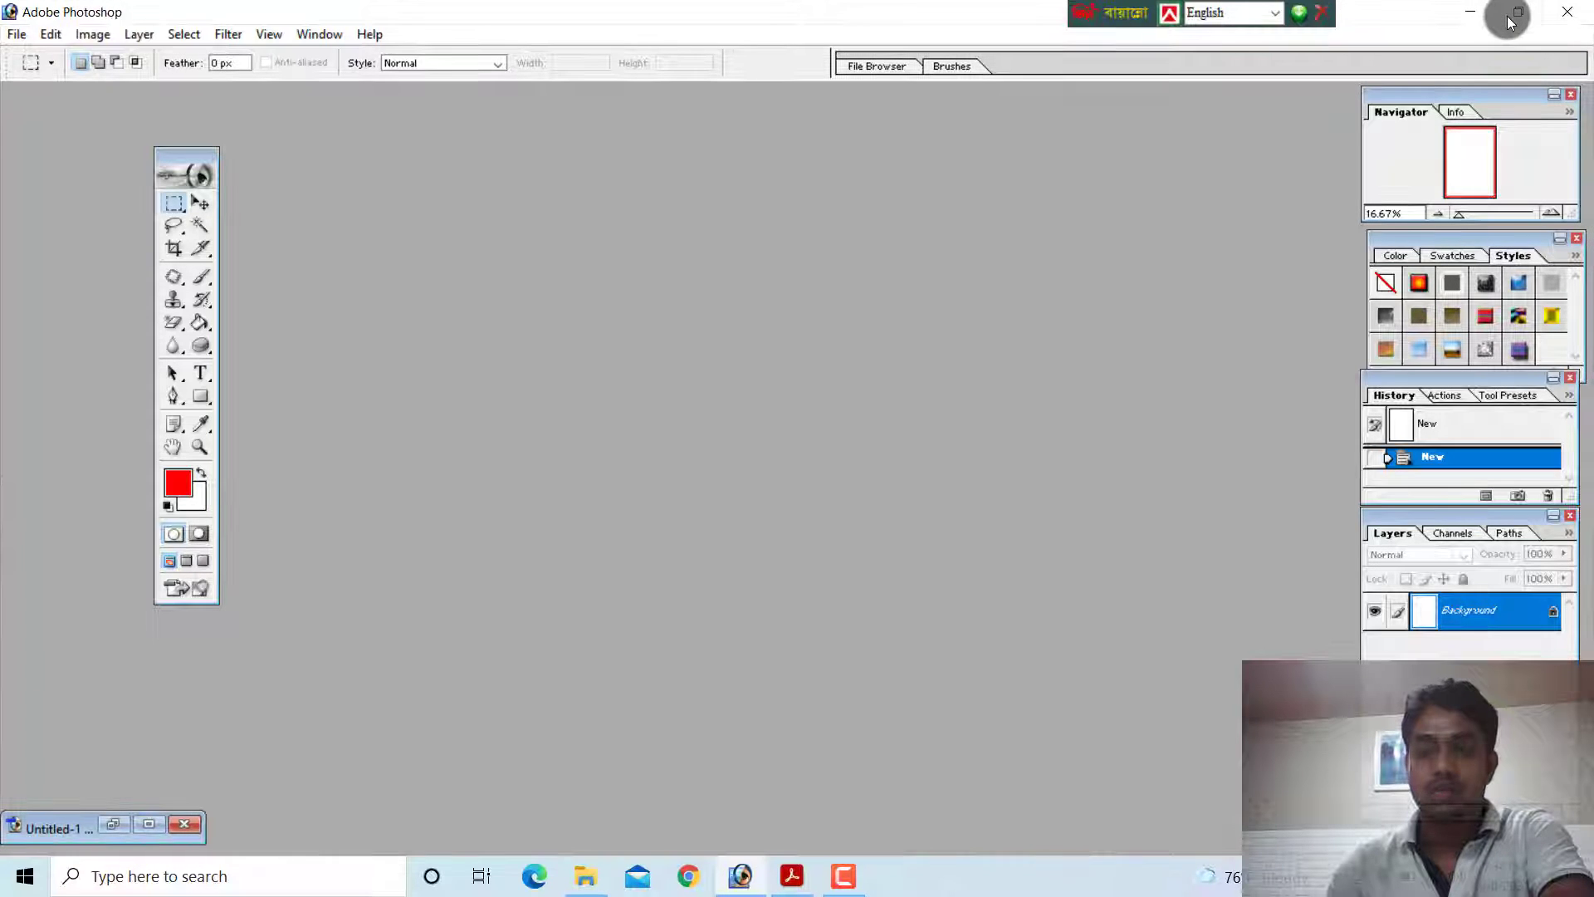
pyautogui.click(1519, 18)
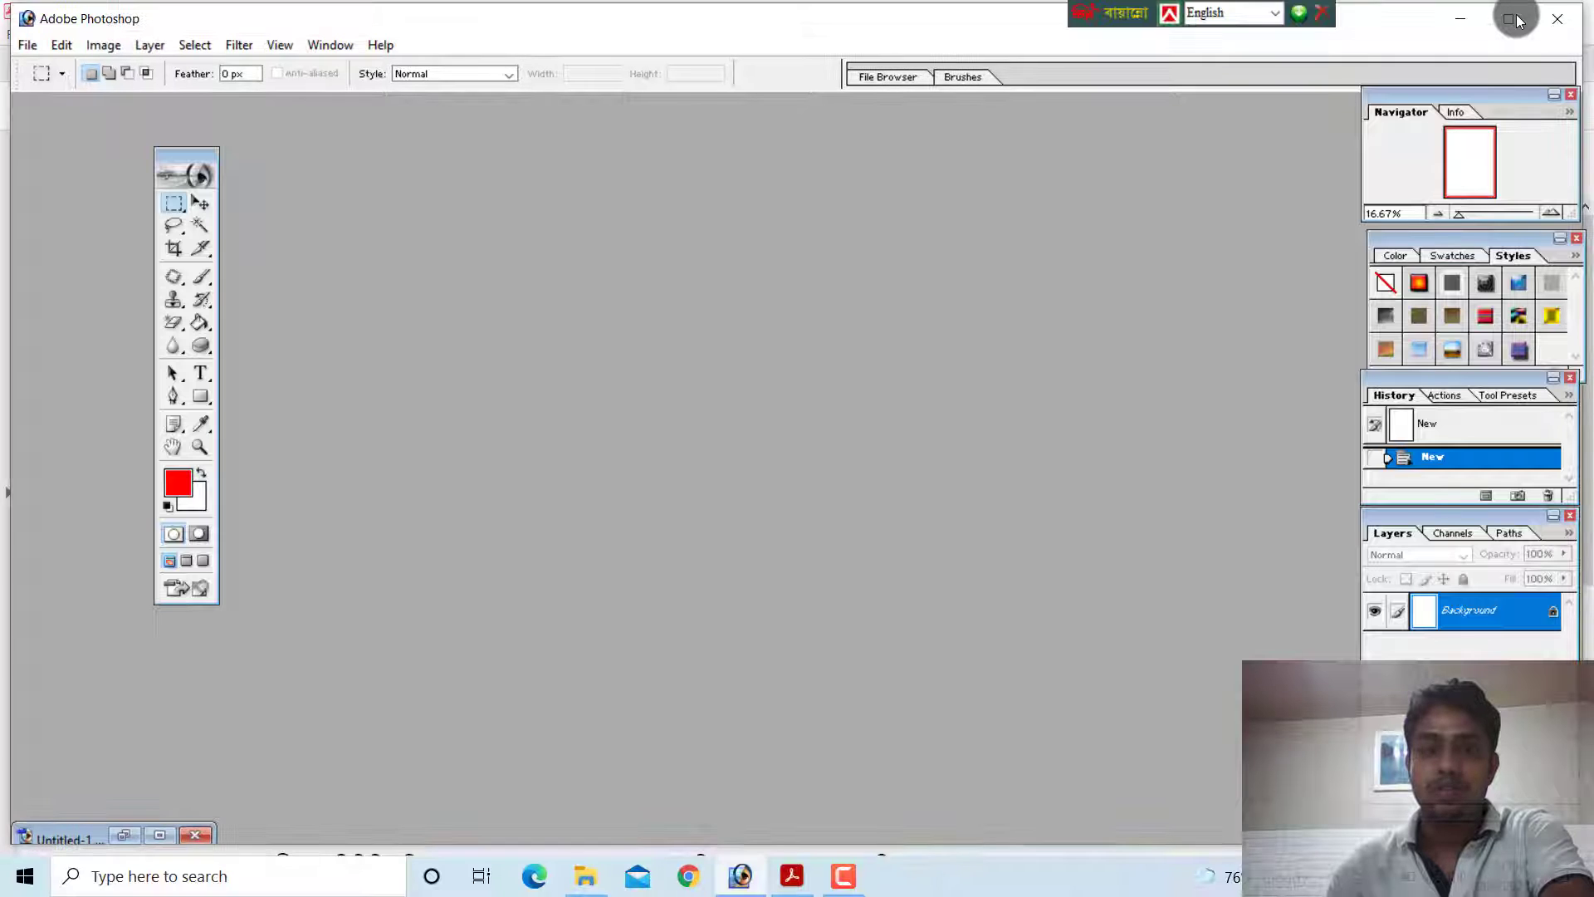
pyautogui.click(1511, 20)
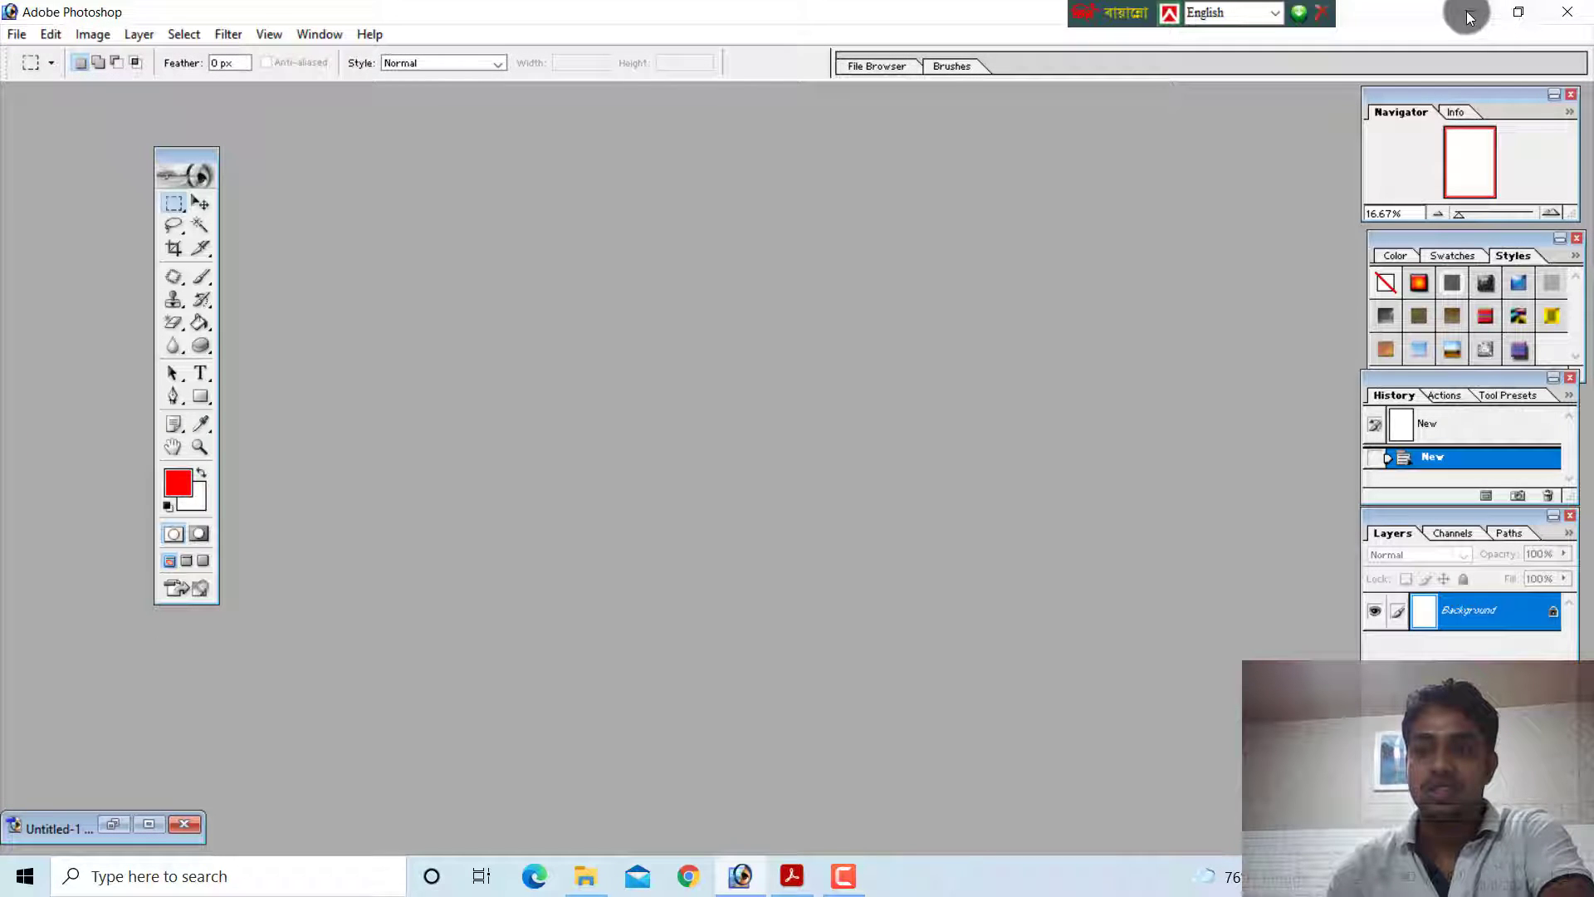
# Close Adobe Photoshop and launch Adobe Photoshop 7.0 again
pyautogui.click(1564, 17)
pyautogui.click(25, 876)
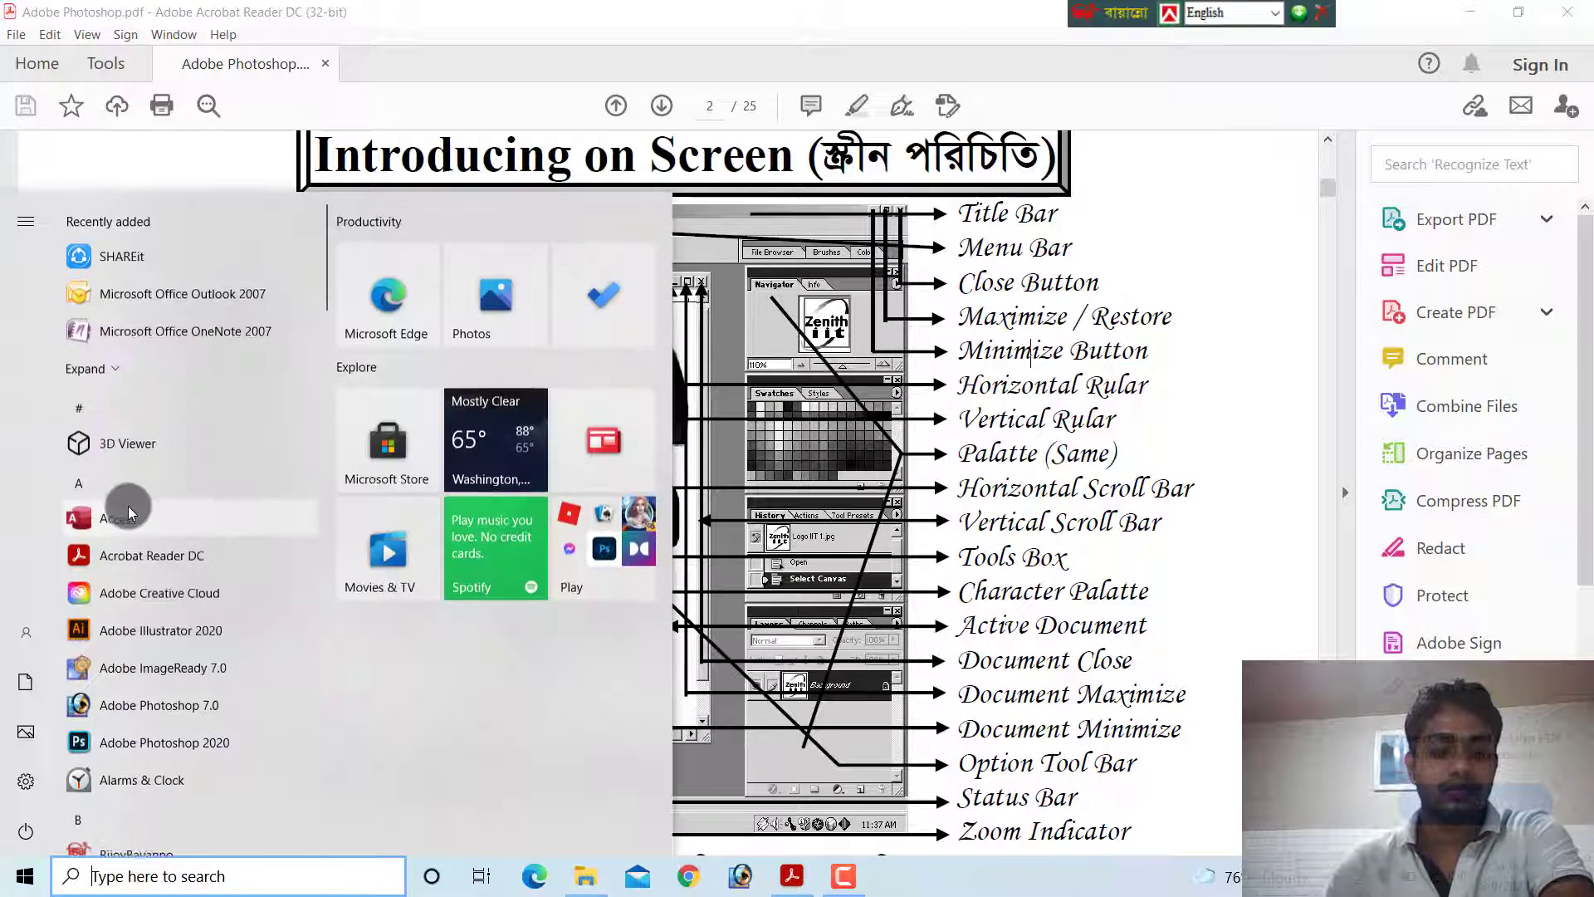
pyautogui.click(122, 705)
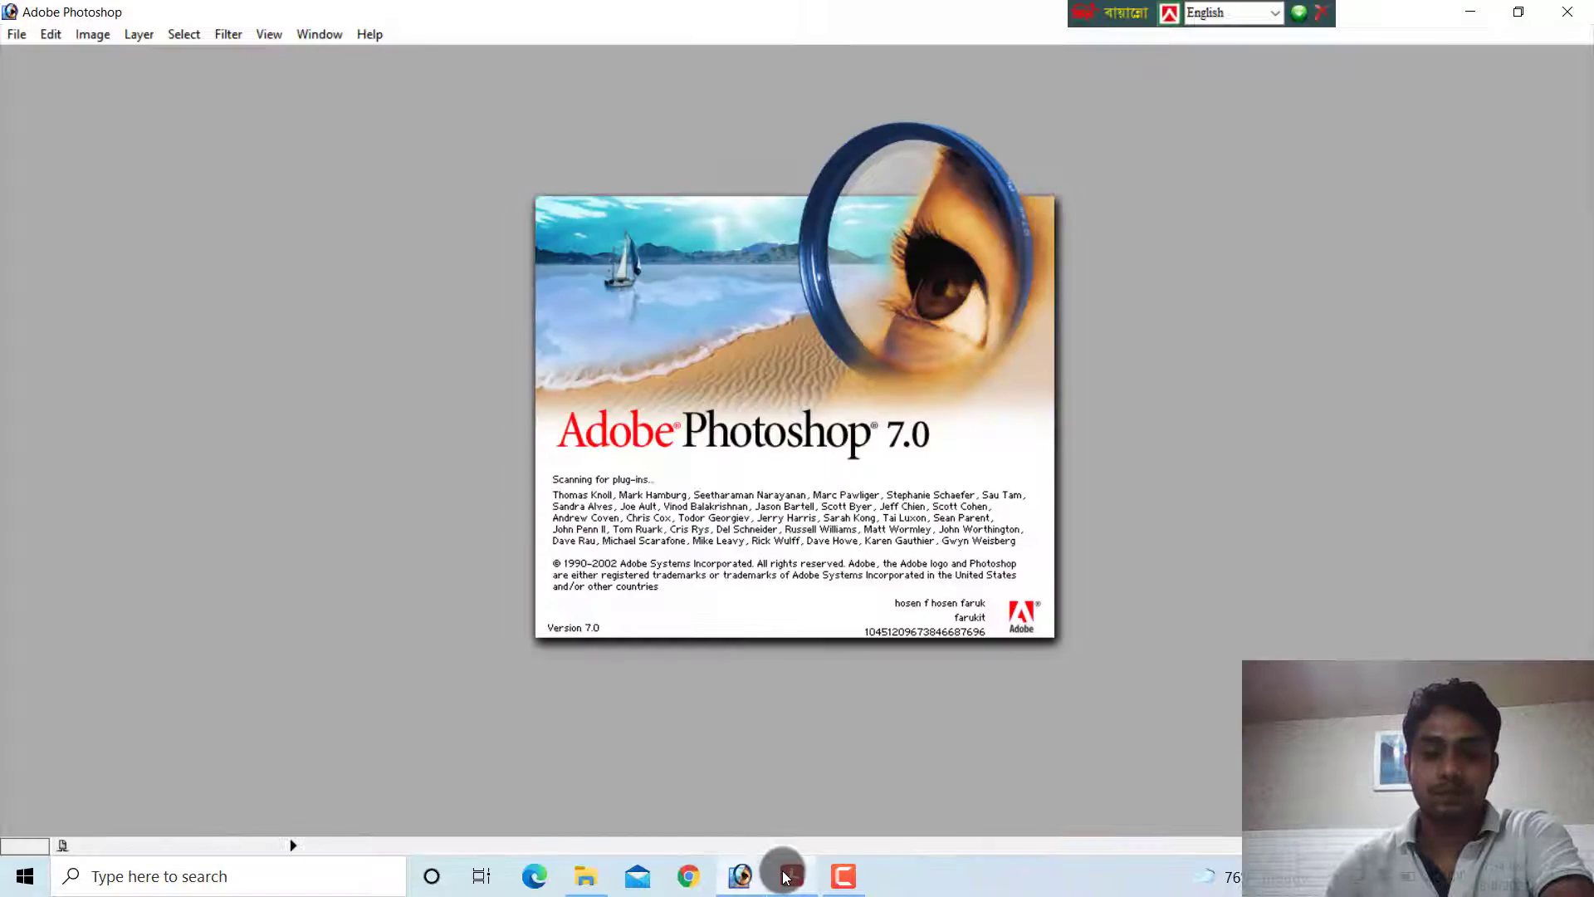
# Switch to Acrobat Reader and examine the Minimize Button, Horizontal Rular and Vertical Rular labels on the screen diagram
pyautogui.click(788, 876)
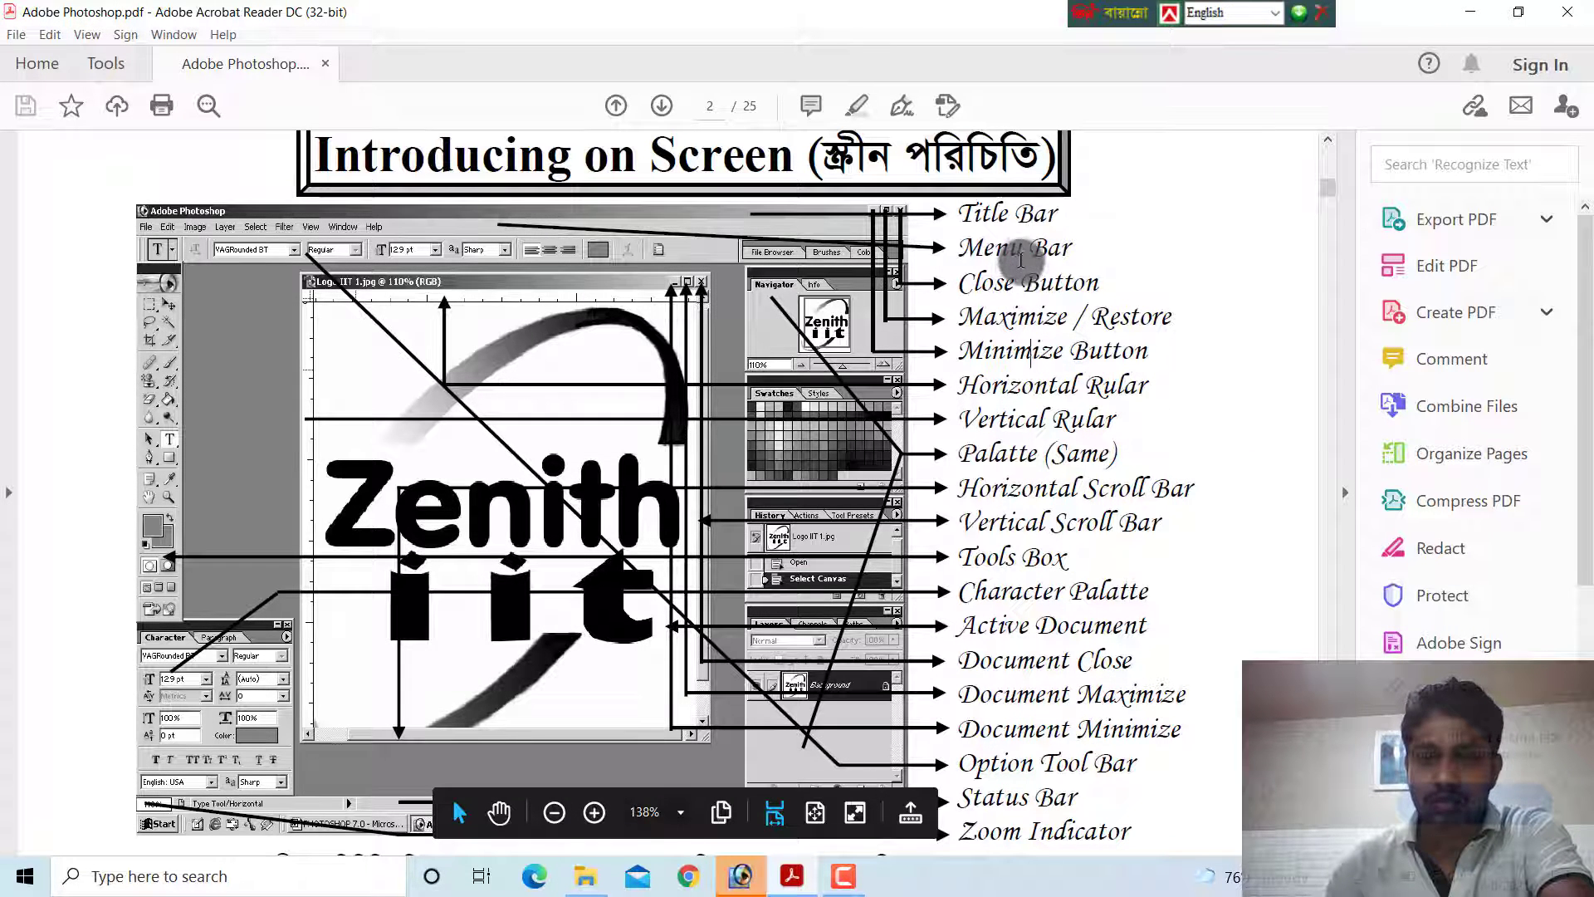
pyautogui.scroll(-1, 1027, 314)
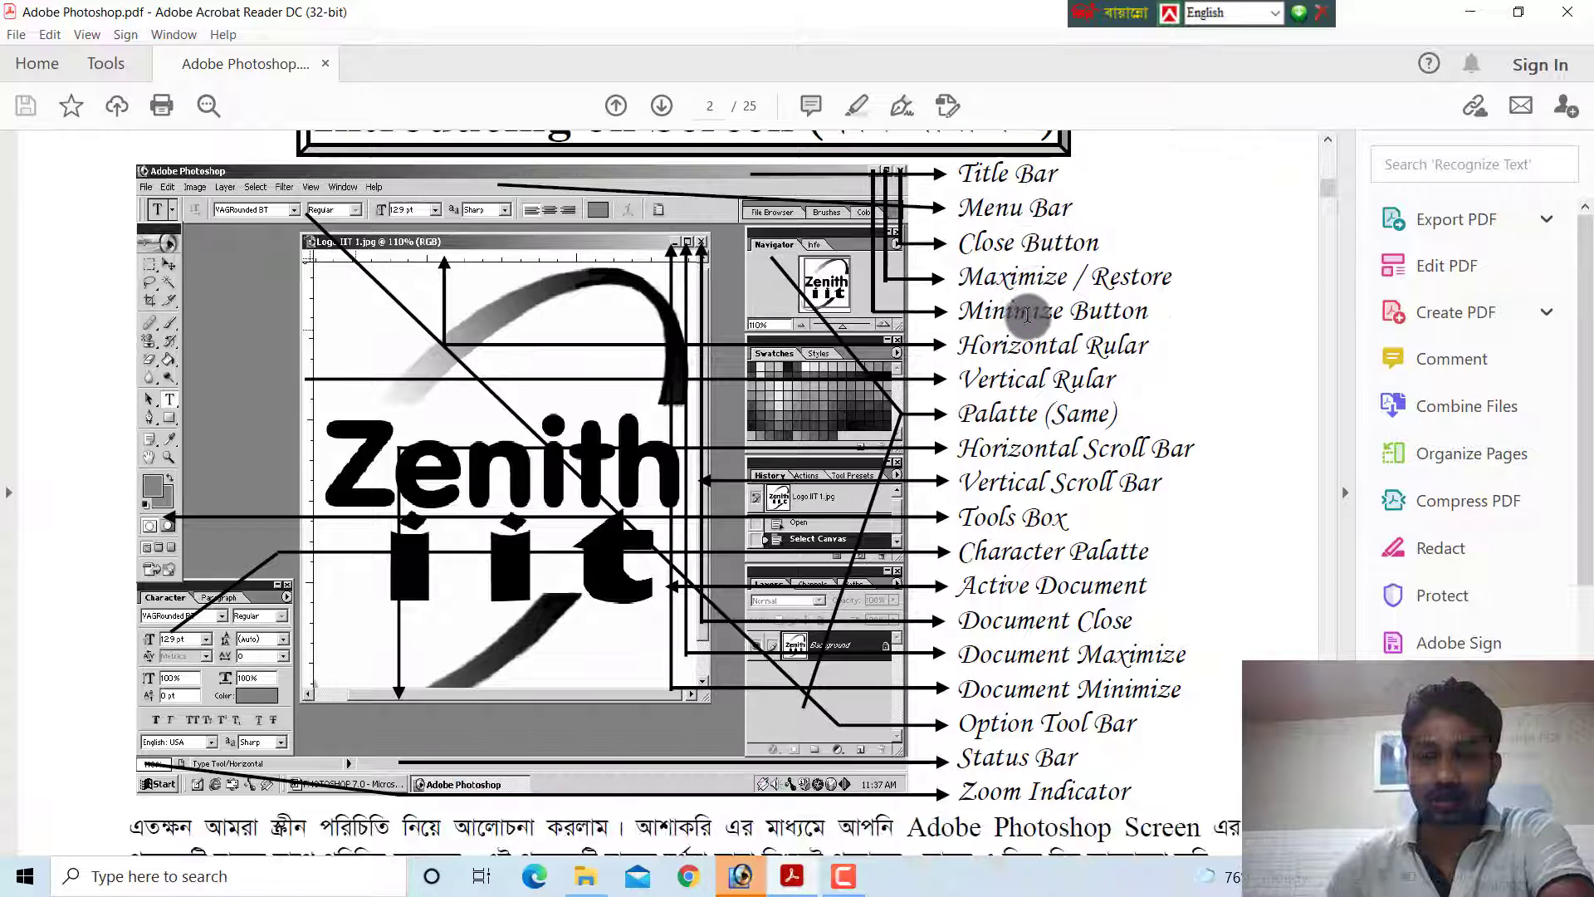
pyautogui.moveTo(1033, 314); pyautogui.dragTo(1066, 316)
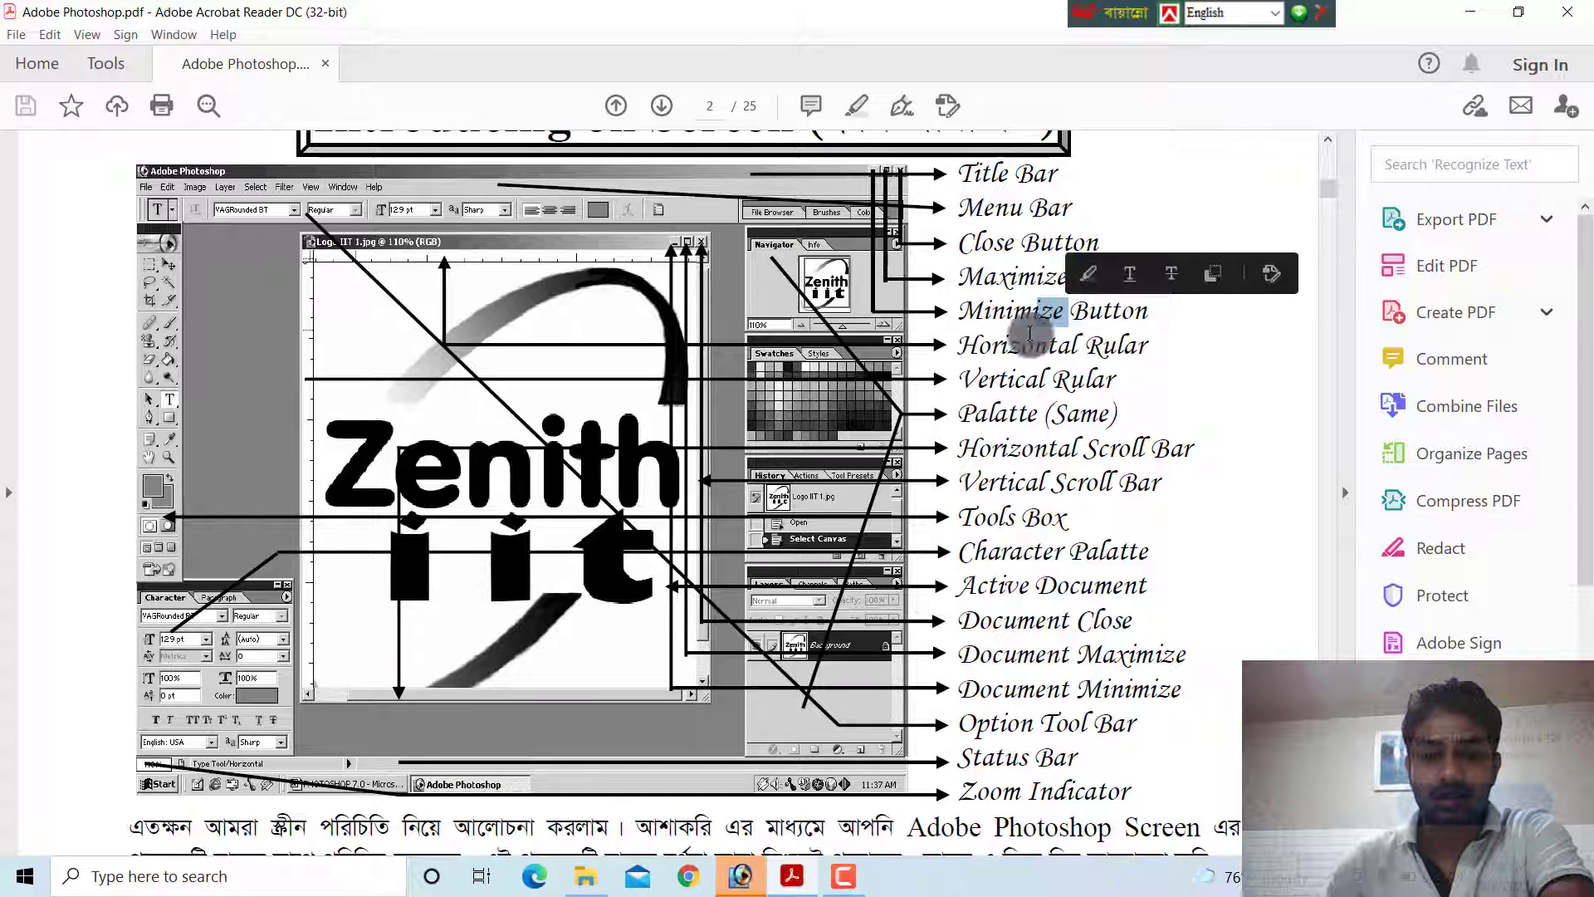
pyautogui.doubleClick(1009, 347)
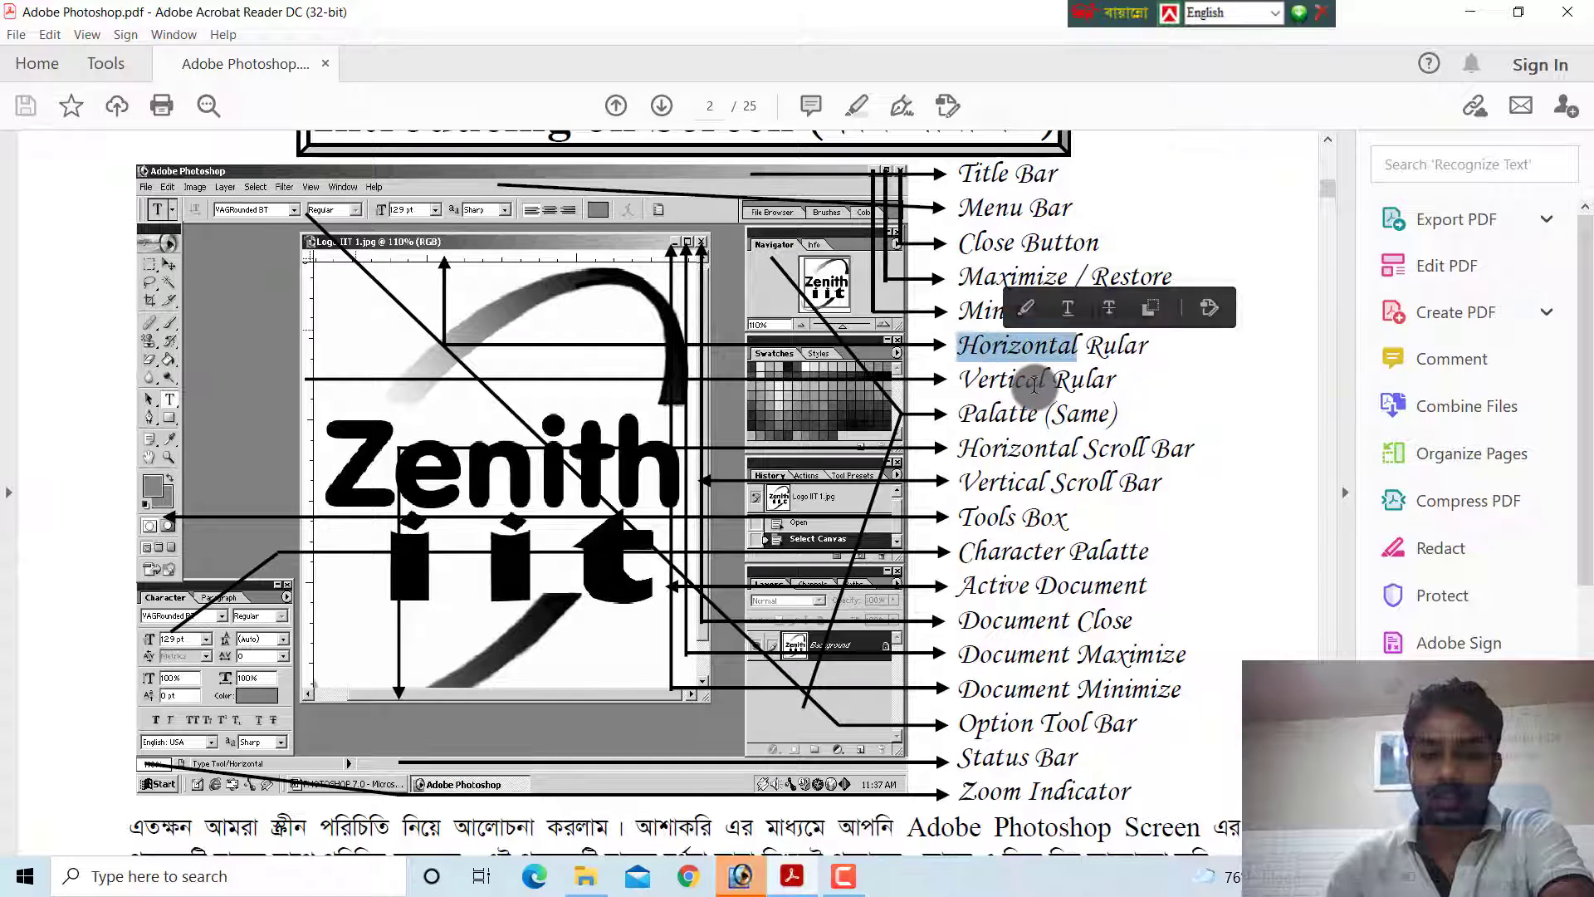
pyautogui.click(1030, 388)
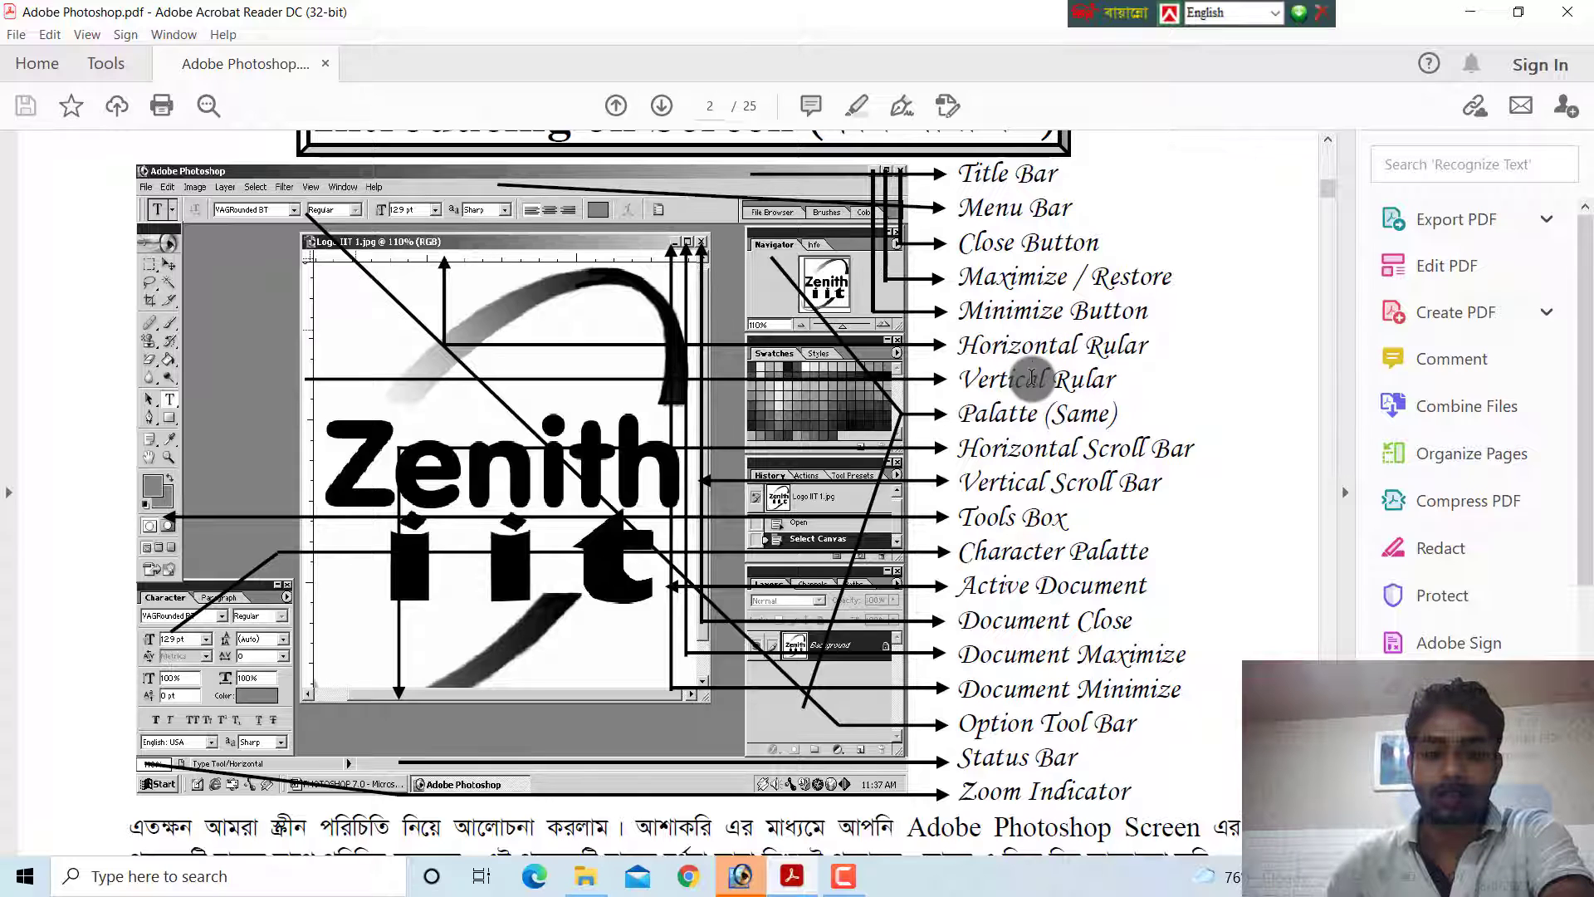
# Switch to Adobe Photoshop, create a new blank document with the settings offered, and maximize its window
pyautogui.click(739, 878)
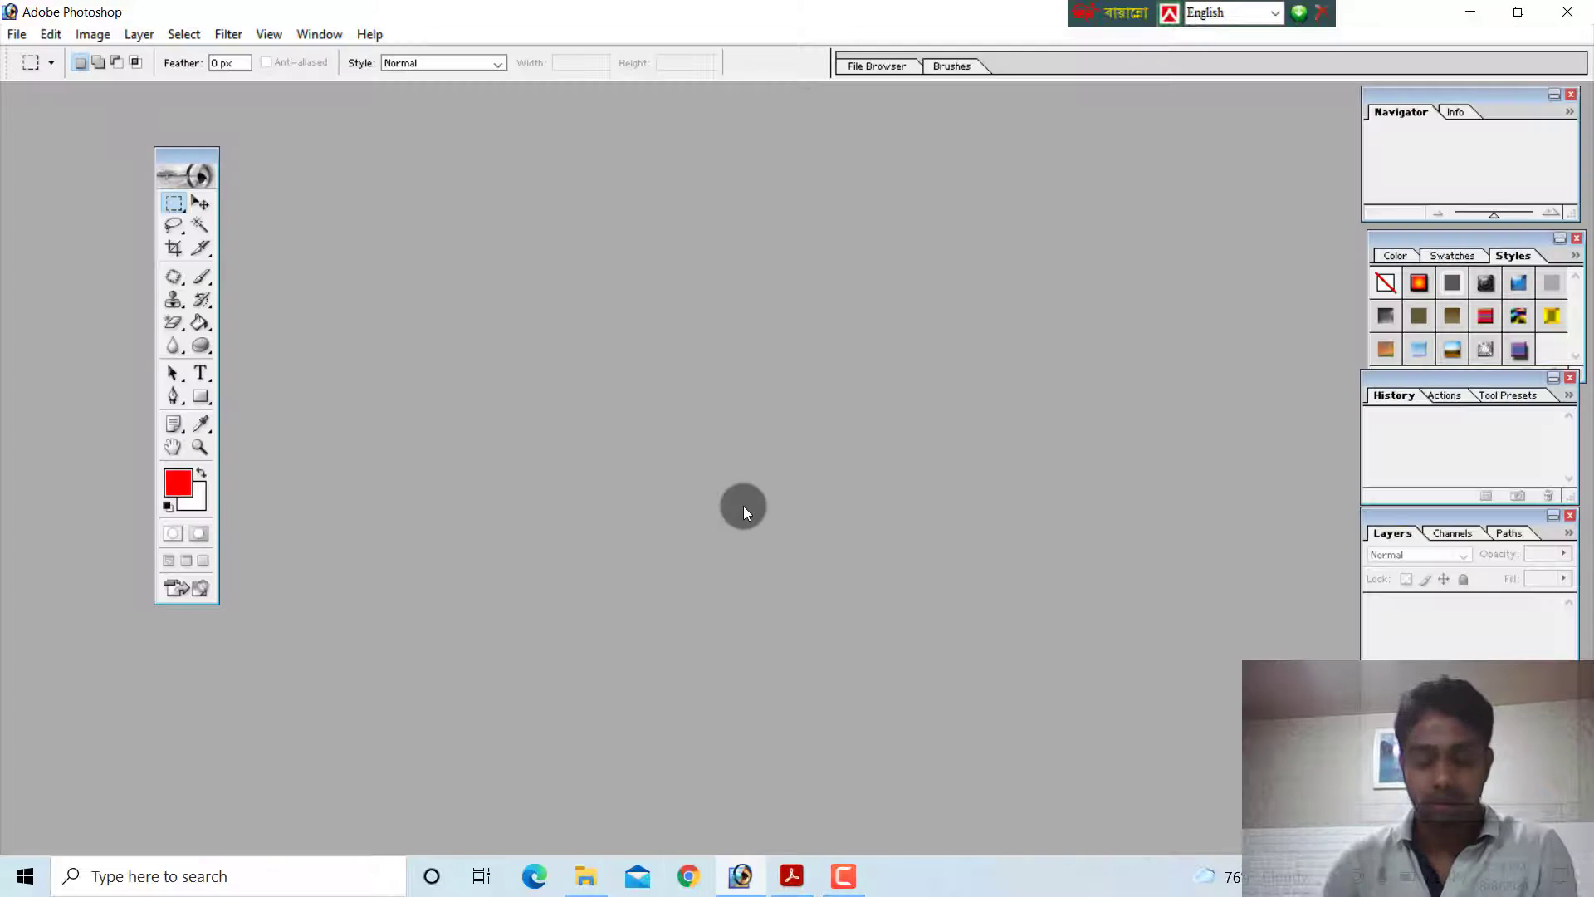
pyautogui.hotkey('ctrl', 'n')
pyautogui.press('Return')
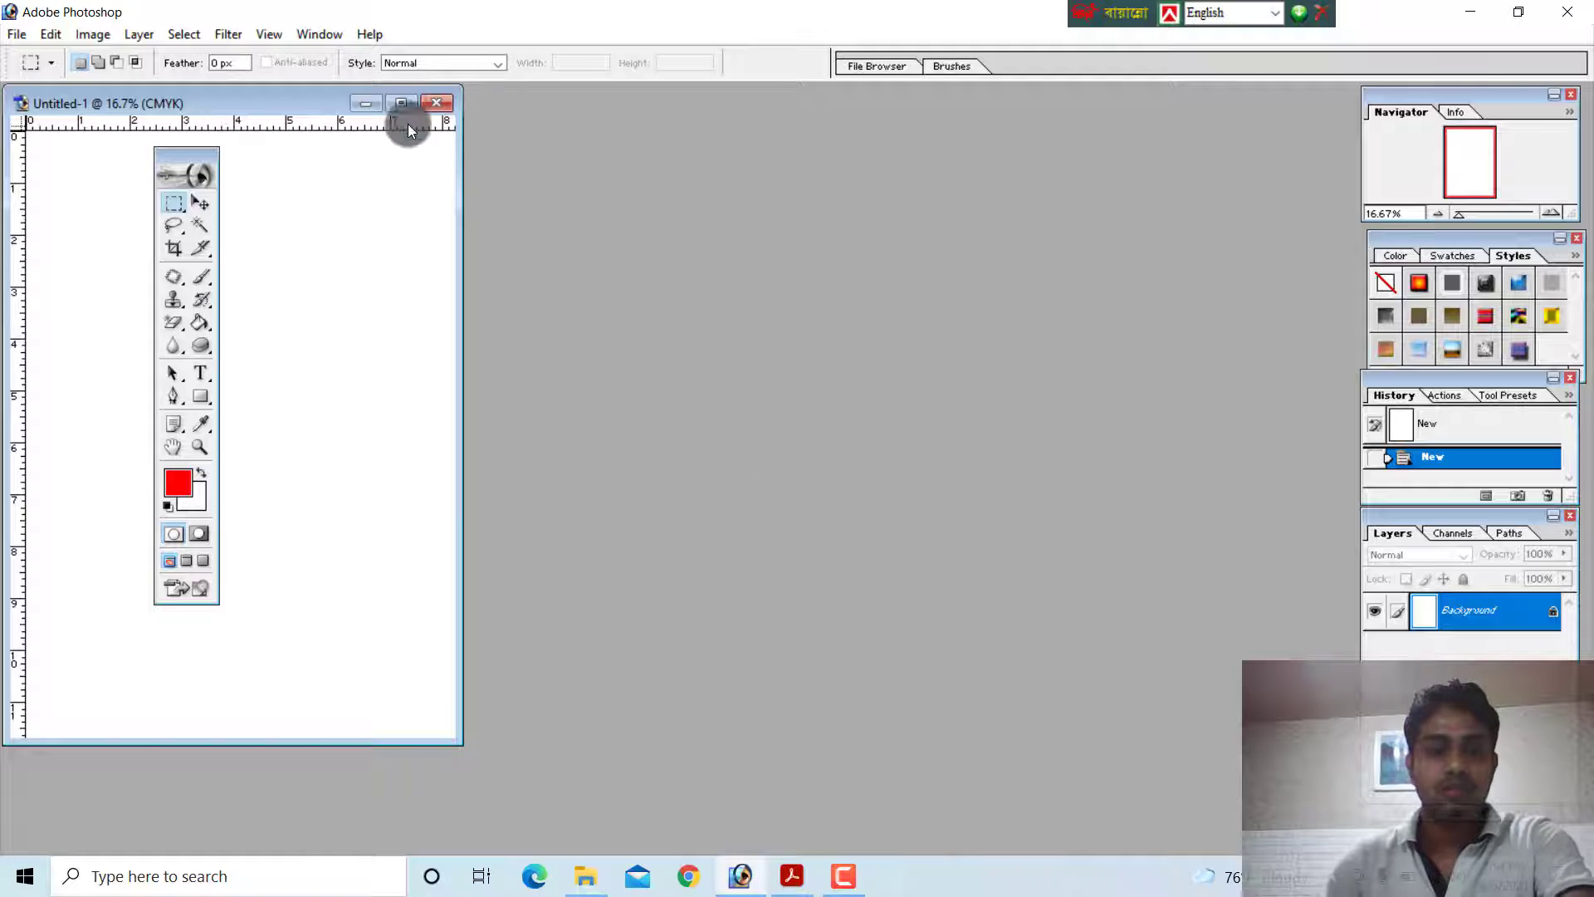
pyautogui.click(402, 103)
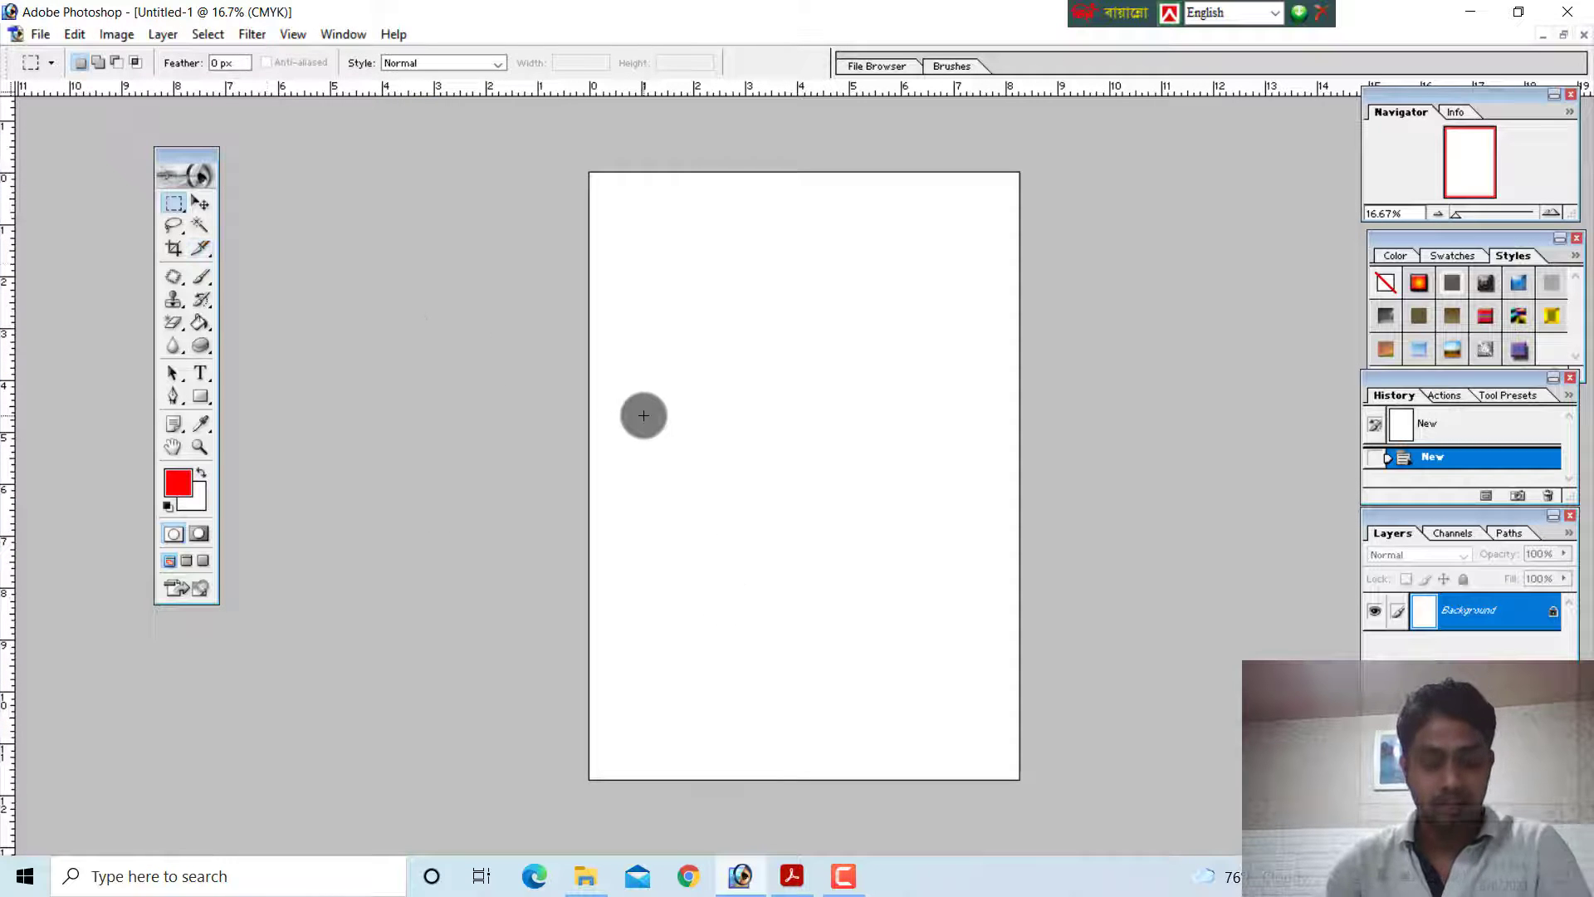
# Cycle the screen modes back to the standard windowed view zoomed out to 12.5%, and move the document window to the middle of the workspace
pyautogui.press('f')
pyautogui.press('f')
pyautogui.press('f')
pyautogui.hotkey('ctrl', '-')
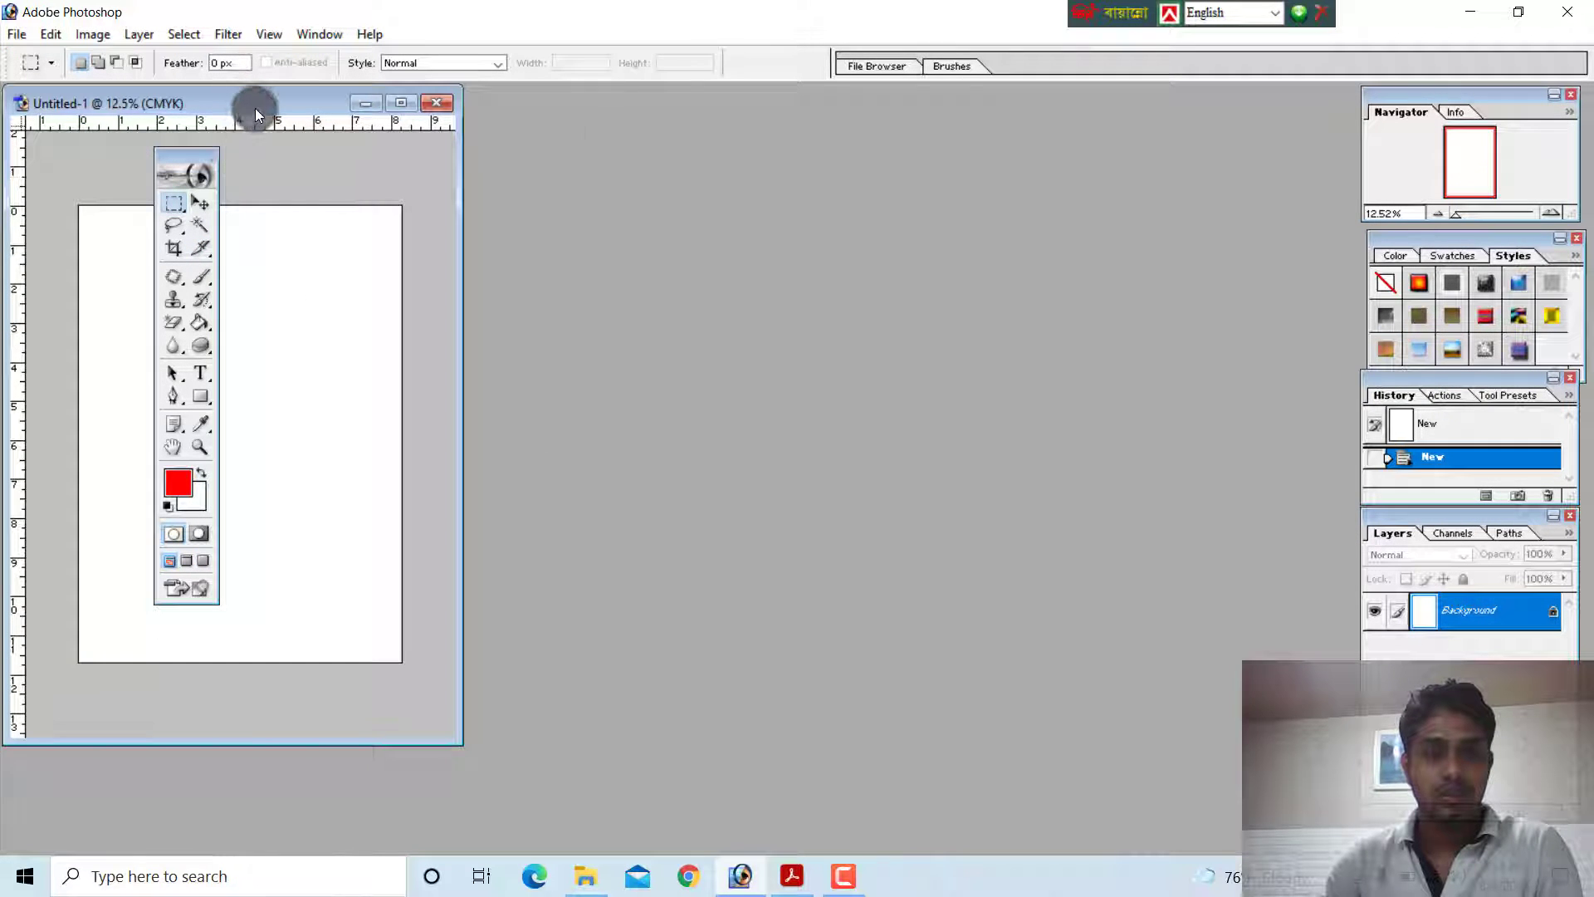
pyautogui.moveTo(256, 107); pyautogui.dragTo(883, 157)
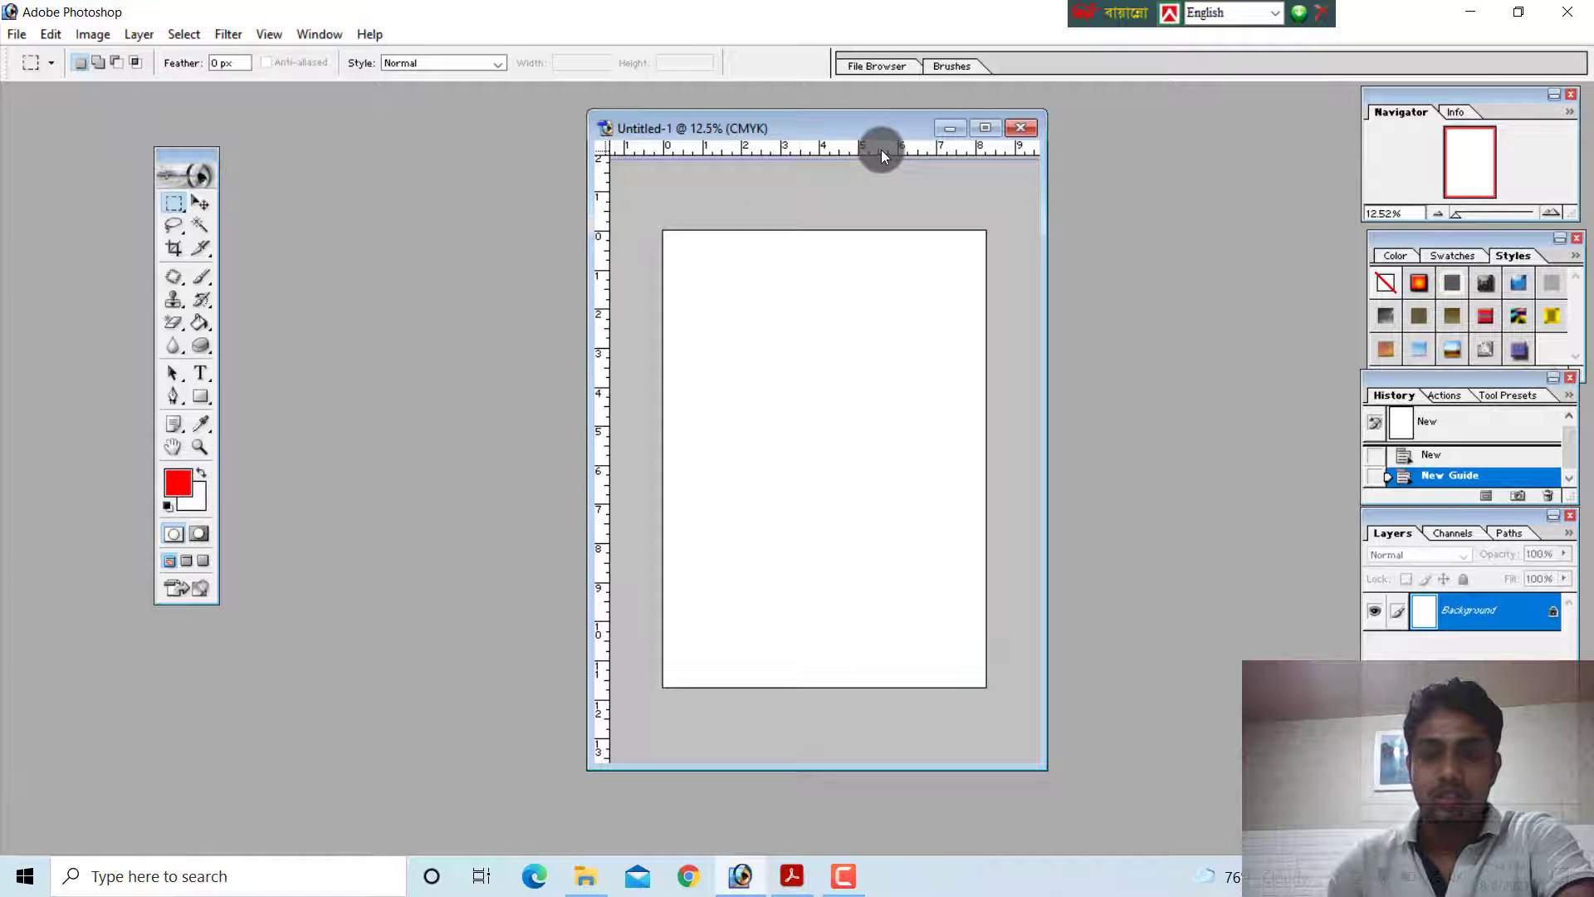
# Open and dismiss the ruler preferences, and compare the rulers with the Vertical Rular label on the PDF's diagram in Acrobat Reader
pyautogui.doubleClick(882, 157)
pyautogui.click(1034, 290)
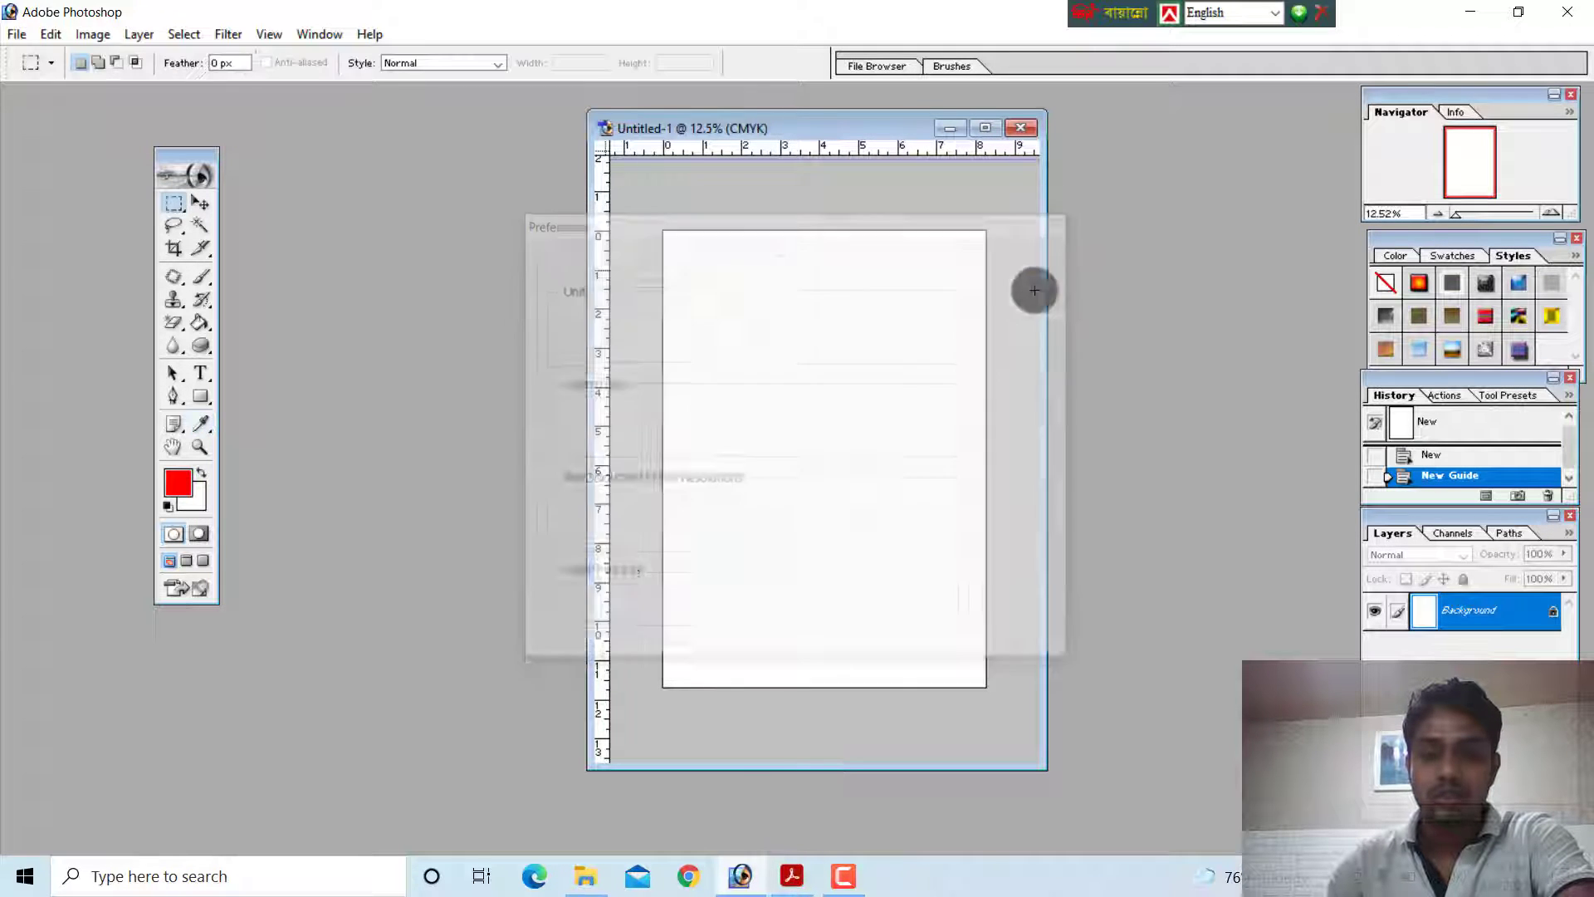
pyautogui.click(791, 876)
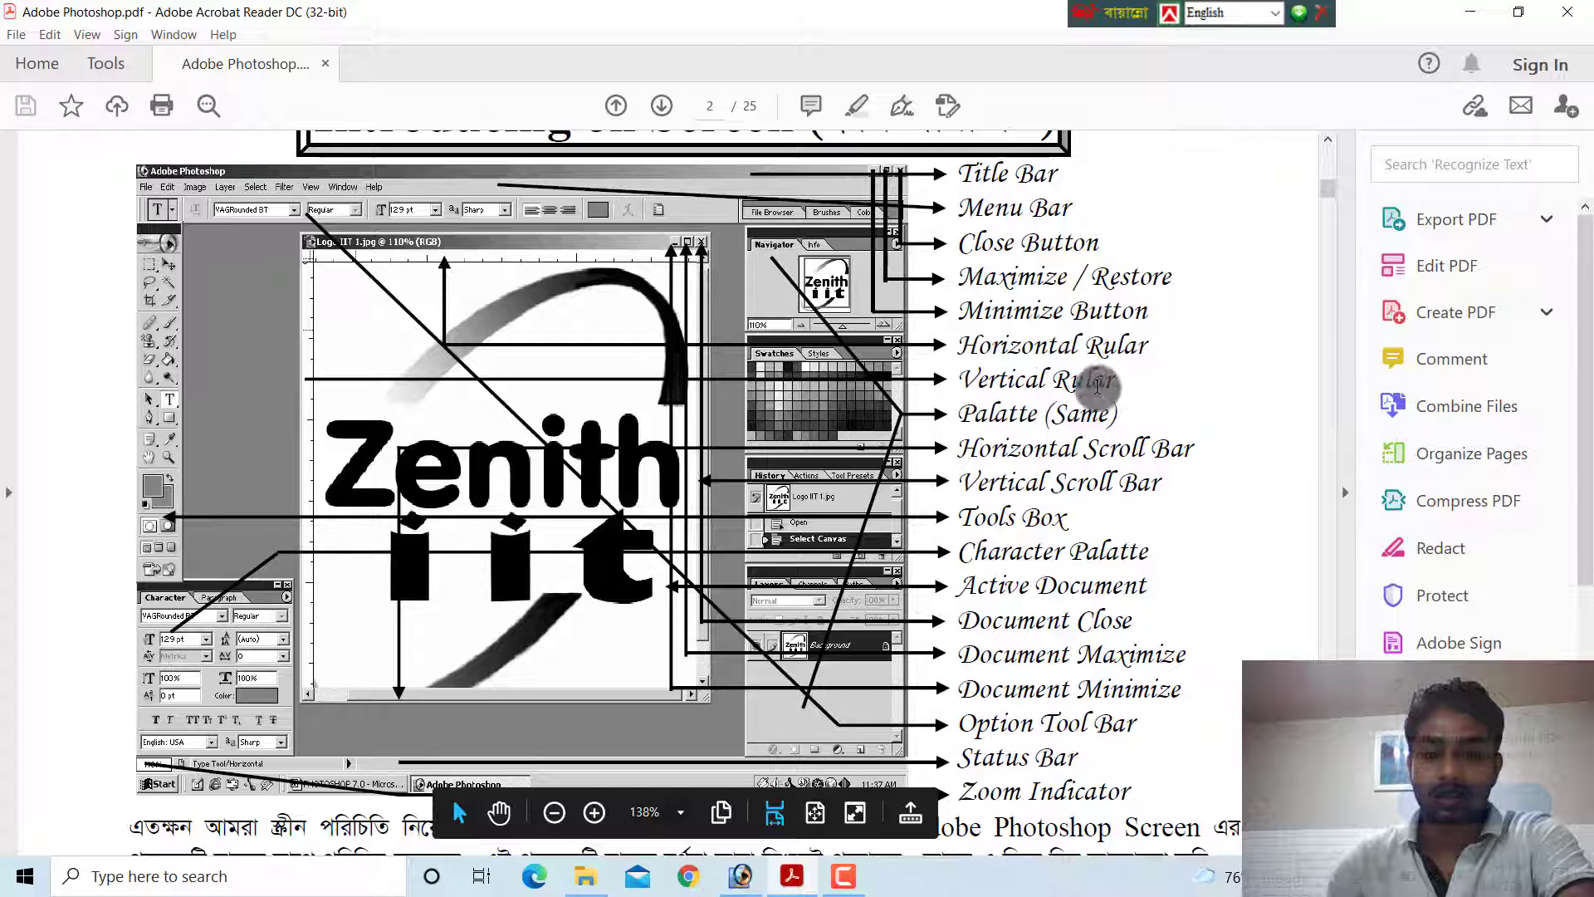
pyautogui.click(786, 886)
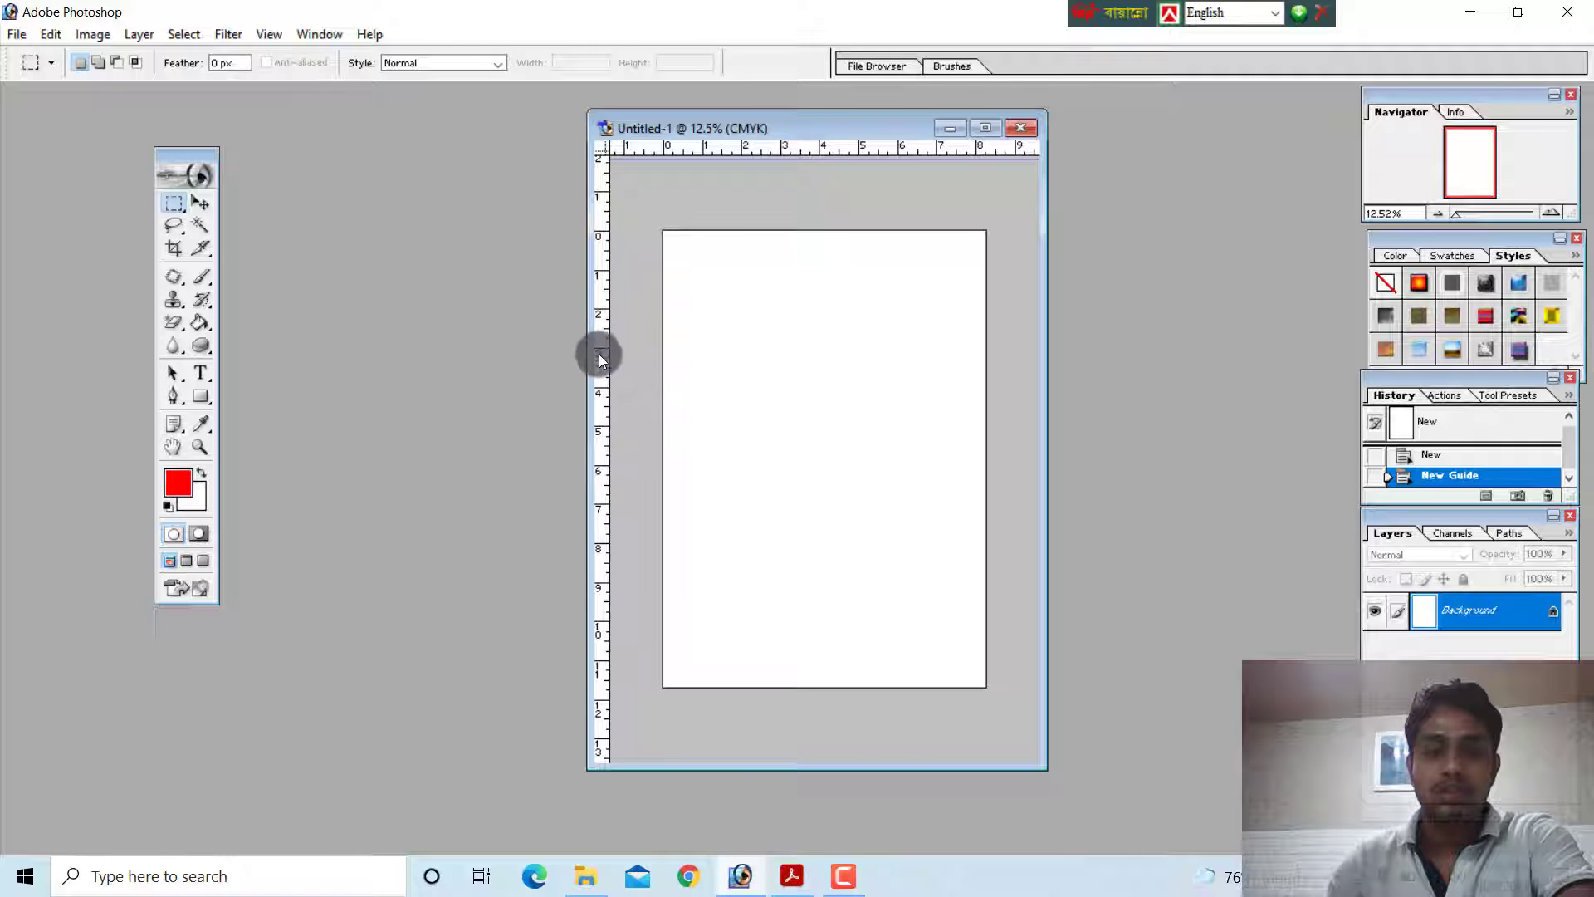
# Check the Palatte label on the PDF's diagram in Acrobat Reader, and view Adobe Photoshop's Info palette before returning to the Navigator
pyautogui.click(791, 876)
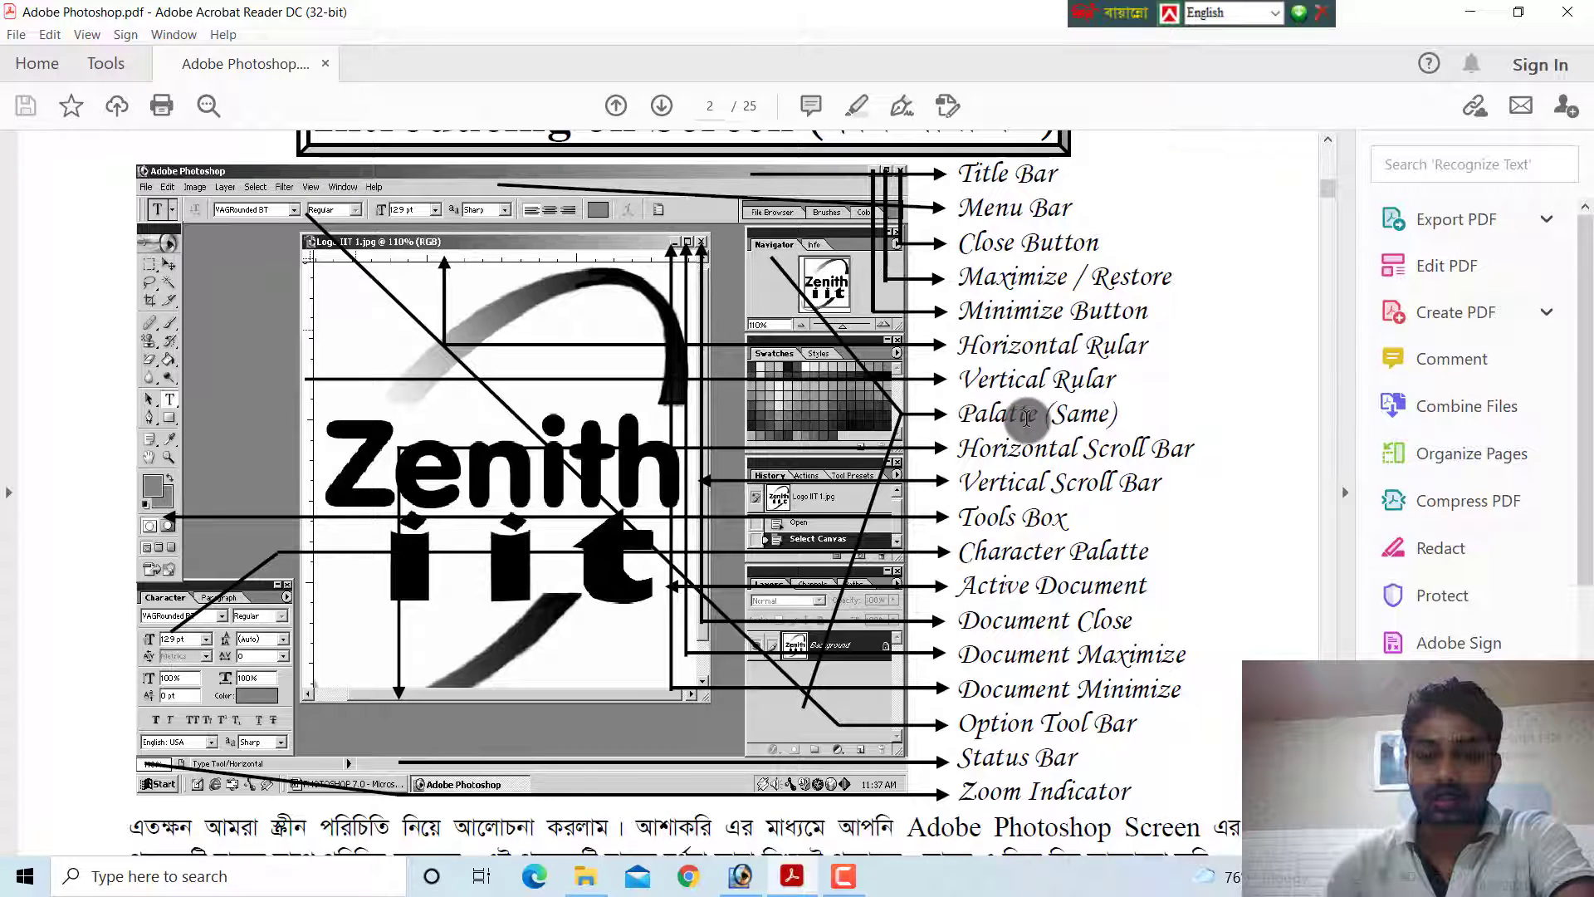
pyautogui.click(740, 876)
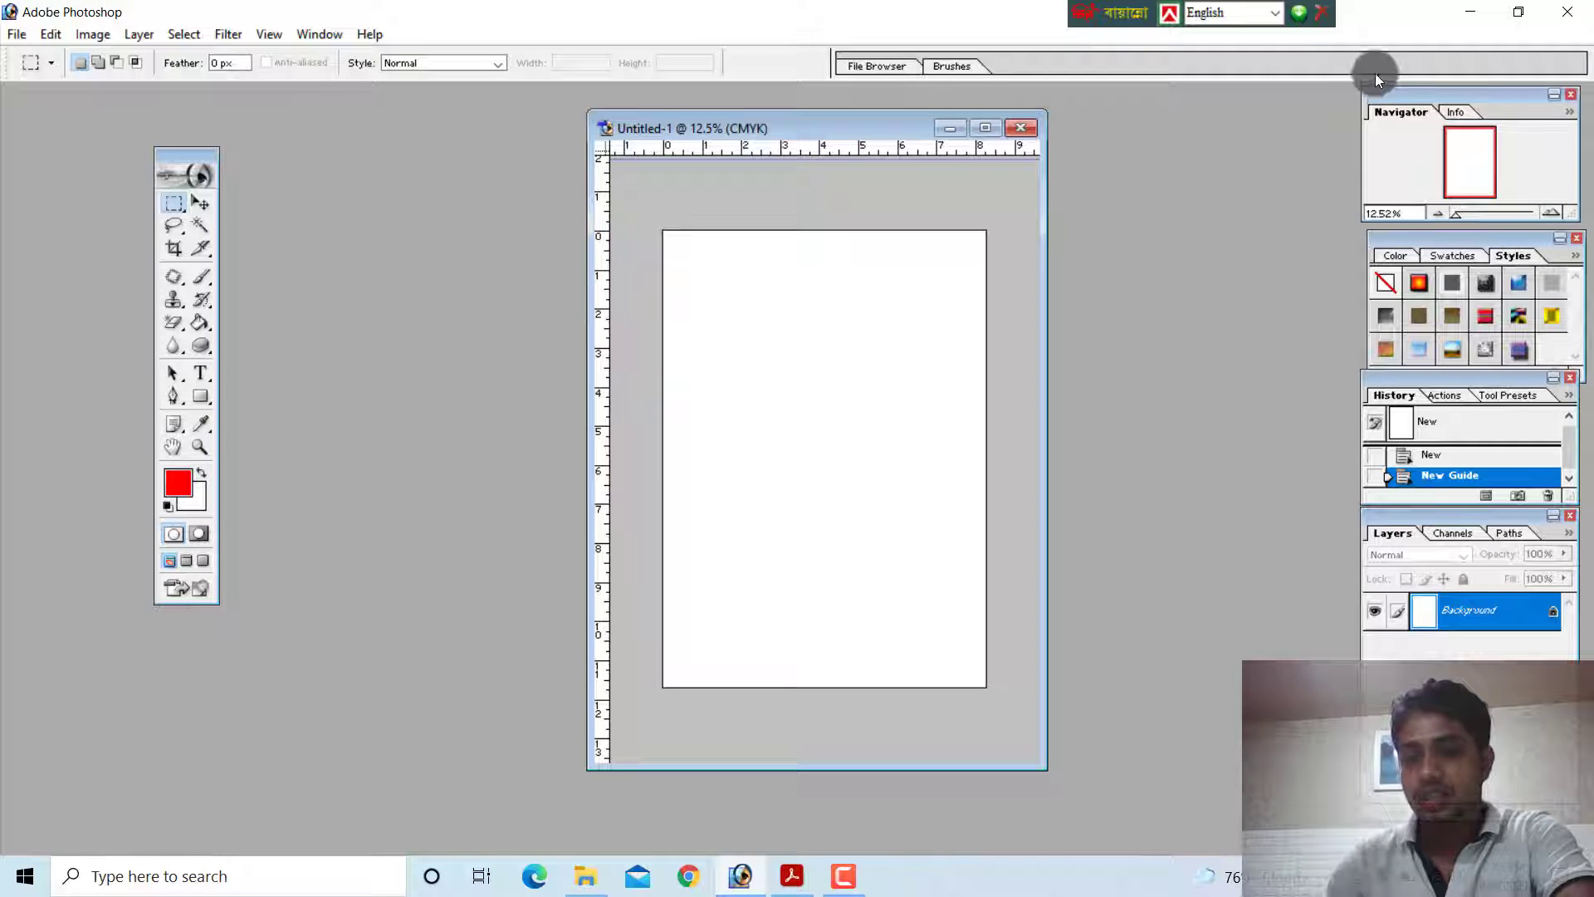
pyautogui.click(1461, 113)
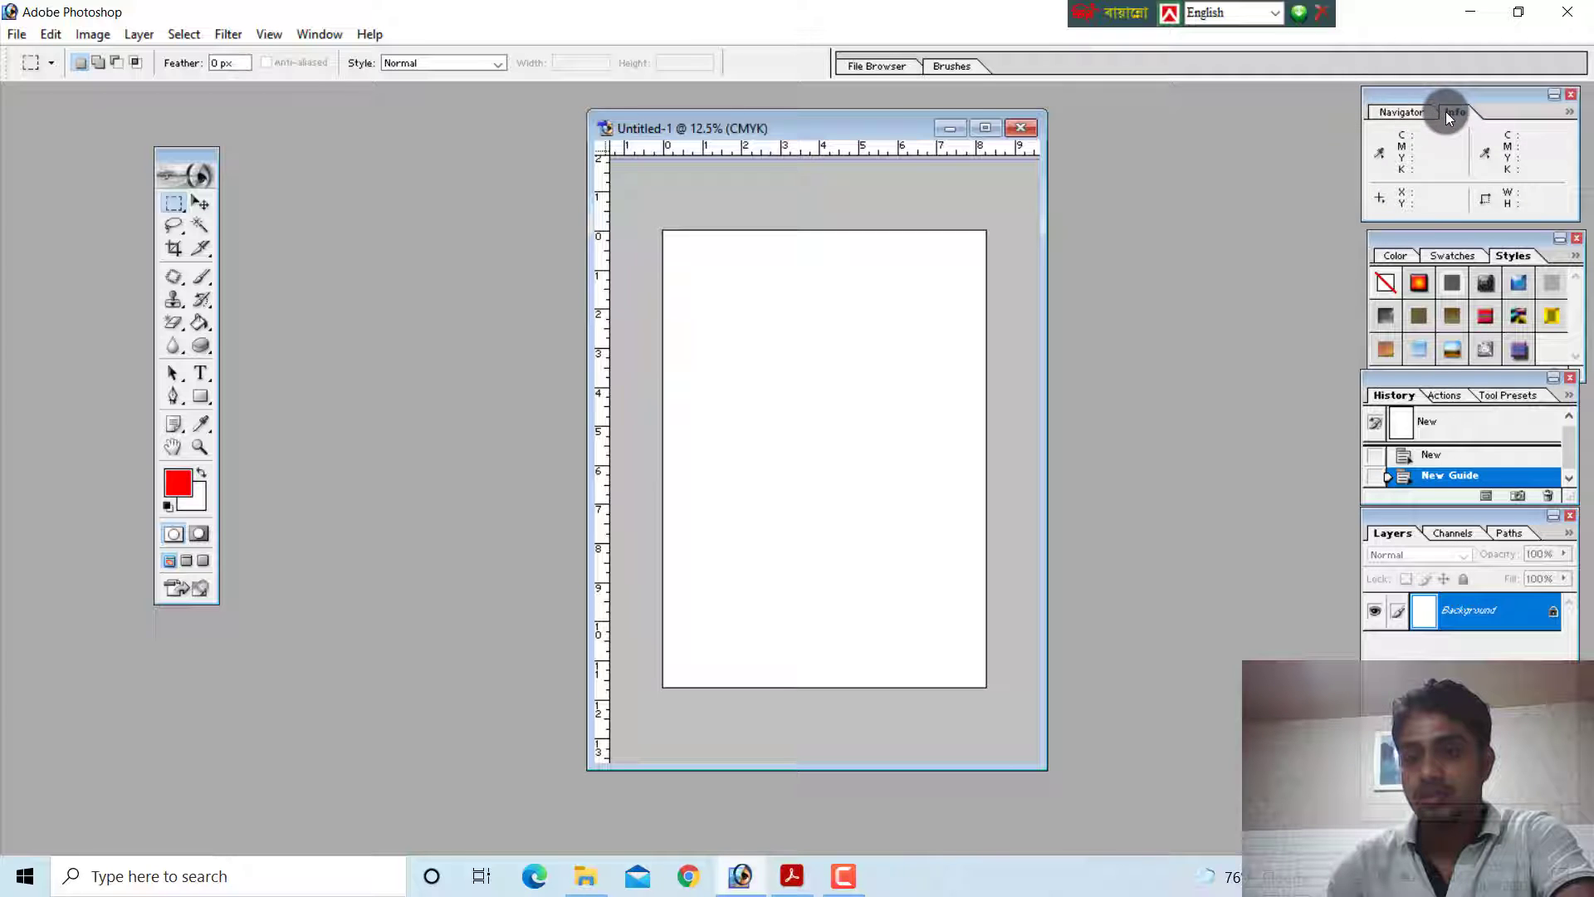
pyautogui.click(1402, 110)
# Examine the Horizontal and Vertical Scroll Bar labels on the PDF's diagram in Acrobat Reader, and return to Adobe Photoshop to compare
pyautogui.click(792, 876)
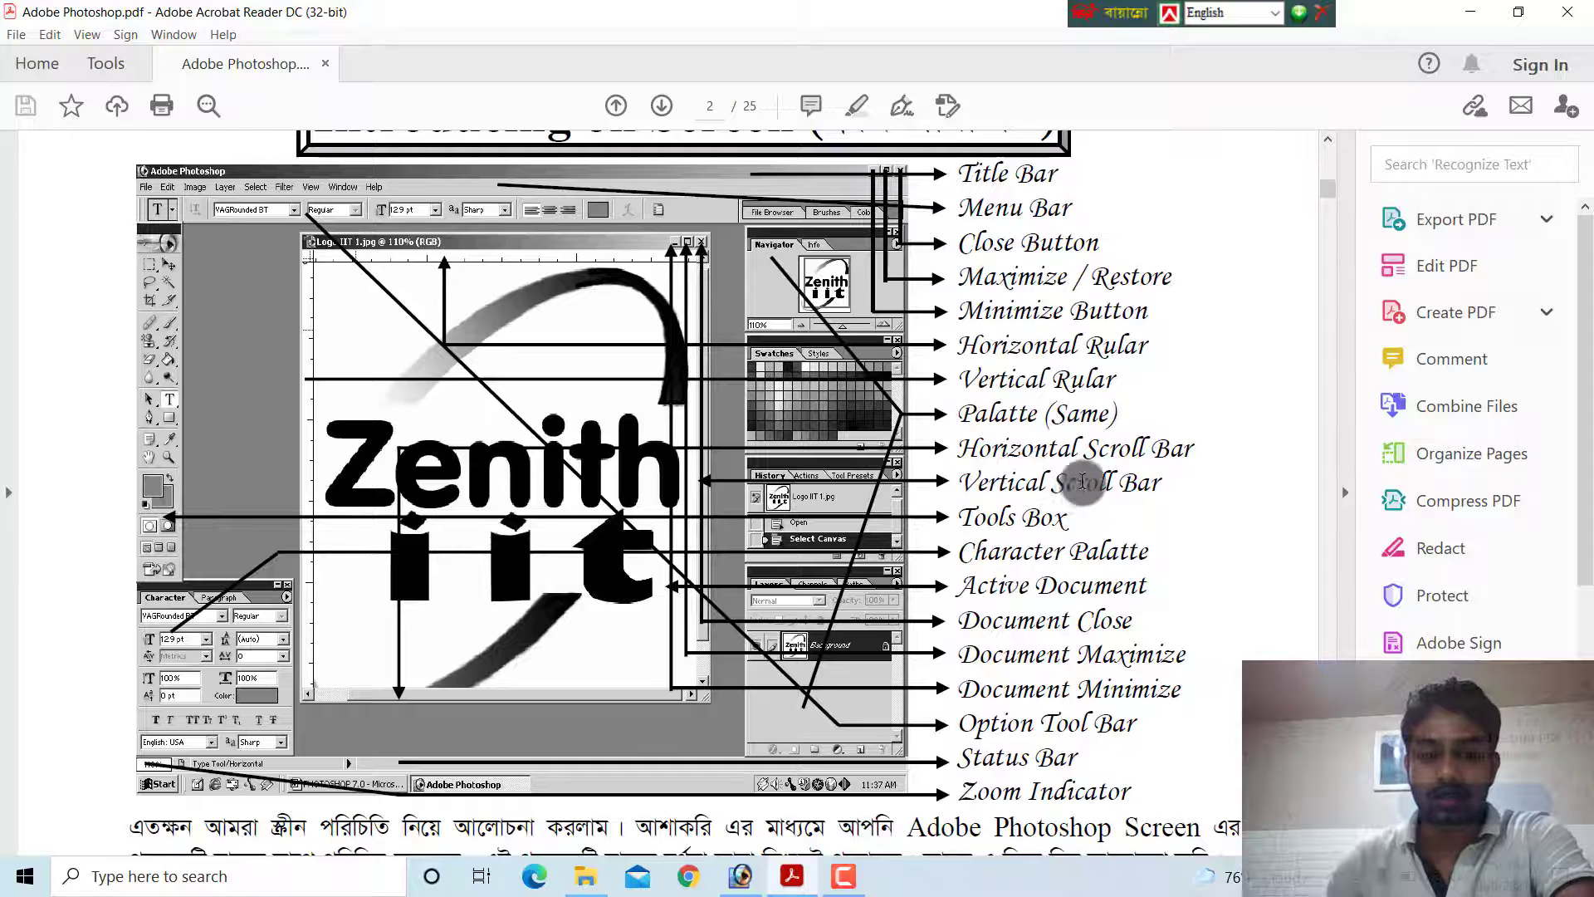
pyautogui.moveTo(742, 884)
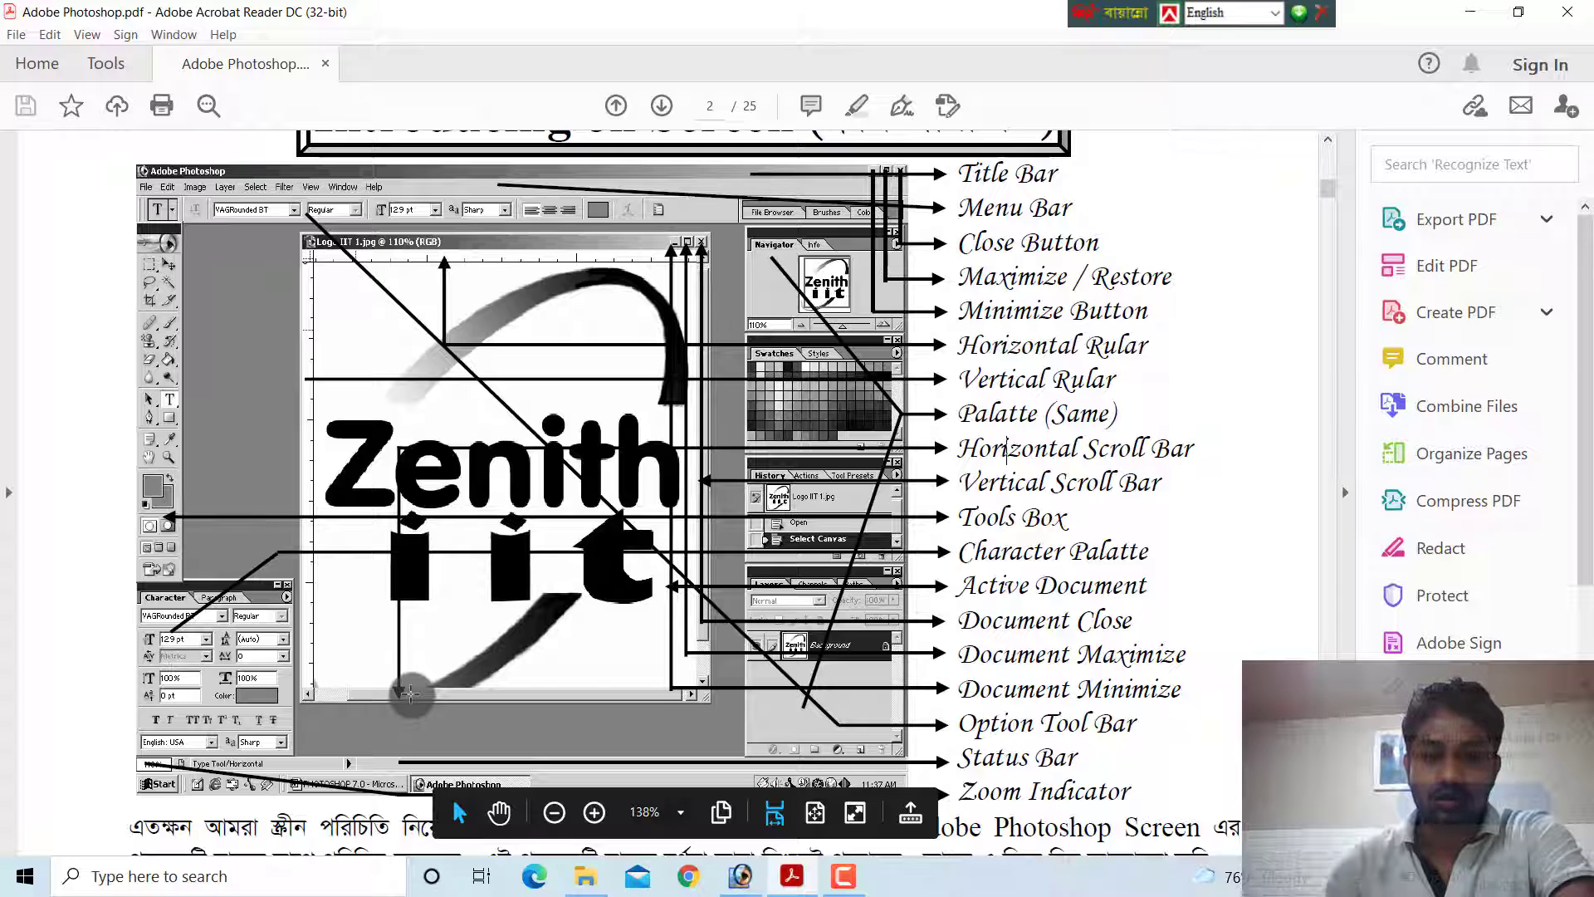
pyautogui.click(411, 694)
pyautogui.click(411, 694)
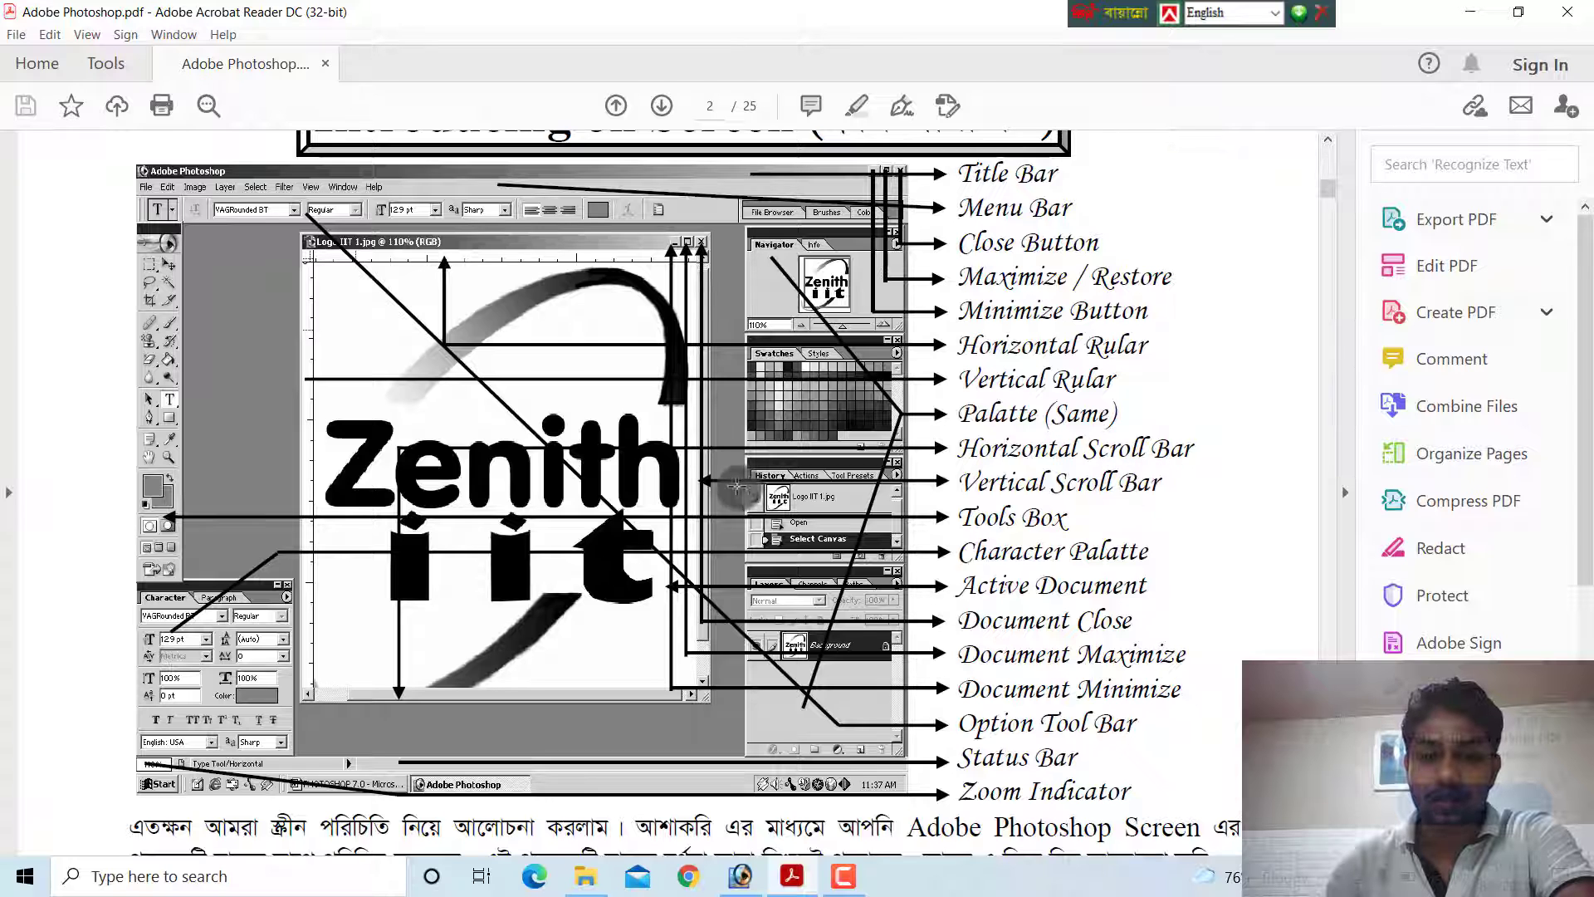
pyautogui.click(741, 877)
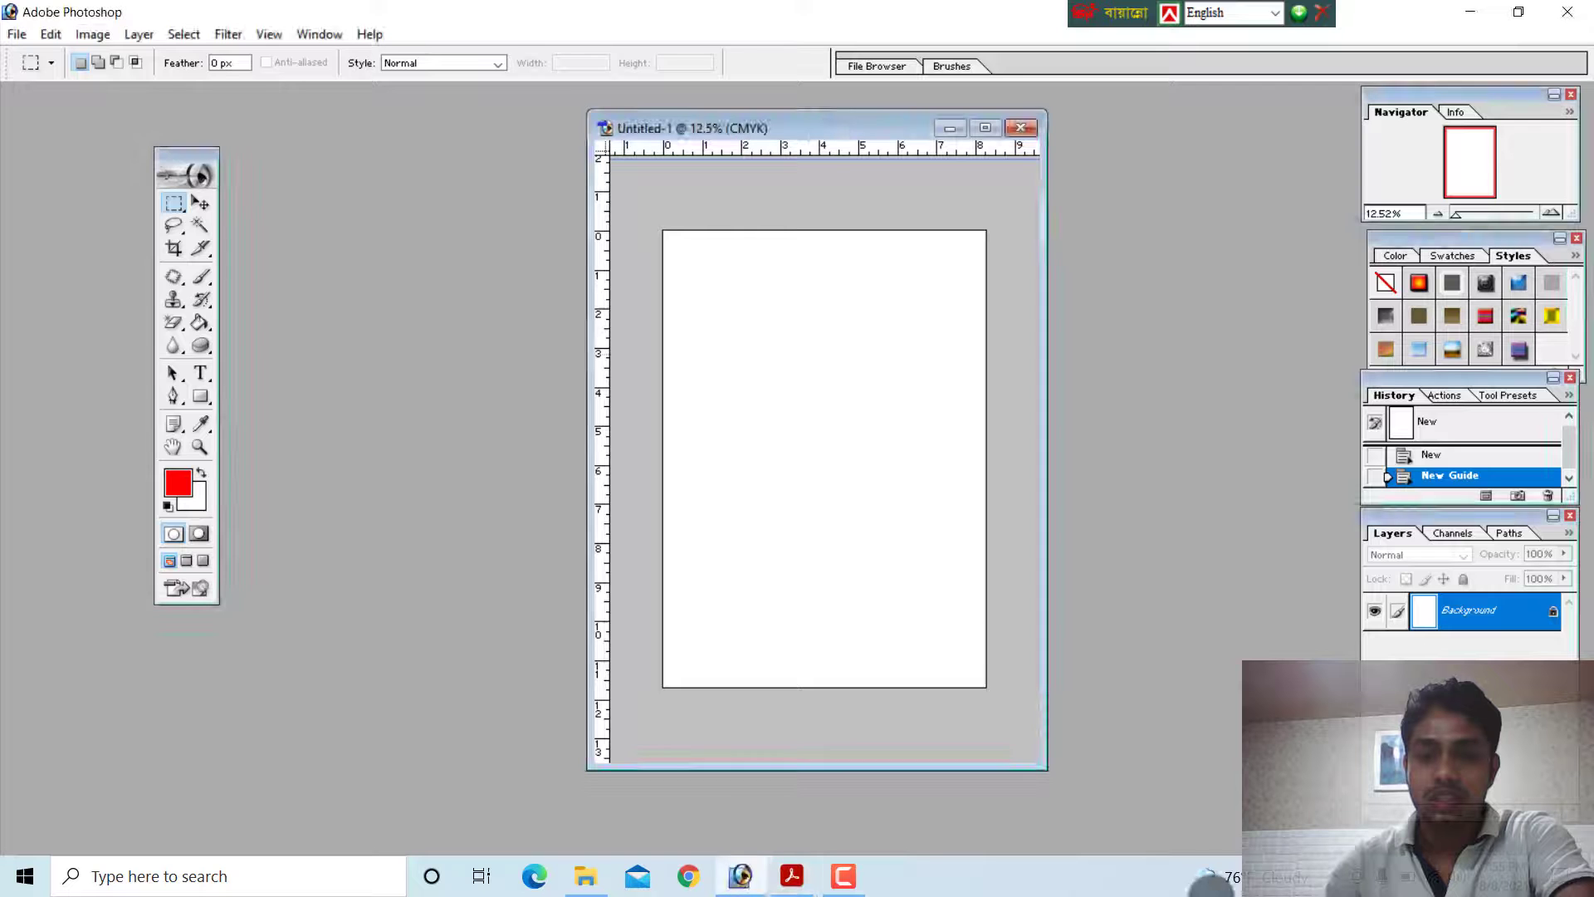
# Zoom the document in to 33.3%, return it to the standard windowed view, and scroll it vertically and horizontally
pyautogui.click(986, 128)
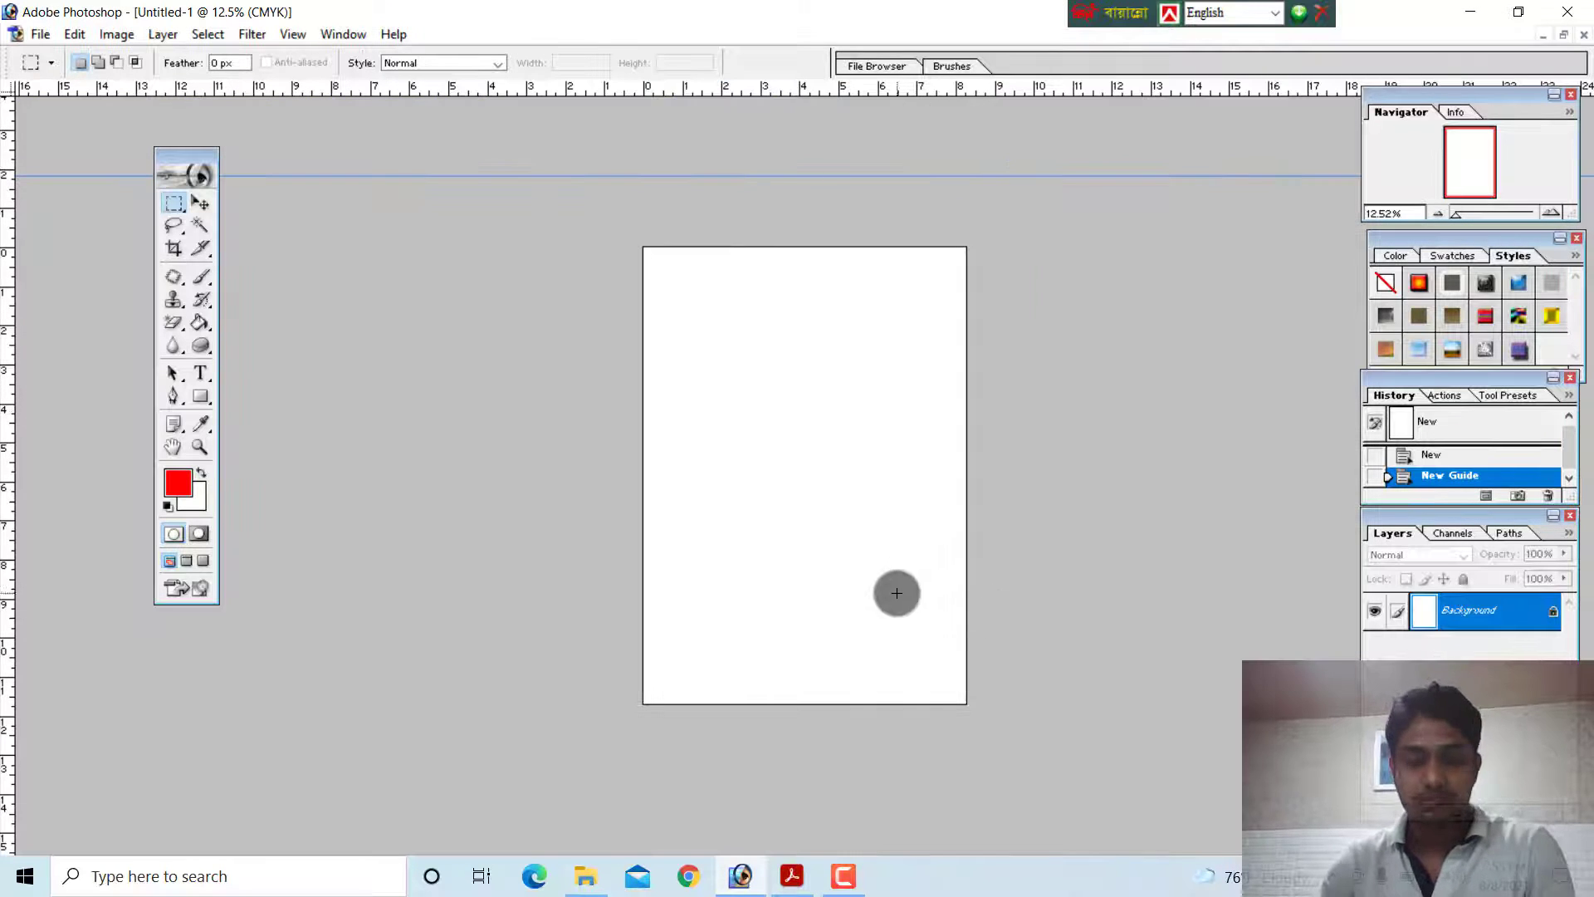
pyautogui.hotkey('ctrl', '+')
pyautogui.hotkey('ctrl', '+')
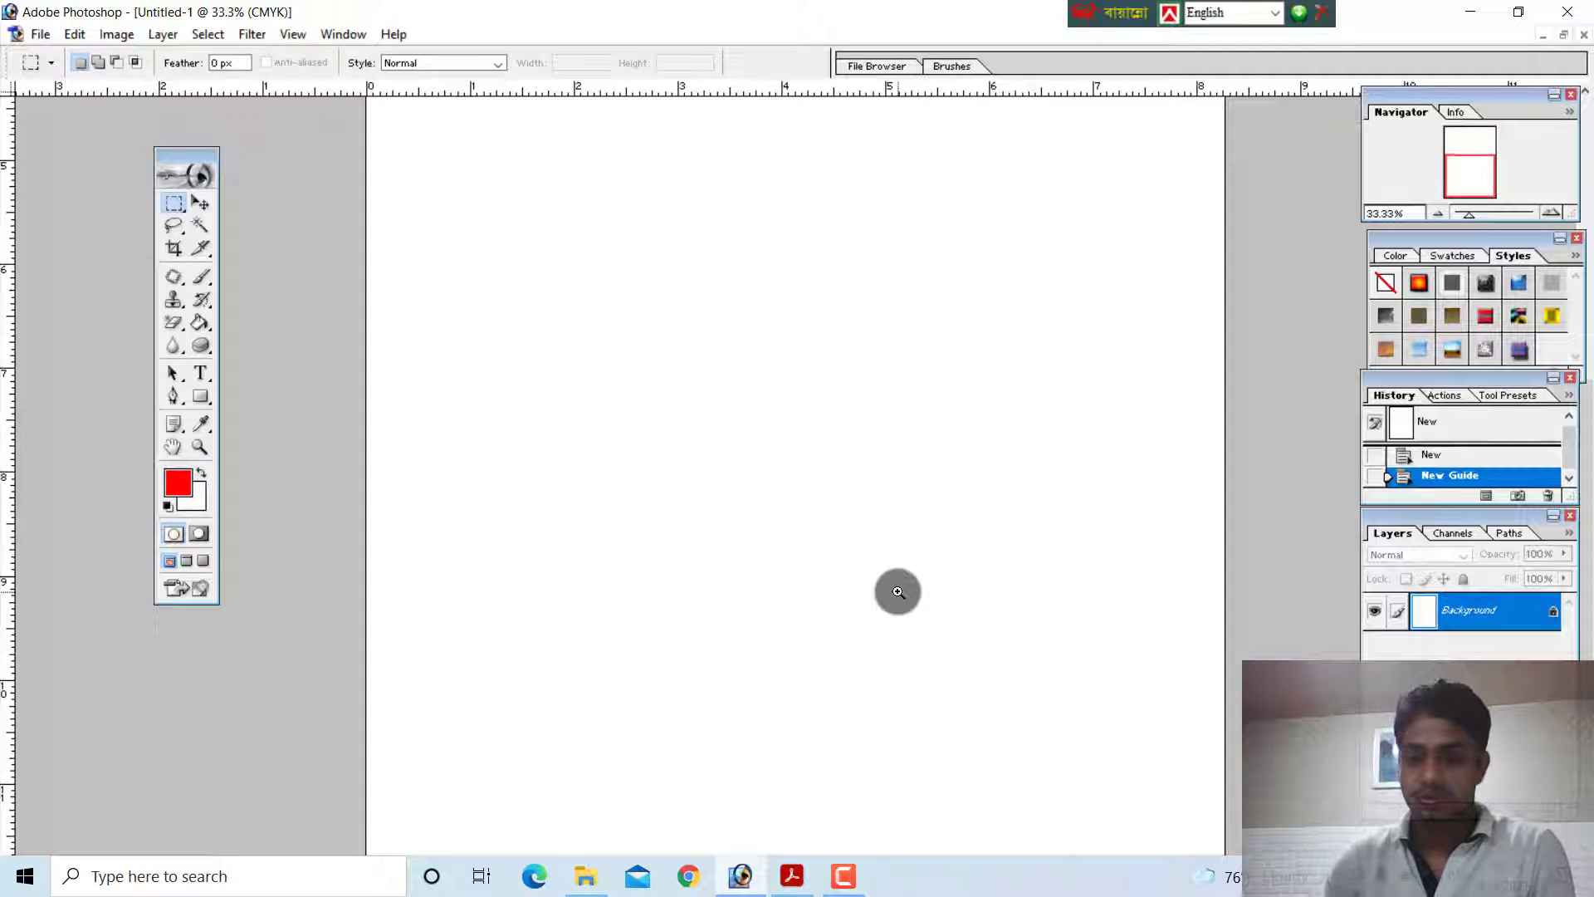
pyautogui.press('f')
pyautogui.press('f')
pyautogui.press('f')
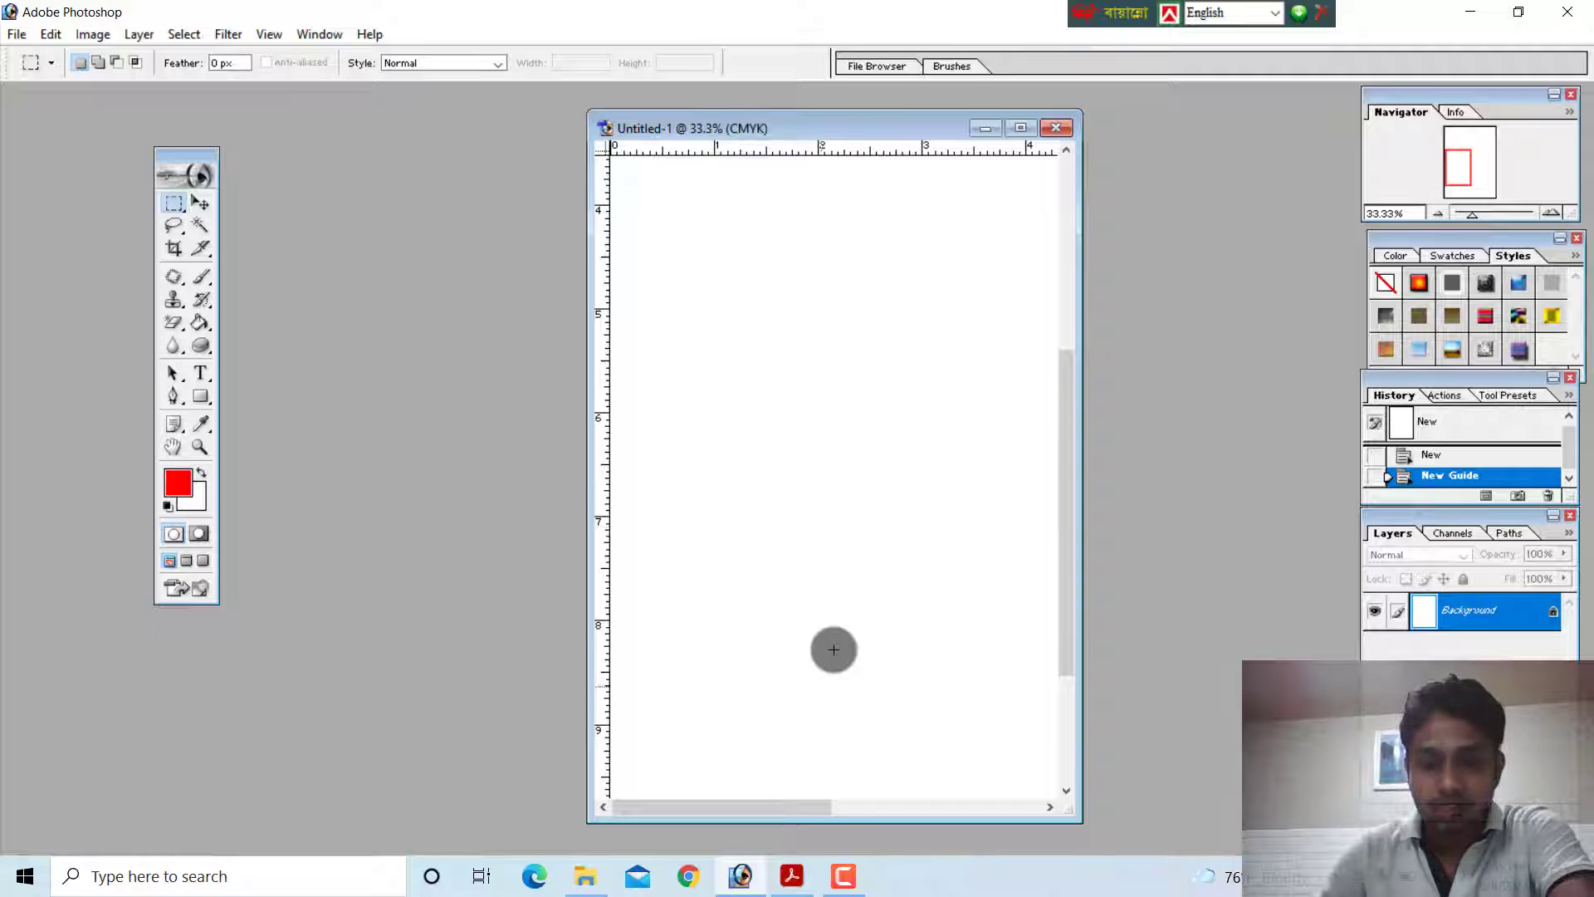
pyautogui.moveTo(1063, 529); pyautogui.dragTo(1058, 430)
pyautogui.moveTo(773, 810); pyautogui.dragTo(998, 809)
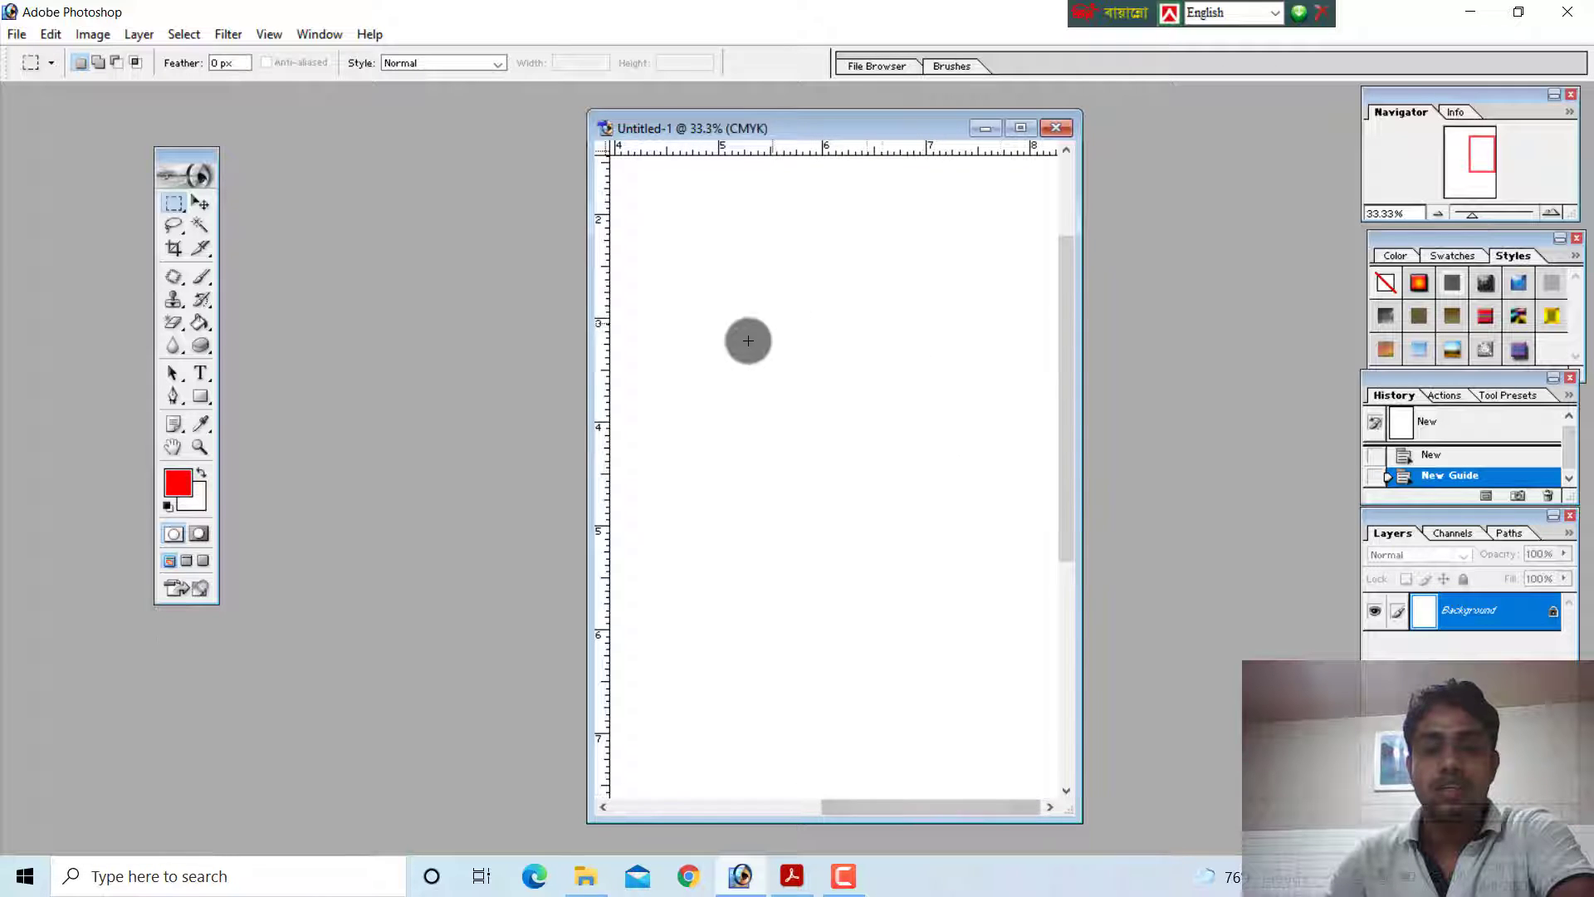
# Draw trial rectangular marquee selections on the blank page and deselect them
pyautogui.moveTo(805, 277); pyautogui.dragTo(911, 470)
pyautogui.click(723, 267)
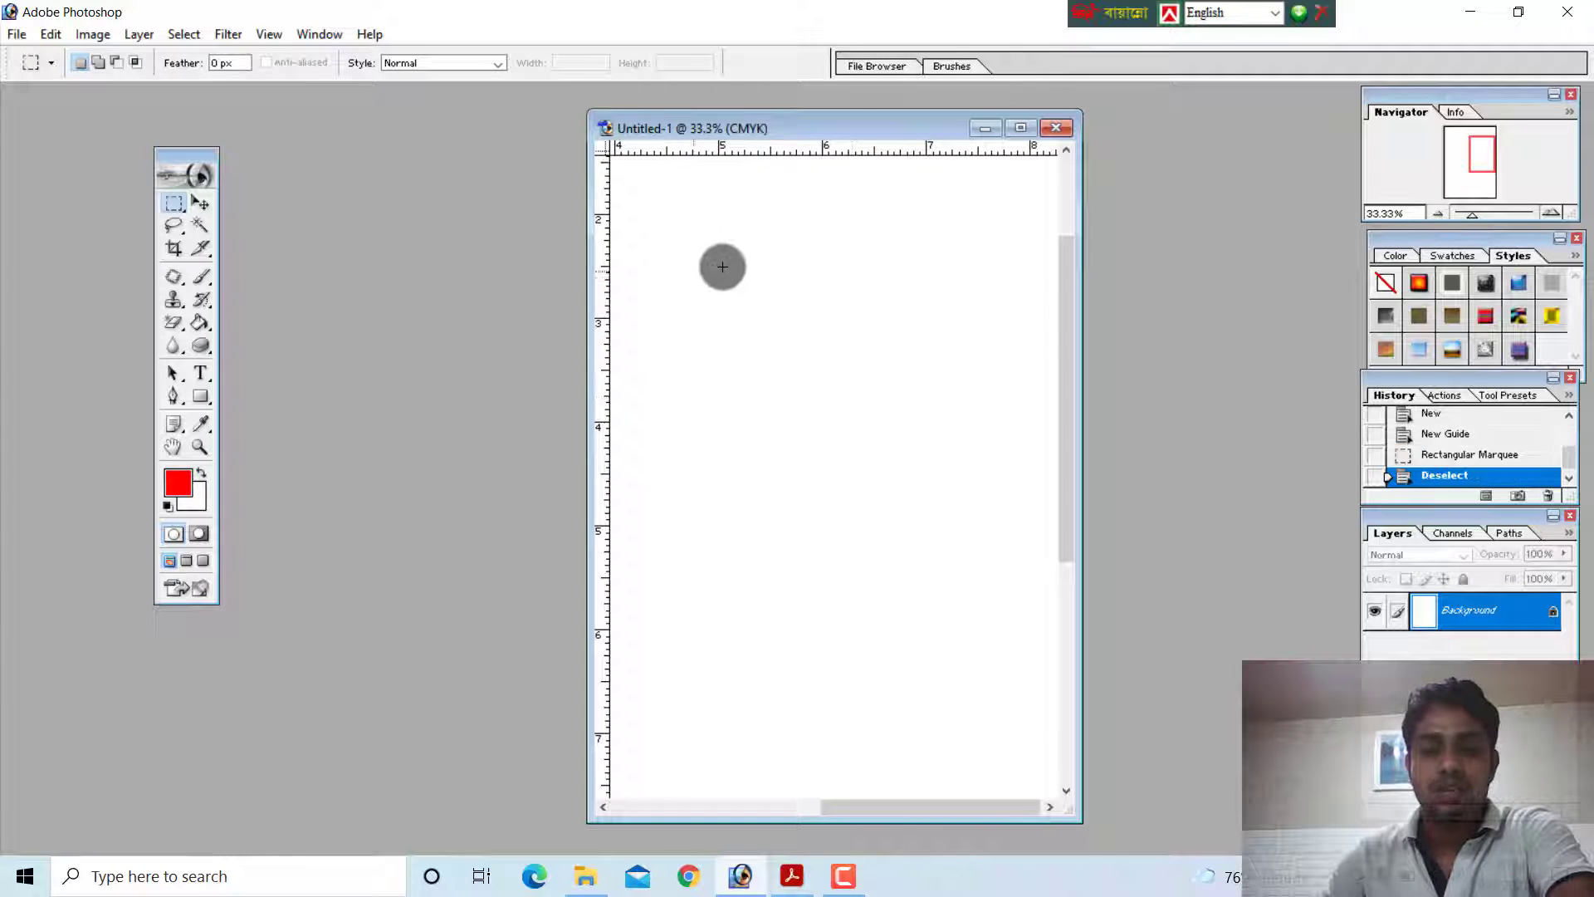
pyautogui.moveTo(723, 267); pyautogui.dragTo(821, 328)
pyautogui.click(872, 384)
pyautogui.click(756, 249)
# Scroll the page both ways and compare its scroll bars with the Horizontal and Vertical Scroll Bar labels on the PDF's diagram in Acrobat Reader
pyautogui.moveTo(1059, 467); pyautogui.dragTo(1091, 359)
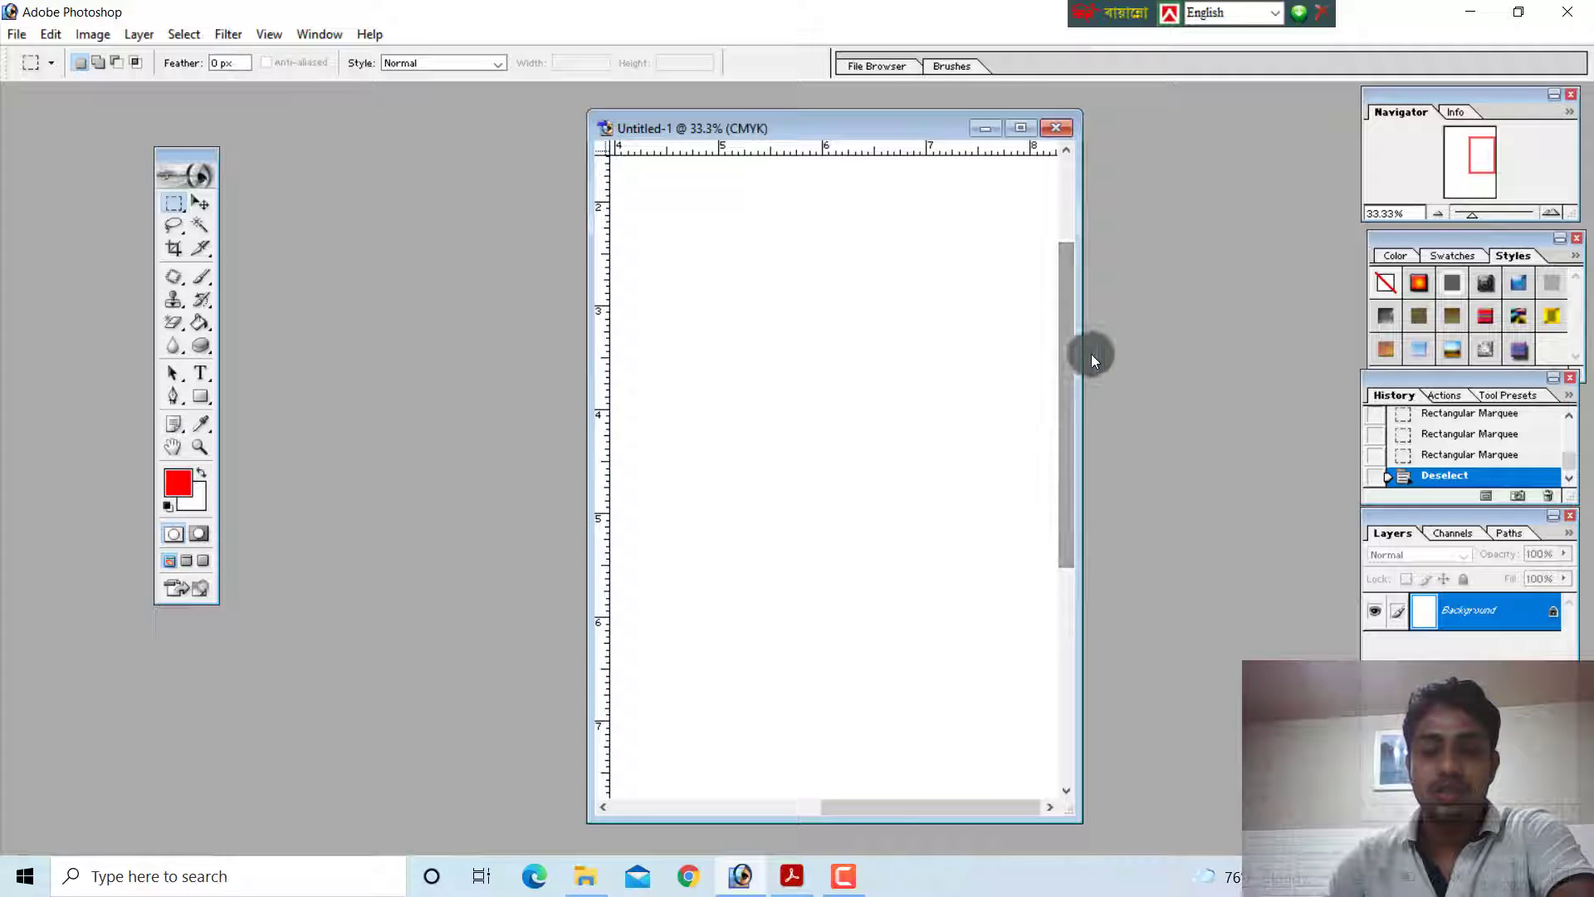
pyautogui.moveTo(889, 809); pyautogui.dragTo(817, 810)
pyautogui.click(791, 876)
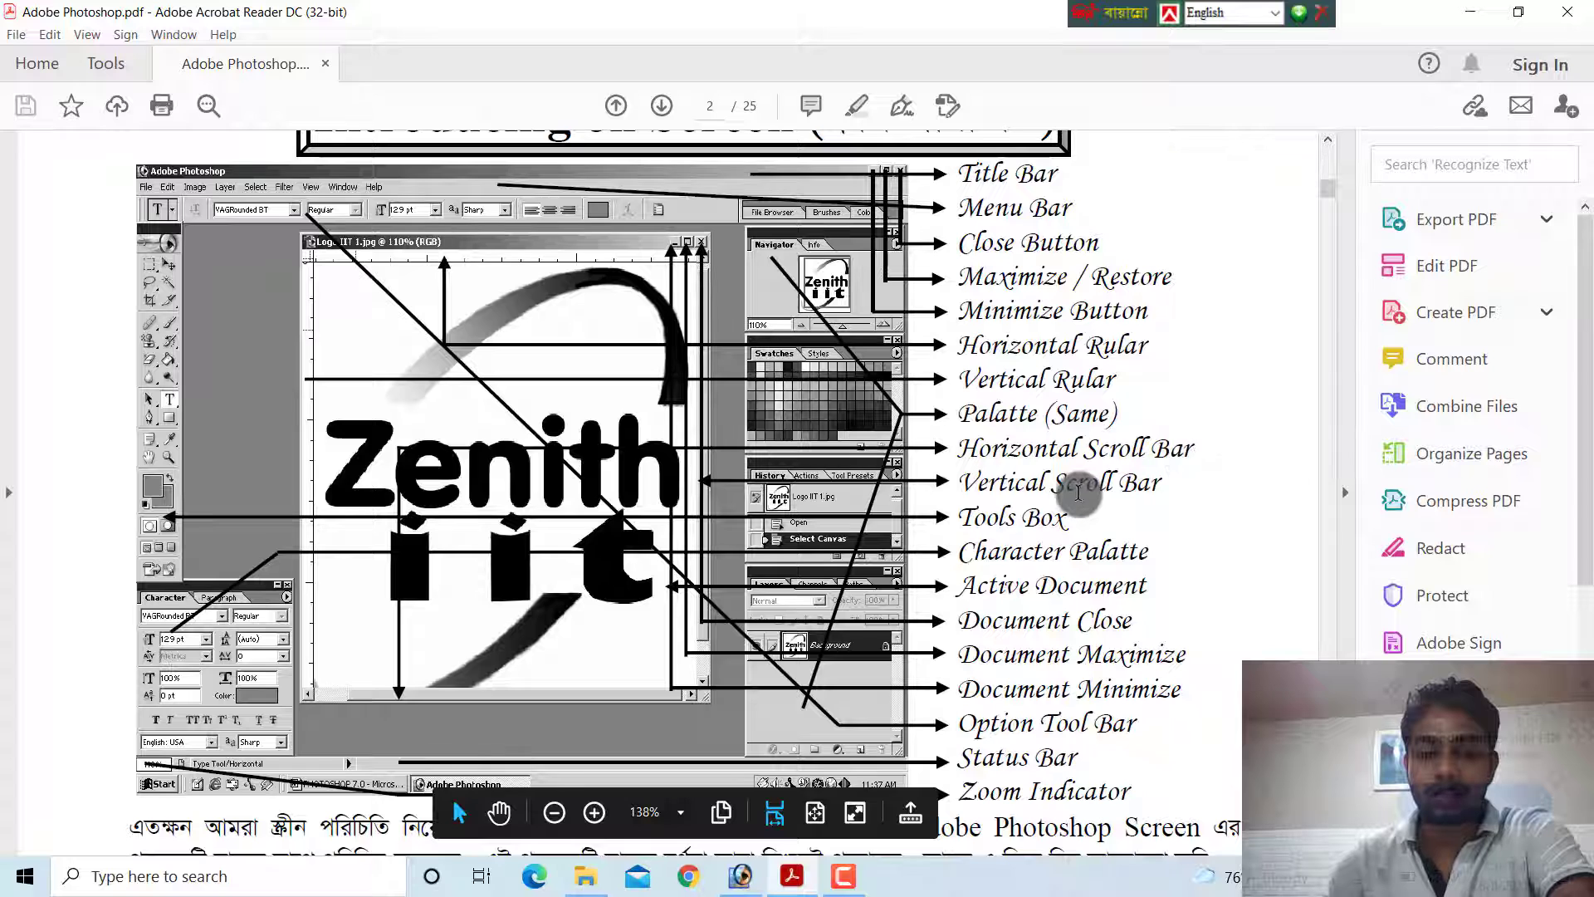
pyautogui.click(794, 872)
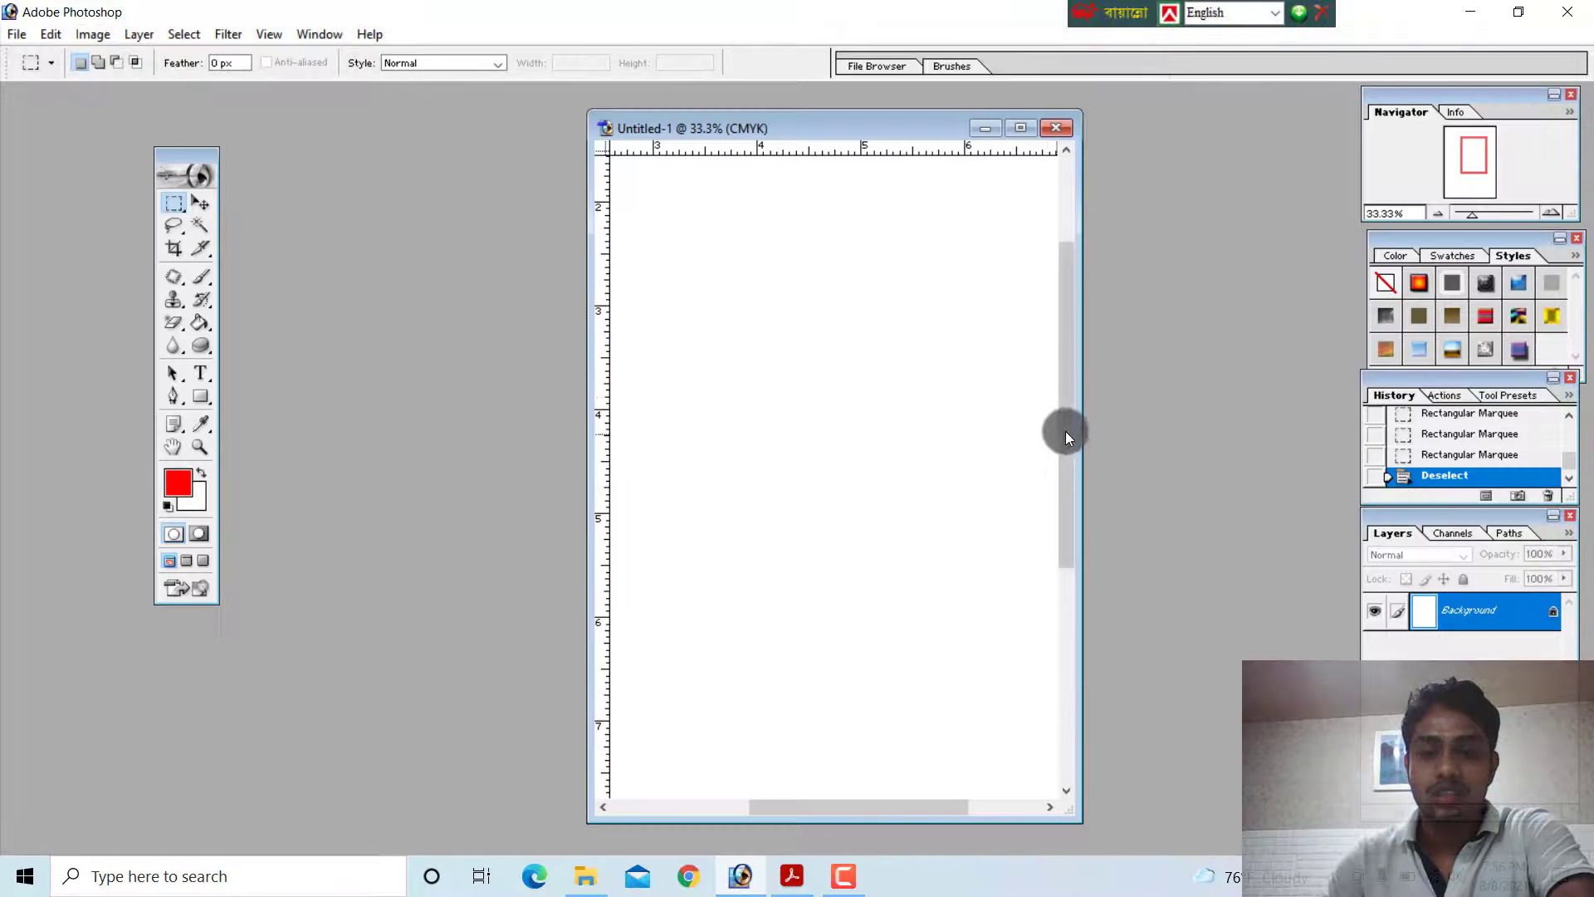
pyautogui.moveTo(1063, 420); pyautogui.dragTo(1078, 456)
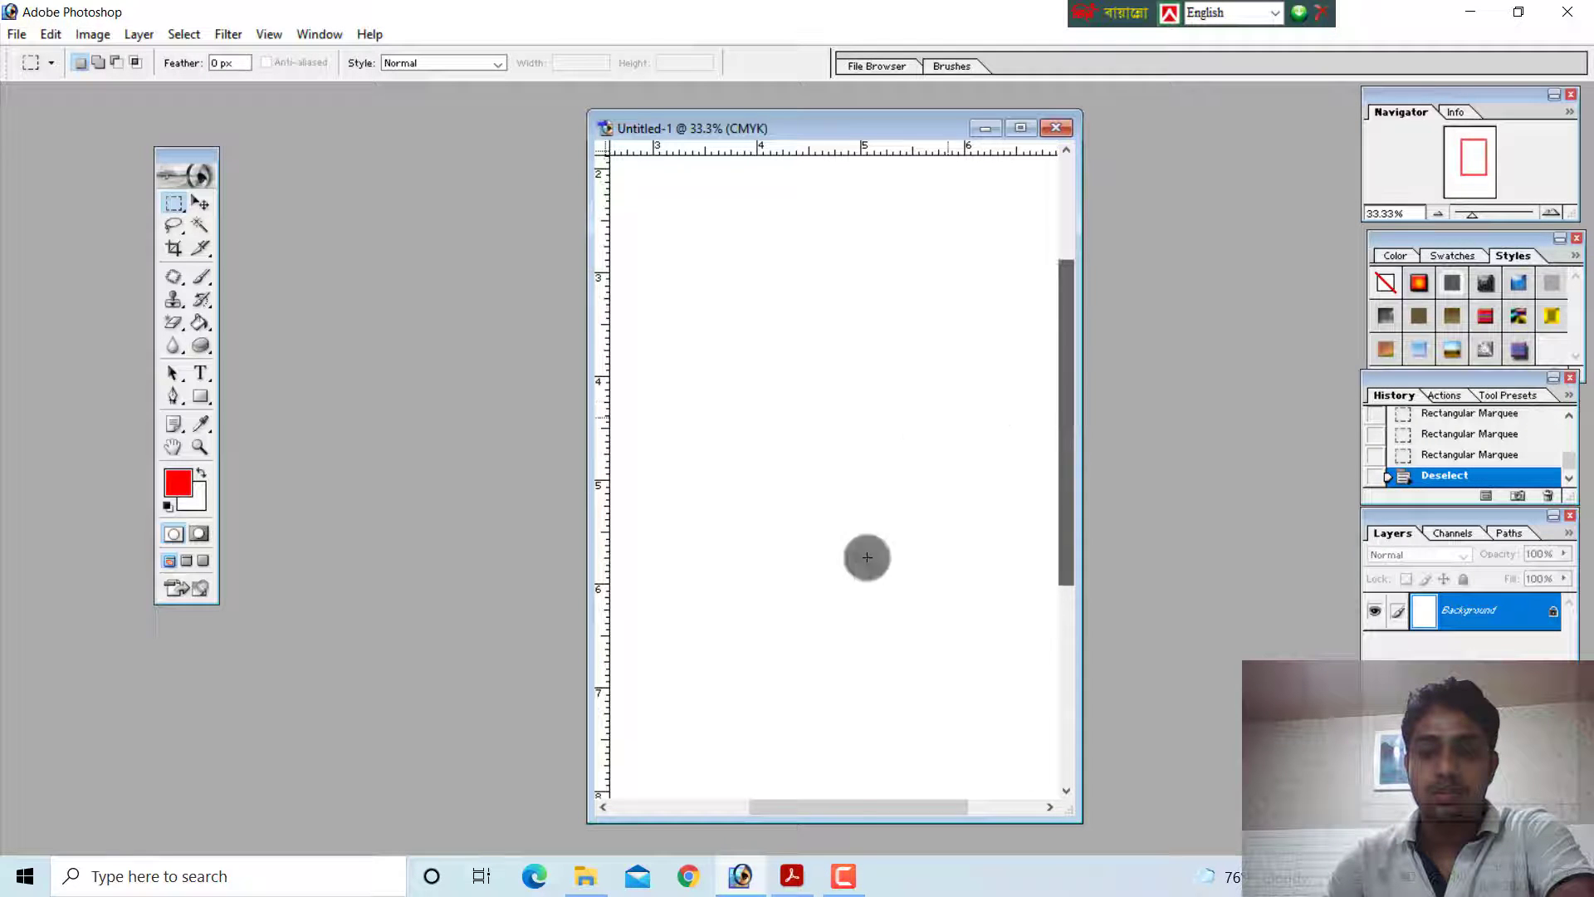
pyautogui.moveTo(860, 811)
pyautogui.mouseDown()
pyautogui.moveTo(760, 807)
pyautogui.moveTo(894, 805)
pyautogui.moveTo(828, 806)
pyautogui.mouseUp()
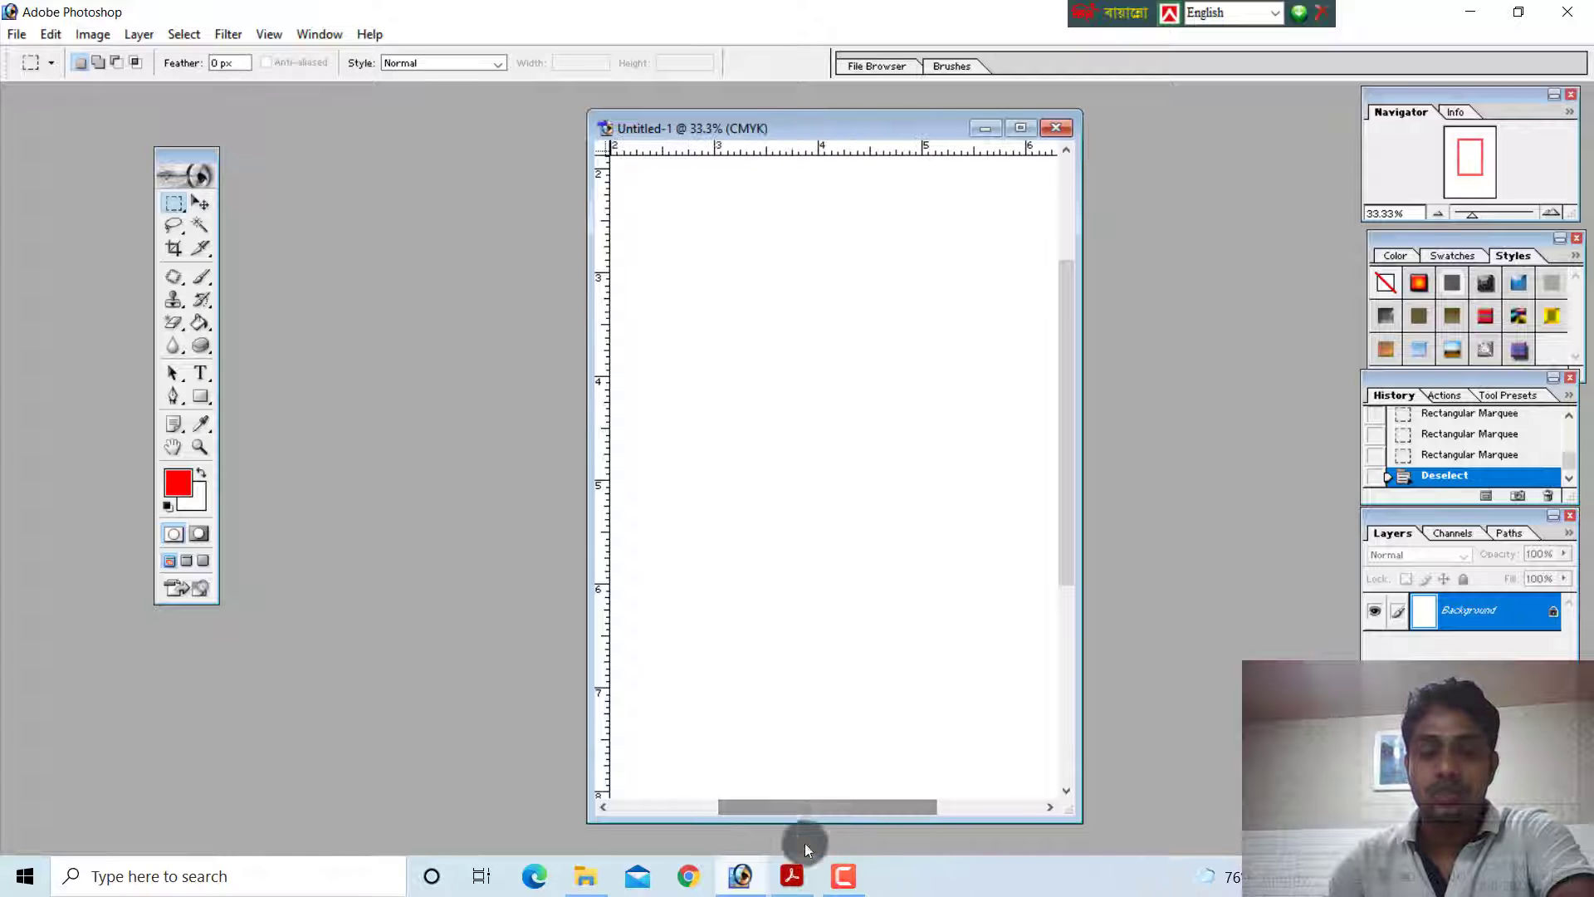
# Highlight the Tools Box label on the PDF's diagram in Acrobat Reader, and return to Adobe Photoshop
pyautogui.click(794, 872)
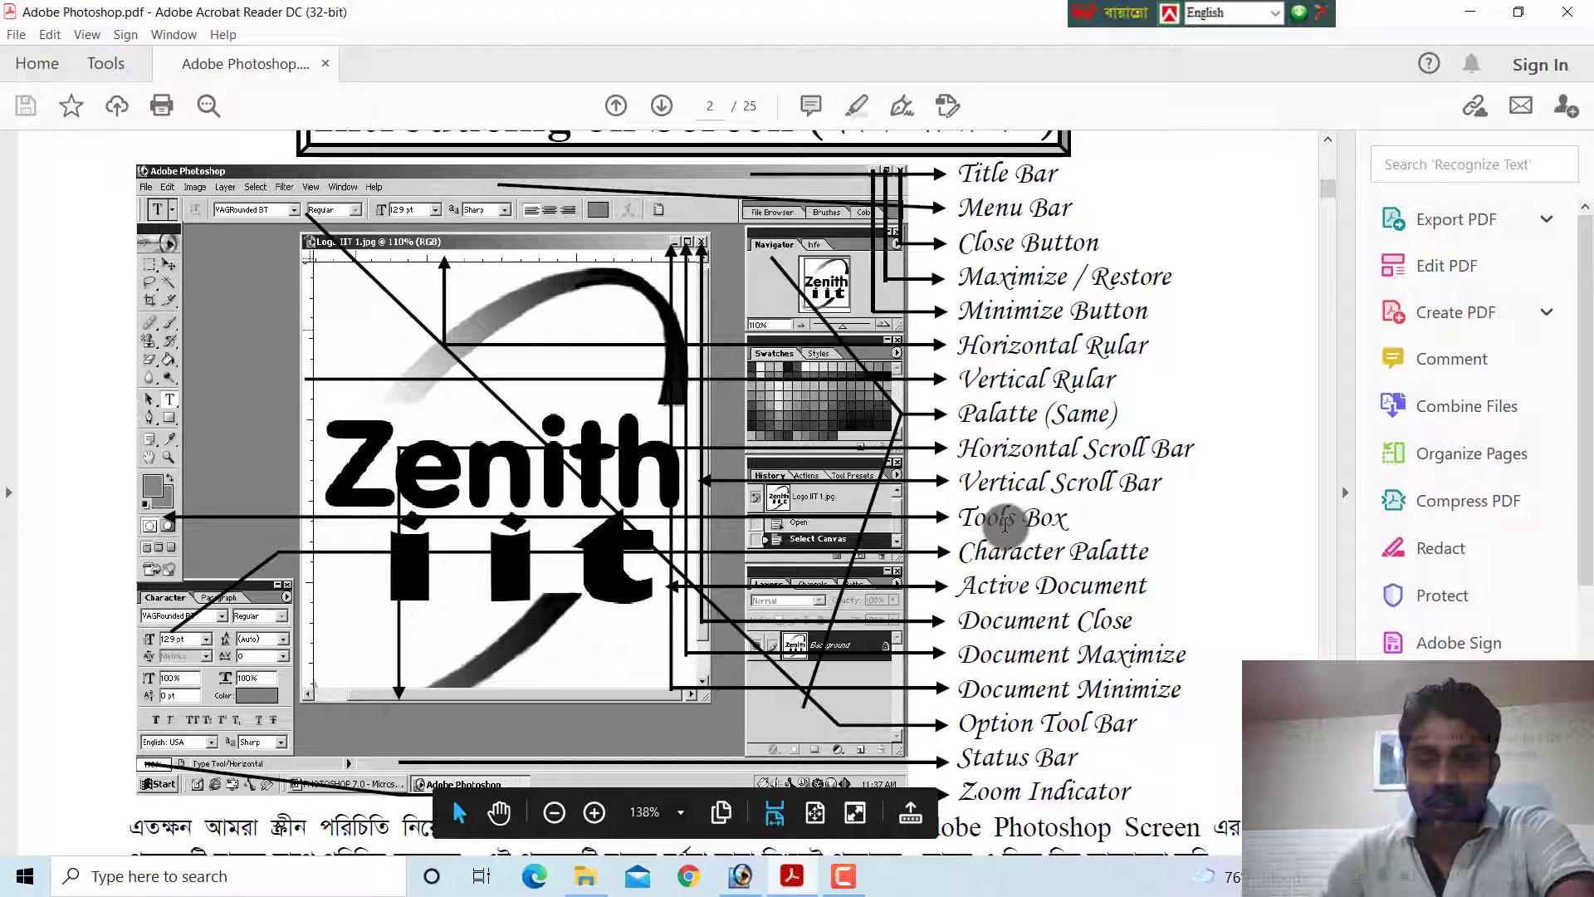
pyautogui.tripleClick(990, 519)
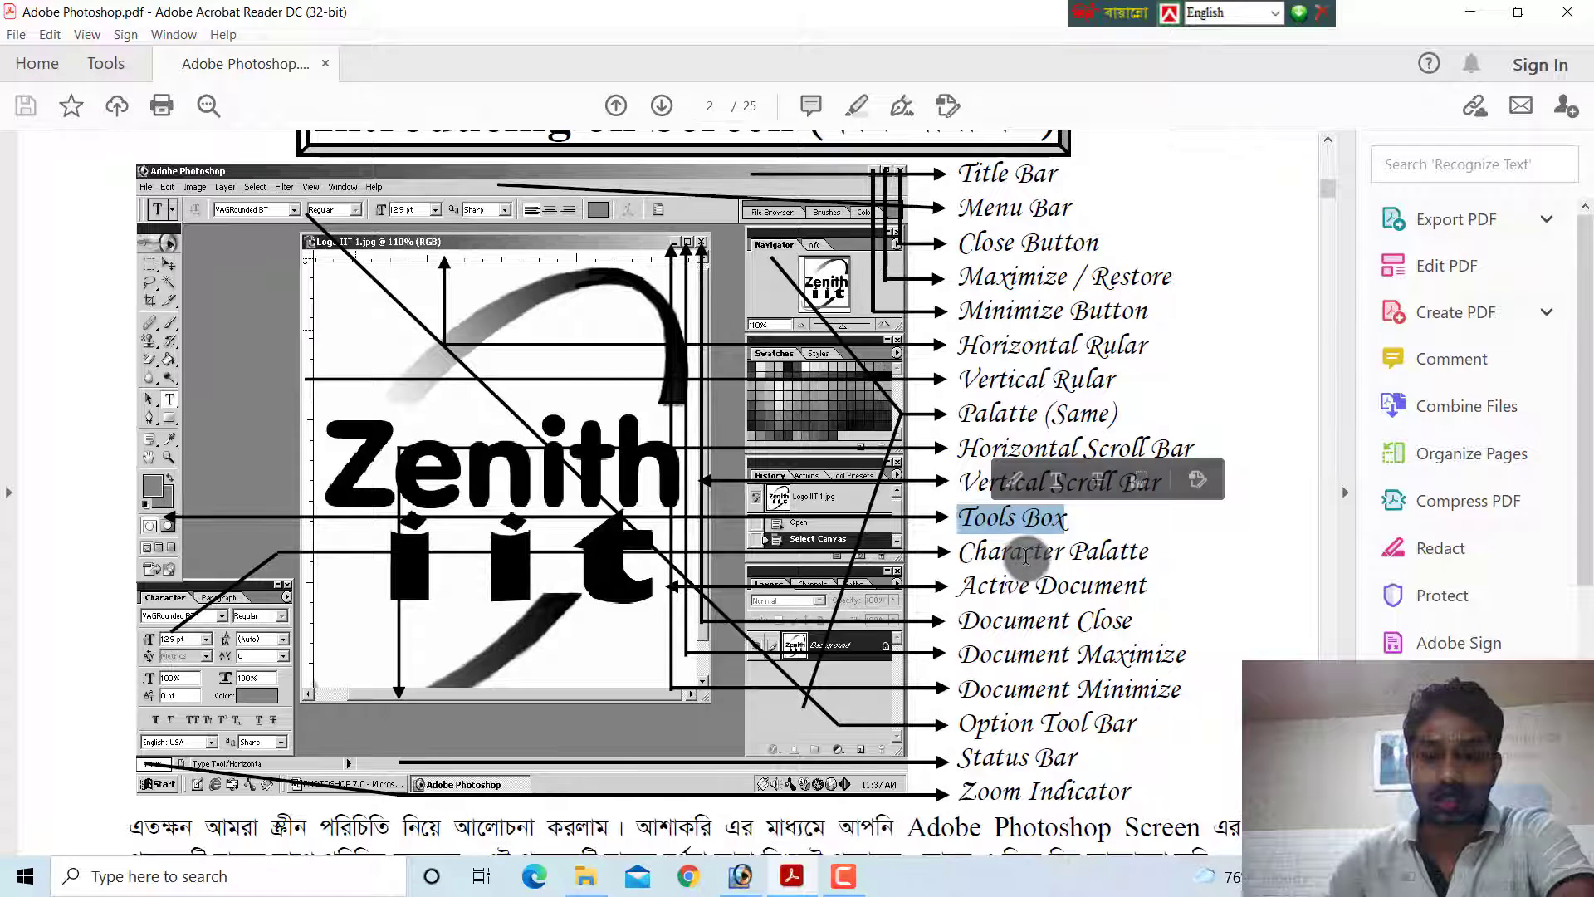
pyautogui.click(835, 862)
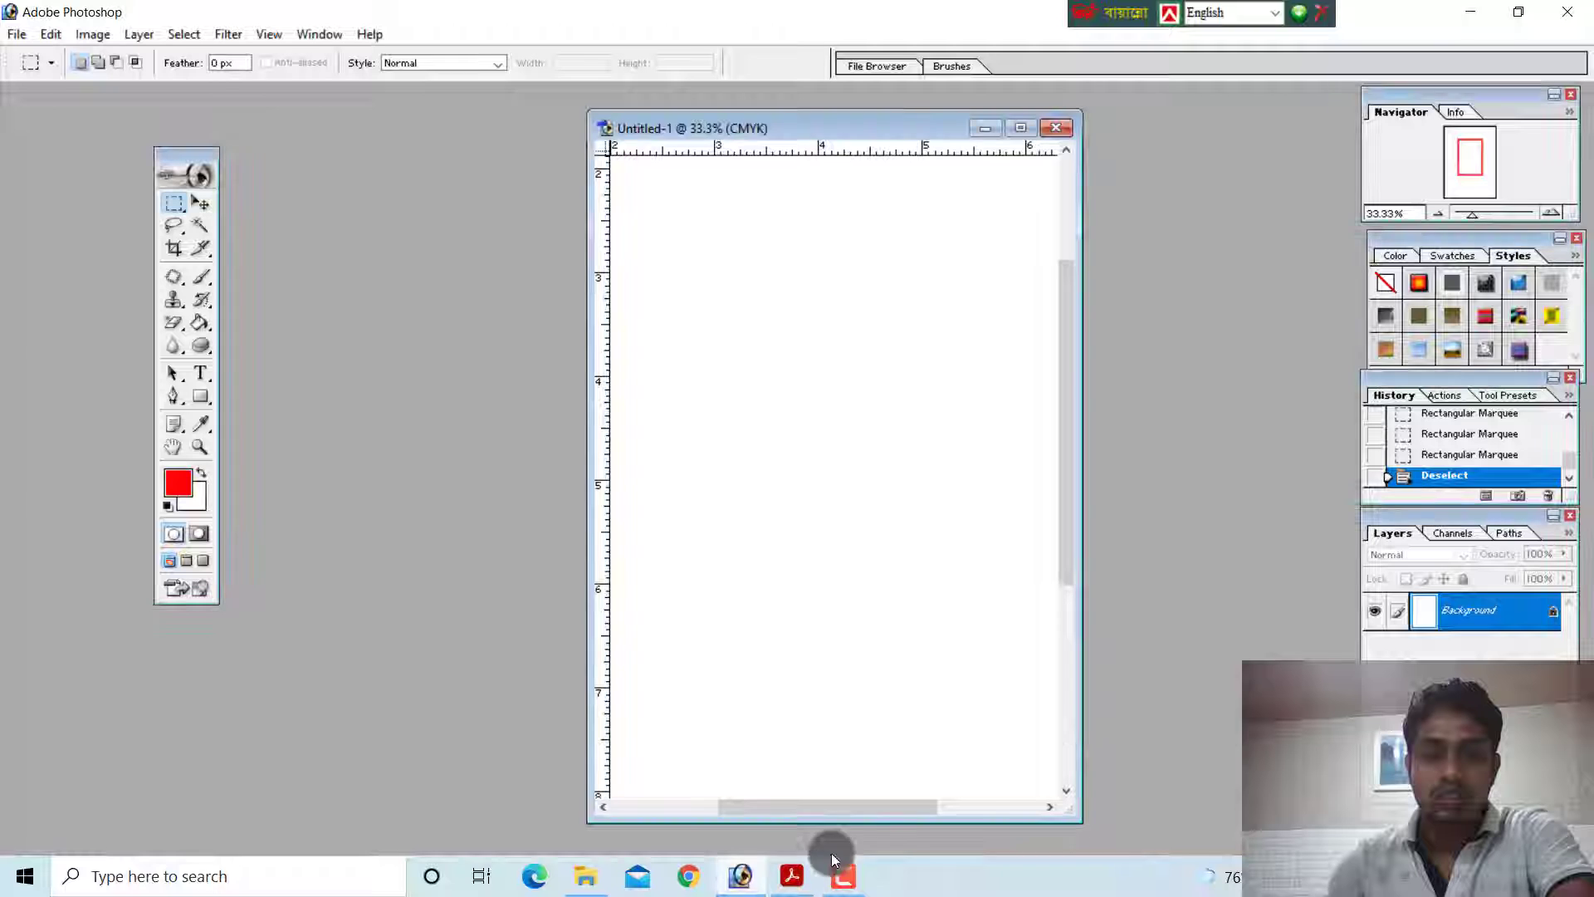
# Step through the toolbox one tool at a time, from the Move and Rectangular Marquee tools down to the Pen tool
pyautogui.click(203, 204)
pyautogui.click(176, 205)
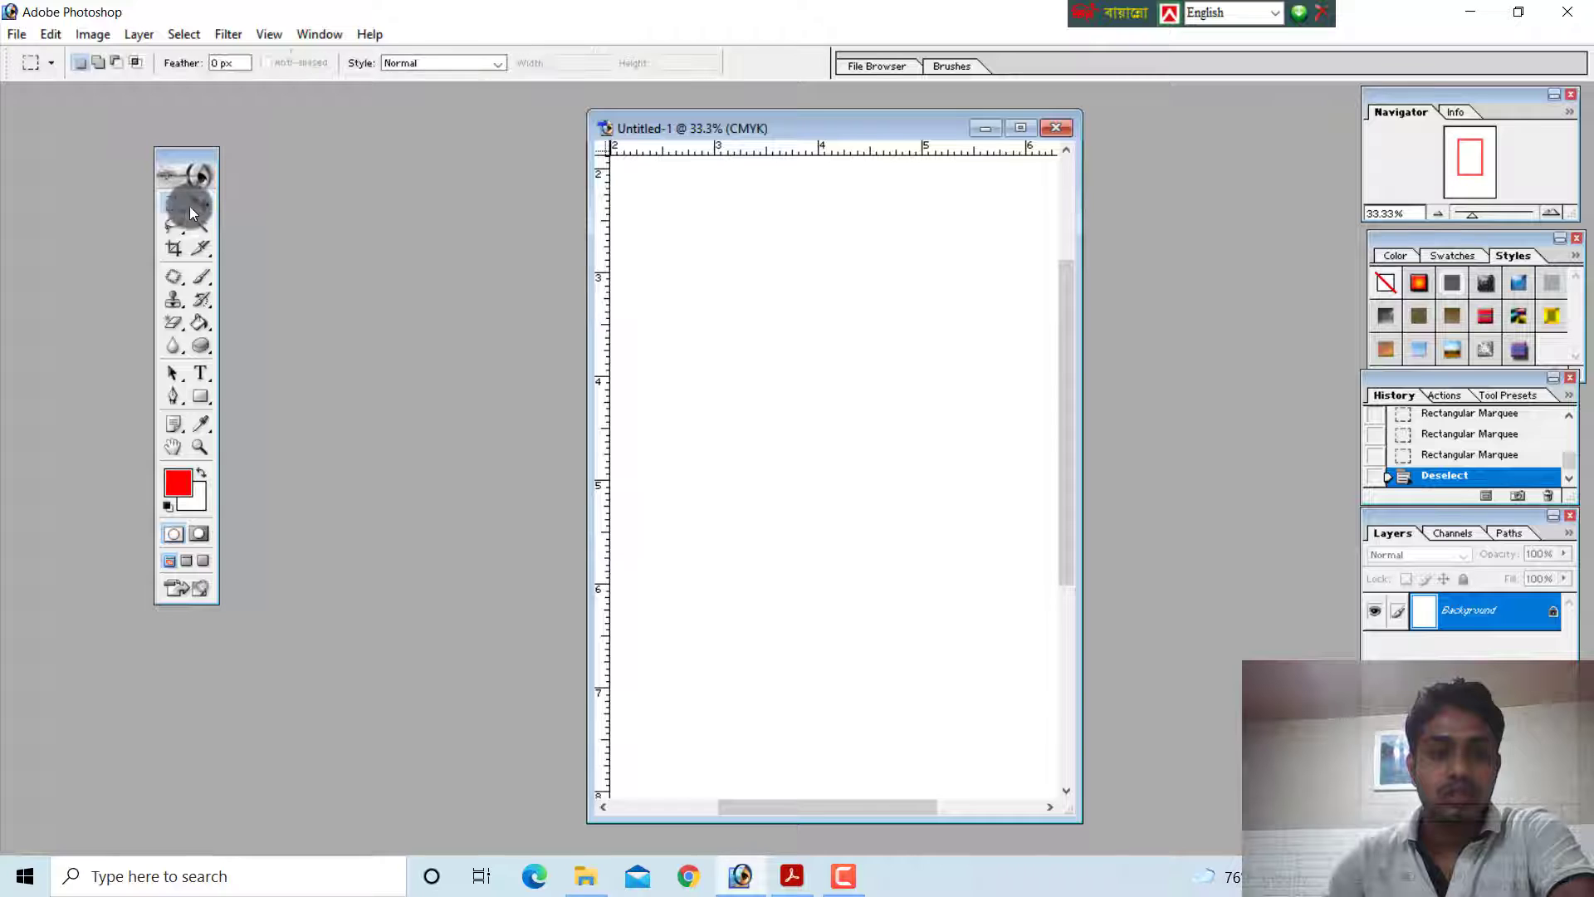
pyautogui.click(199, 204)
pyautogui.click(200, 226)
pyautogui.click(172, 226)
pyautogui.click(203, 251)
pyautogui.click(173, 251)
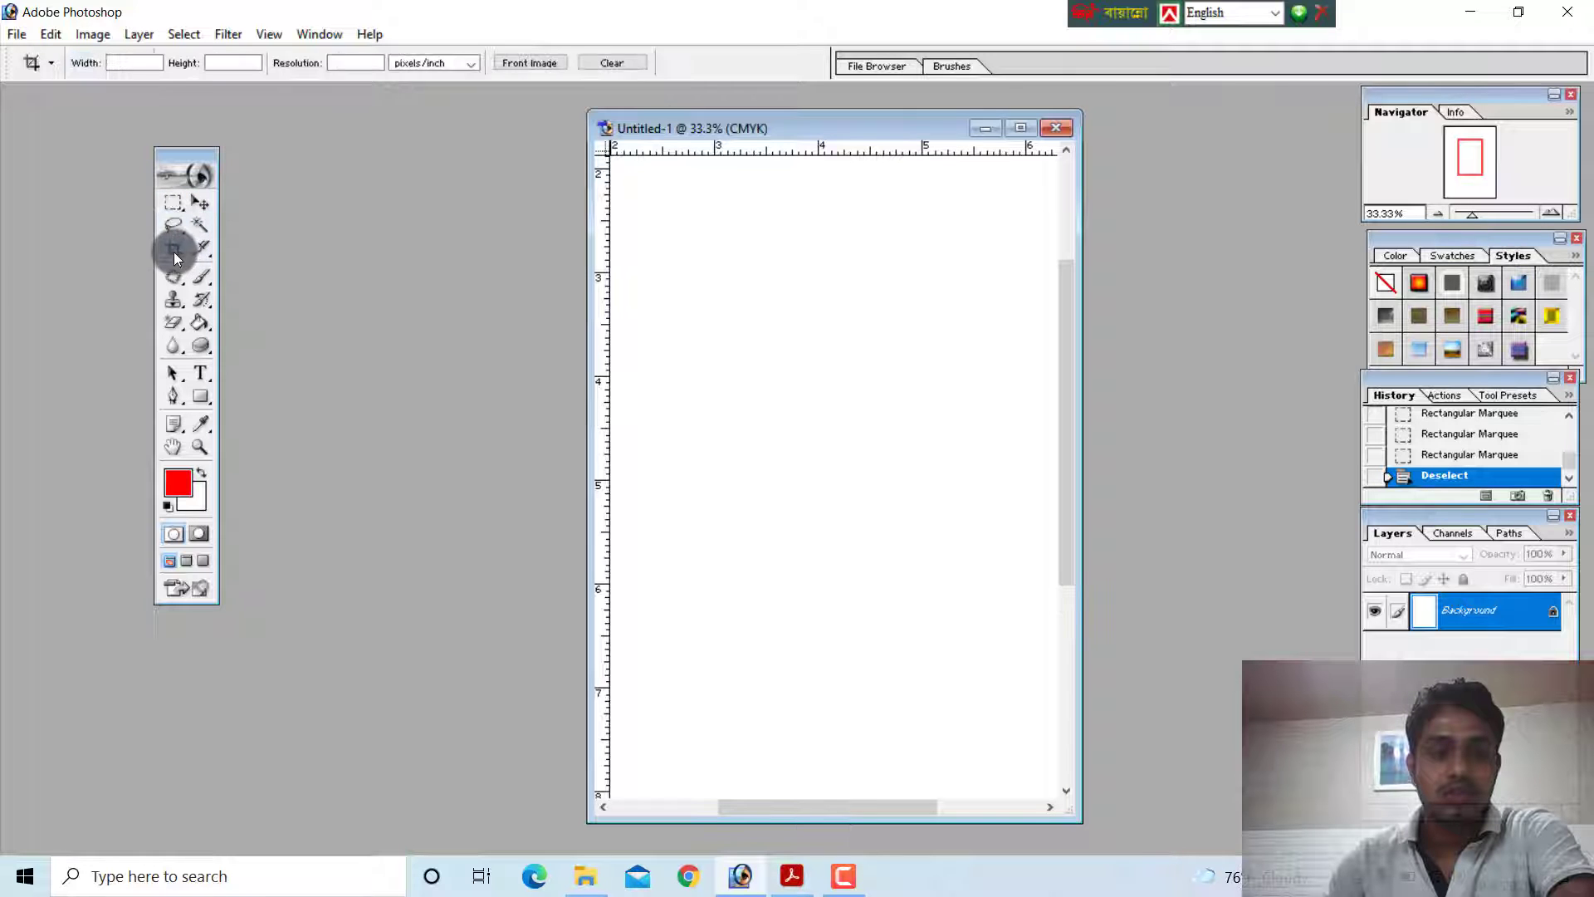
pyautogui.click(201, 276)
pyautogui.click(170, 276)
pyautogui.click(201, 307)
pyautogui.click(169, 299)
pyautogui.click(199, 324)
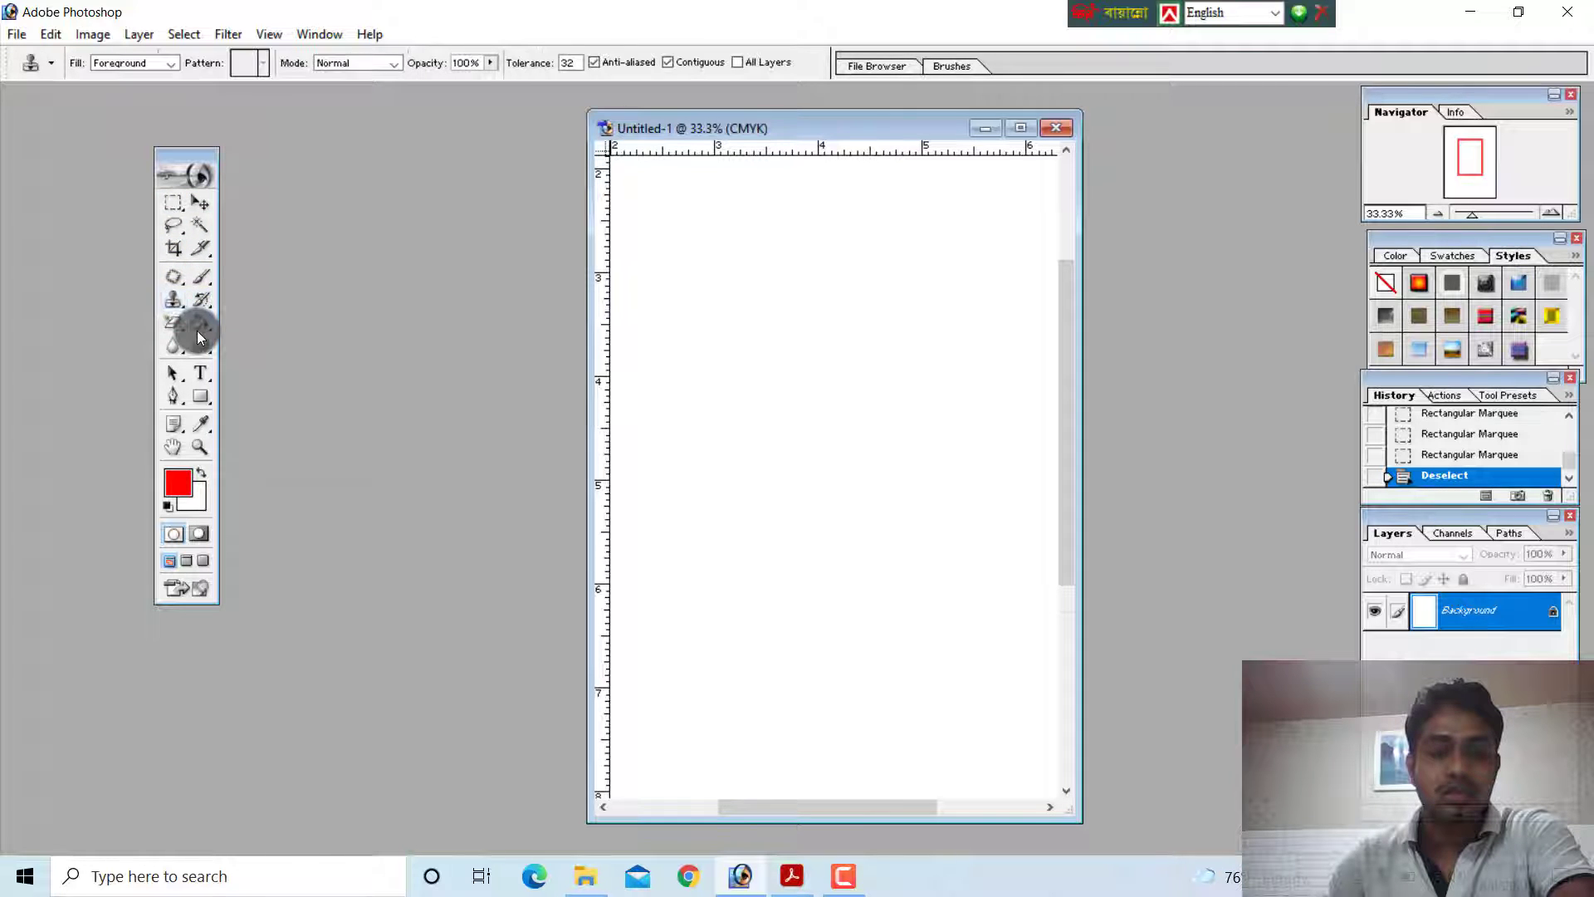
pyautogui.click(202, 346)
pyautogui.click(172, 347)
pyautogui.click(204, 376)
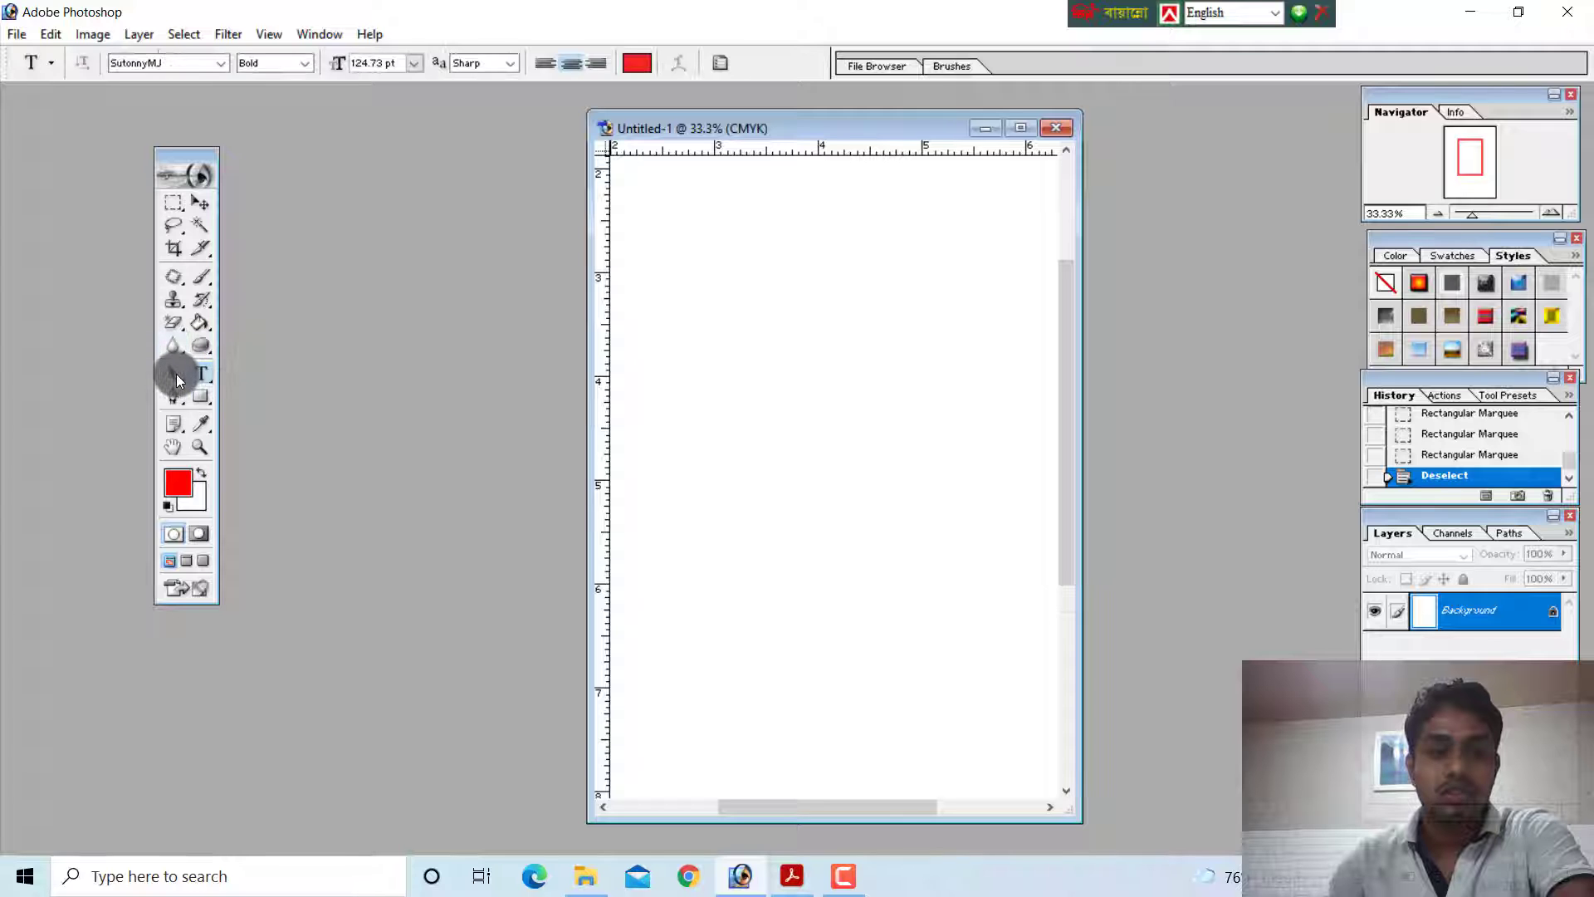
pyautogui.click(174, 374)
pyautogui.click(200, 397)
pyautogui.click(173, 396)
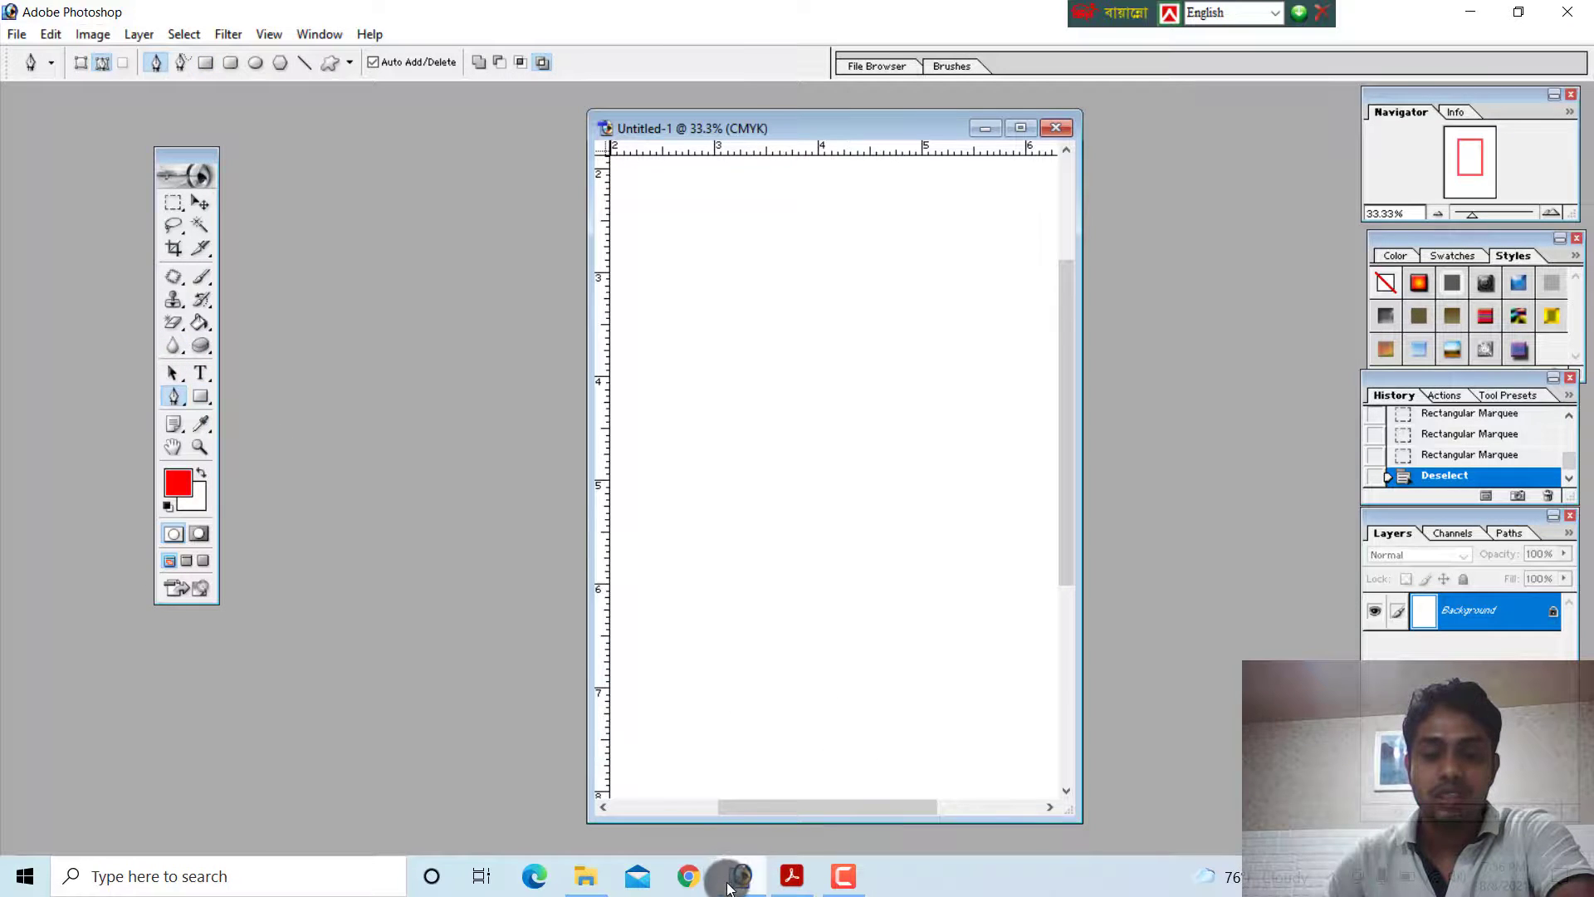
# Check the PDF's diagram in Acrobat Reader, and start a new horizontal text layer near the page's upper part in Adobe Photoshop
pyautogui.click(792, 876)
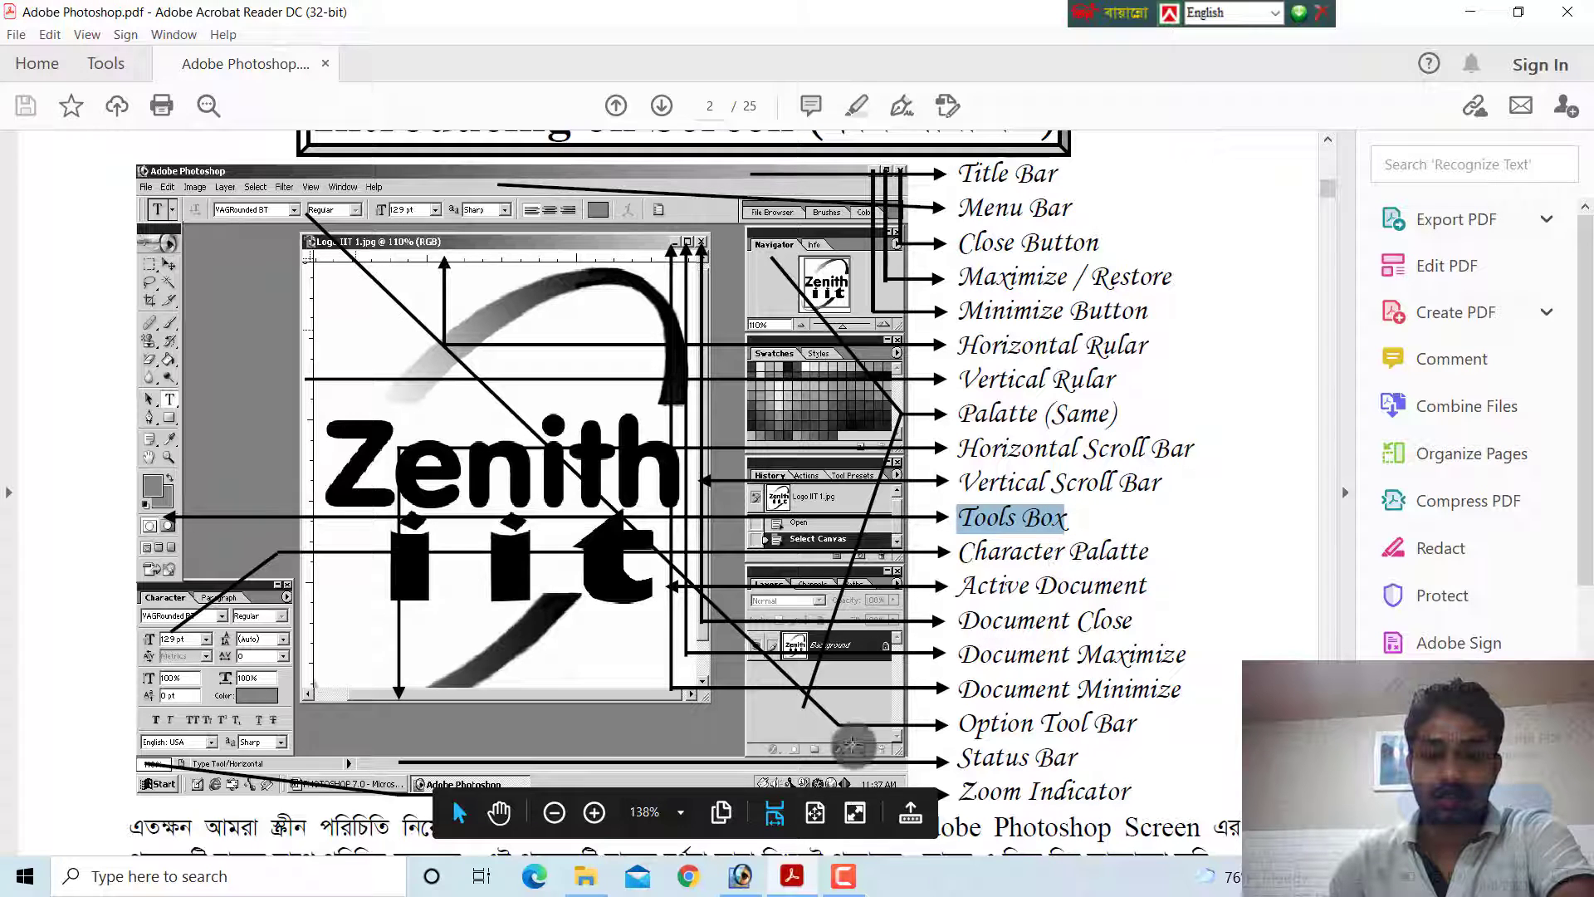
pyautogui.click(755, 868)
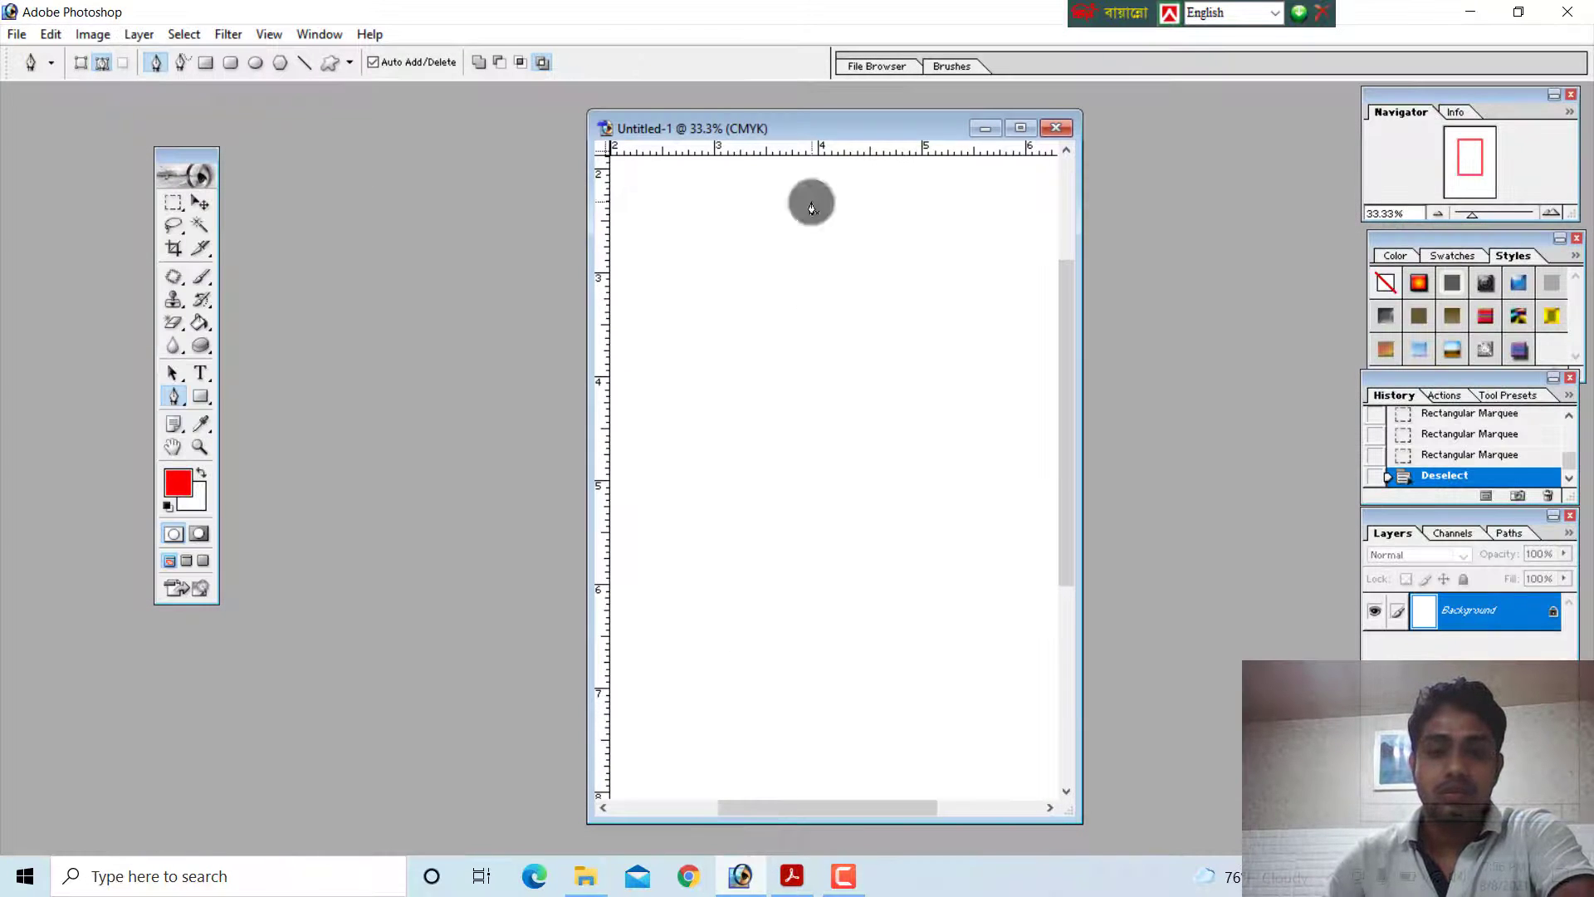
pyautogui.click(202, 370)
pyautogui.click(738, 337)
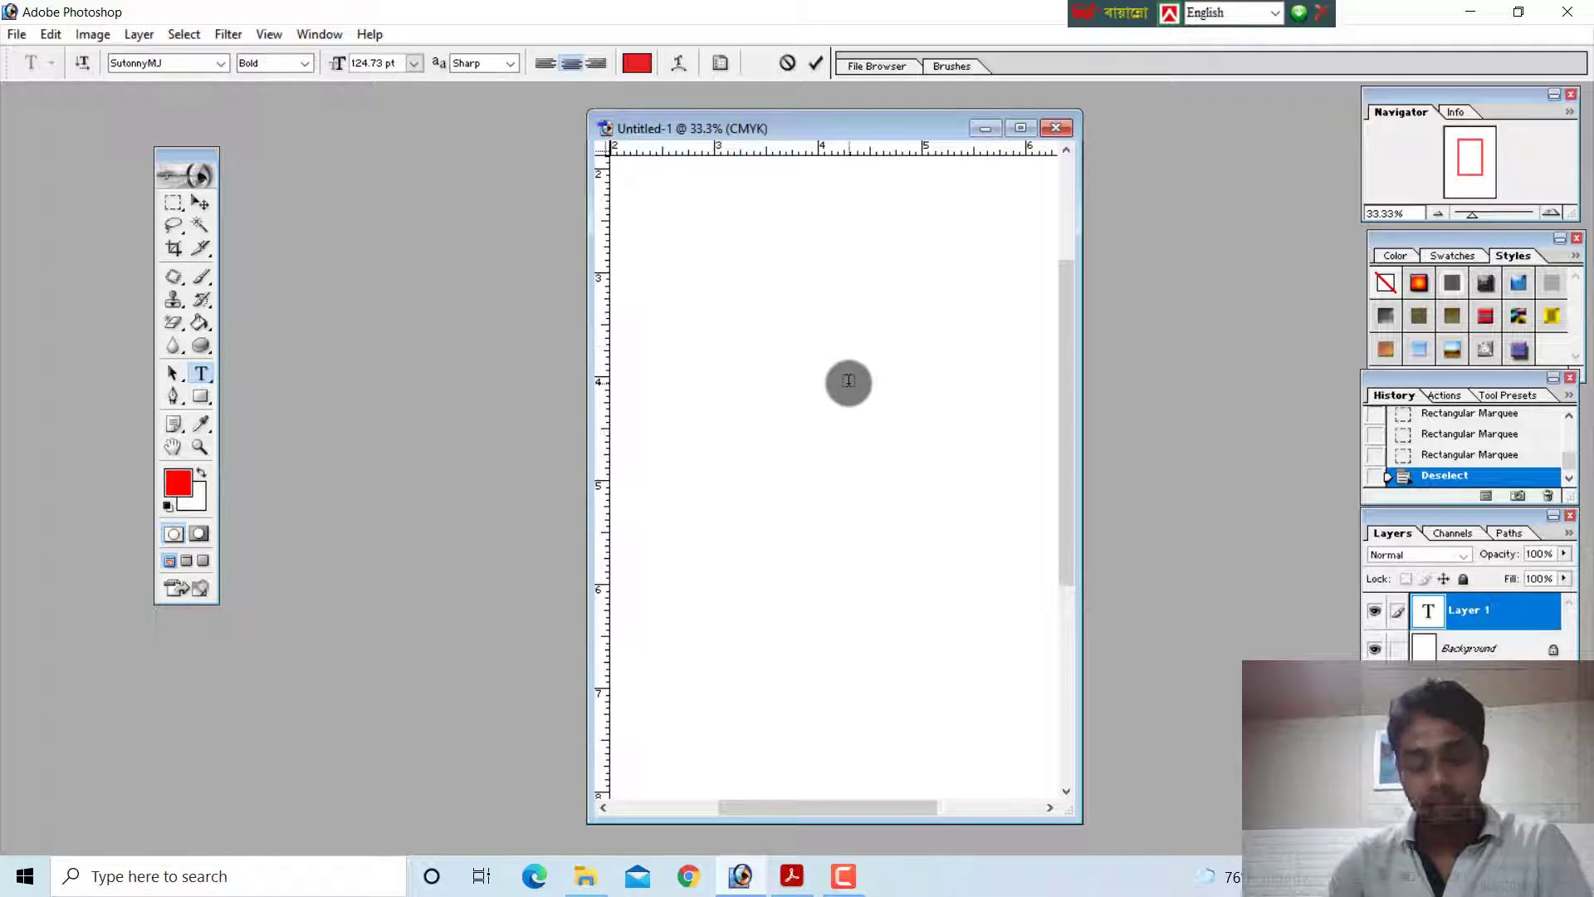
# Try typing letters in the SutonnyMJ font with the English and Bijoy Classic keyboard layouts, and delete them
pyautogui.write('ffa')
pyautogui.press('BackSpace')
pyautogui.press('BackSpace')
pyautogui.press('BackSpace')
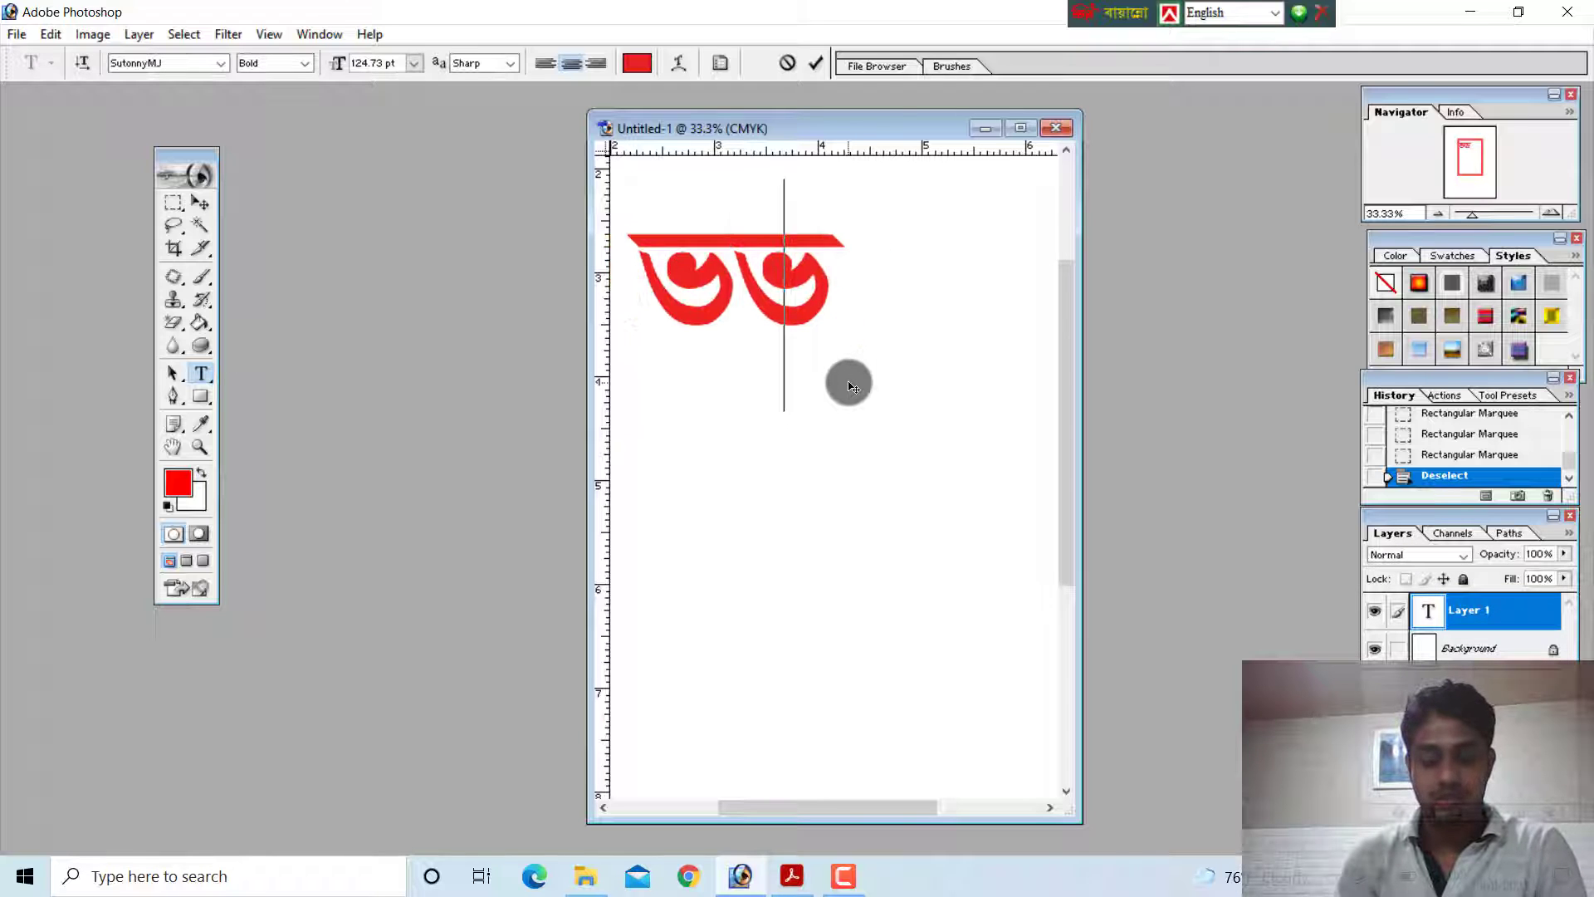
pyautogui.hotkey('ctrl', 'alt', 'b')
pyautogui.write('fqa')
pyautogui.press('BackSpace')
pyautogui.press('BackSpace')
pyautogui.press('BackSpace')
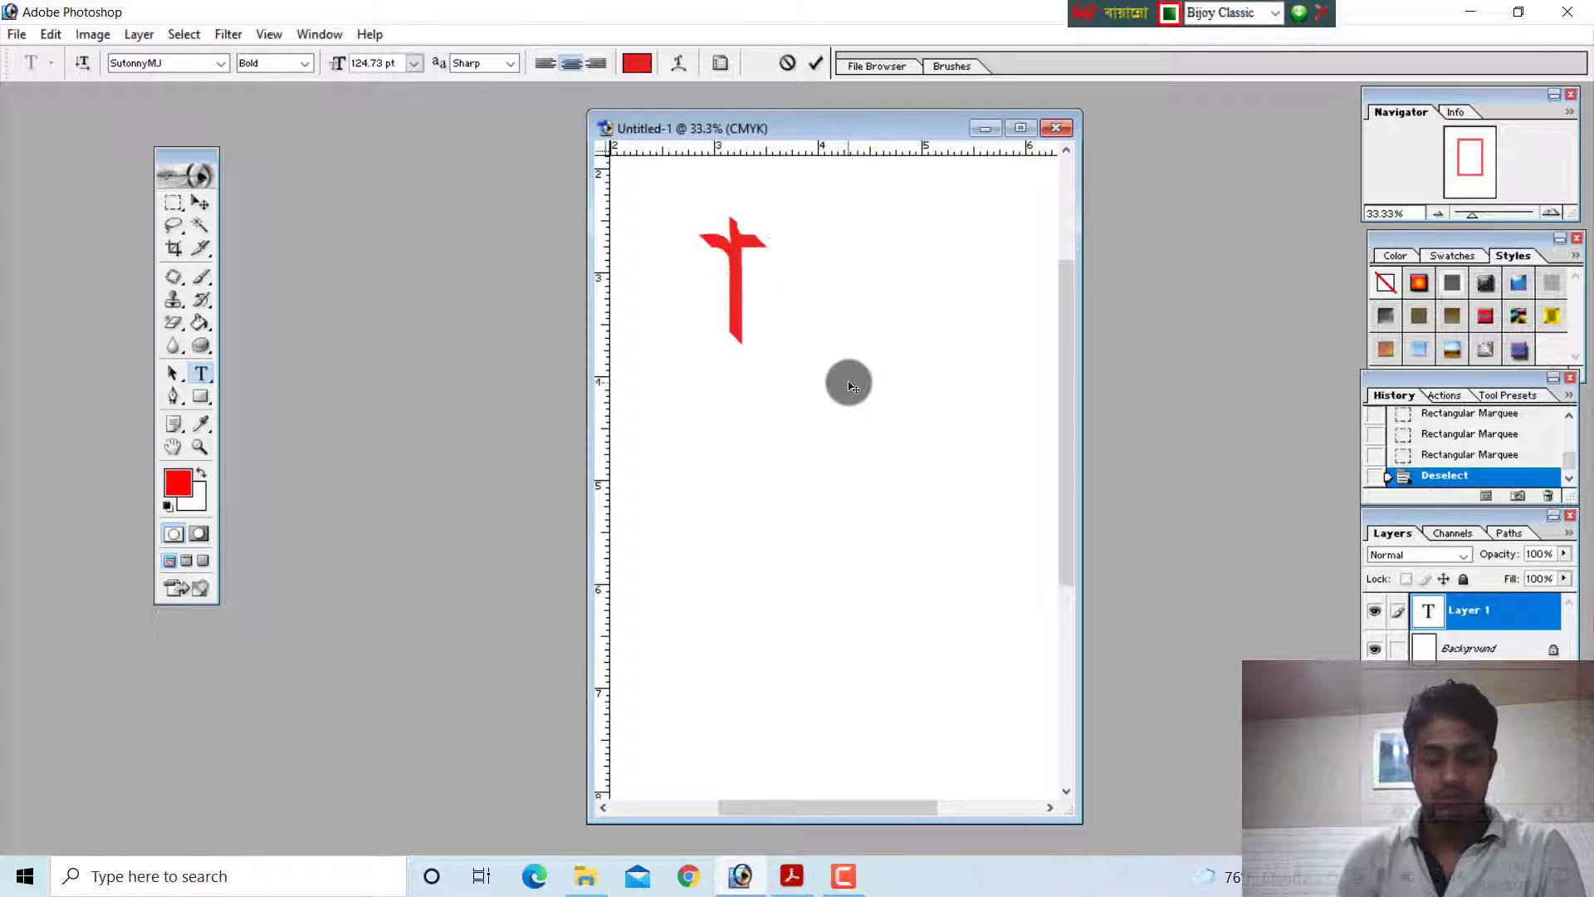
pyautogui.write('fa')
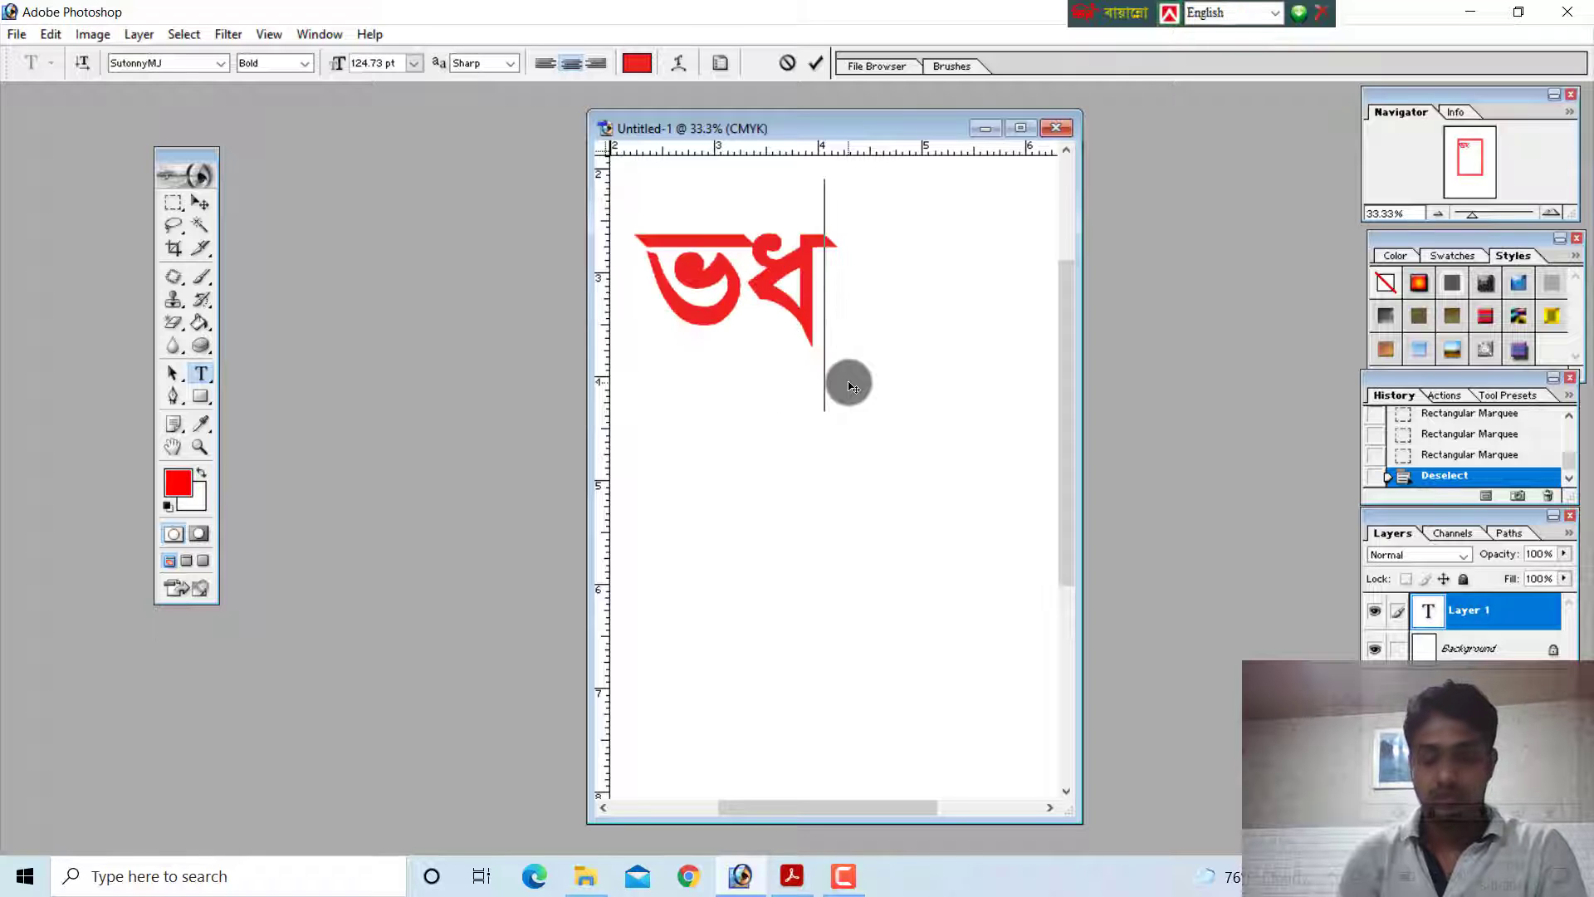
pyautogui.press('BackSpace')
pyautogui.press('BackSpace')
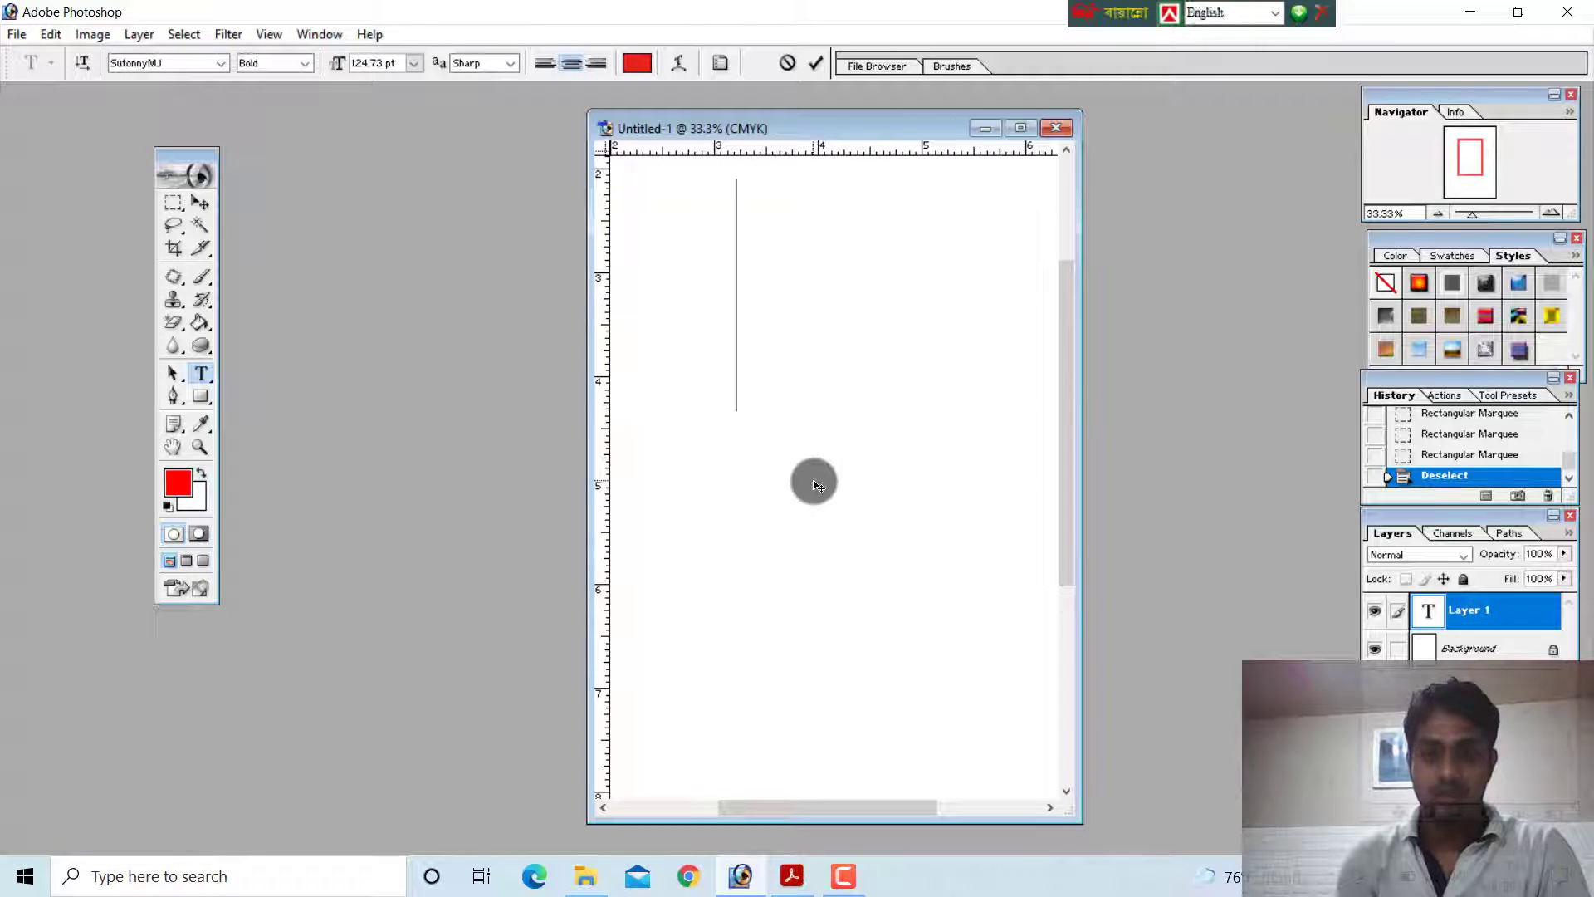
pyautogui.write('fa')
pyautogui.press('BackSpace')
pyautogui.press('BackSpace')
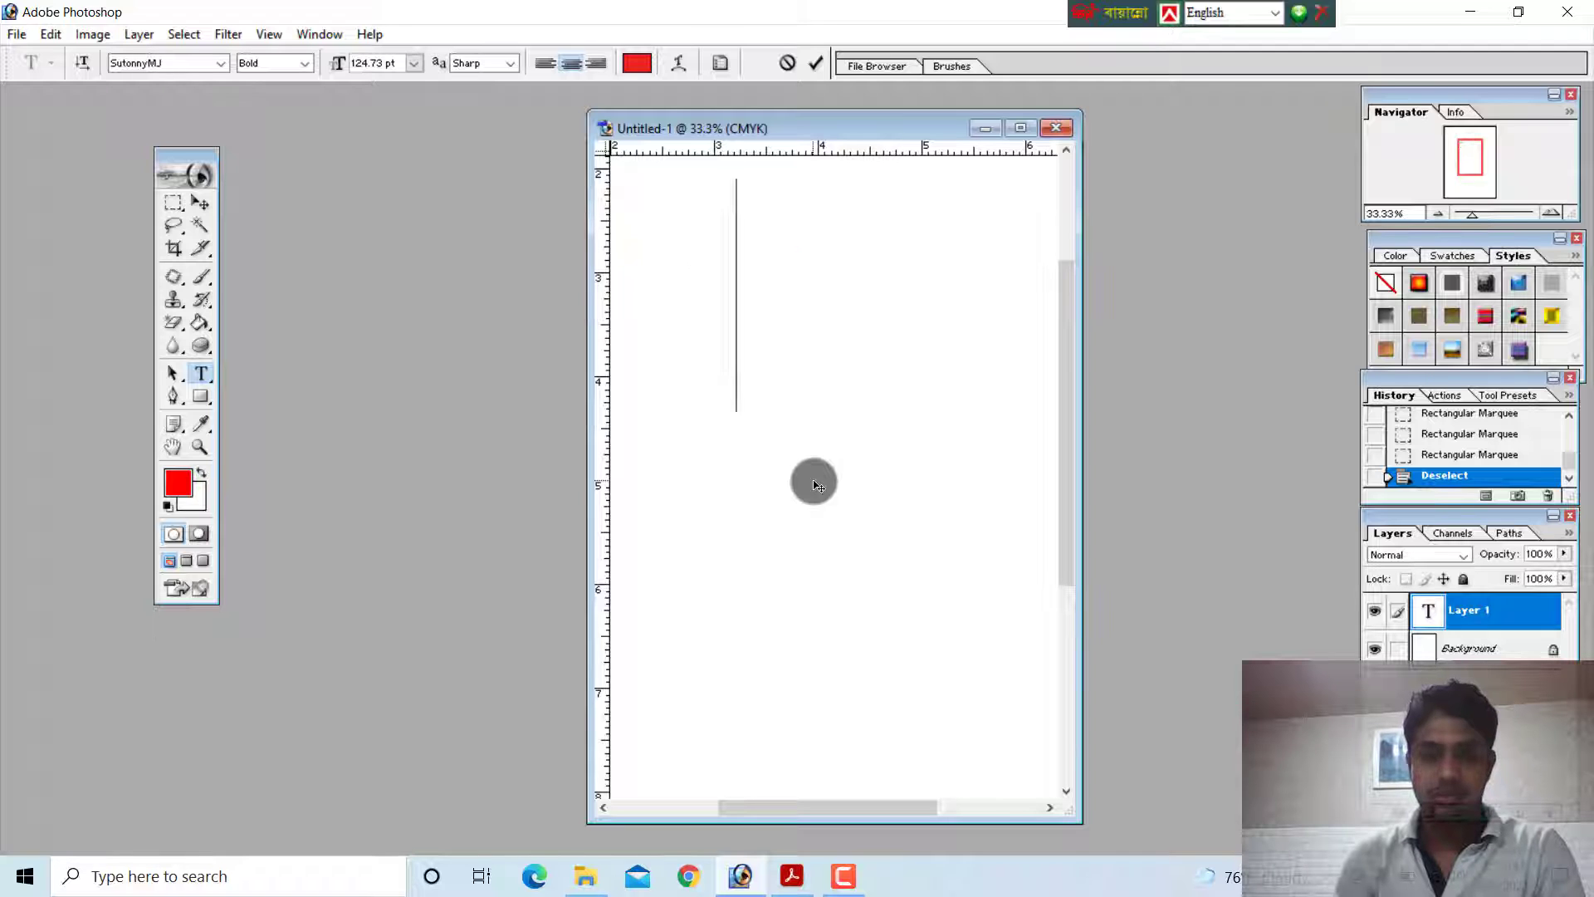
# Set the font family of the new text to Times New Roman
pyautogui.click(220, 63)
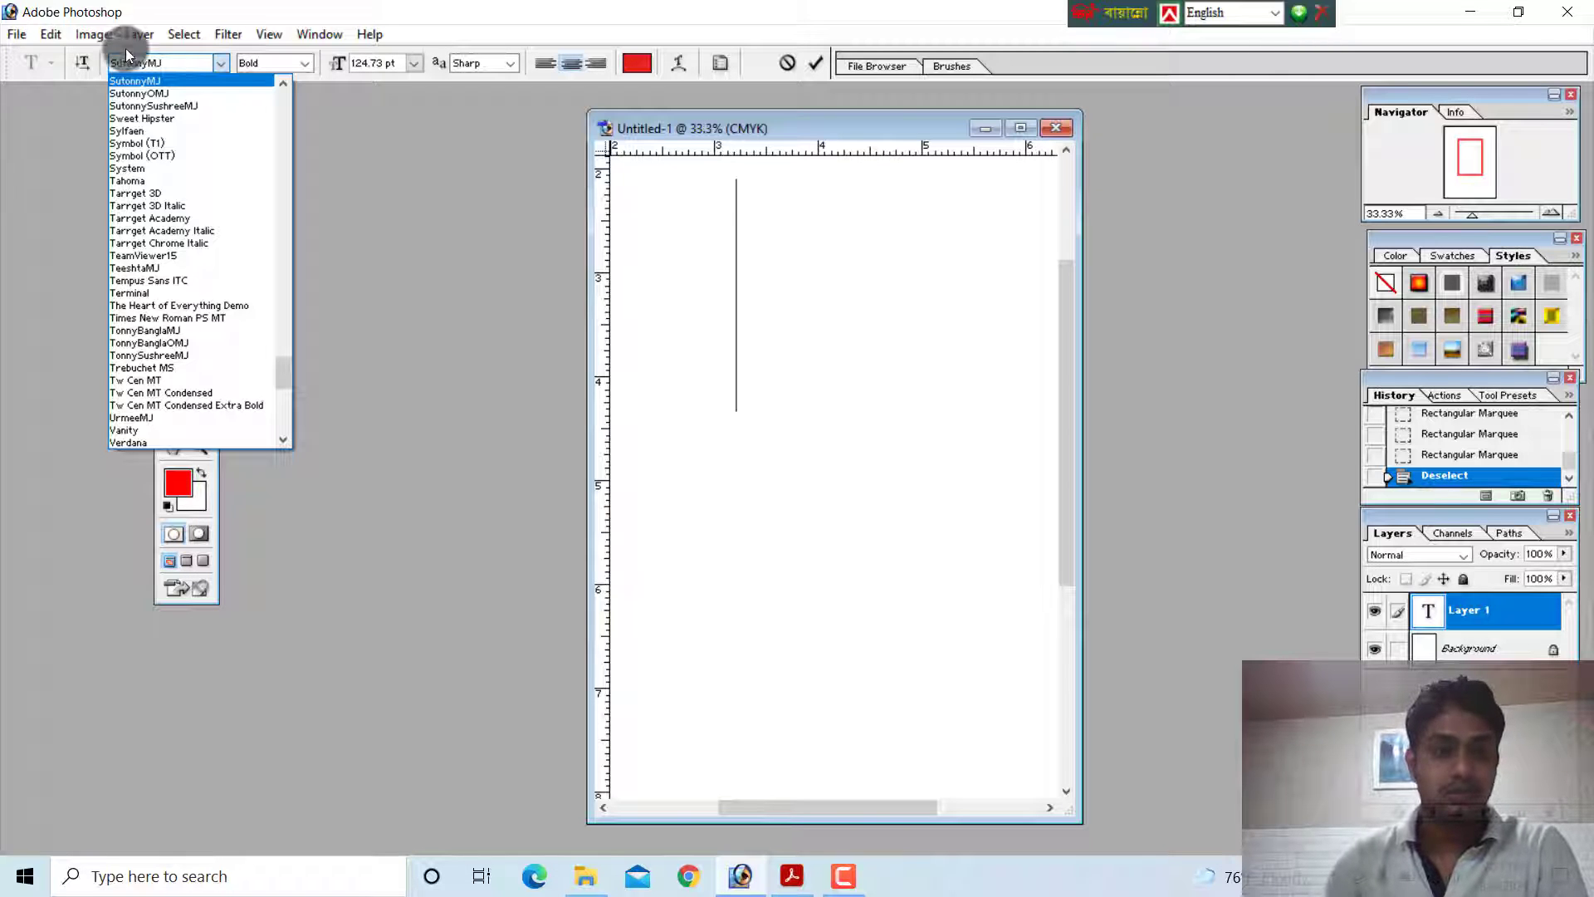
pyautogui.click(173, 65)
pyautogui.write('Times New Roman PS MT')
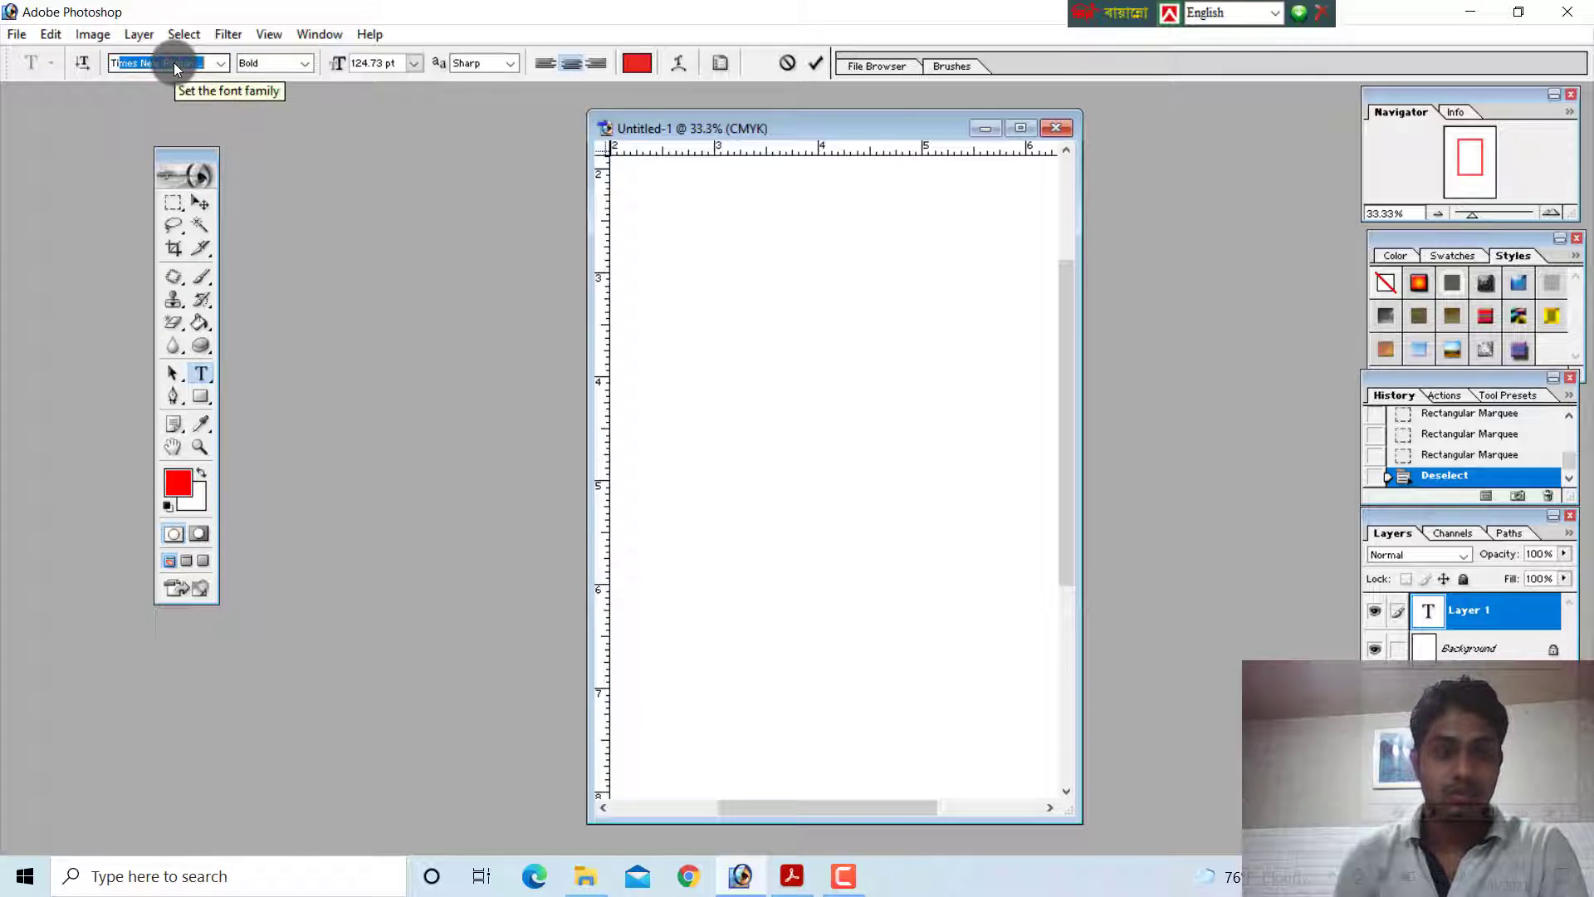
pyautogui.press('Return')
# Enter a sample first name in lowercase as the text, and move it down so the whole word fits in the document view
pyautogui.write('faruk')
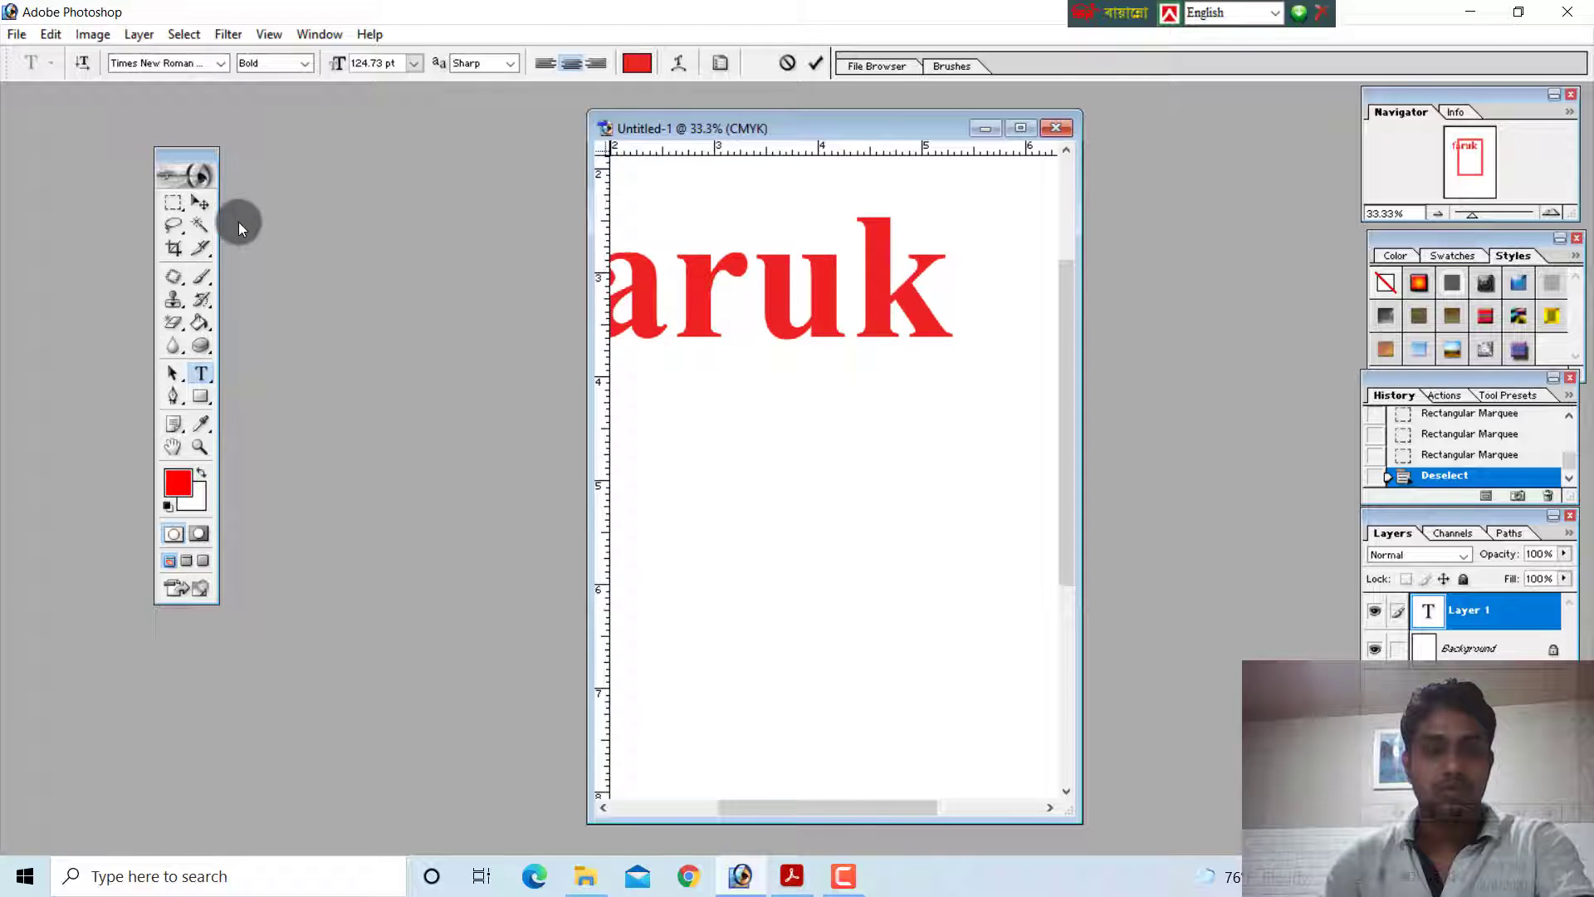
pyautogui.click(200, 203)
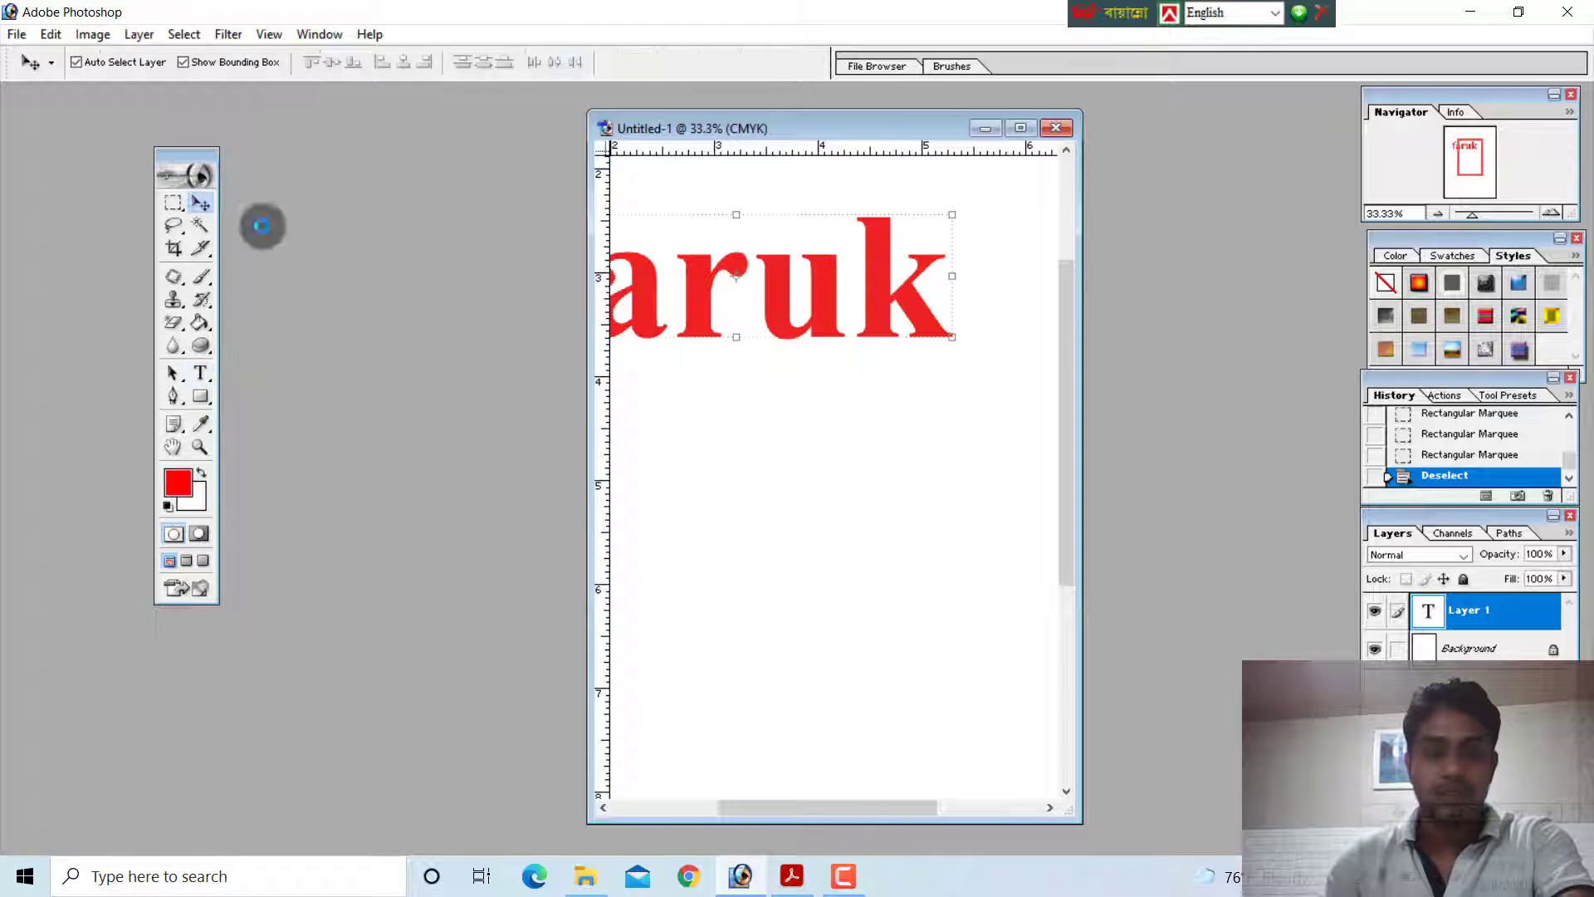
pyautogui.moveTo(786, 299); pyautogui.dragTo(889, 364)
# Show the Character palette and look at its Paragraph settings before returning to the Character settings
pyautogui.click(322, 34)
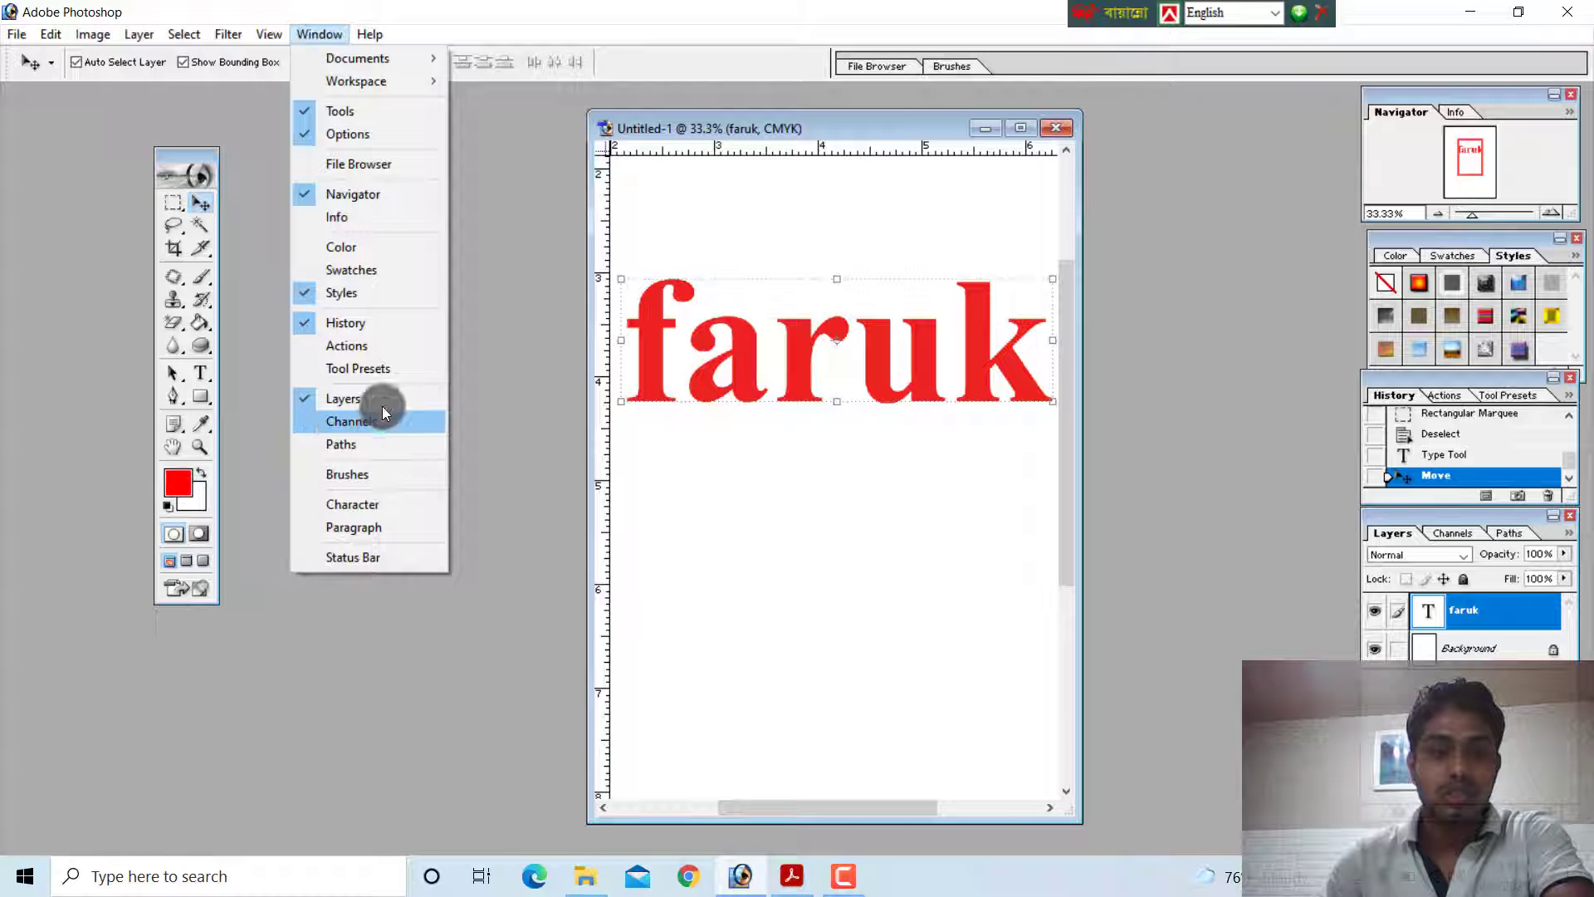
pyautogui.click(380, 504)
pyautogui.click(1252, 114)
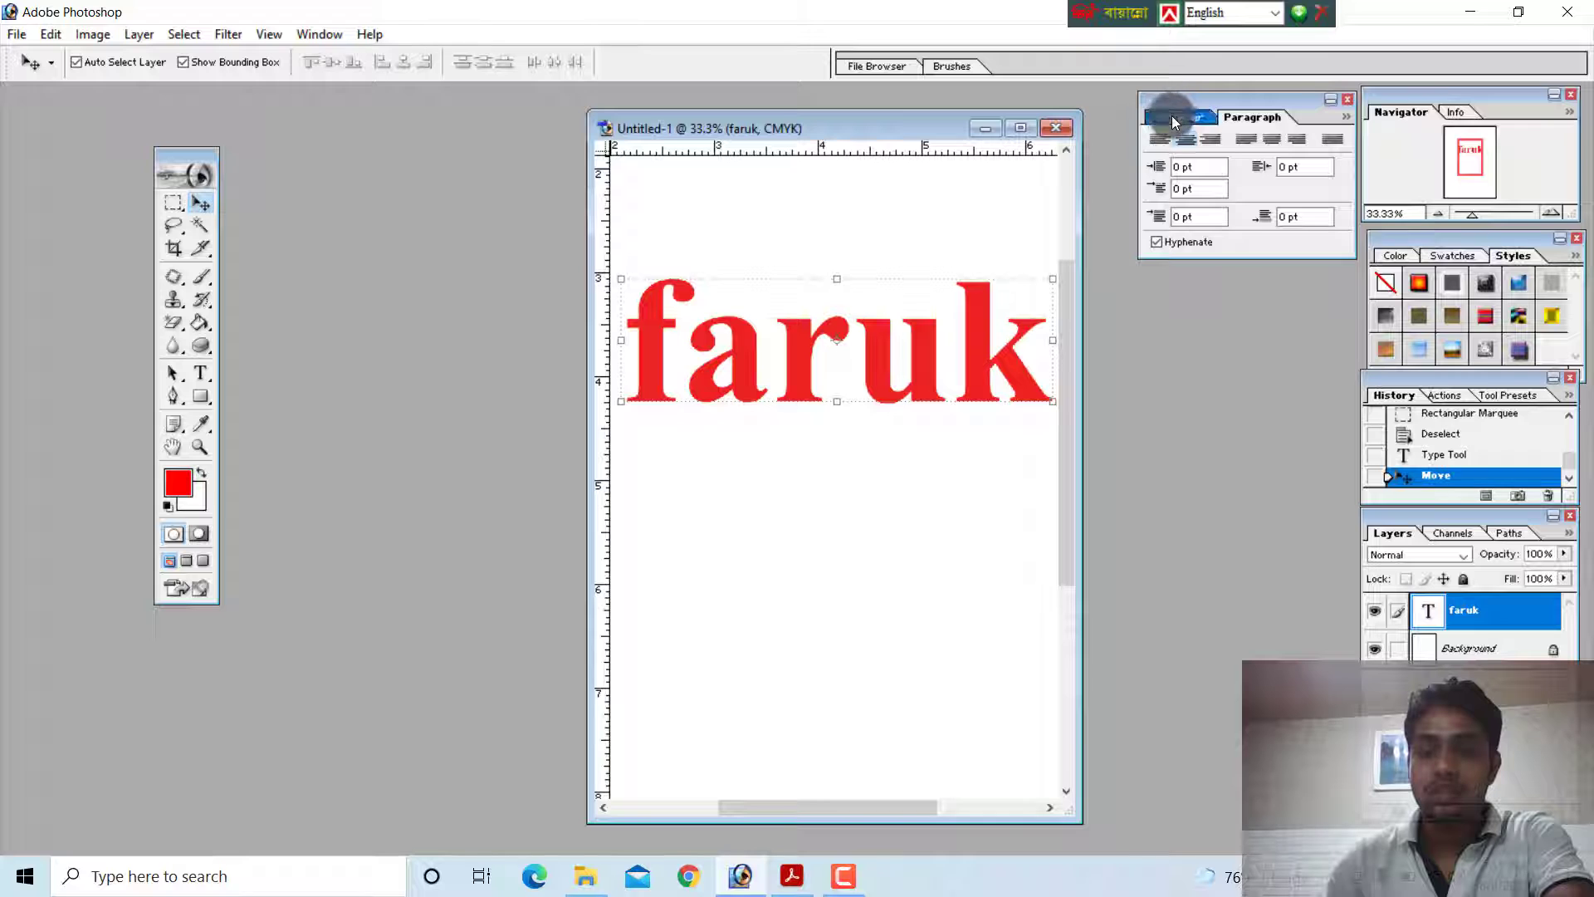
pyautogui.click(1172, 117)
pyautogui.click(1237, 118)
pyautogui.click(1169, 117)
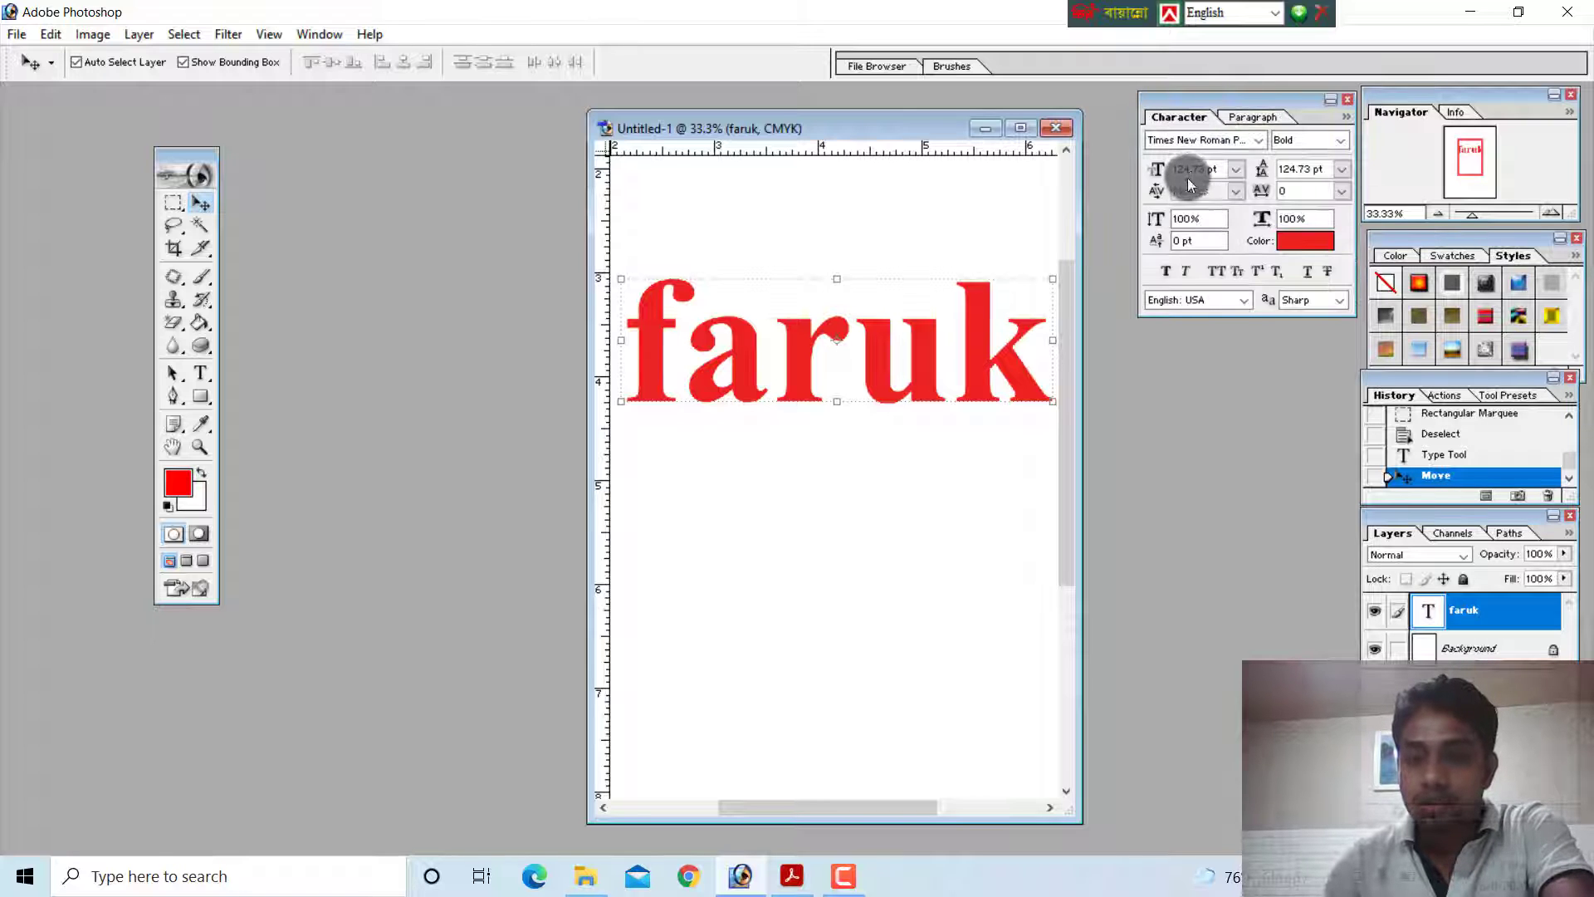
# Look through the font list, try the Bold Italic style on the text, and set its style to Roman
pyautogui.click(1257, 141)
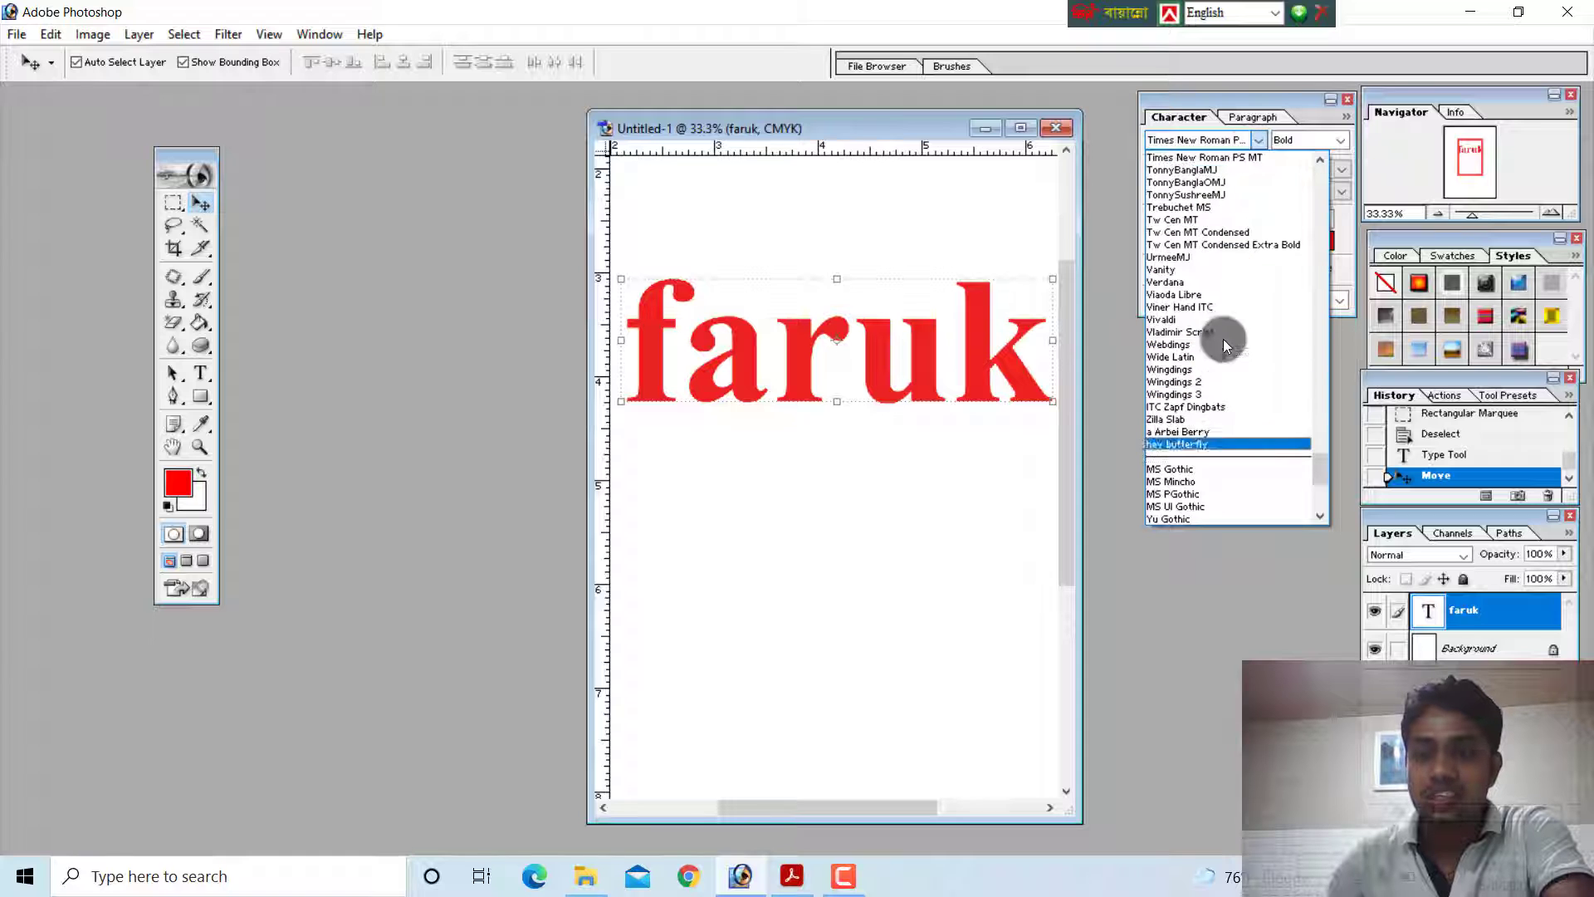
pyautogui.click(1249, 134)
pyautogui.click(1341, 139)
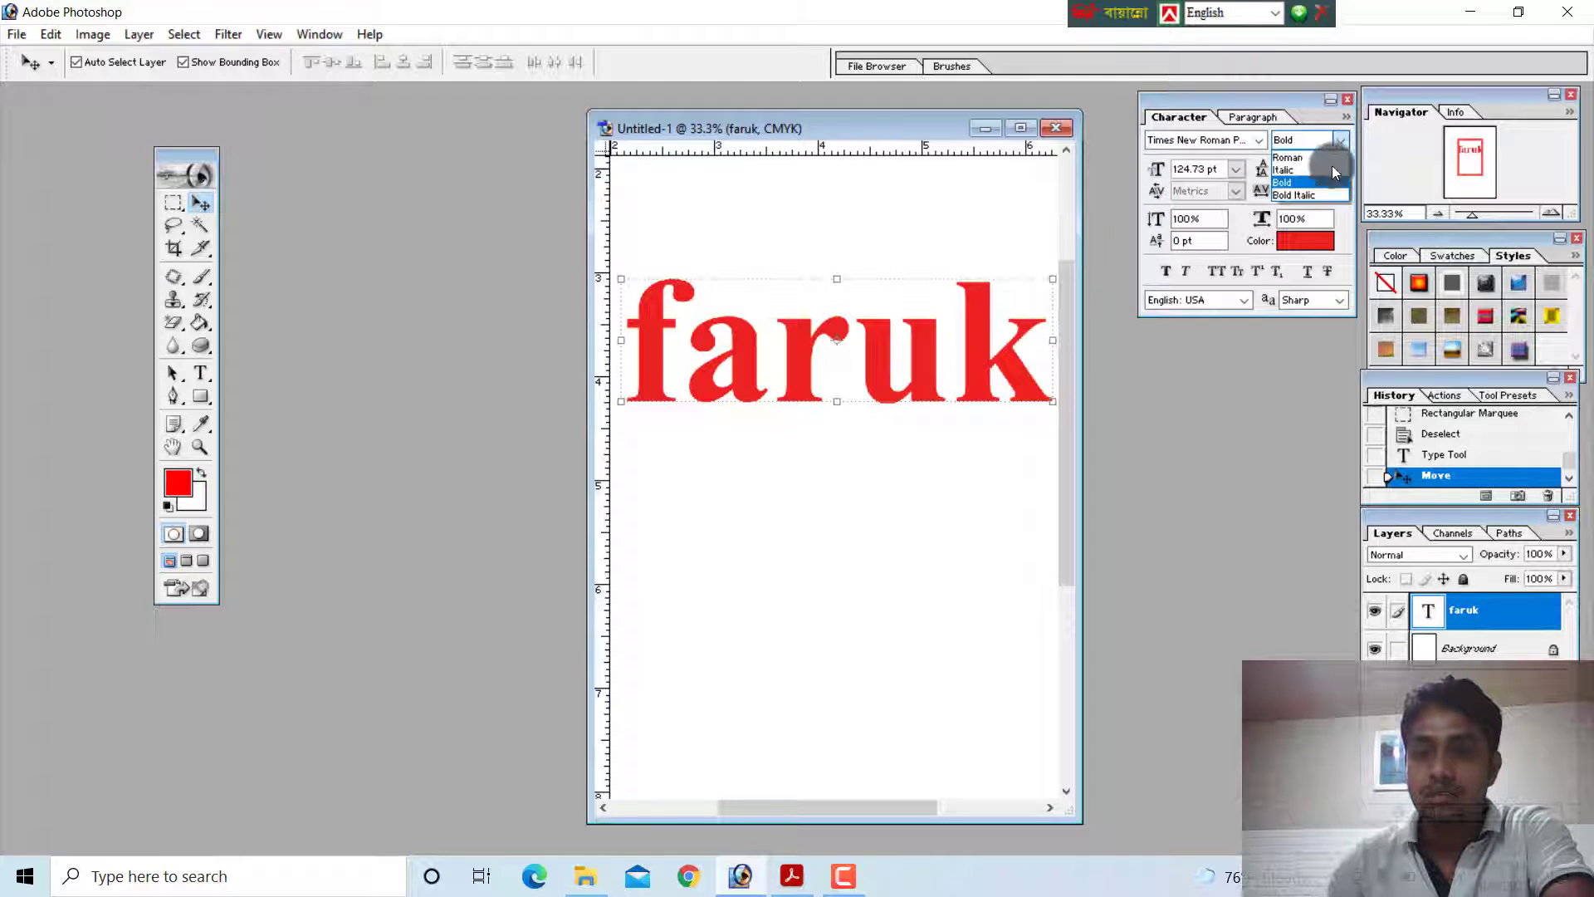
pyautogui.click(1318, 192)
pyautogui.click(1340, 141)
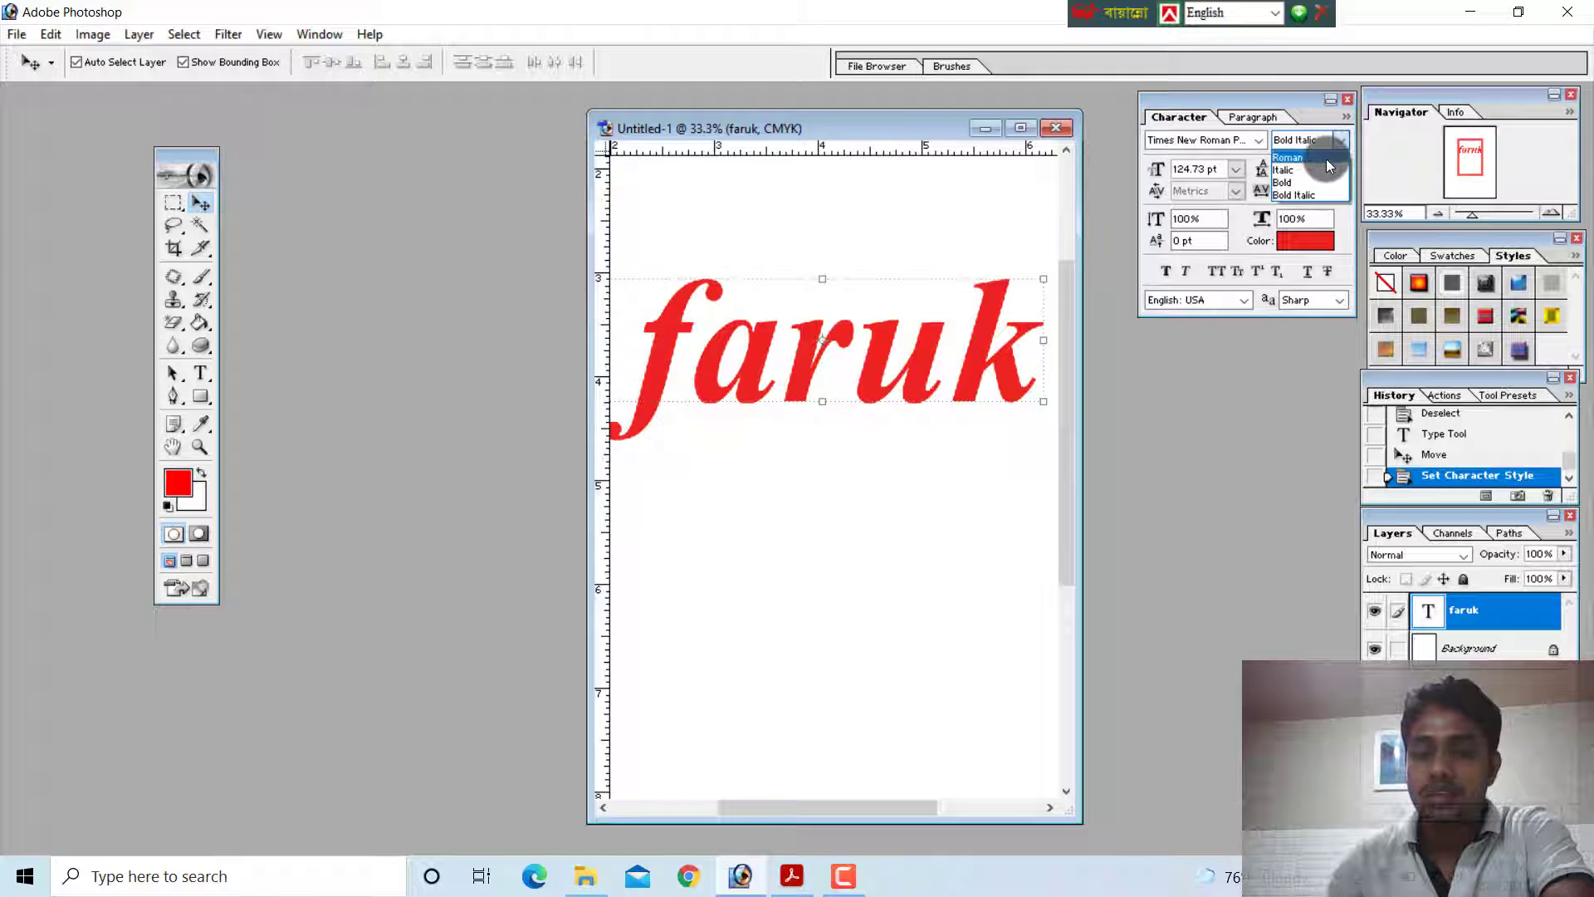
pyautogui.click(1327, 158)
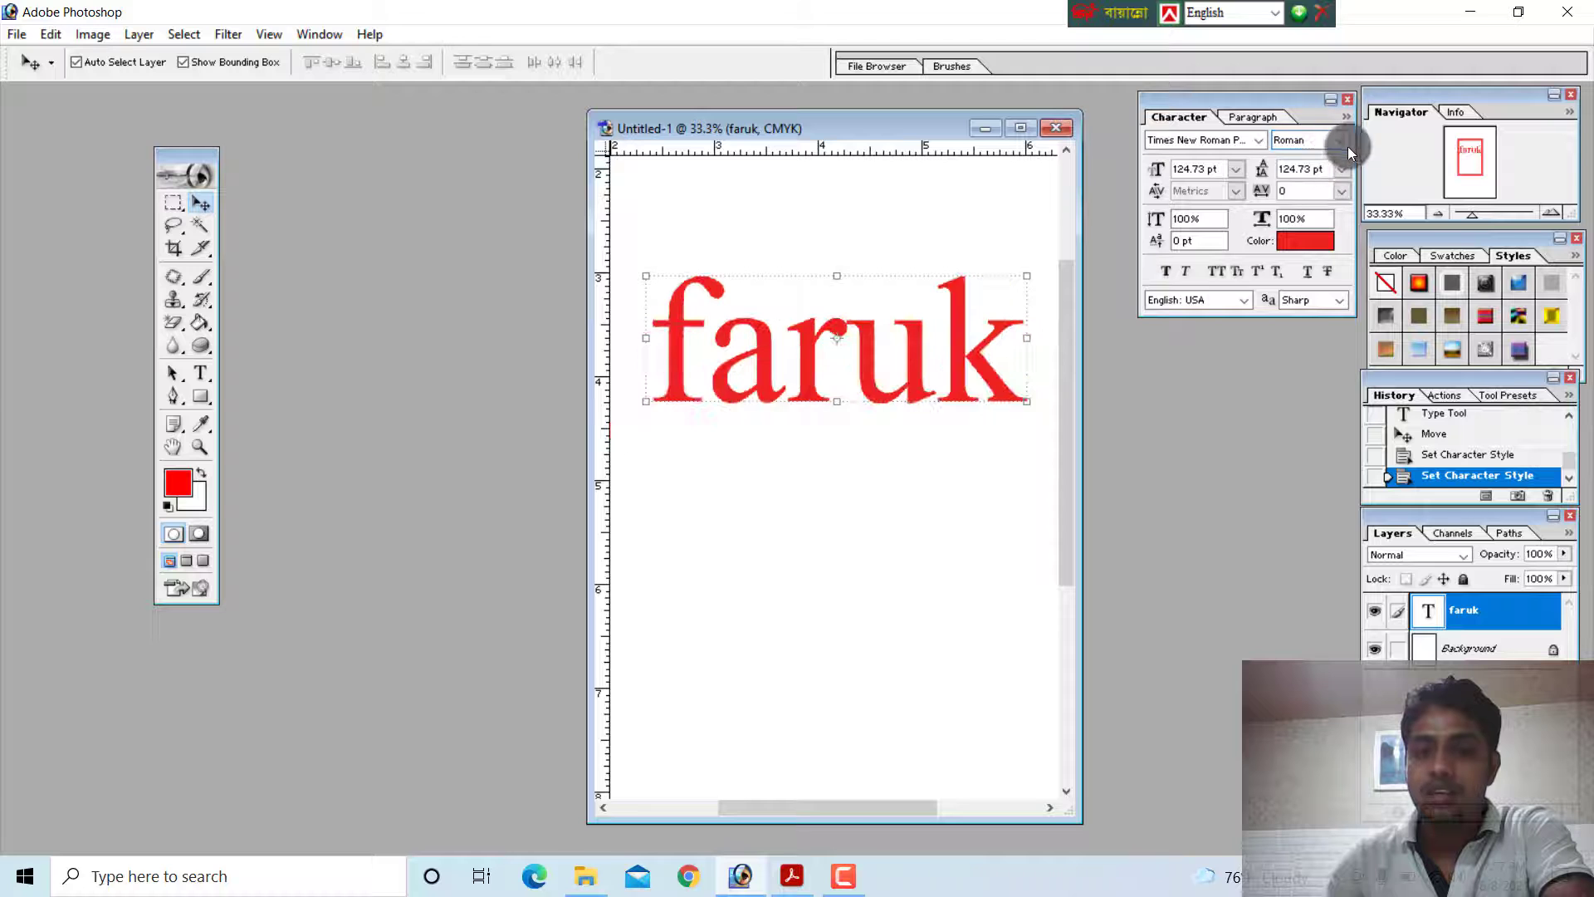
# Try the preset font sizes 9 pt and 72 pt on the text
pyautogui.click(1235, 169)
pyautogui.click(1217, 262)
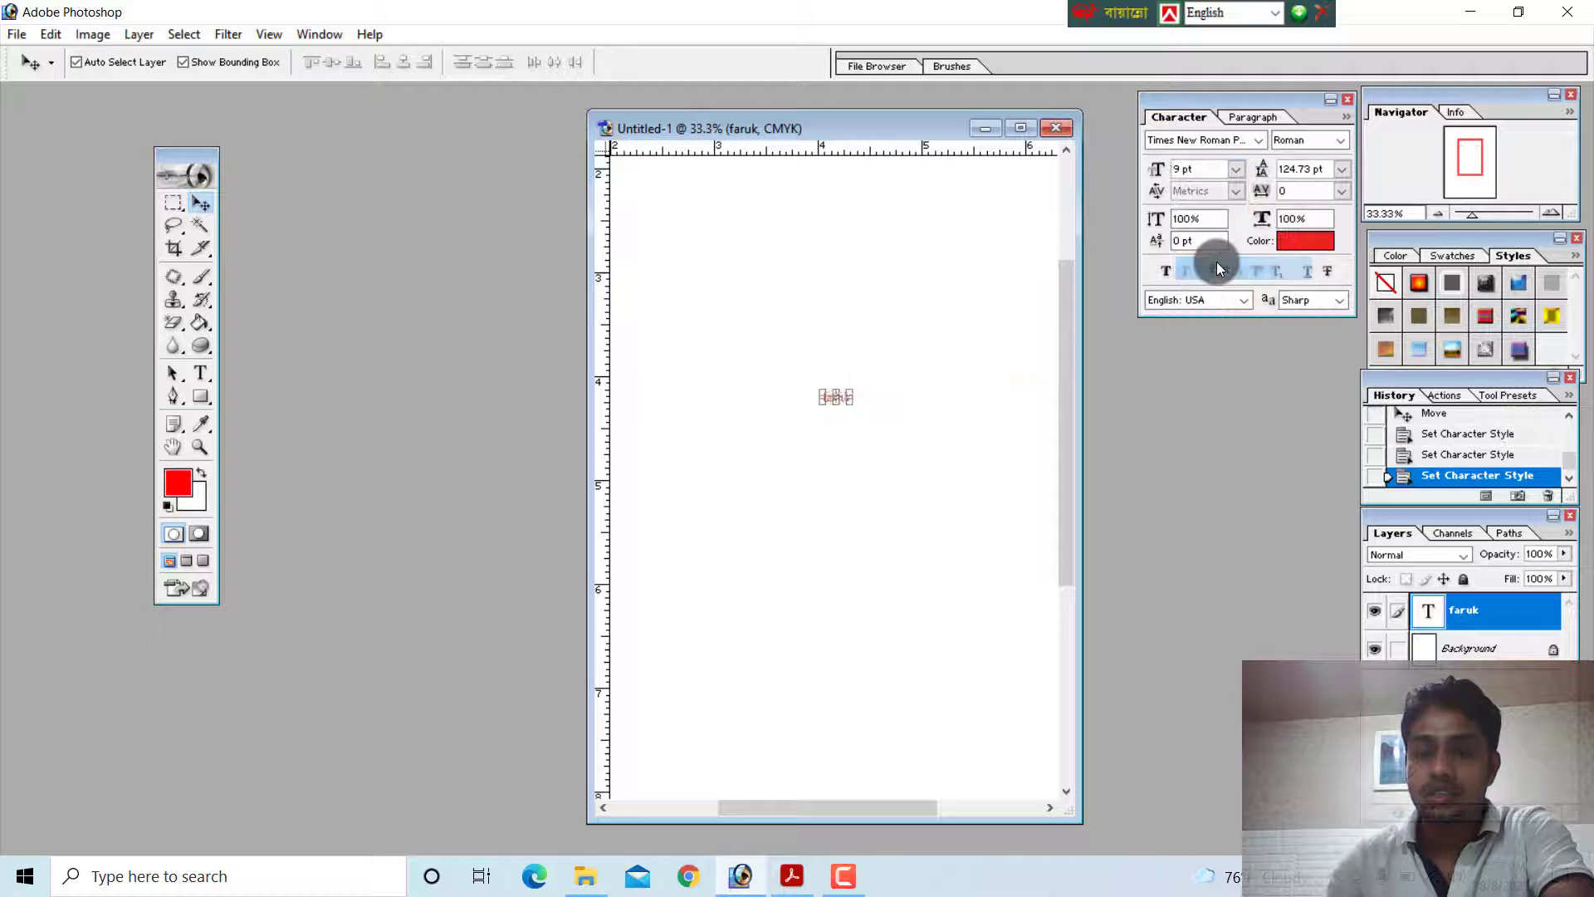
pyautogui.click(1231, 169)
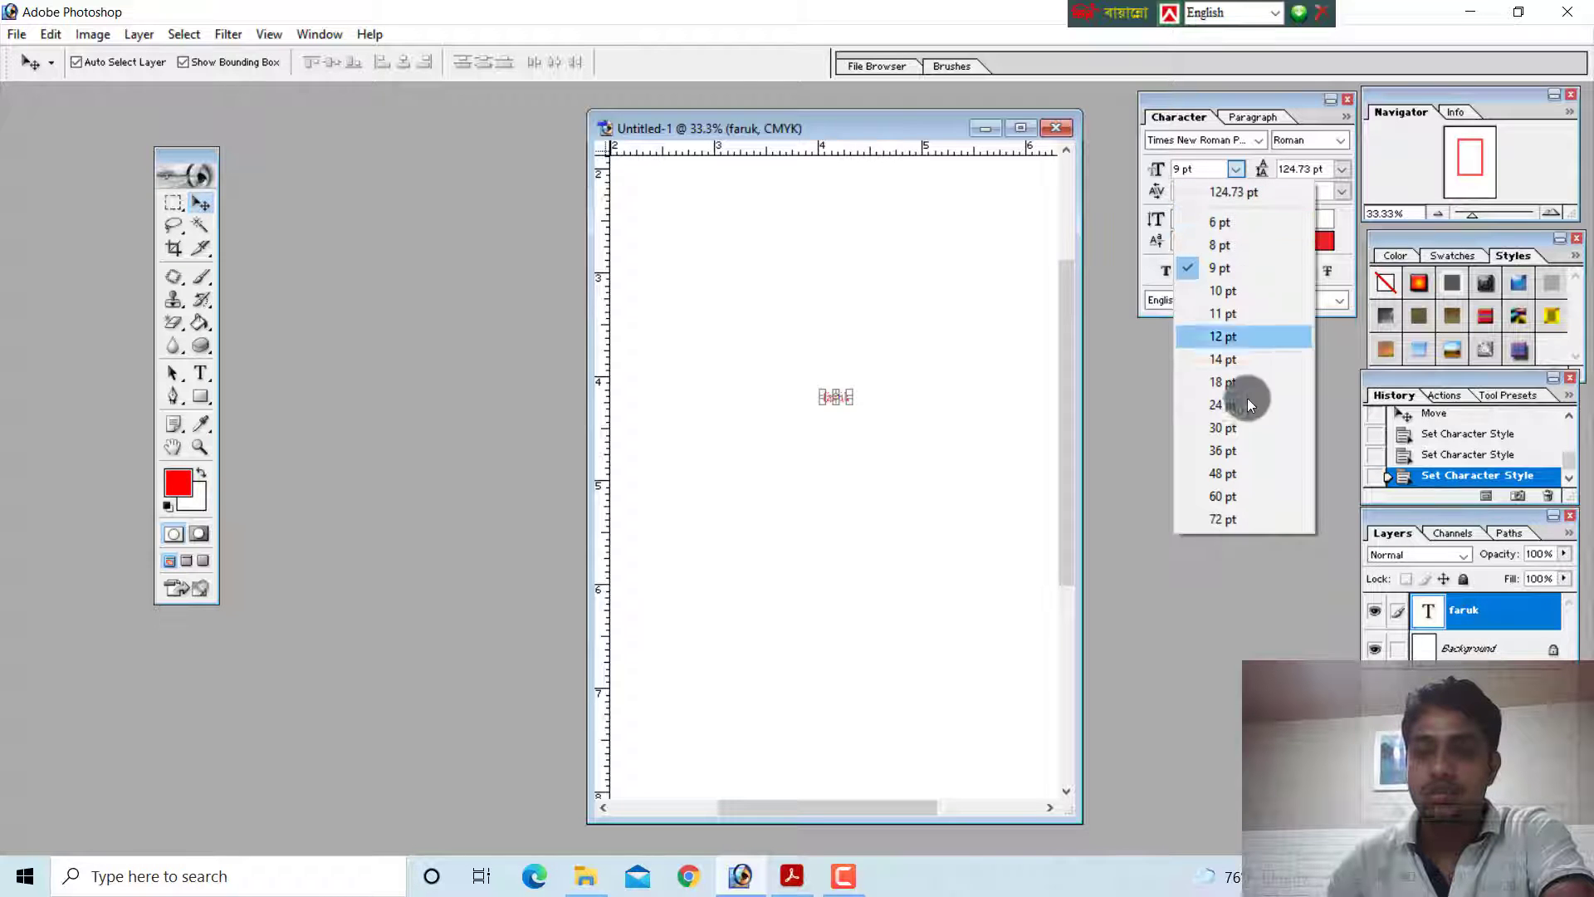
pyautogui.click(1228, 510)
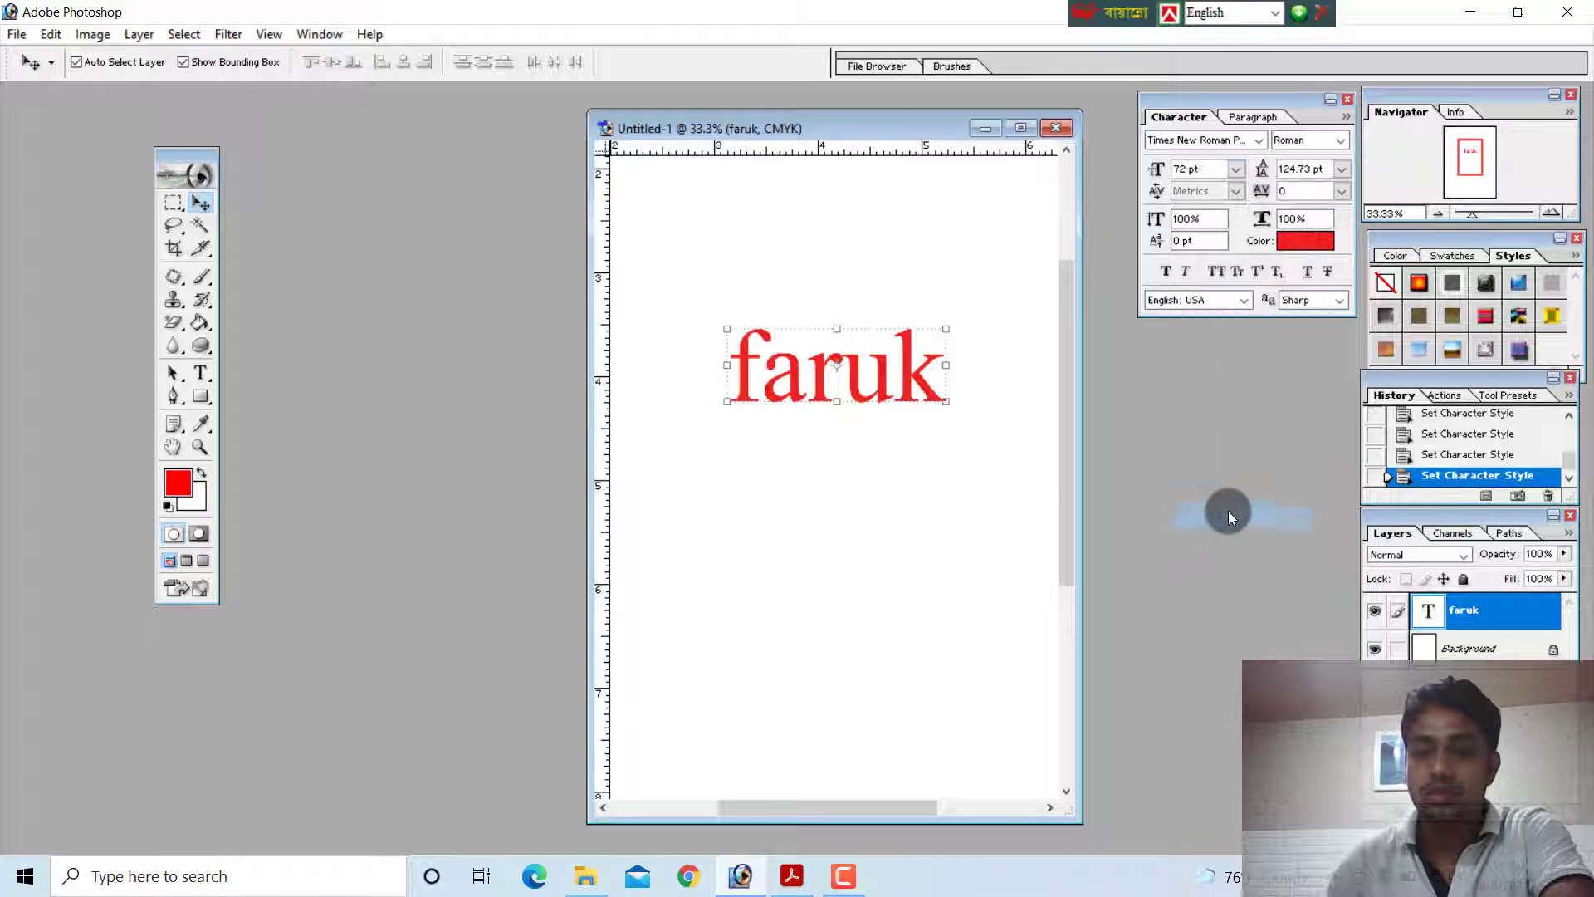
# Try font sizes of 100 pt and 200 pt, settle on 100 pt, and move the text slightly down
pyautogui.click(1199, 168)
pyautogui.write('100')
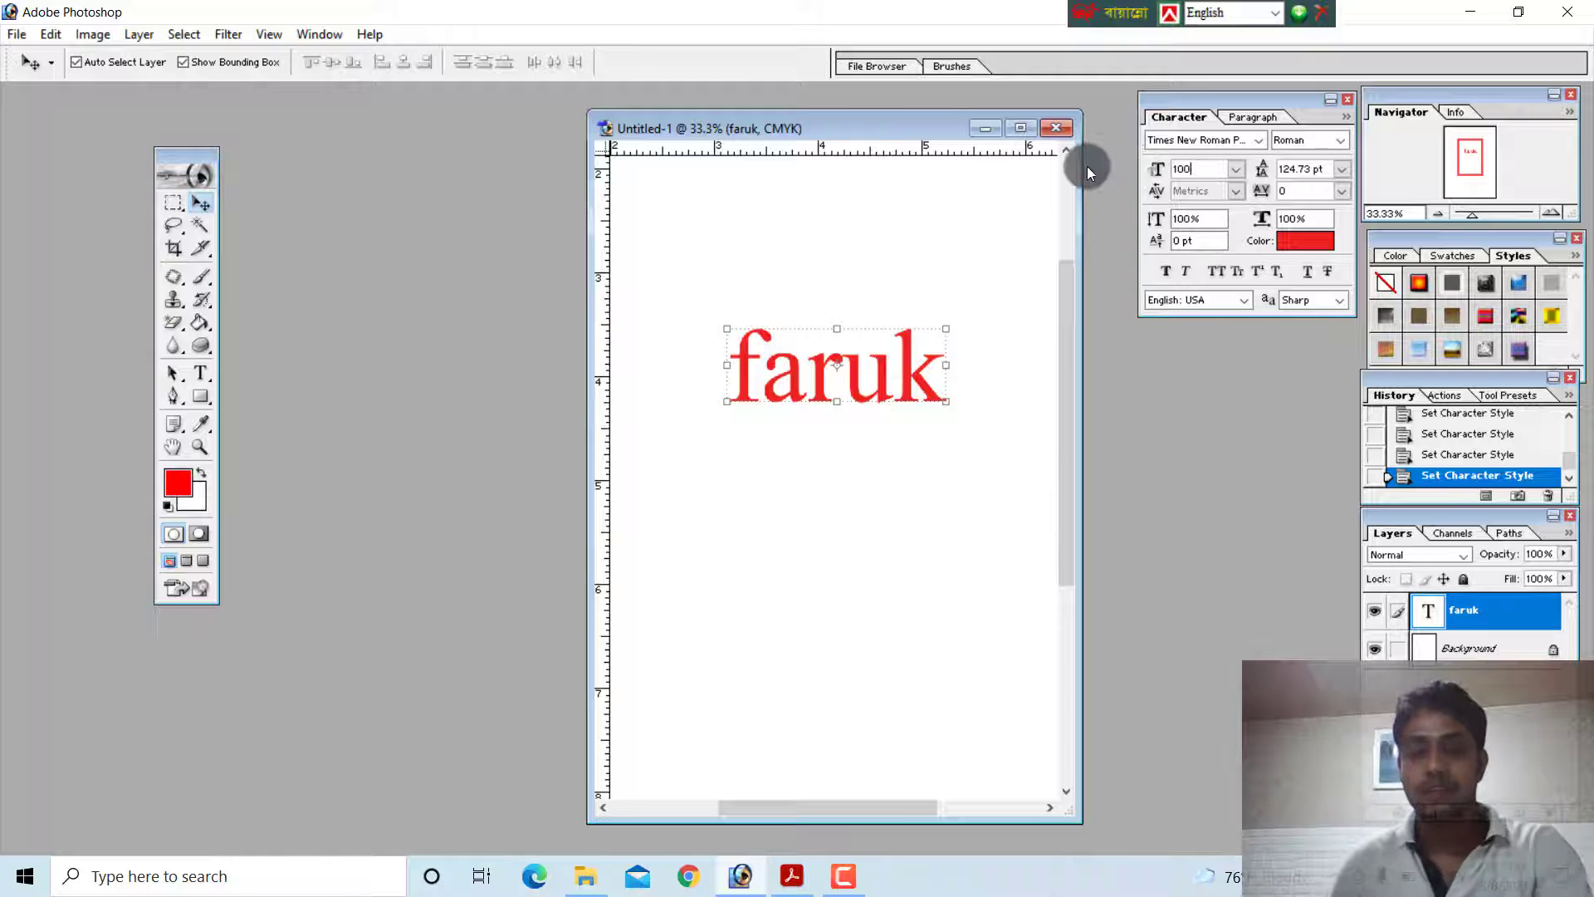
pyautogui.press('Return')
pyautogui.click(1200, 169)
pyautogui.write('20')
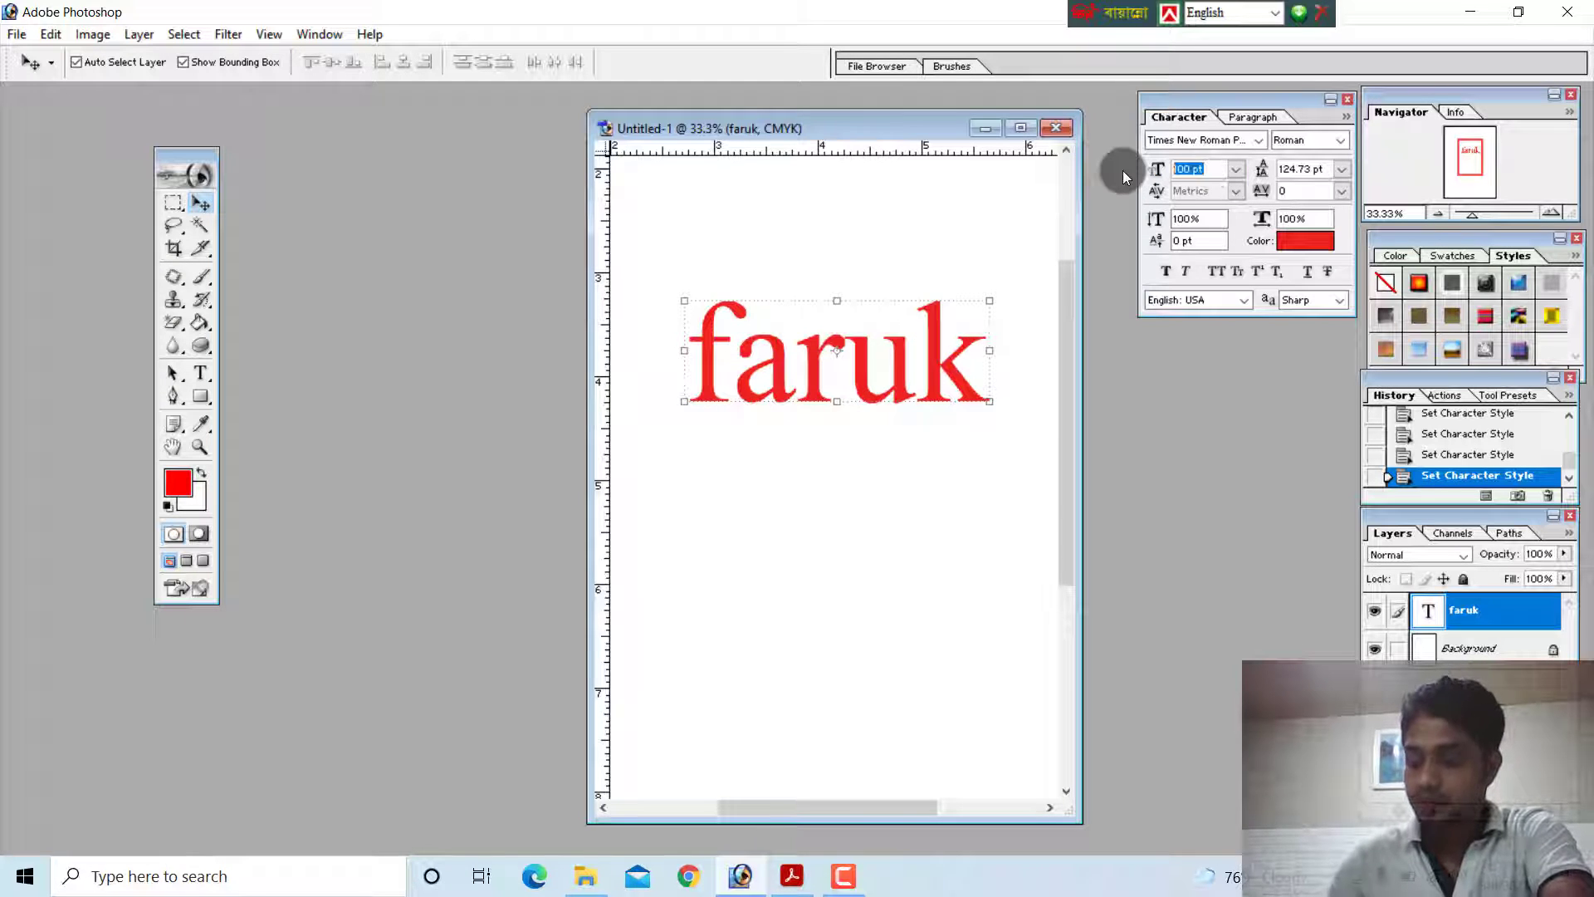
pyautogui.write('0')
pyautogui.press('Return')
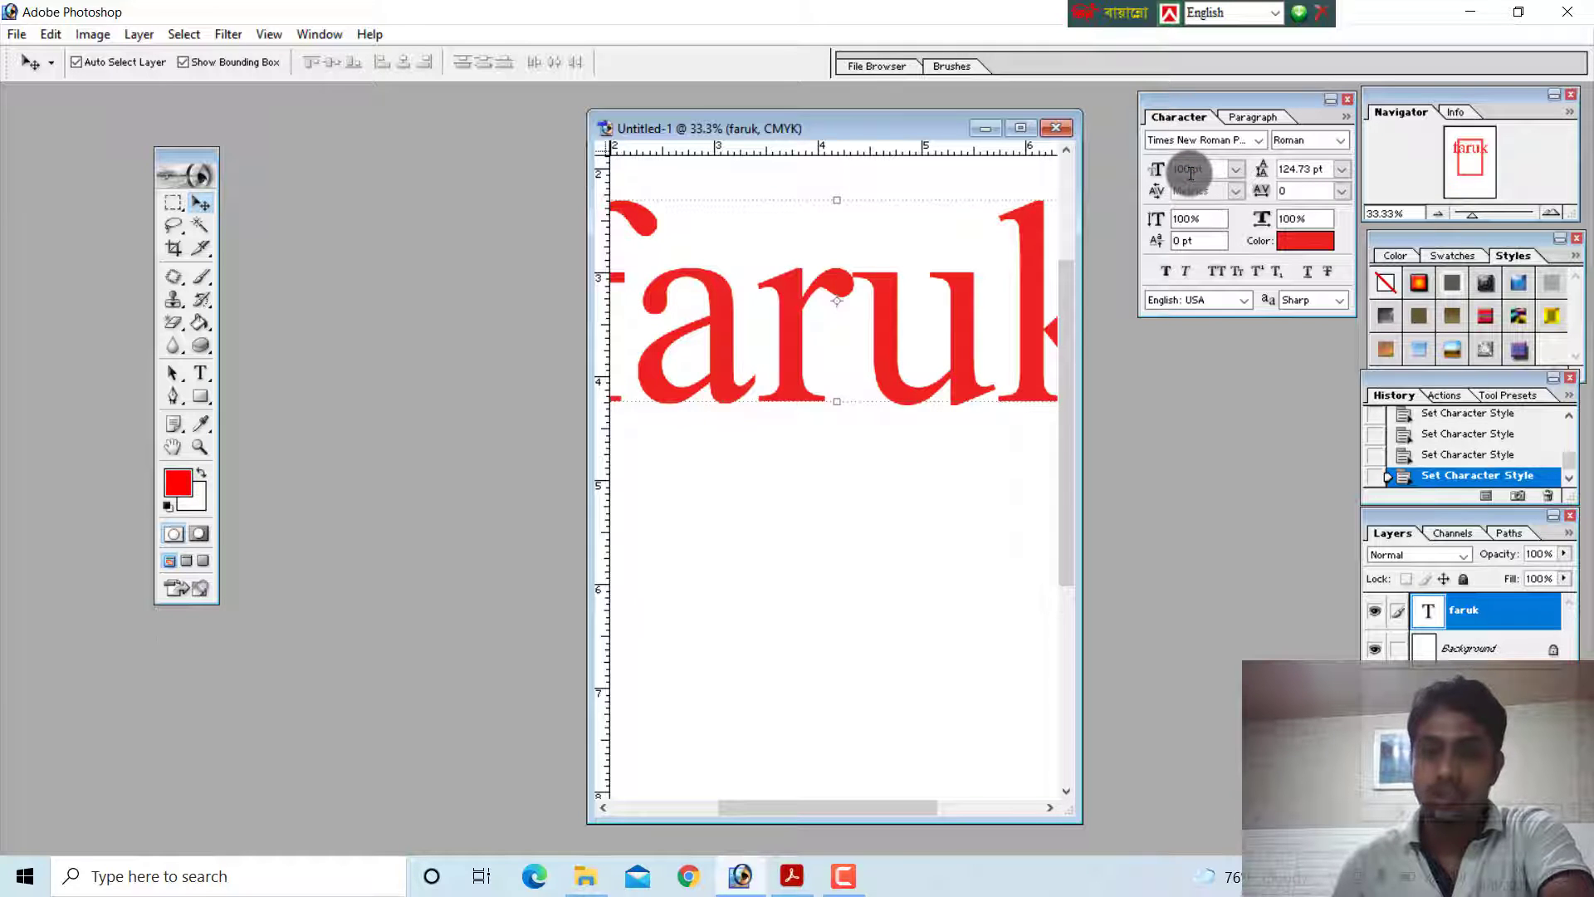
pyautogui.moveTo(905, 363); pyautogui.dragTo(904, 372)
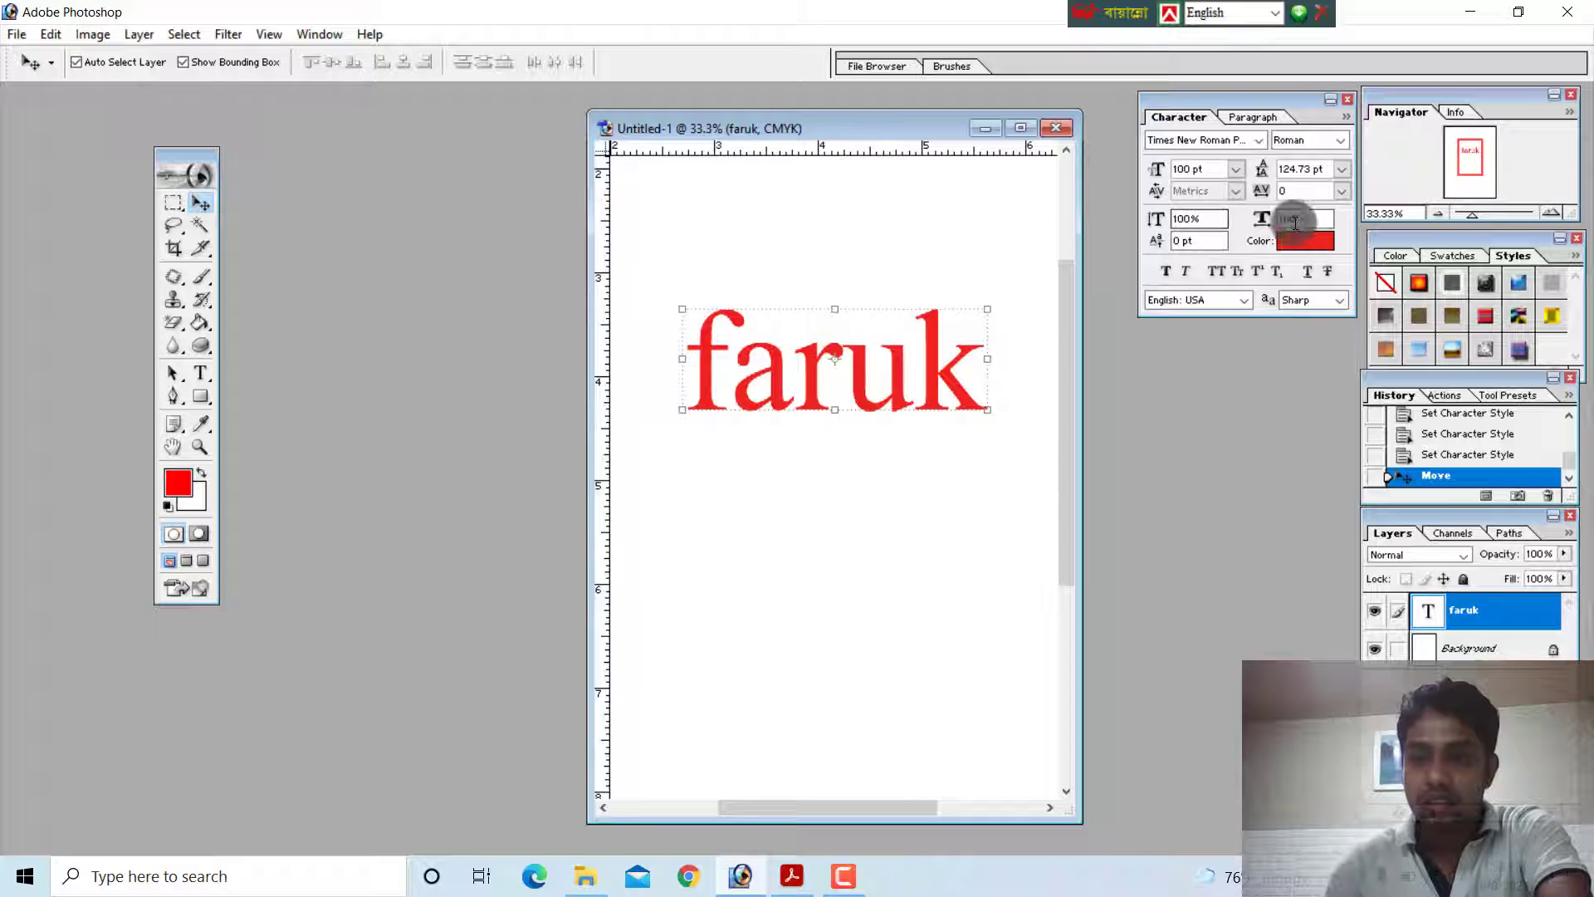
# Apply faux bold and faux italic to the text, and switch All Caps and Small Caps on and off again
pyautogui.click(1170, 271)
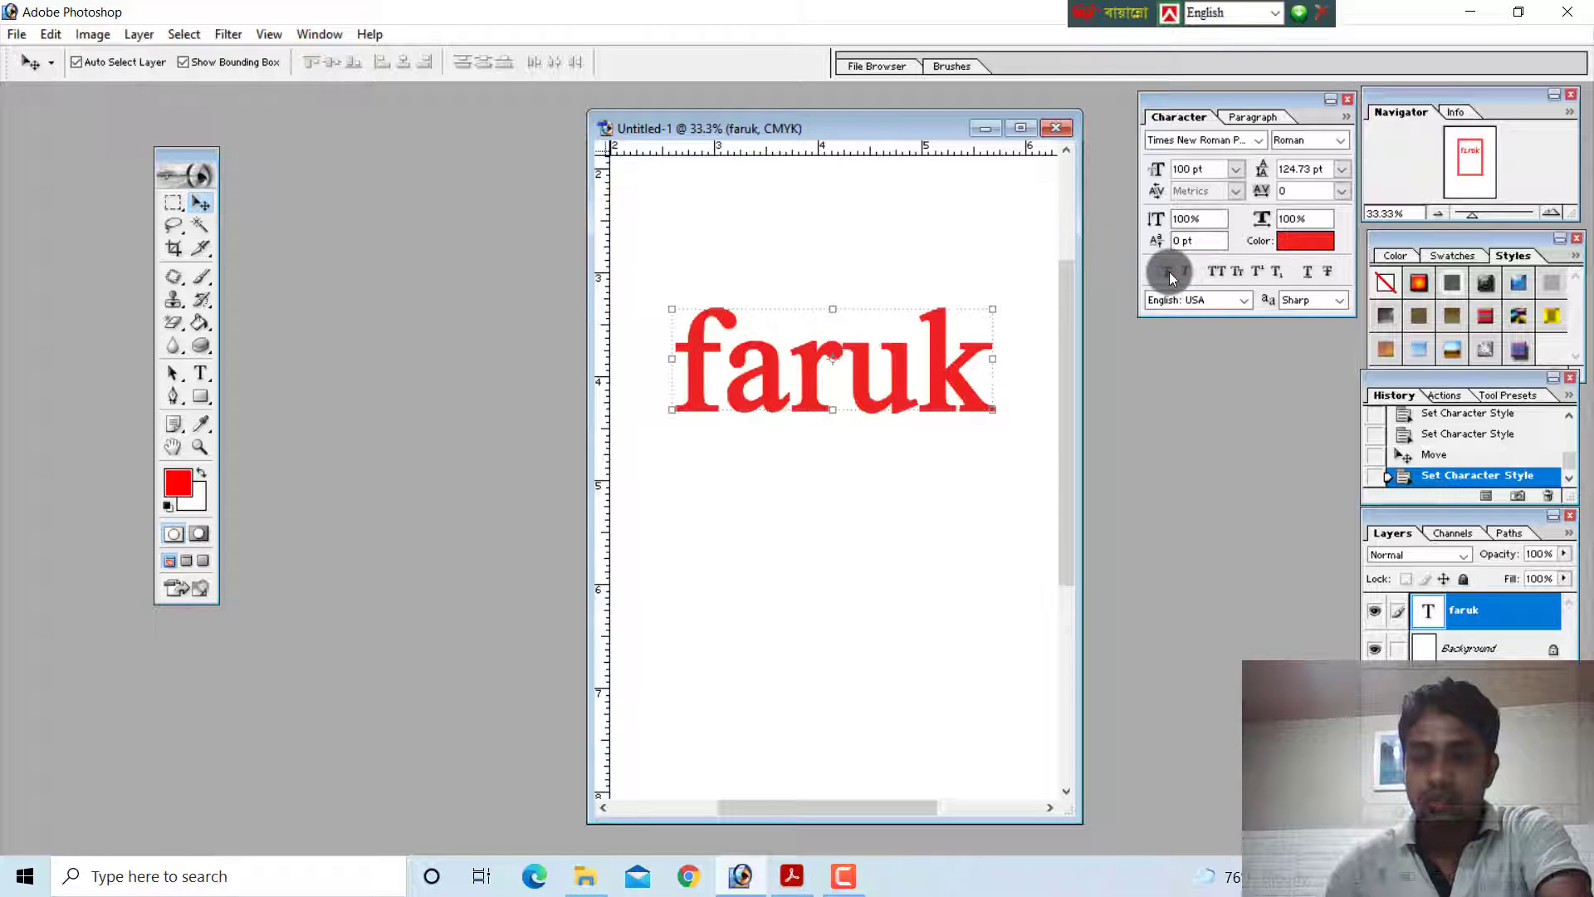
pyautogui.click(1182, 273)
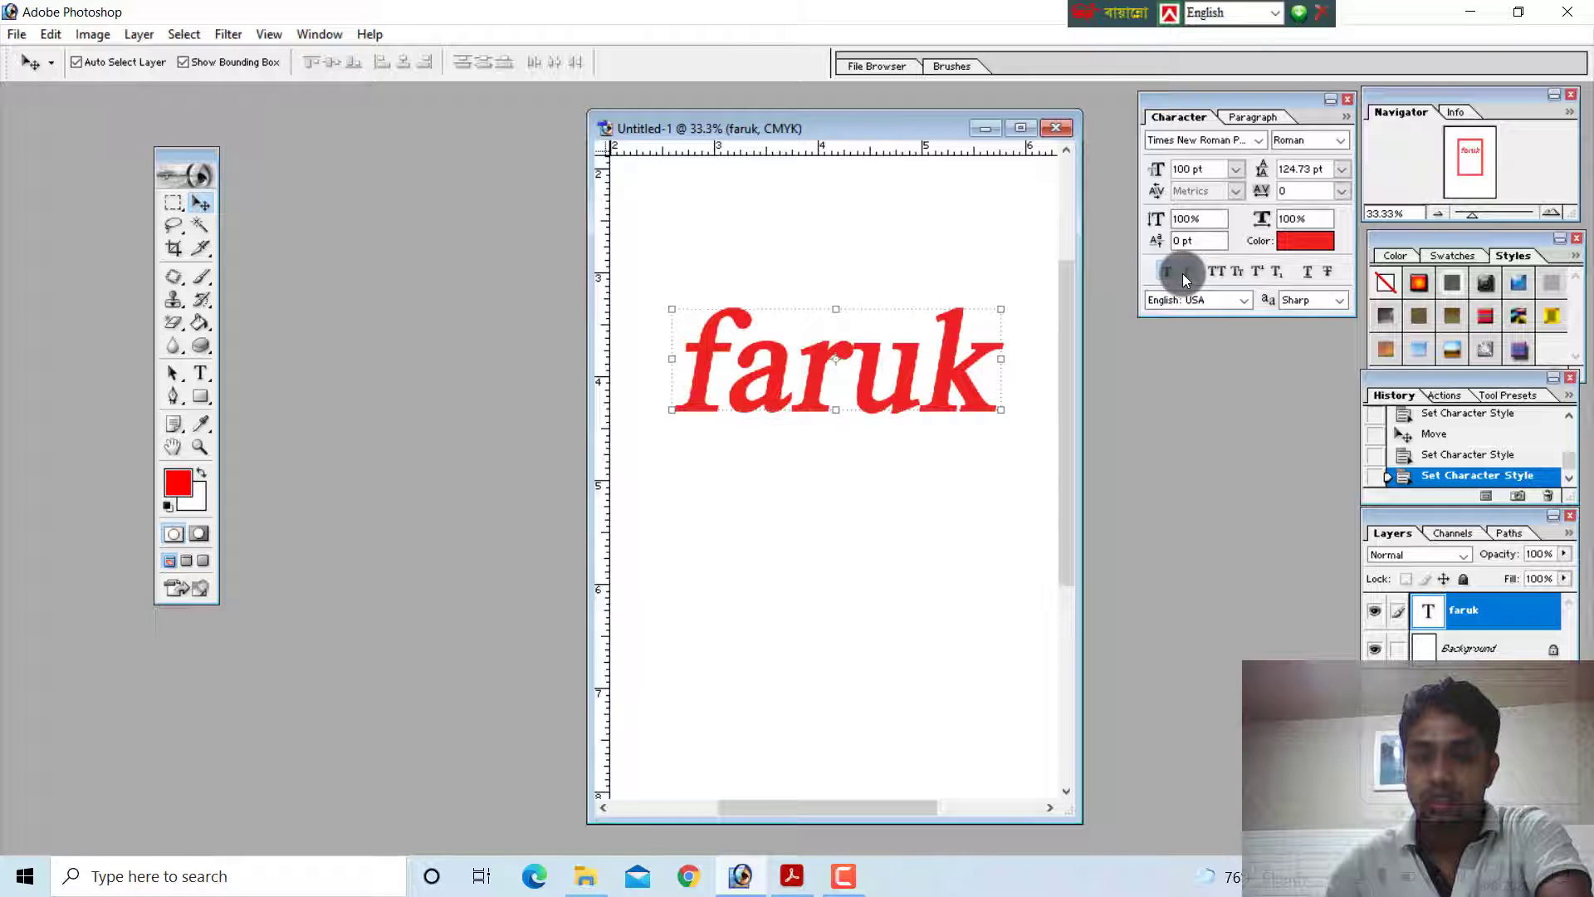
pyautogui.click(1214, 274)
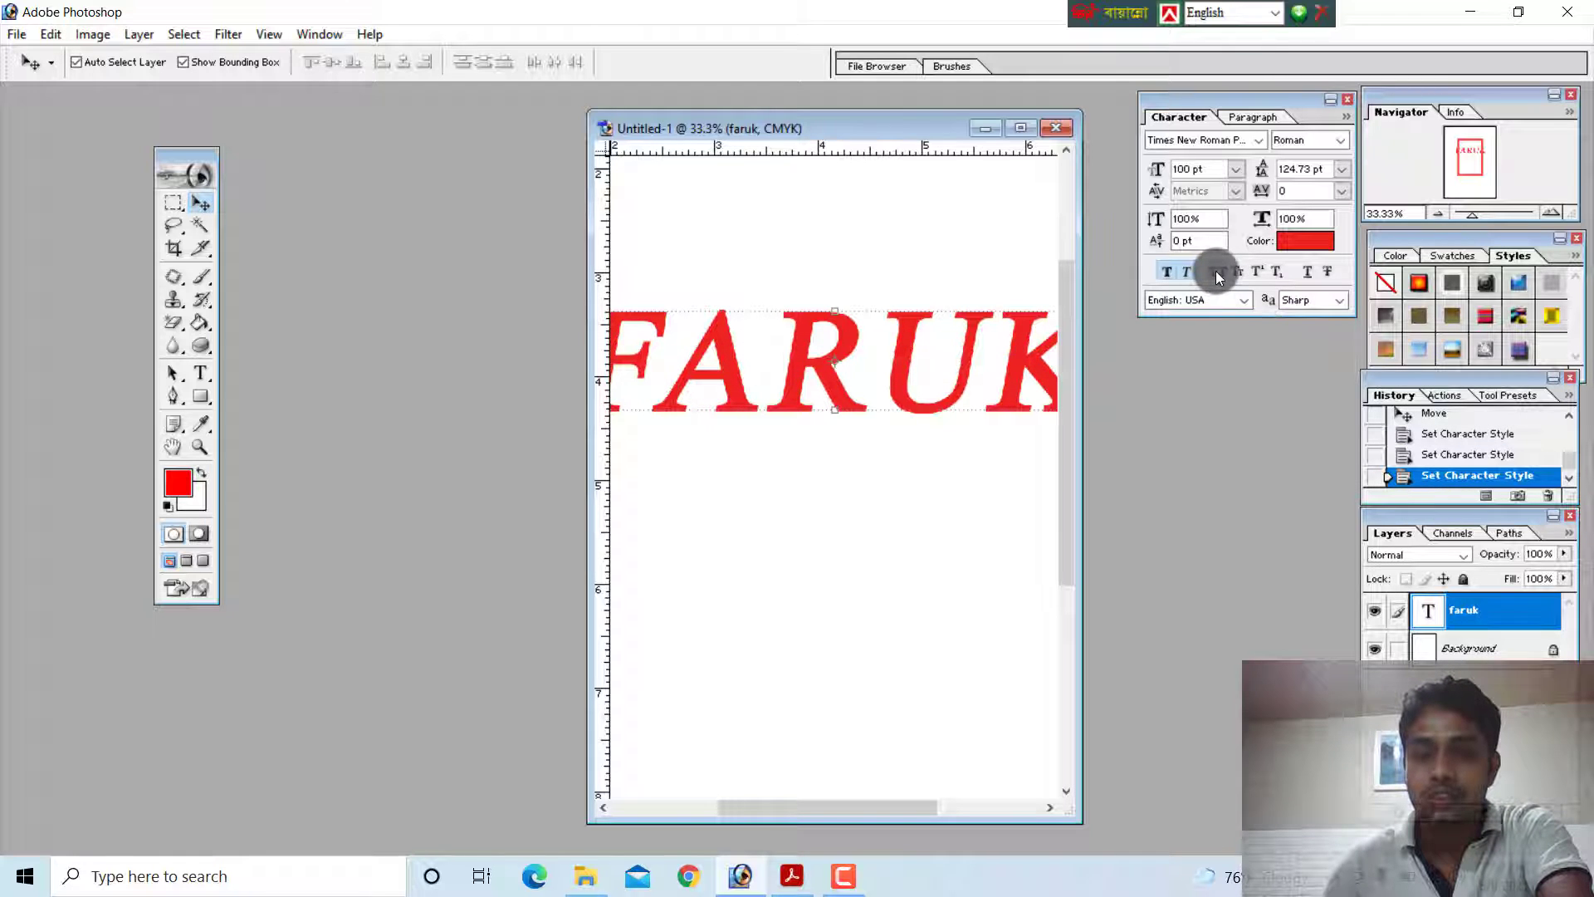
pyautogui.click(1216, 270)
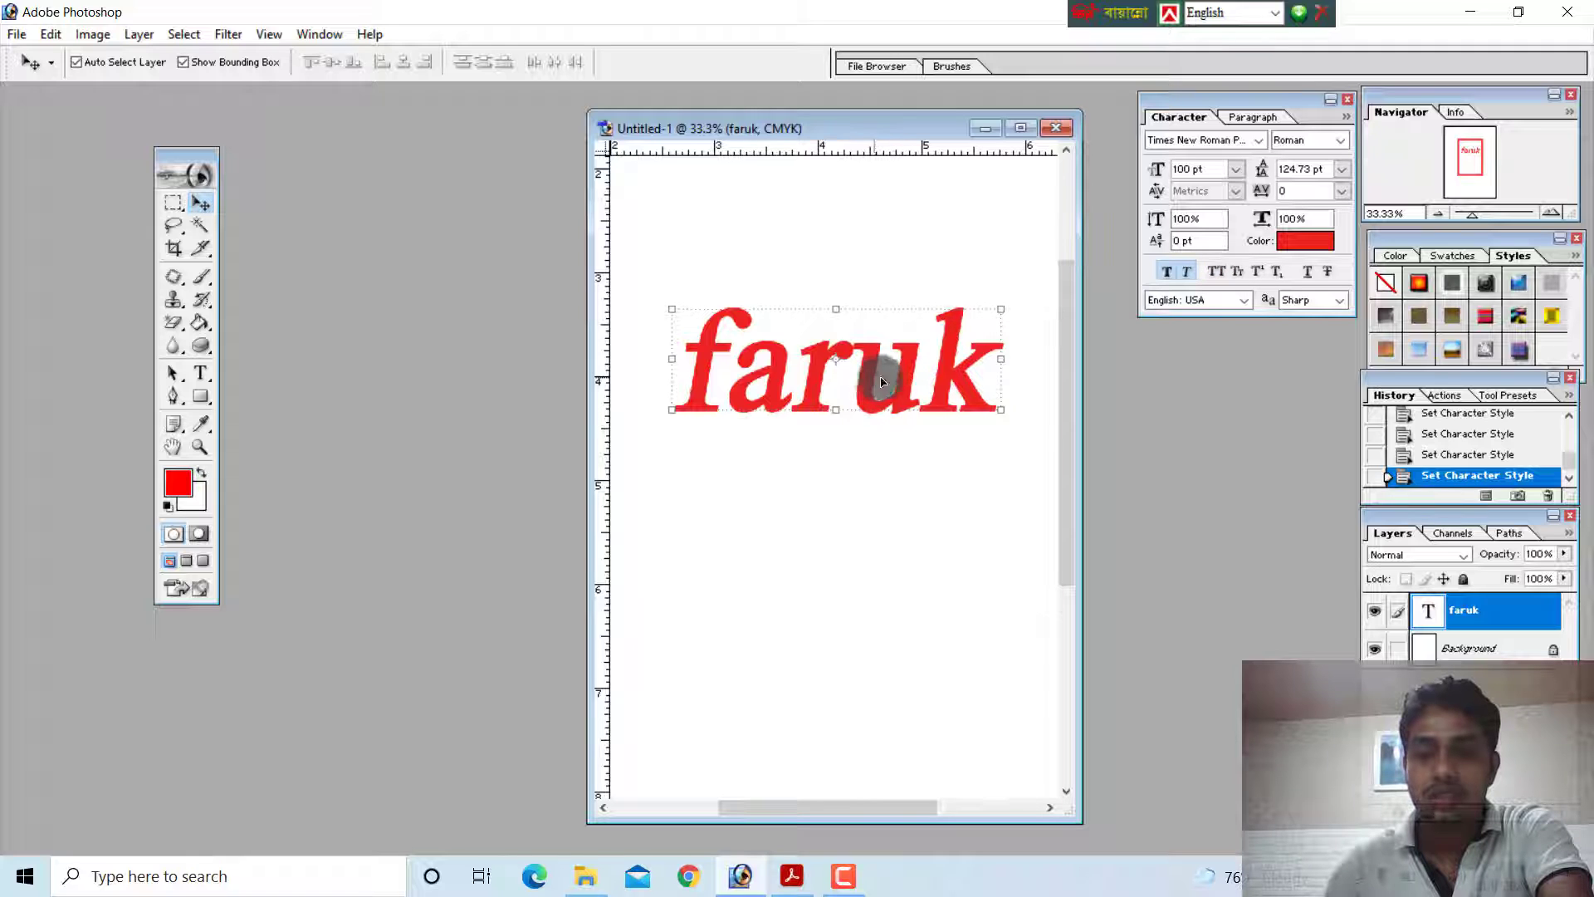
pyautogui.click(1238, 274)
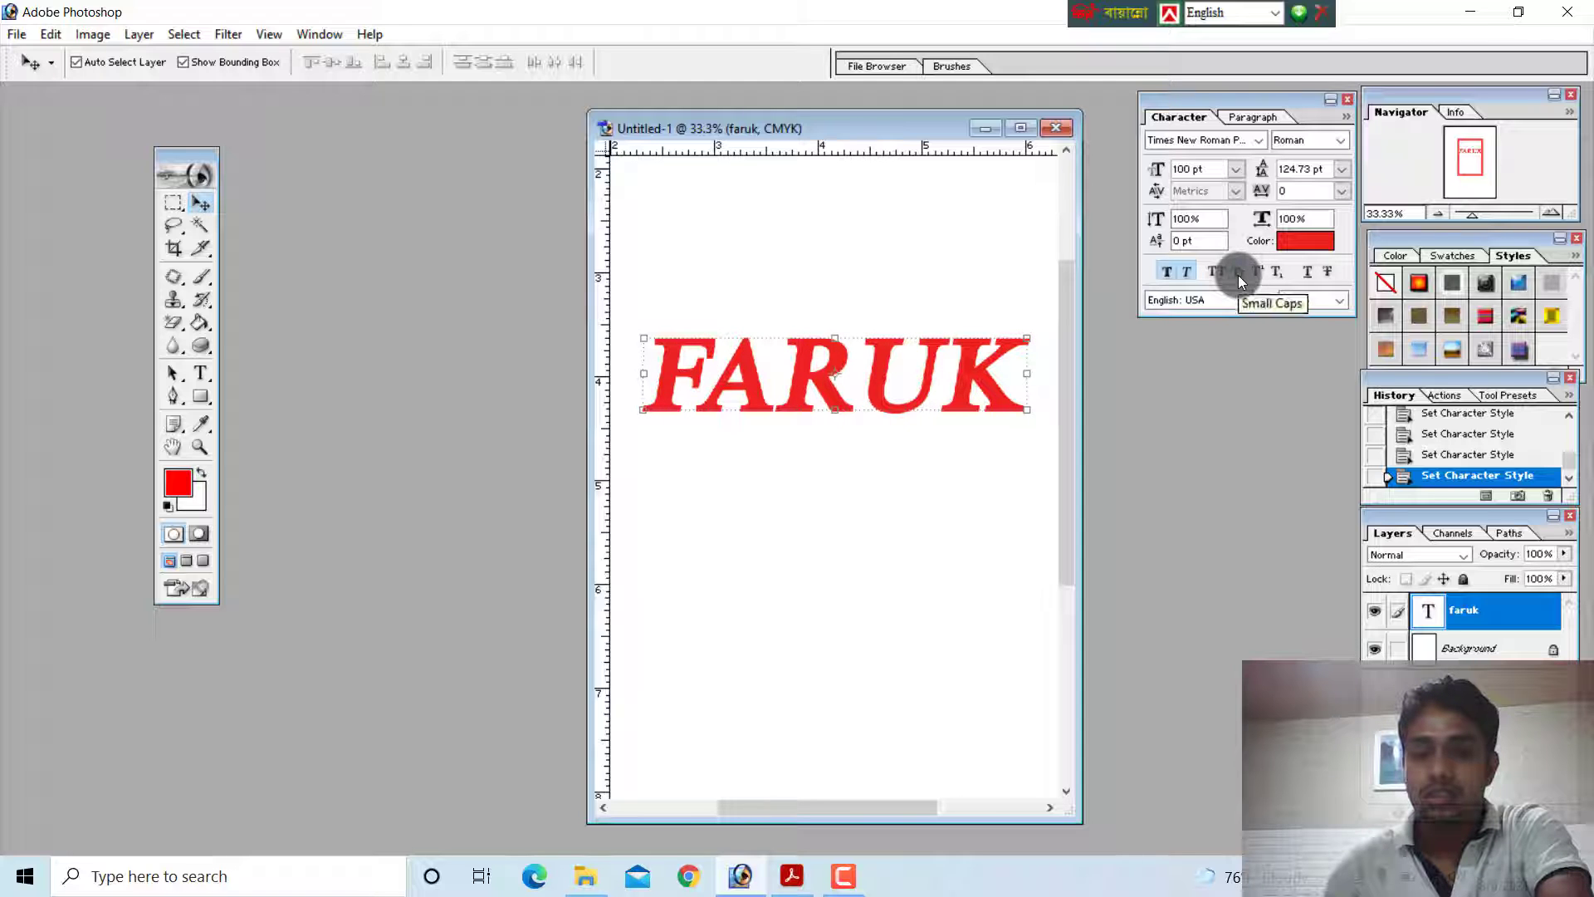
pyautogui.click(1238, 276)
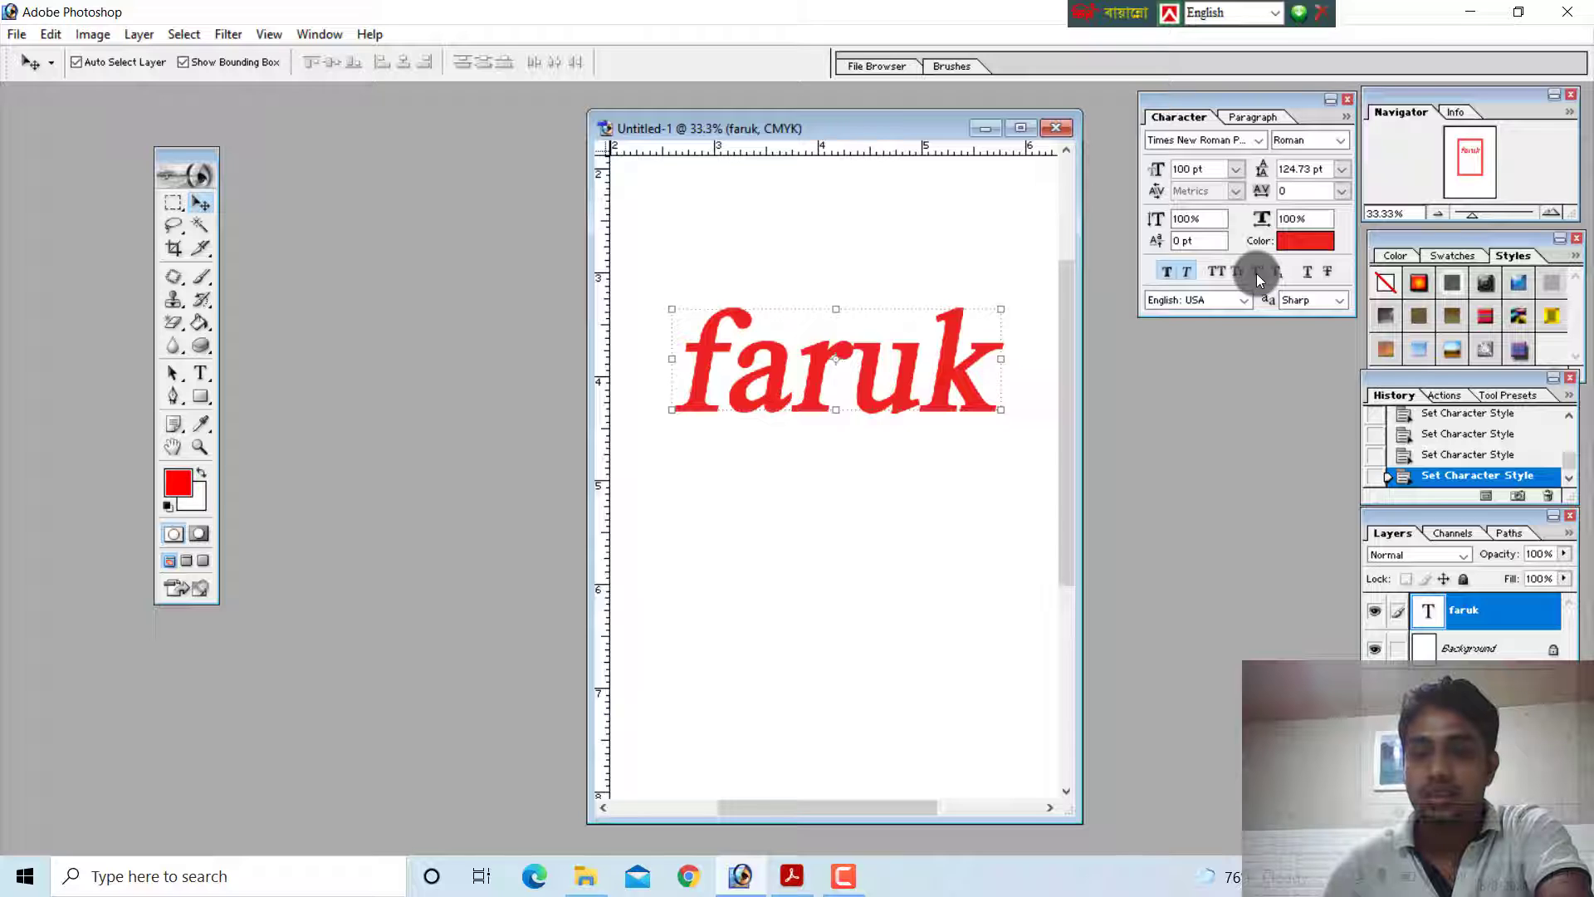
# Compare the superscript and subscript settings on the whole text, ending with superscript
pyautogui.click(1257, 272)
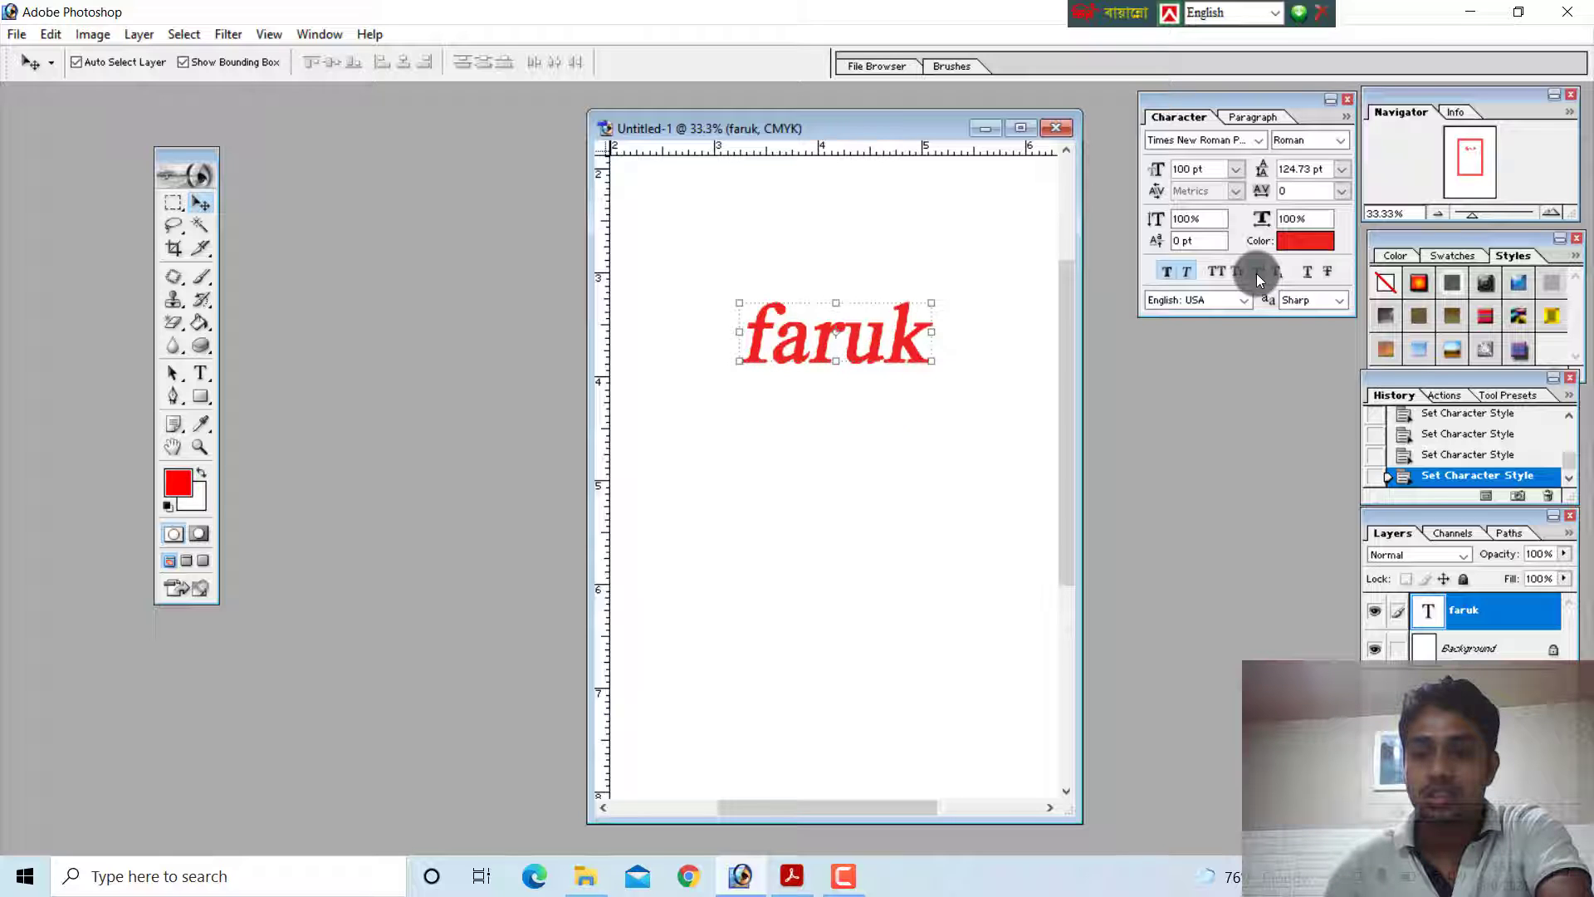
pyautogui.click(1257, 273)
pyautogui.click(1257, 273)
pyautogui.click(1257, 272)
pyautogui.click(1277, 276)
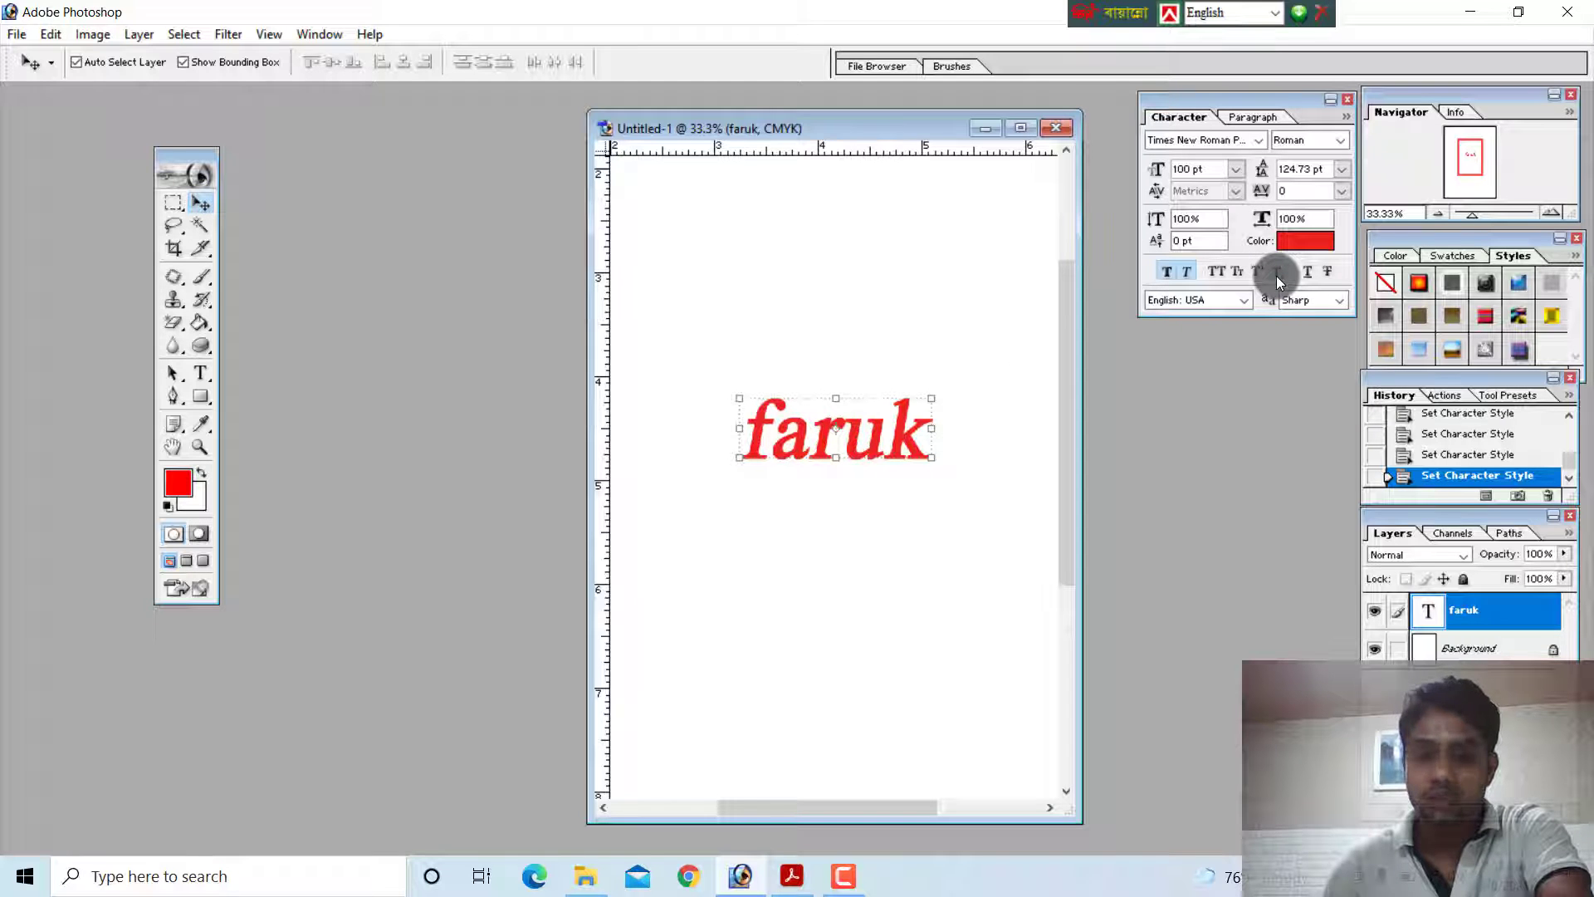
pyautogui.click(1256, 272)
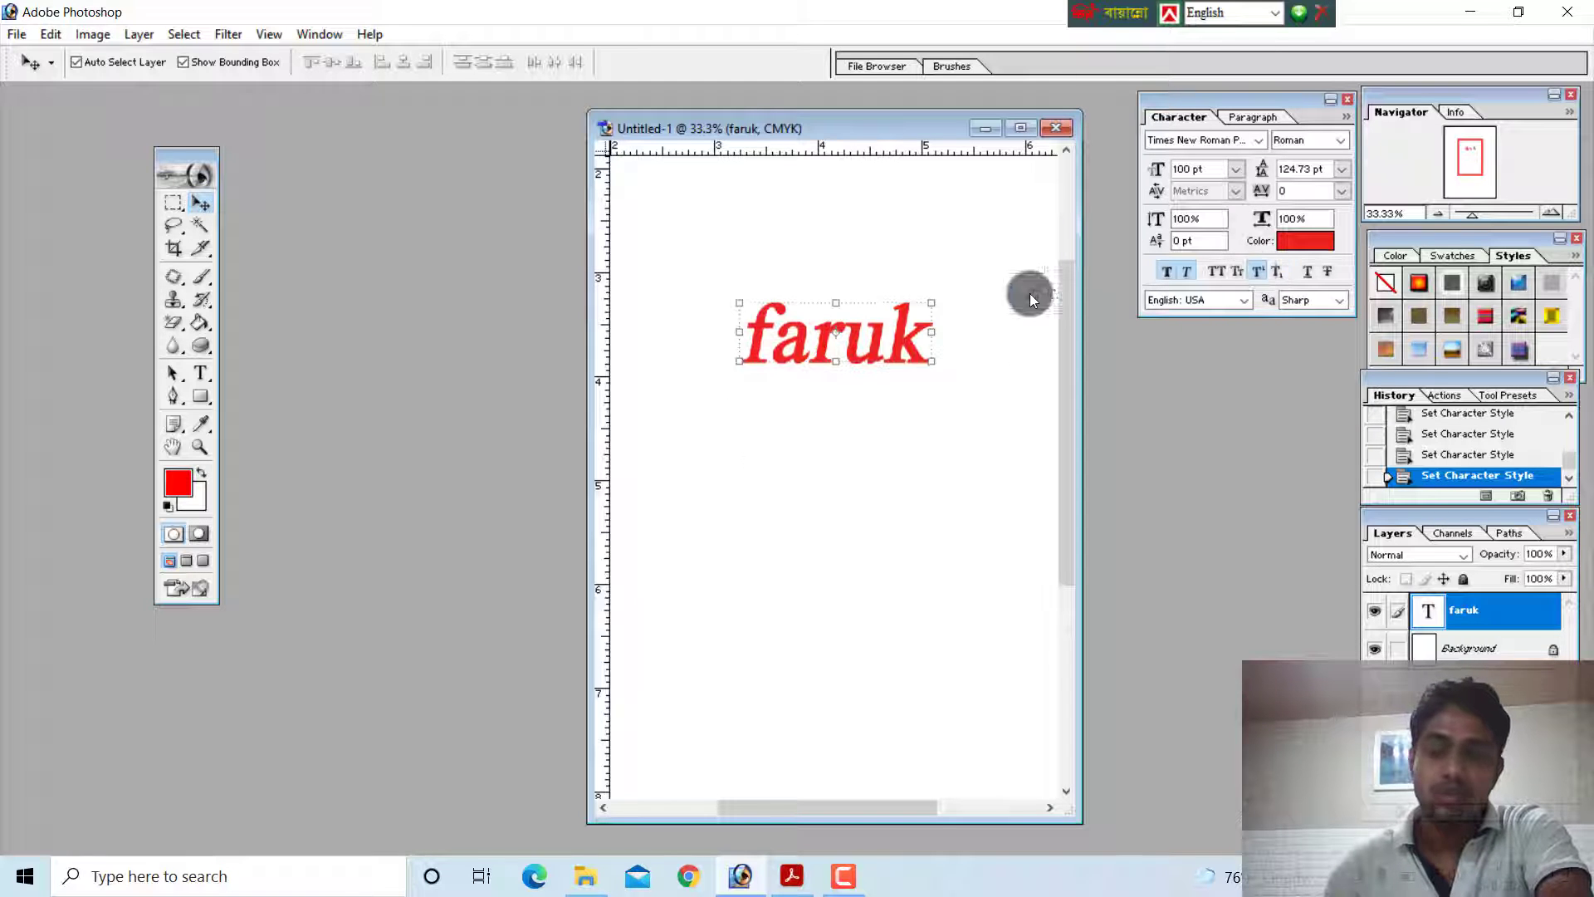
# Try typing a letter f with the Type tool, delete it, and move the existing text to the lower half of the page
pyautogui.click(201, 371)
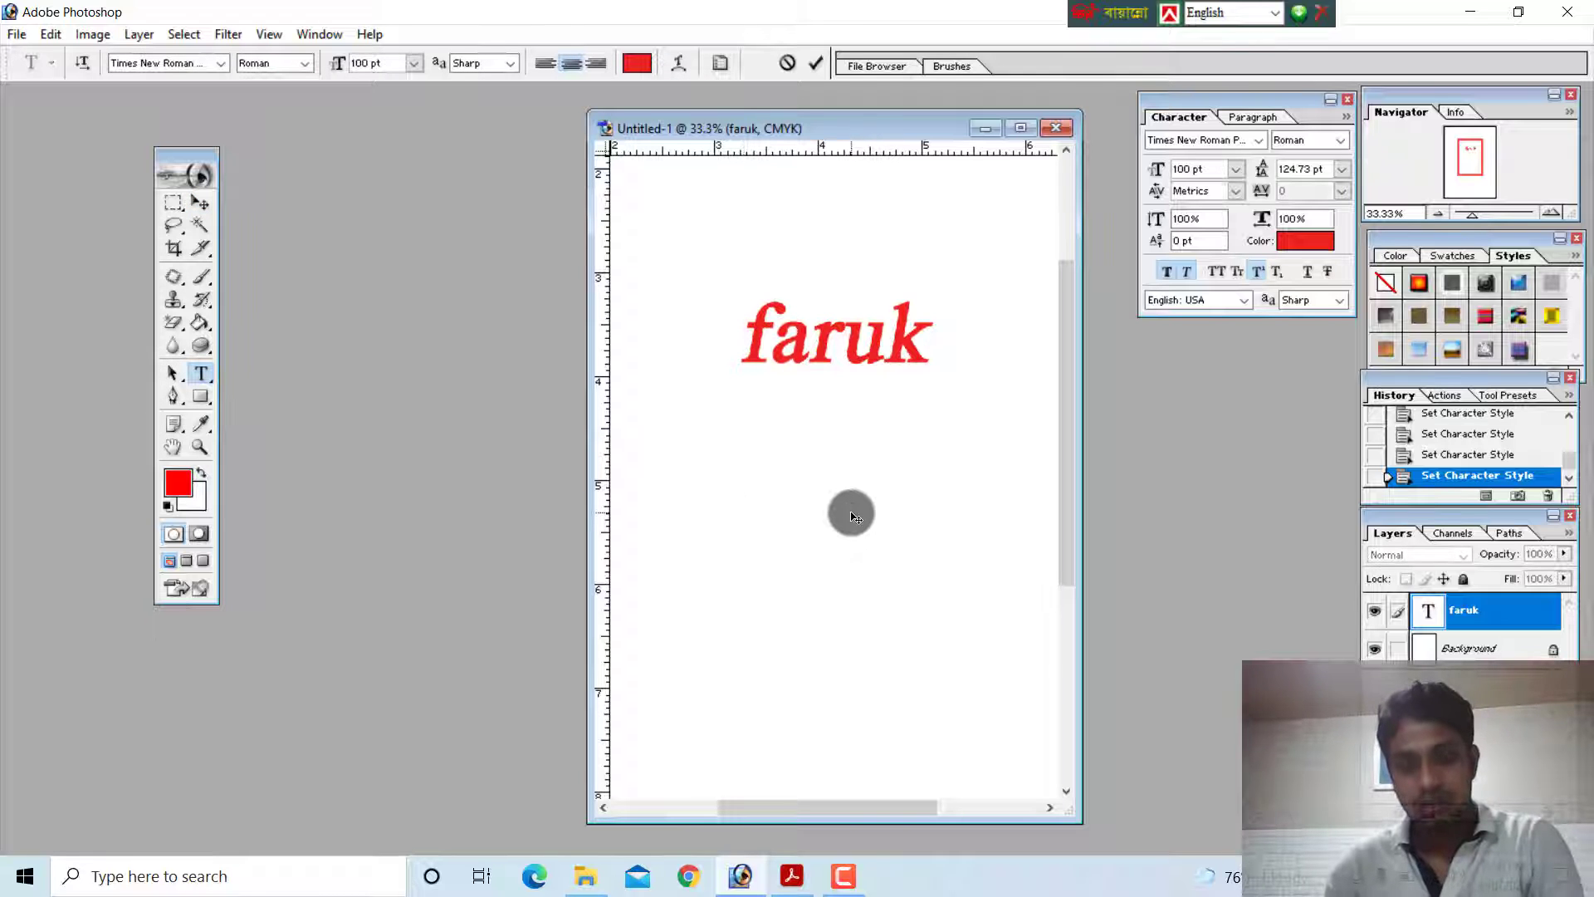
pyautogui.write('f')
pyautogui.press('BackSpace')
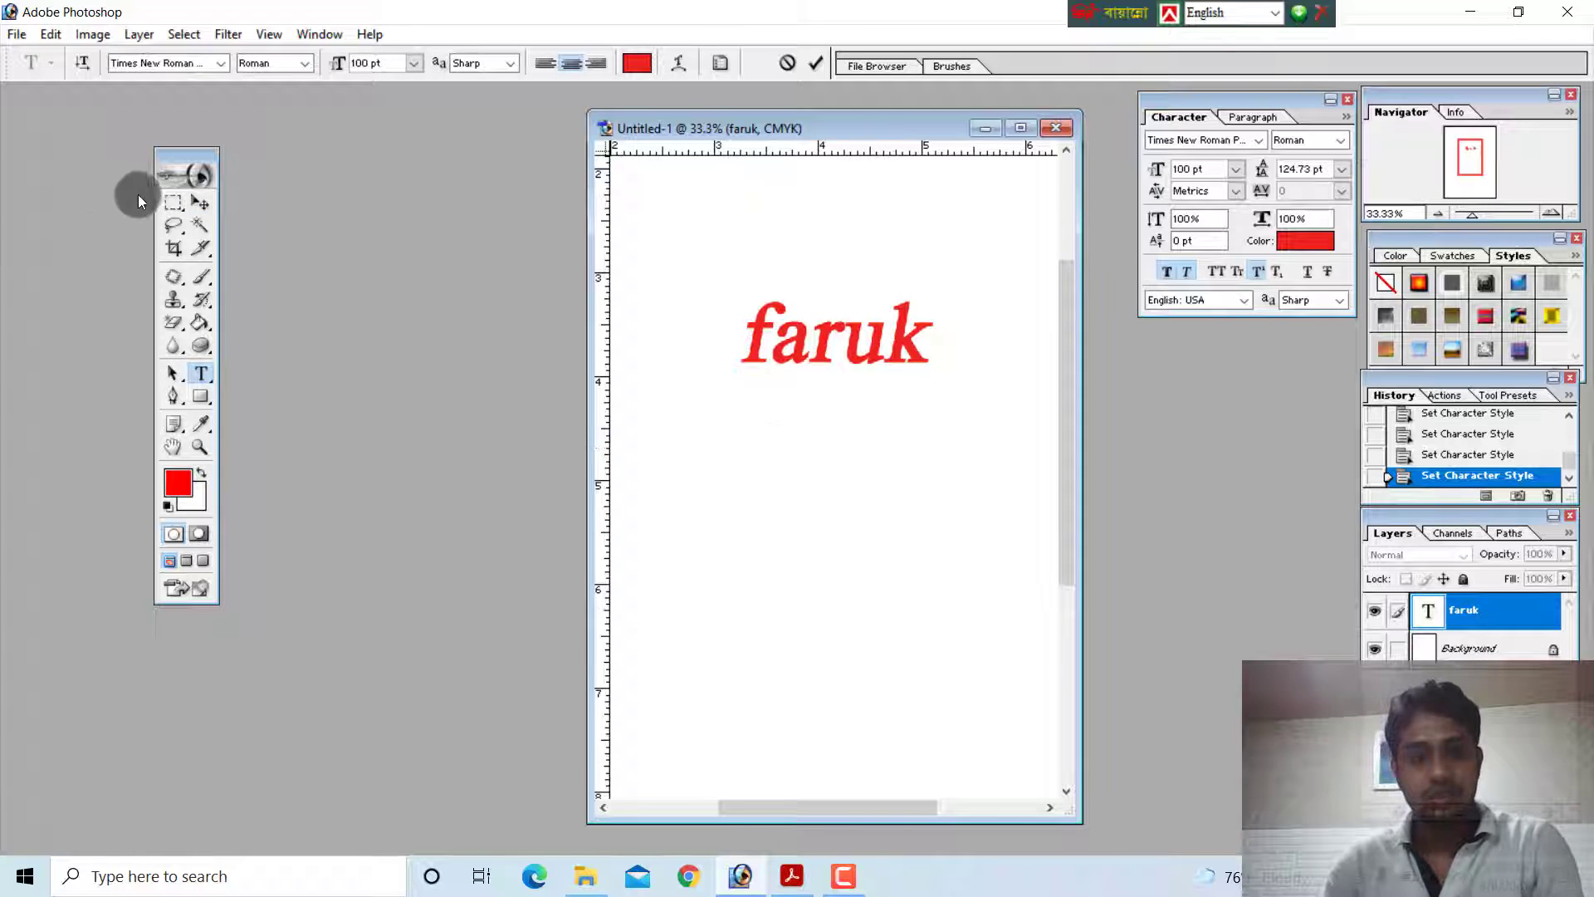
pyautogui.click(200, 203)
pyautogui.moveTo(859, 413); pyautogui.dragTo(860, 651)
# Add a separate text reading "fa" in the empty area above the existing word
pyautogui.click(202, 371)
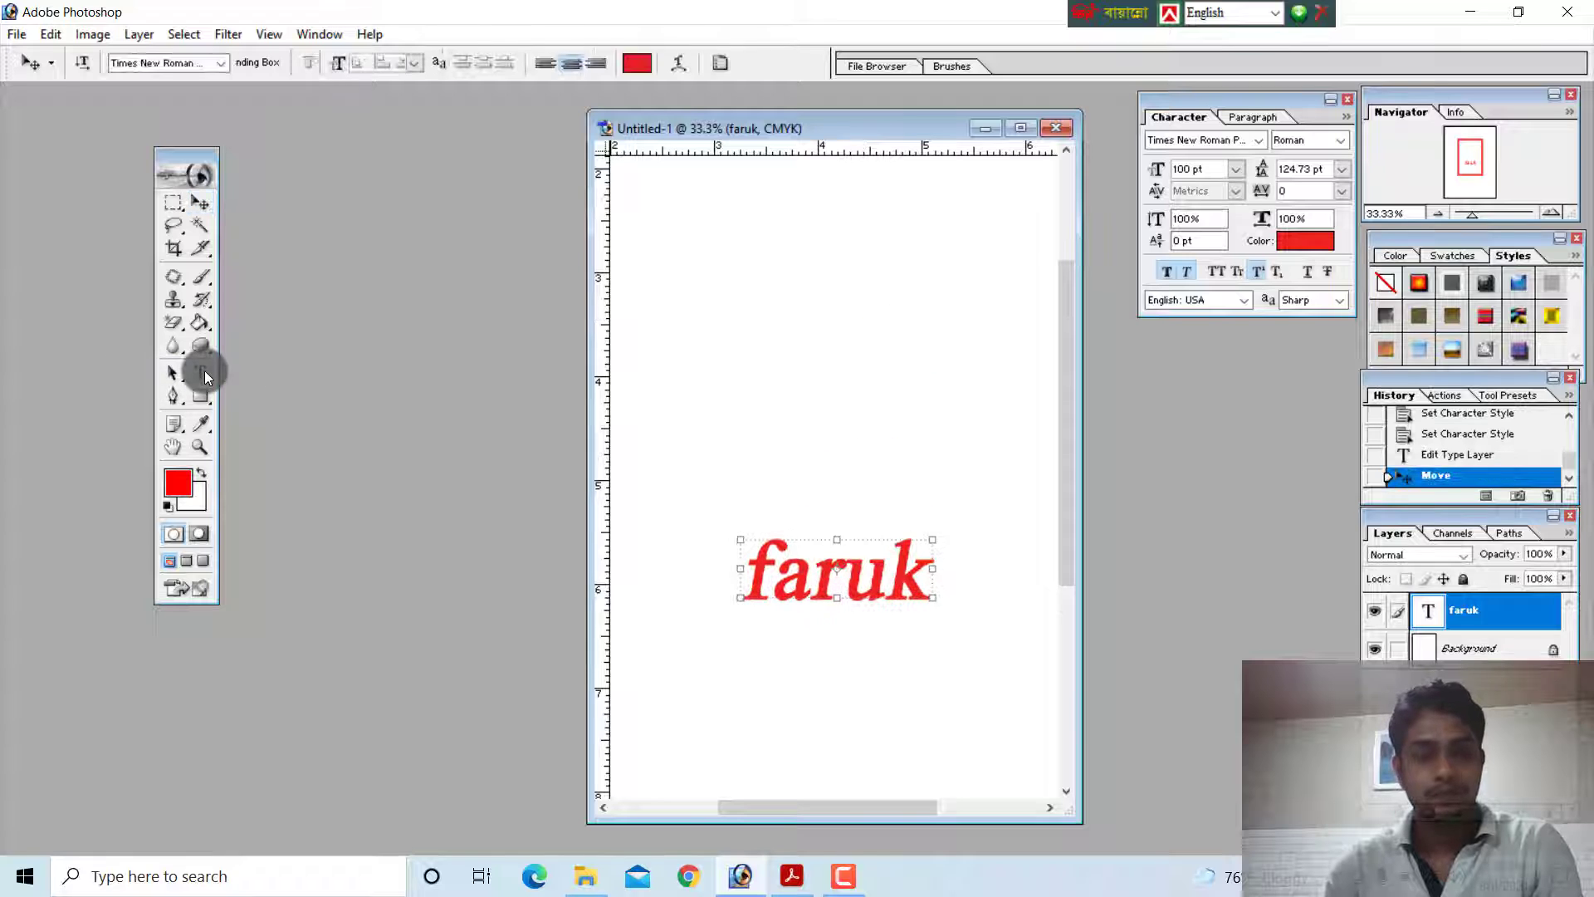
pyautogui.click(752, 357)
pyautogui.write('f')
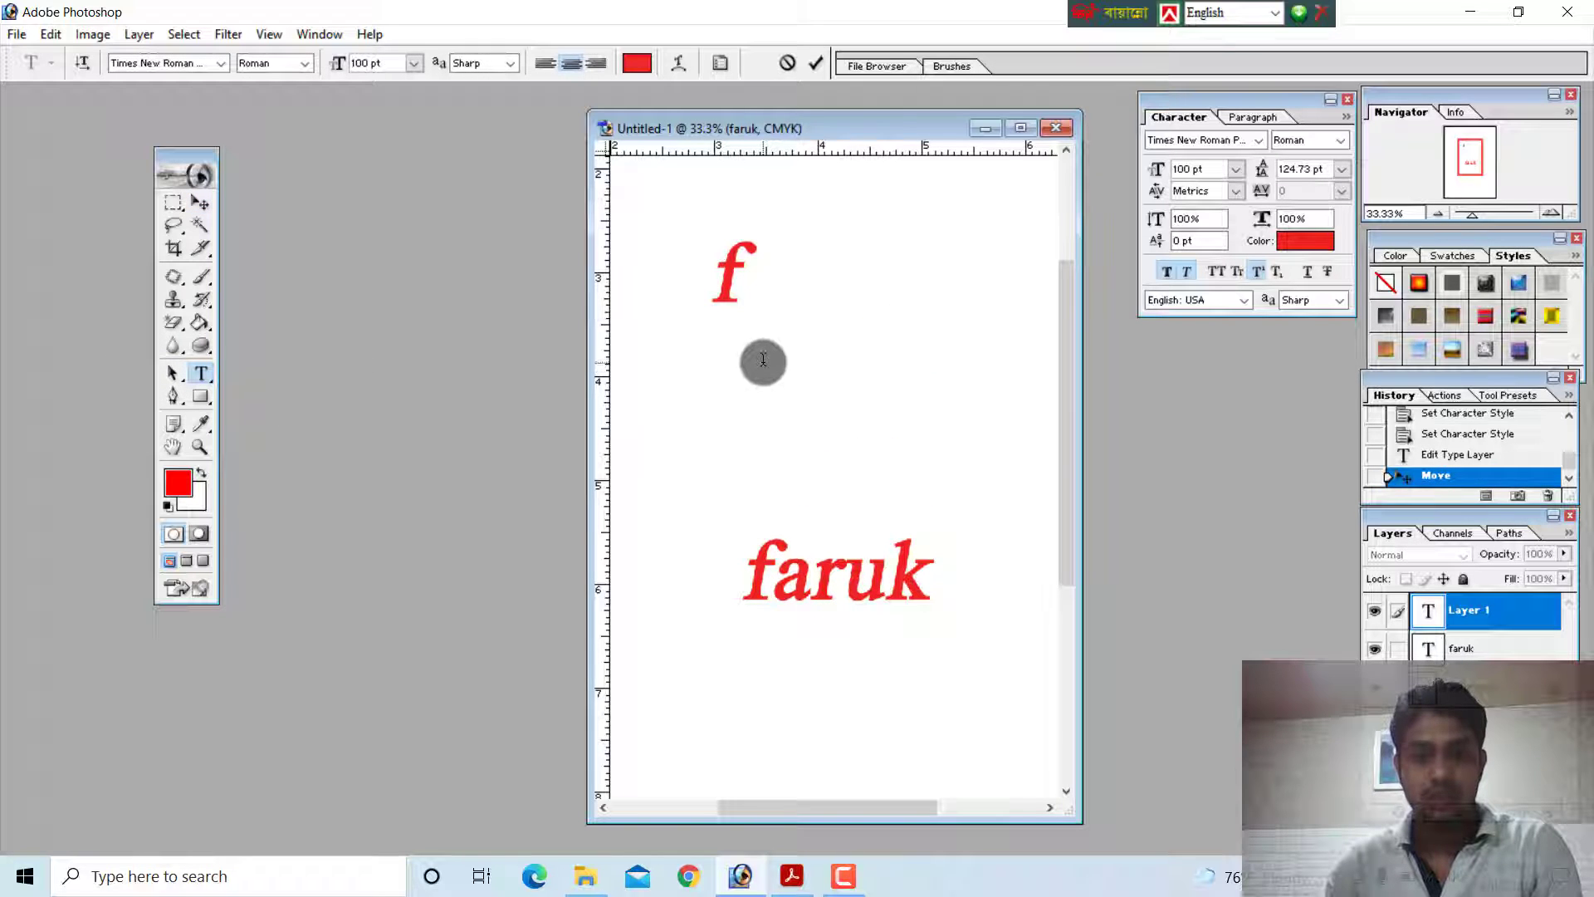
pyautogui.write('a')
pyautogui.click(200, 202)
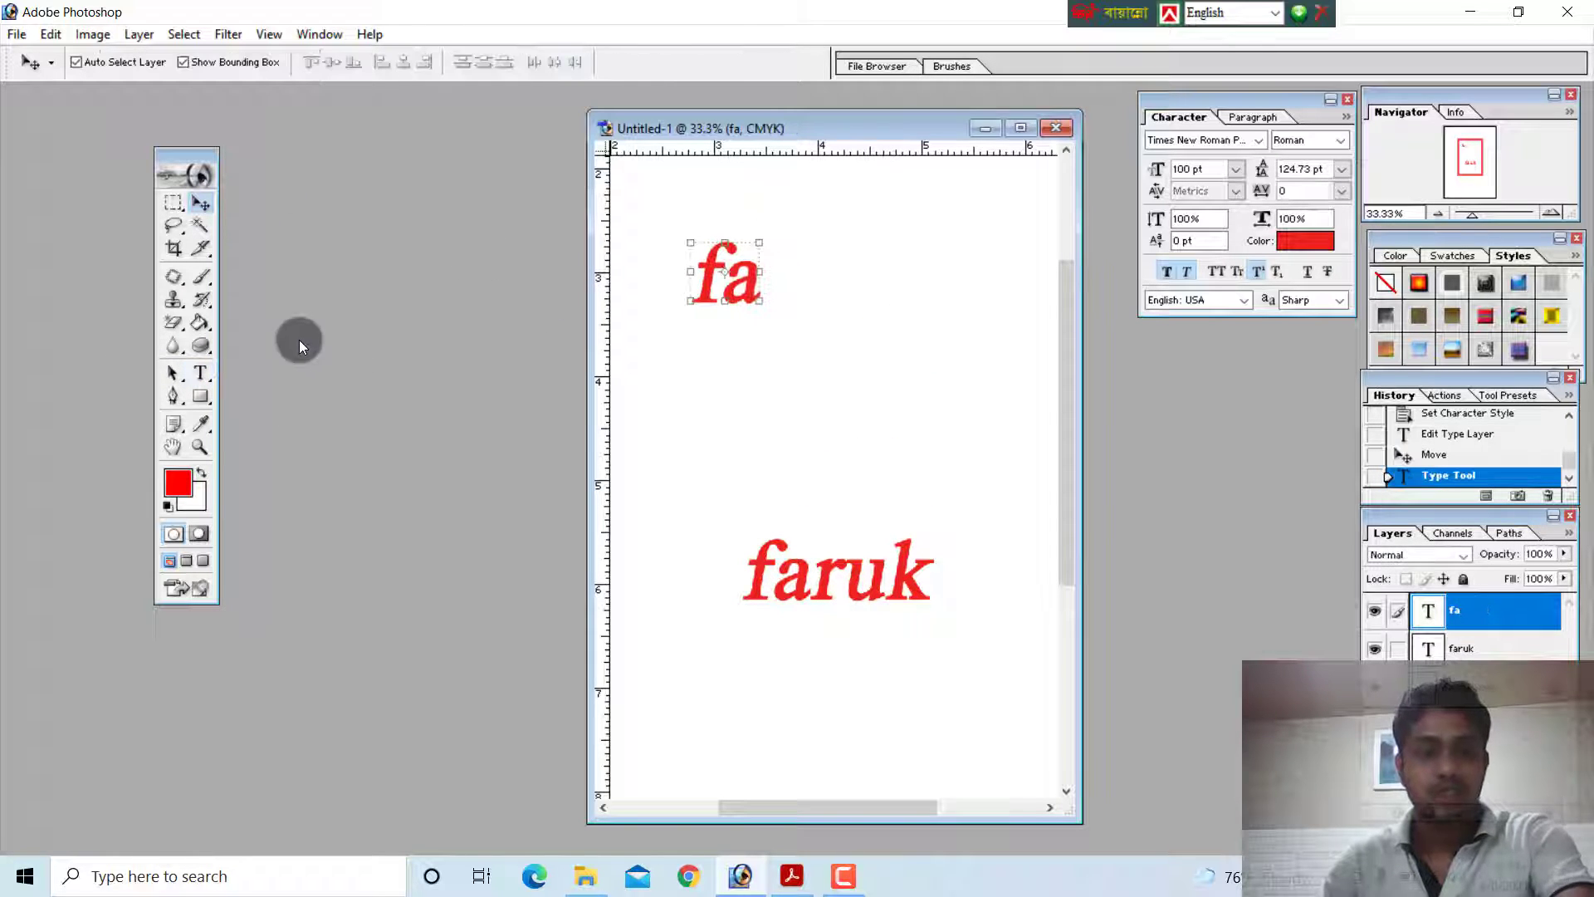
# Select only the letter a in the "fa" text and toggle its superscript setting, ending with it off
pyautogui.click(201, 375)
pyautogui.moveTo(729, 286); pyautogui.dragTo(758, 291)
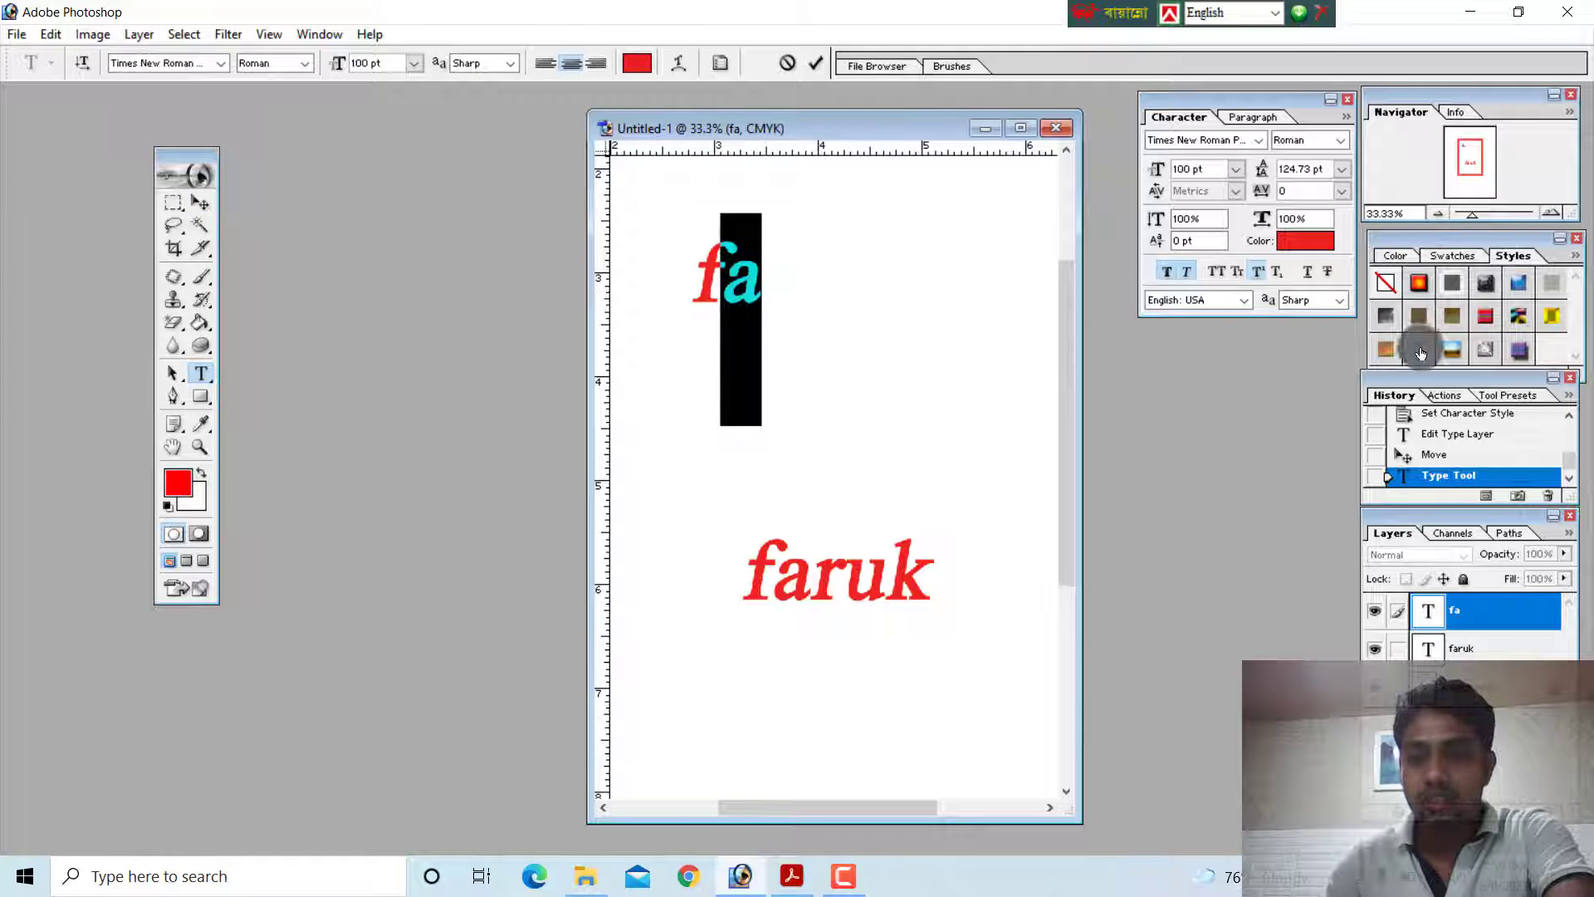
pyautogui.click(1259, 274)
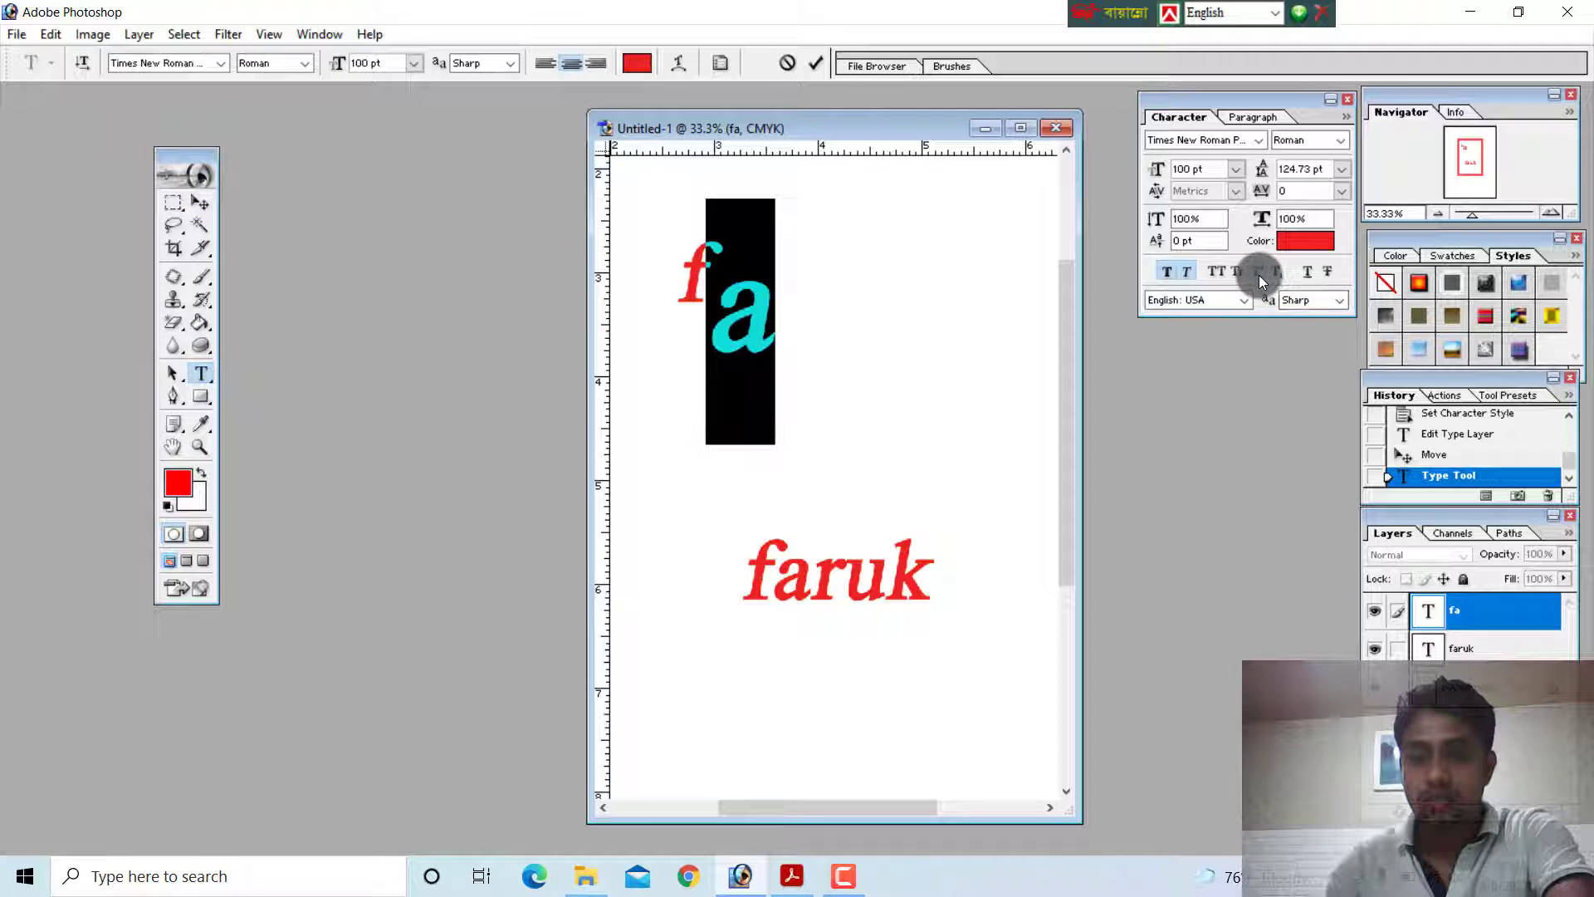
pyautogui.click(1259, 274)
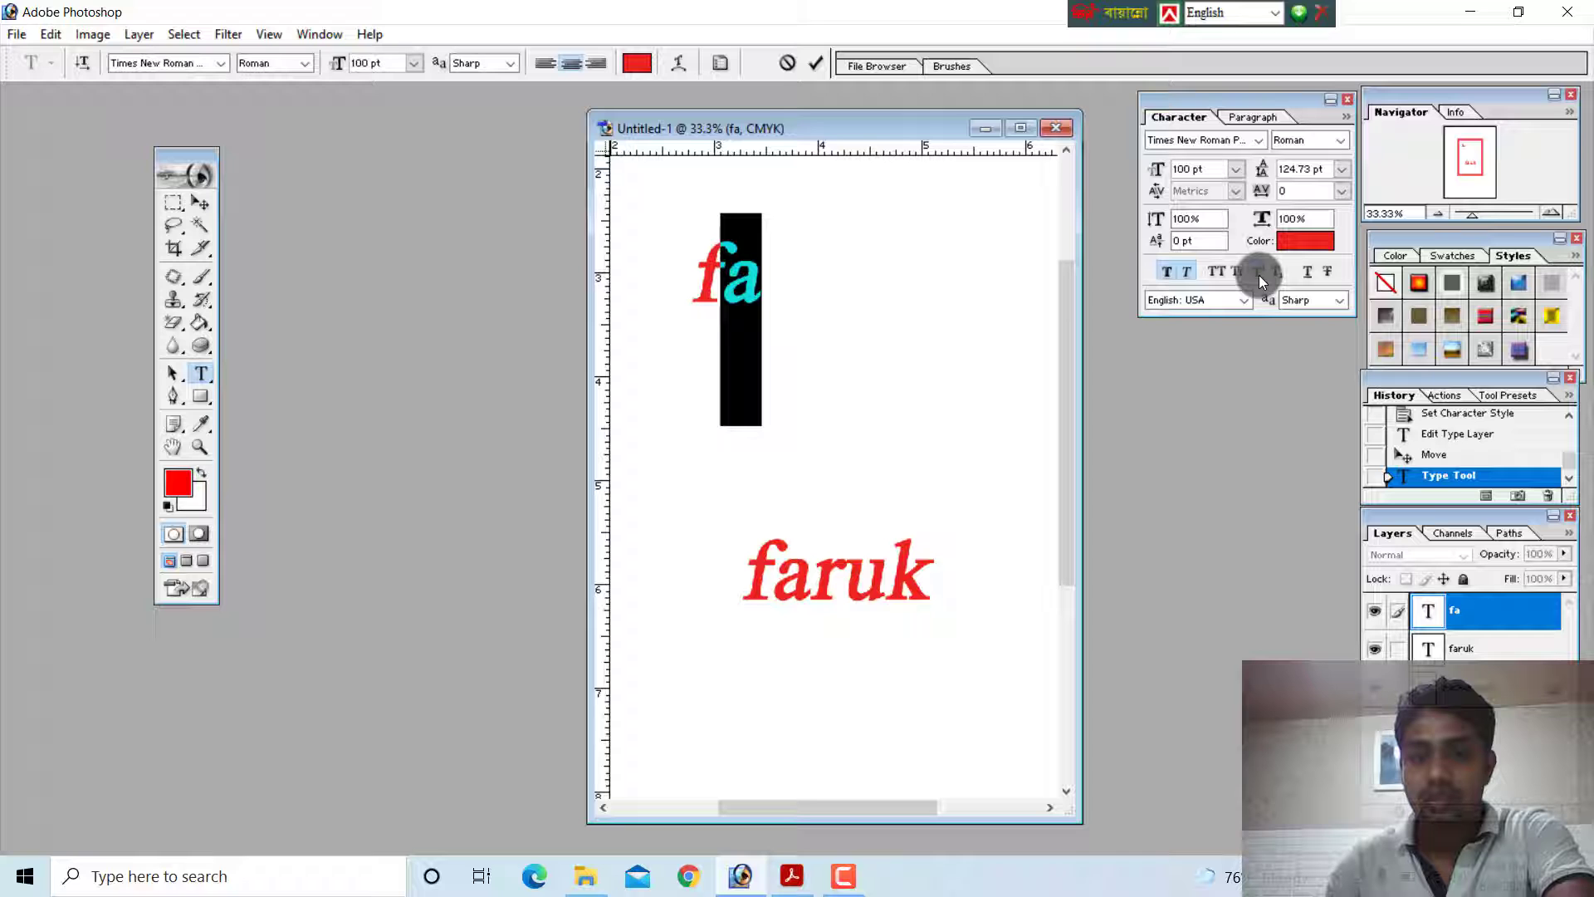
pyautogui.click(1259, 274)
pyautogui.click(741, 336)
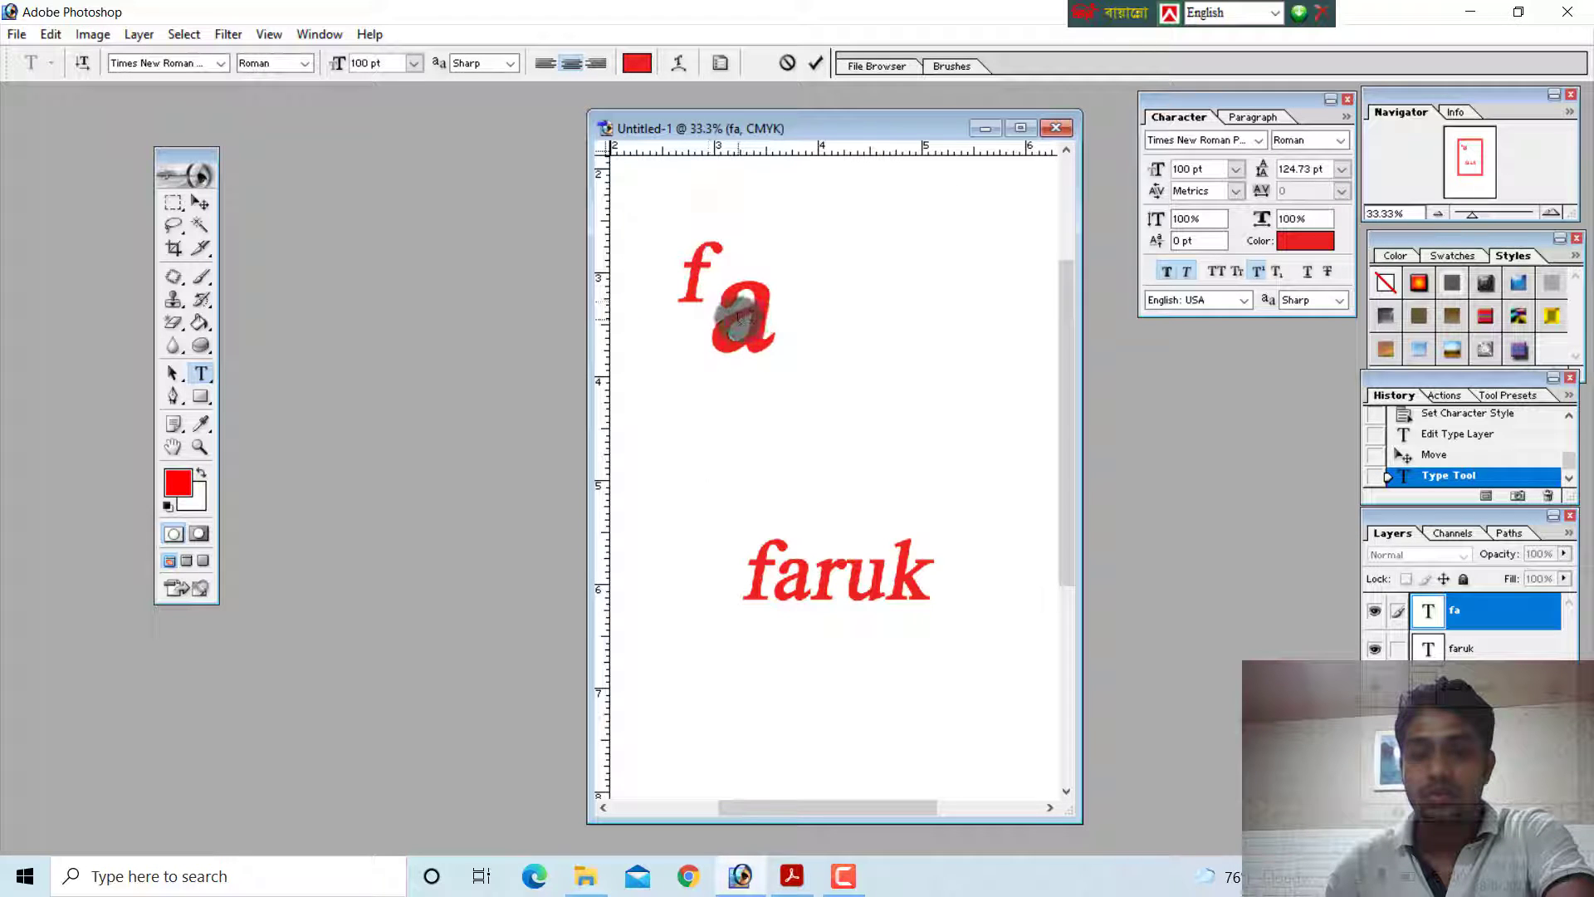
# Make the letter a in the "fa" text subscript, and move that text down towards the middle of the page
pyautogui.moveTo(740, 314); pyautogui.dragTo(786, 316)
pyautogui.click(1278, 276)
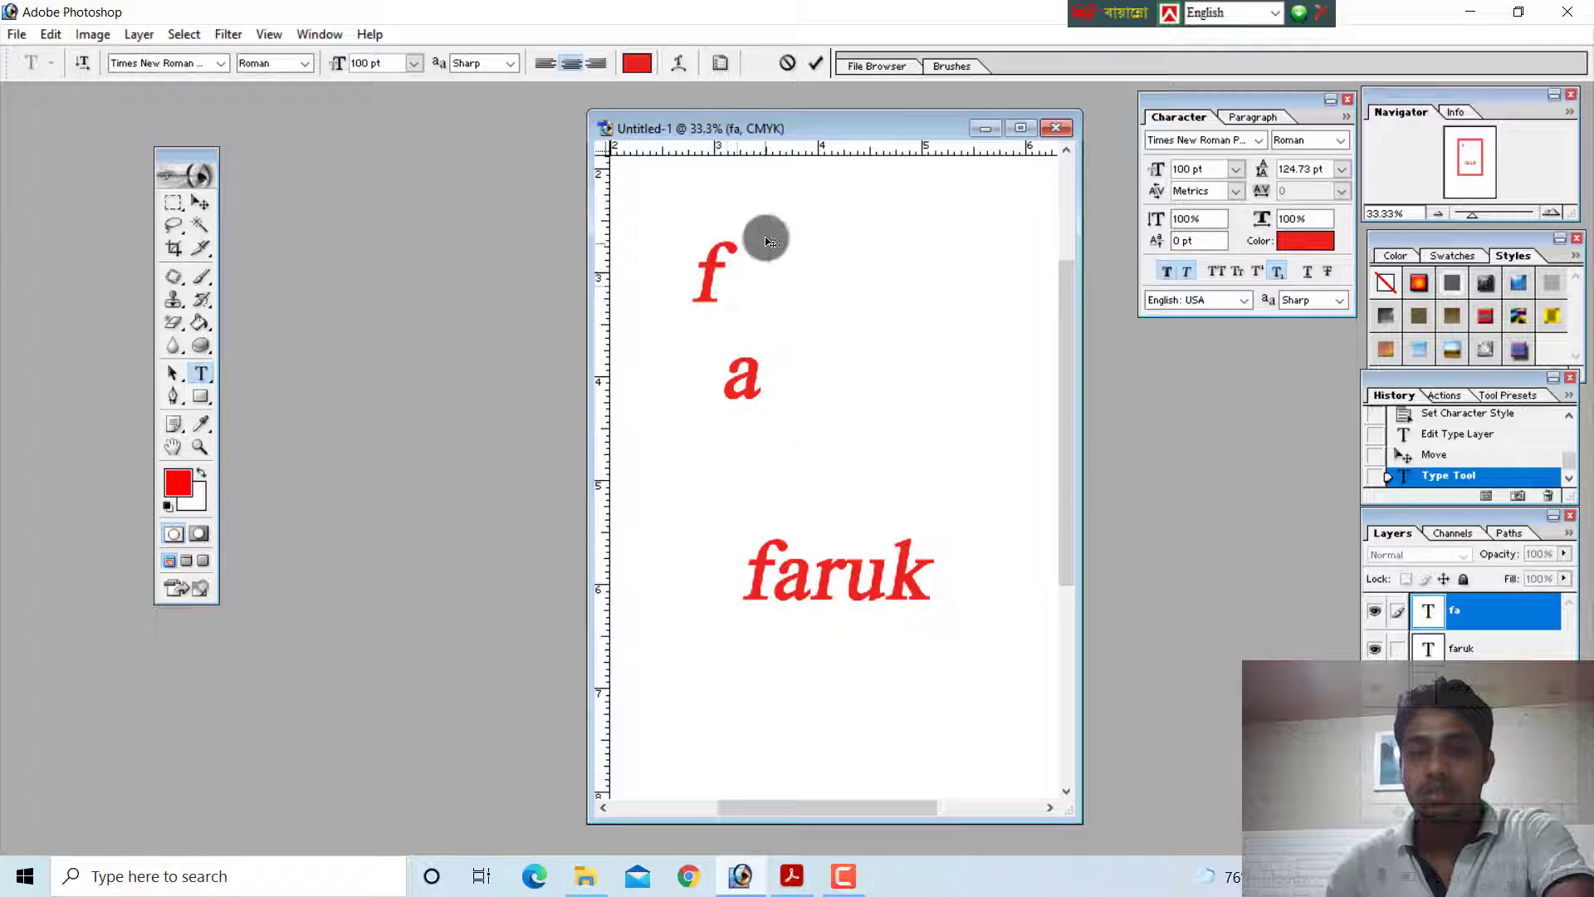
pyautogui.click(200, 203)
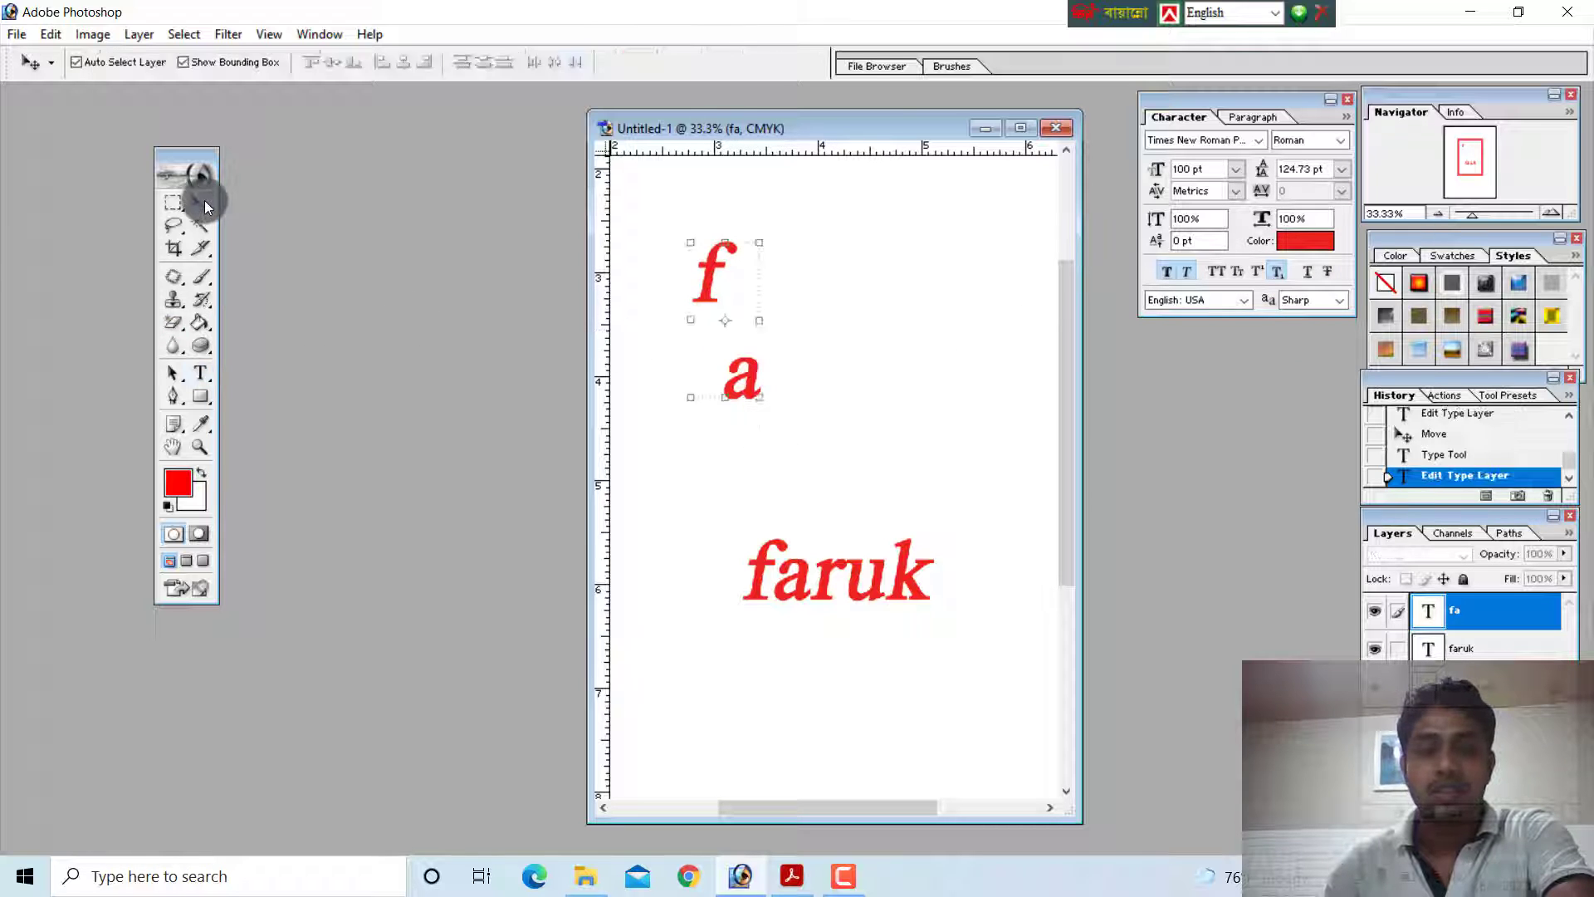
pyautogui.moveTo(735, 379); pyautogui.dragTo(802, 438)
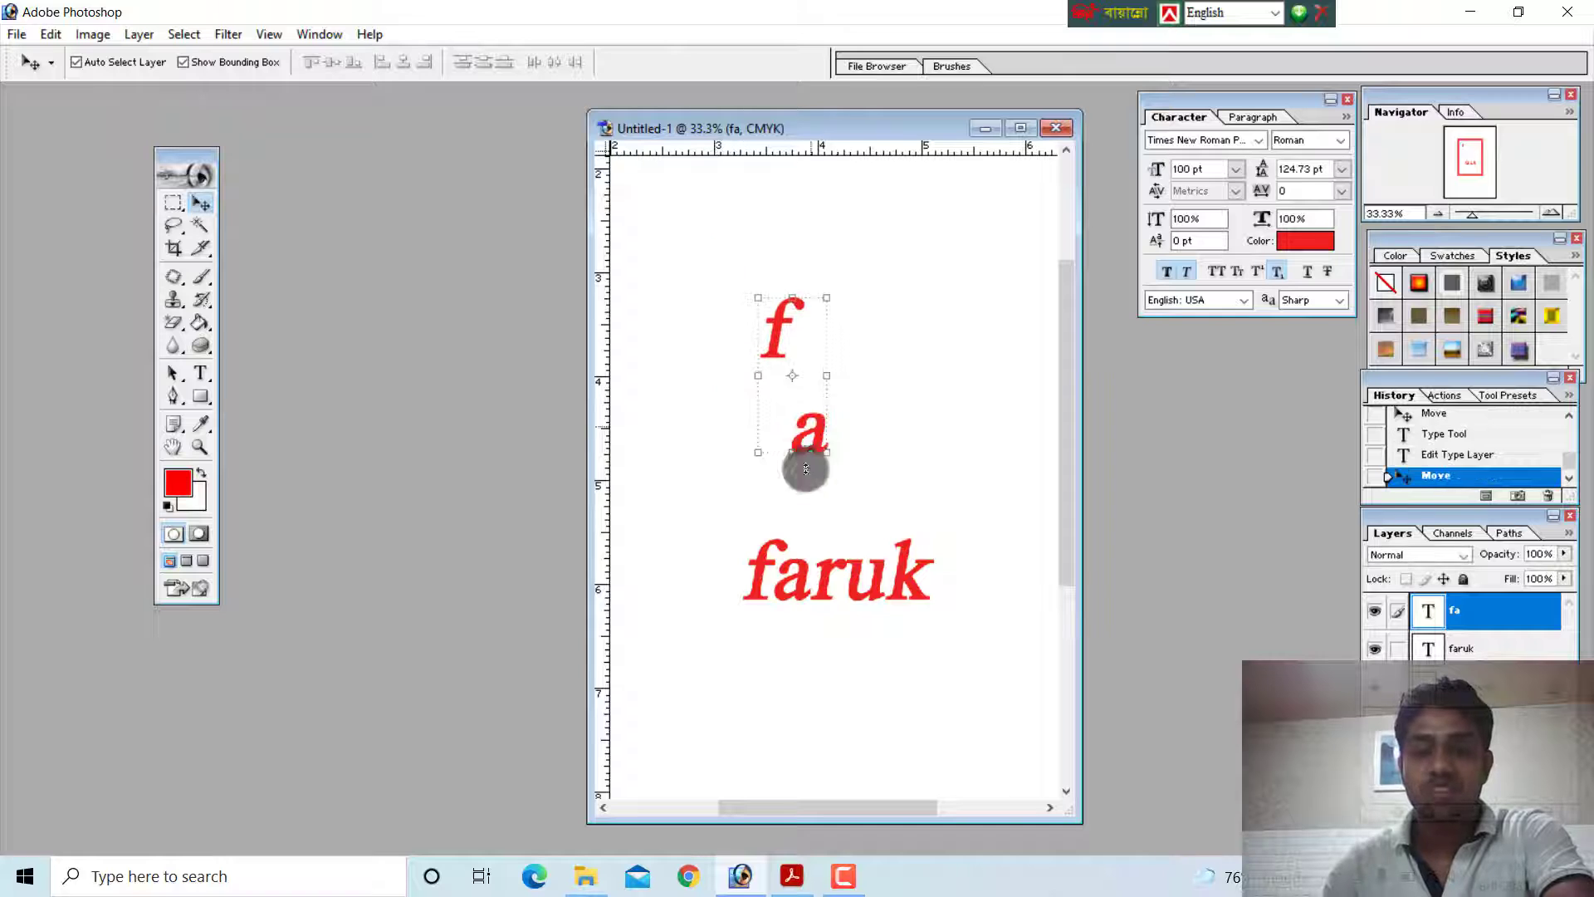
# Hide both text layers, switching the Background layer's visibility off and on in between
pyautogui.click(1377, 615)
pyautogui.click(885, 565)
pyautogui.click(1377, 686)
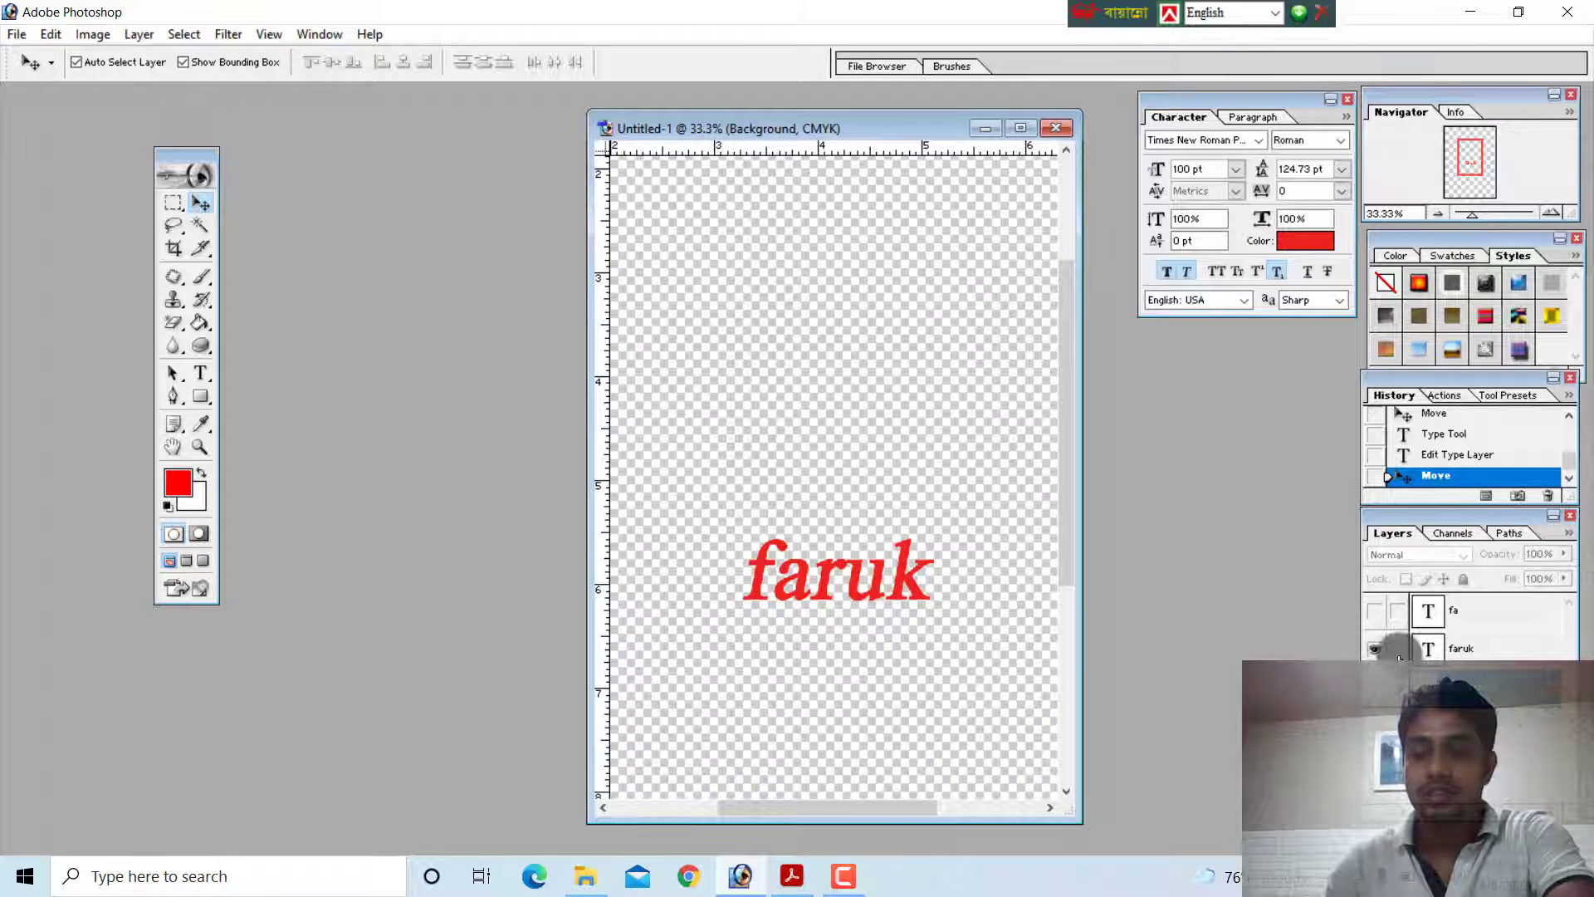
pyautogui.click(1377, 686)
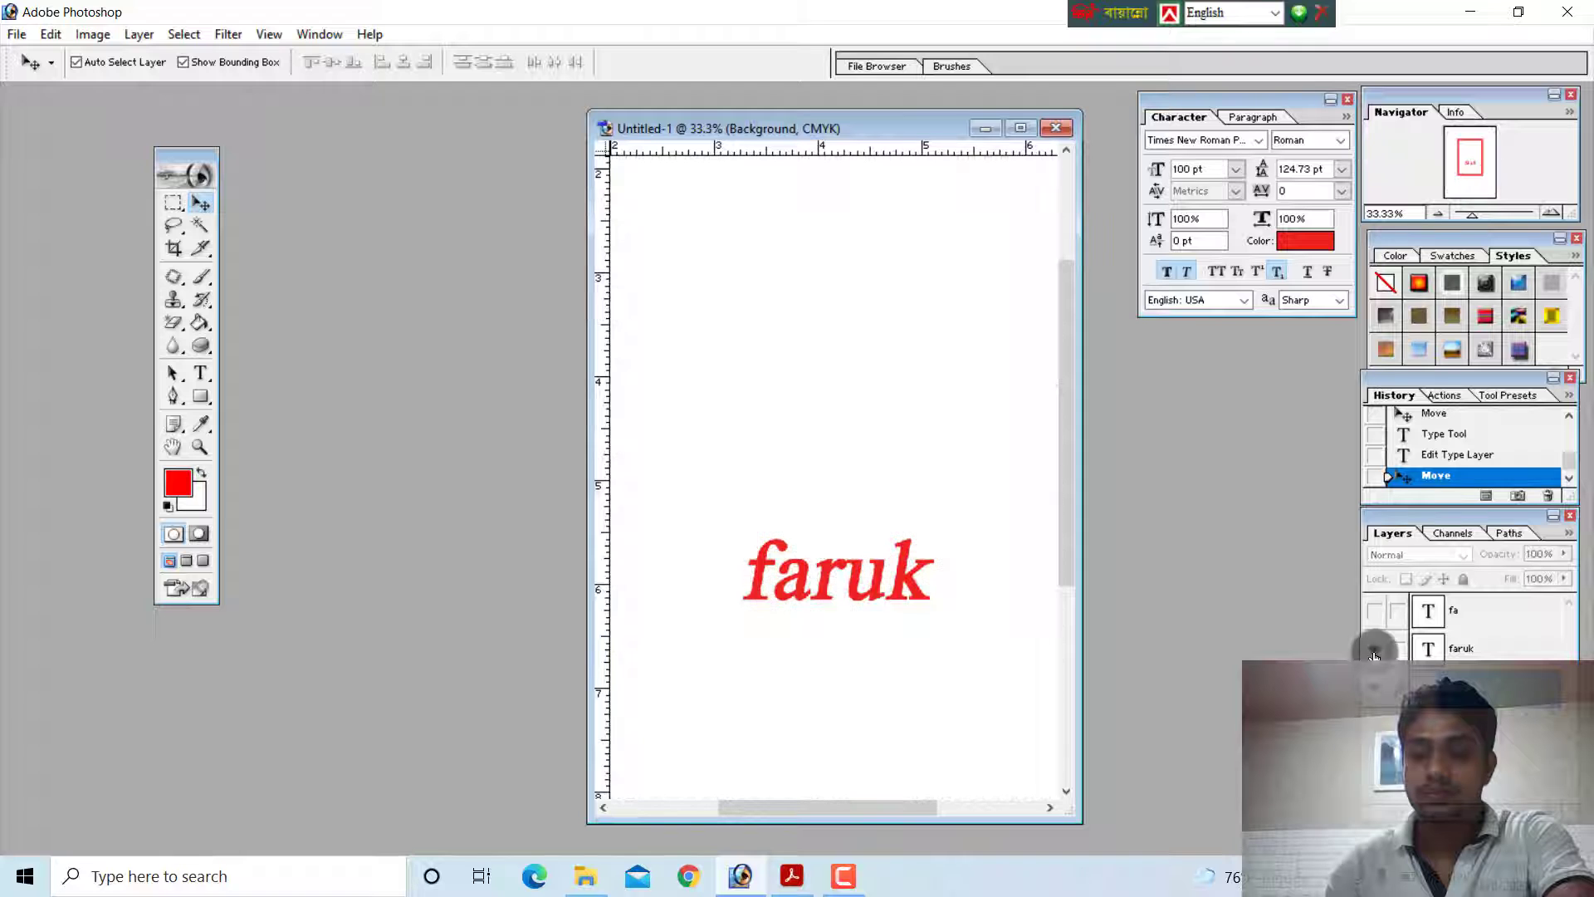
pyautogui.click(1375, 648)
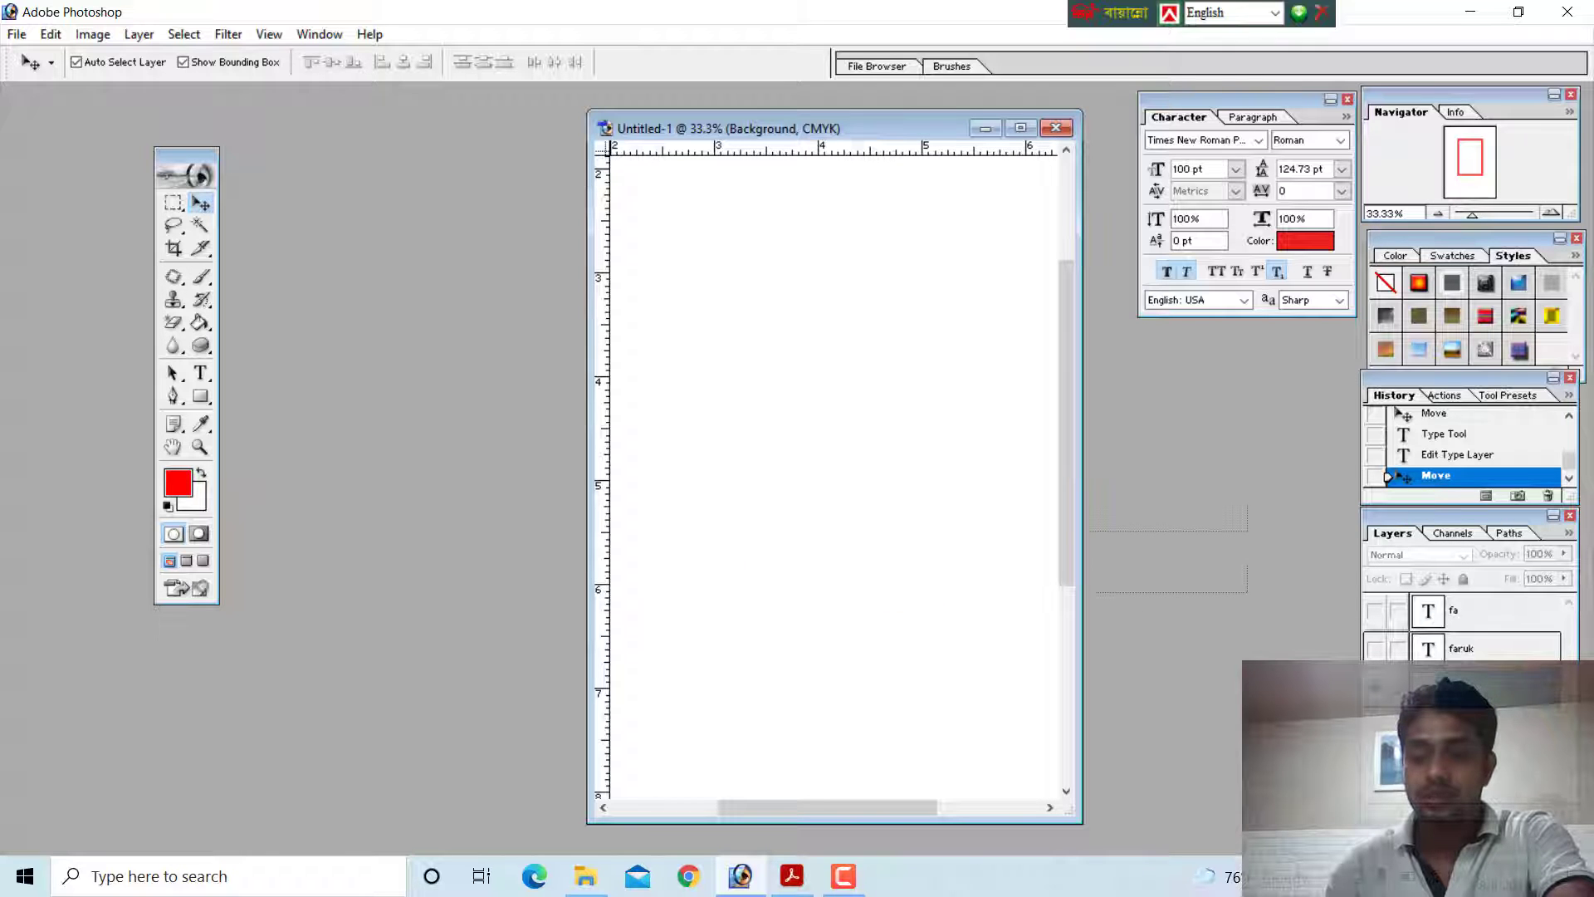
# Switch to the Adobe Photoshop.pdf guide in Acrobat Reader and highlight the word Document in the "Active Document" label
pyautogui.click(791, 876)
pyautogui.scroll(-1, 742, 517)
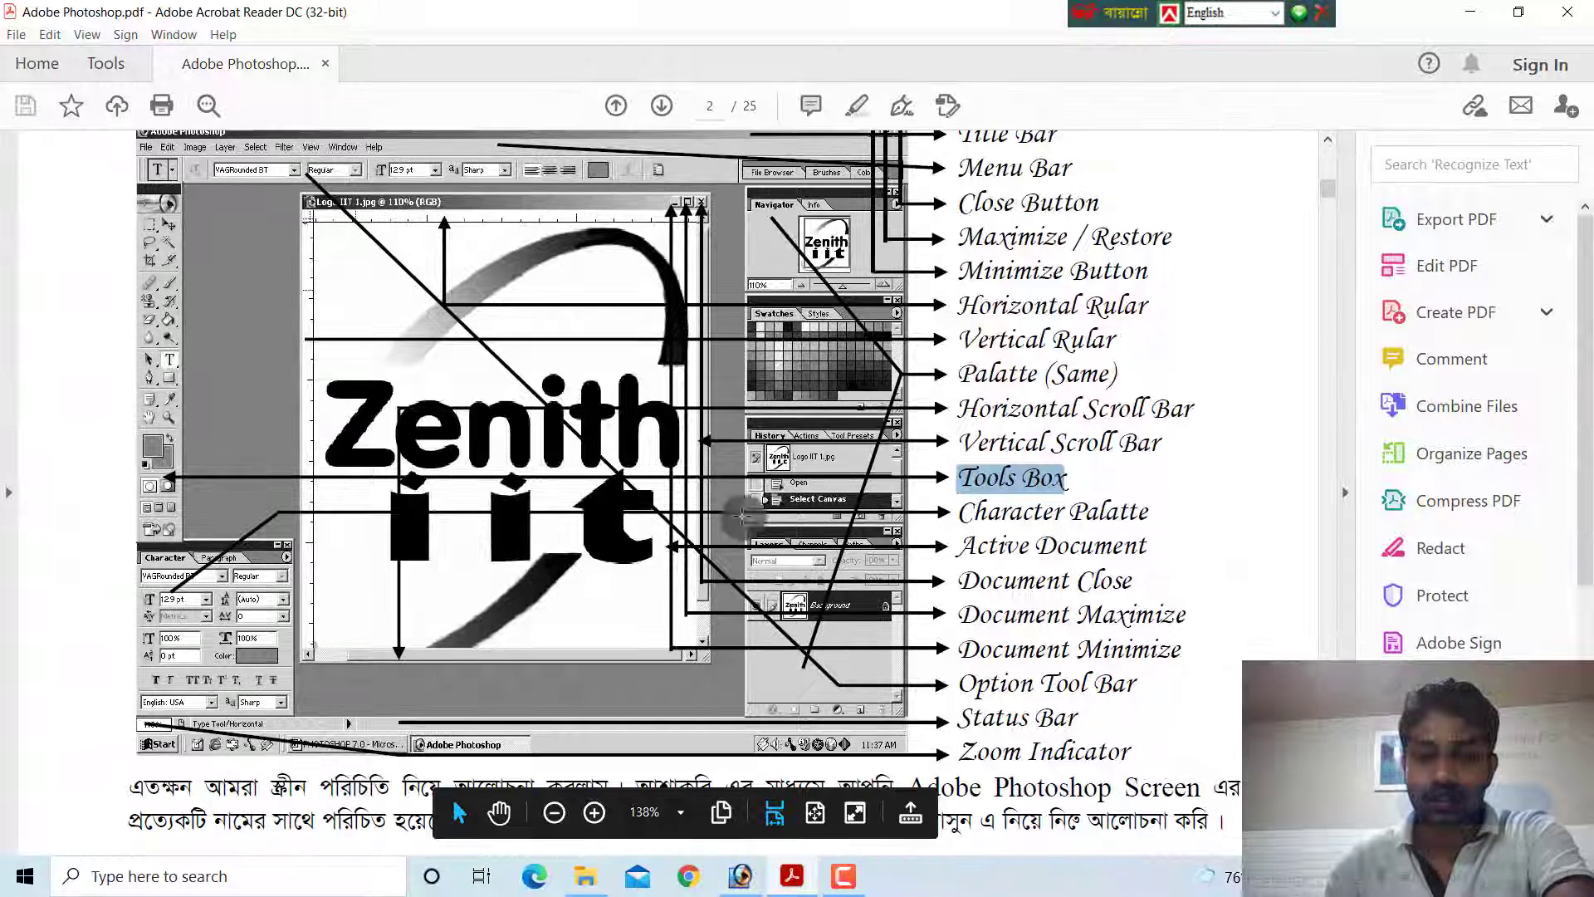
pyautogui.scroll(-1, 742, 516)
pyautogui.doubleClick(1088, 508)
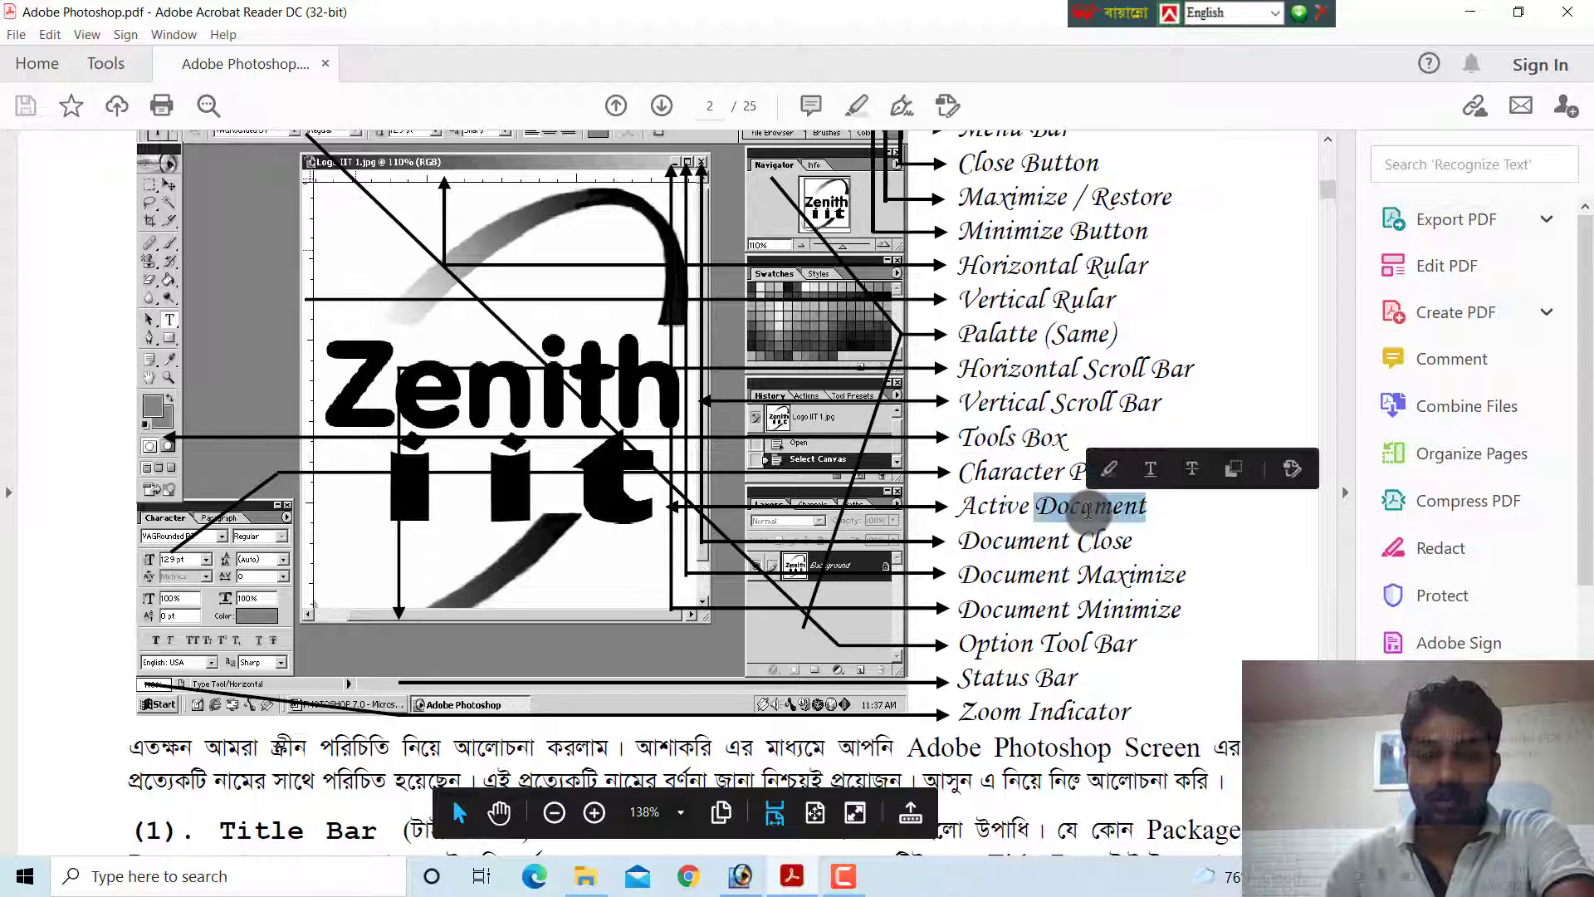
# In Photoshop, remove the "faruk" layer, and show the "fa" text again and stretch it to about 252% width
pyautogui.click(740, 876)
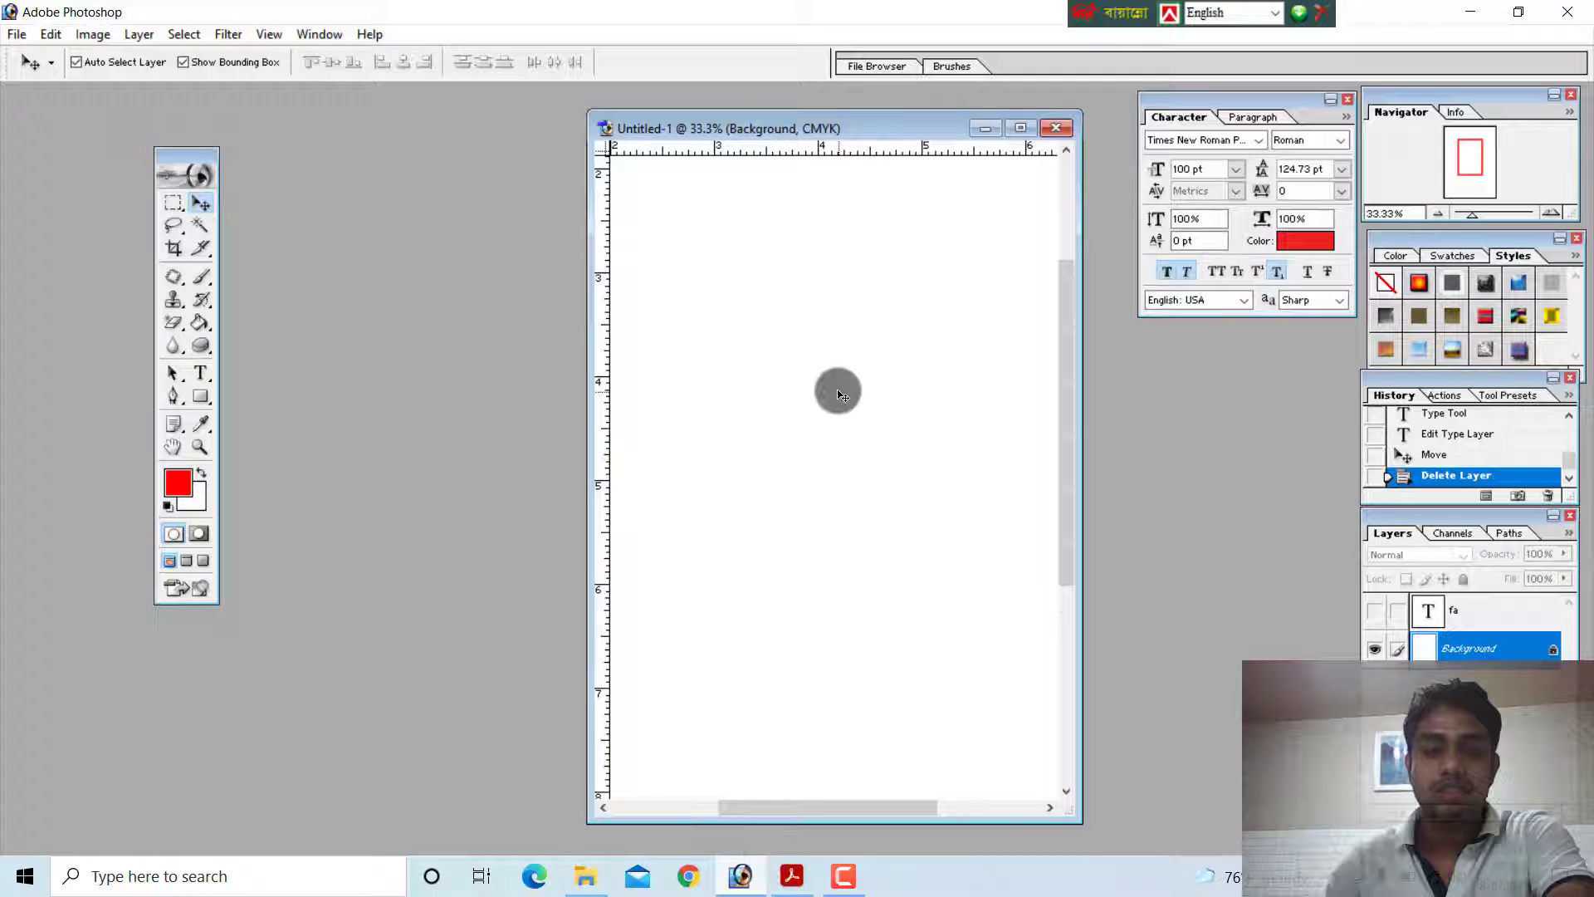
pyautogui.click(1375, 613)
pyautogui.moveTo(808, 427); pyautogui.dragTo(869, 465)
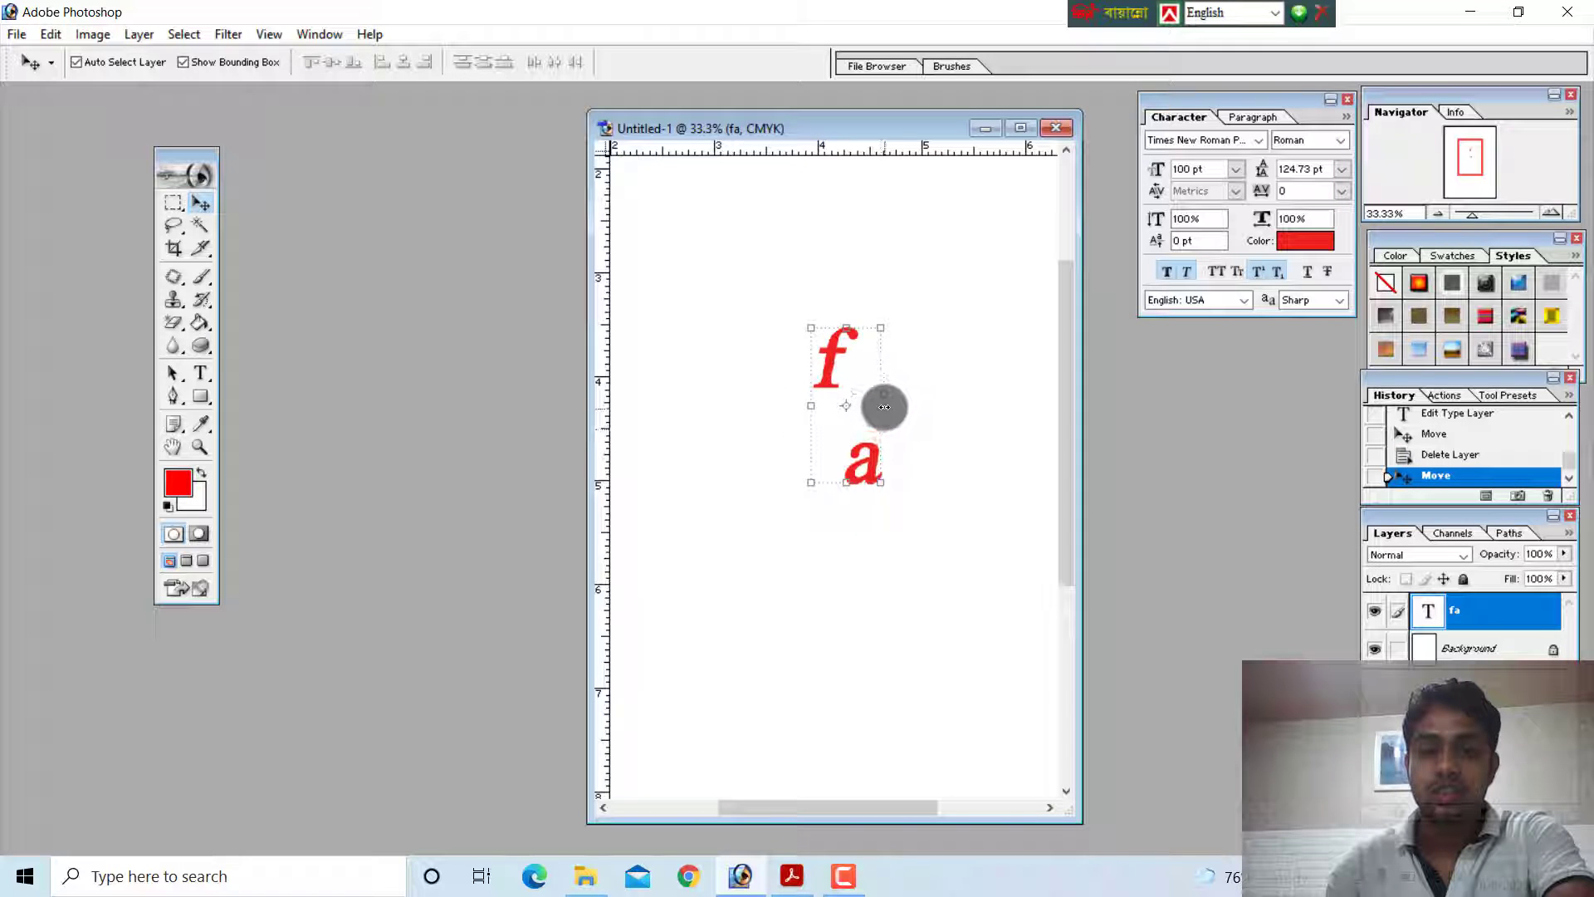
pyautogui.moveTo(887, 407); pyautogui.dragTo(823, 368)
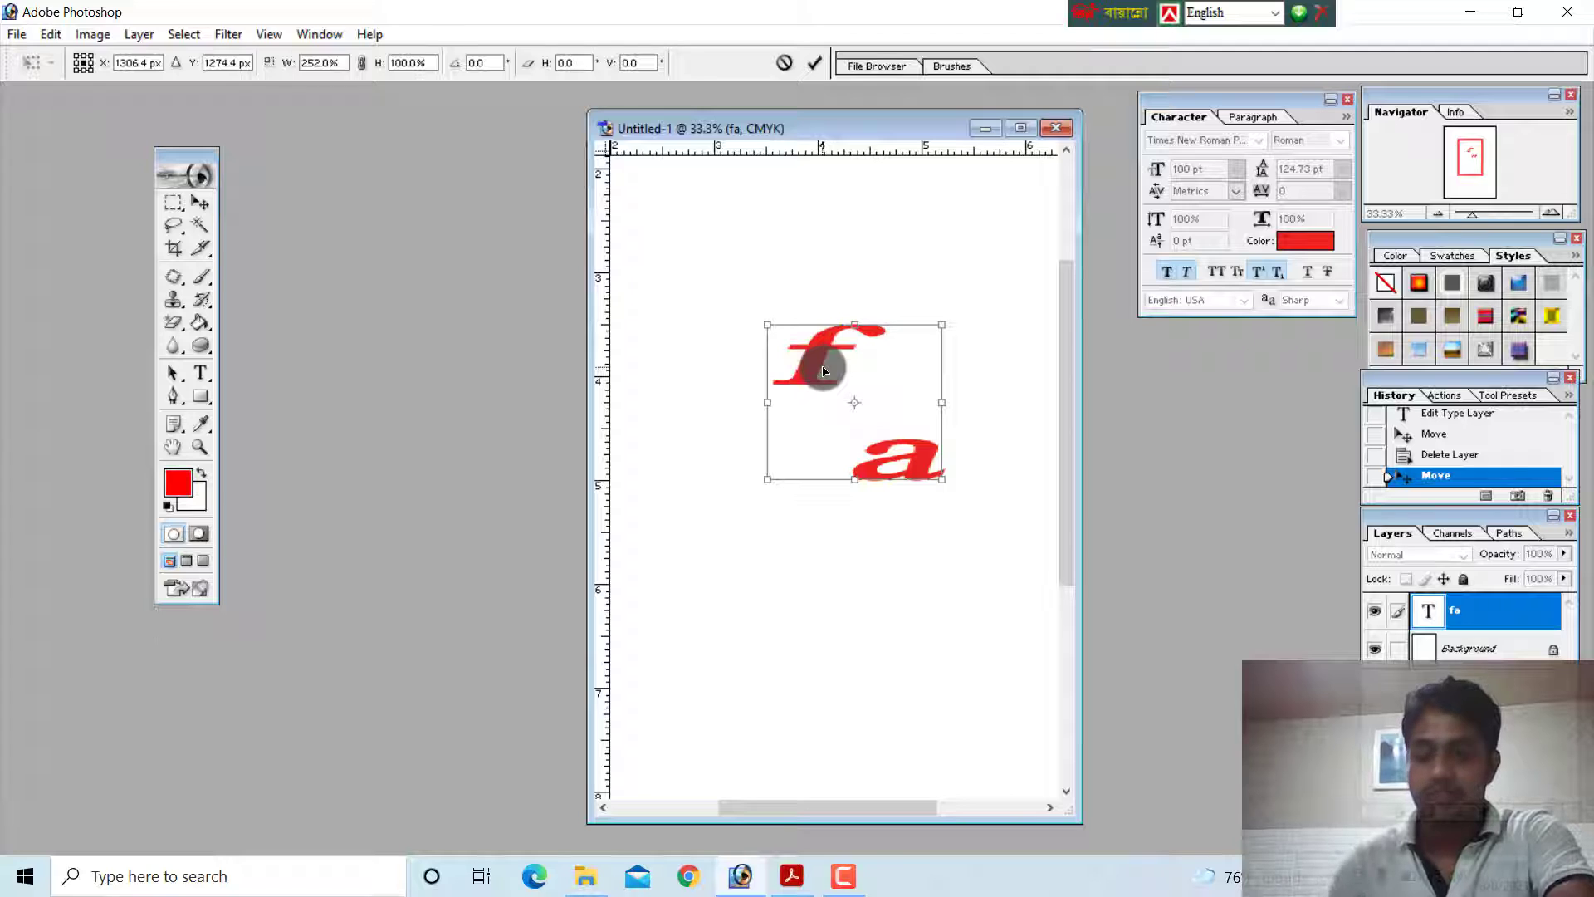
pyautogui.doubleClick(819, 355)
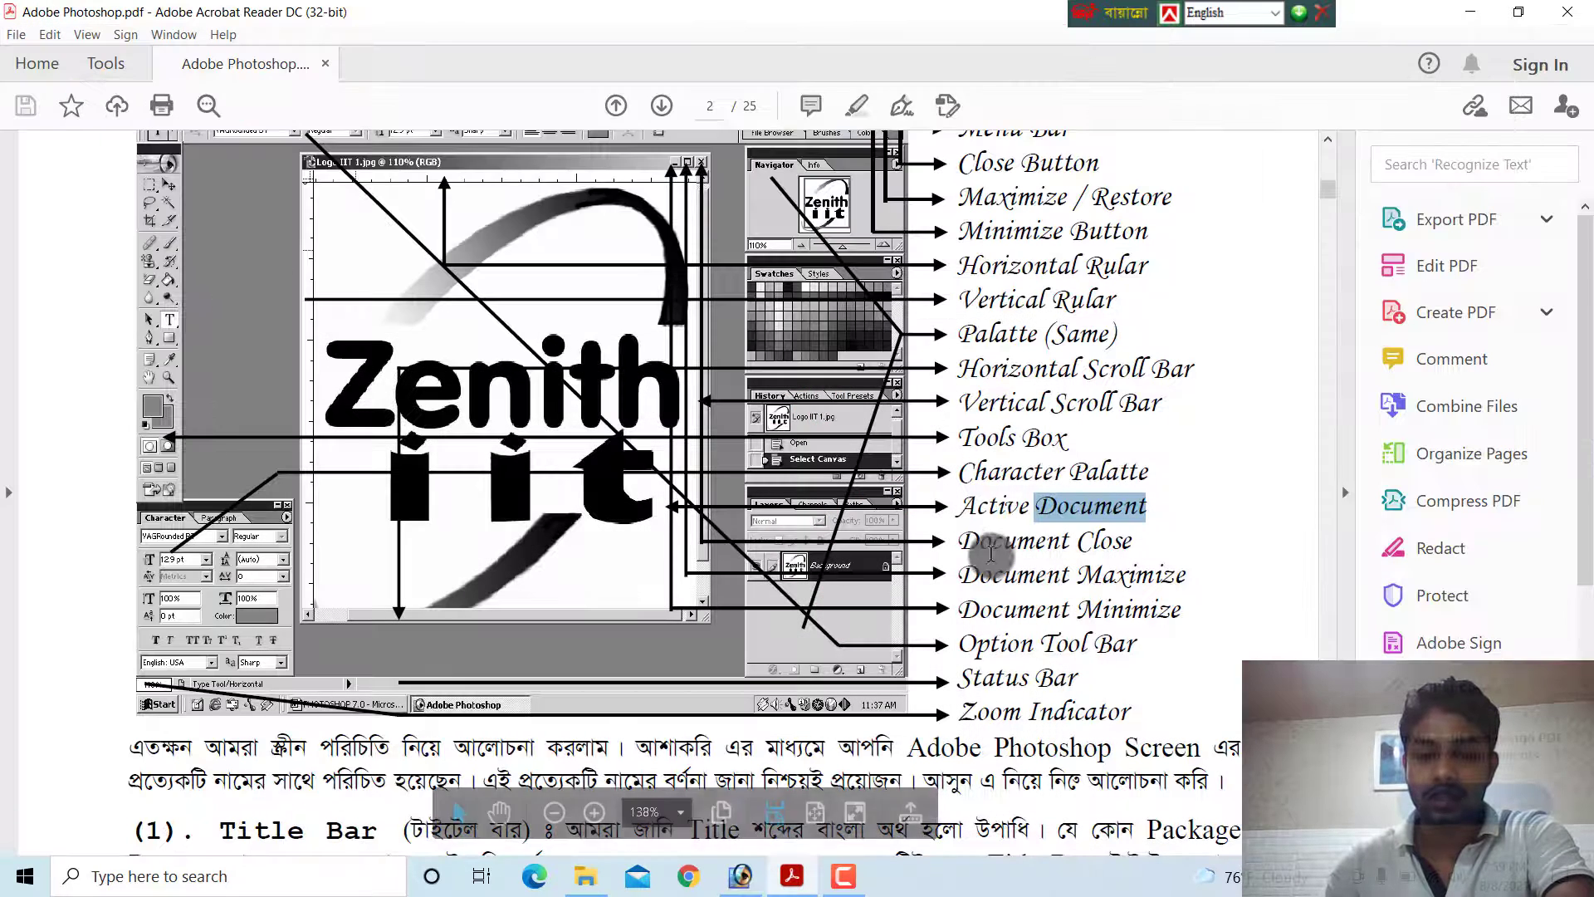
# In the PDF guide, examine the Document Close, Document Maximize and Document Minimize labels, selecting a word in each
pyautogui.scroll(-1, 996, 554)
pyautogui.click(1066, 508)
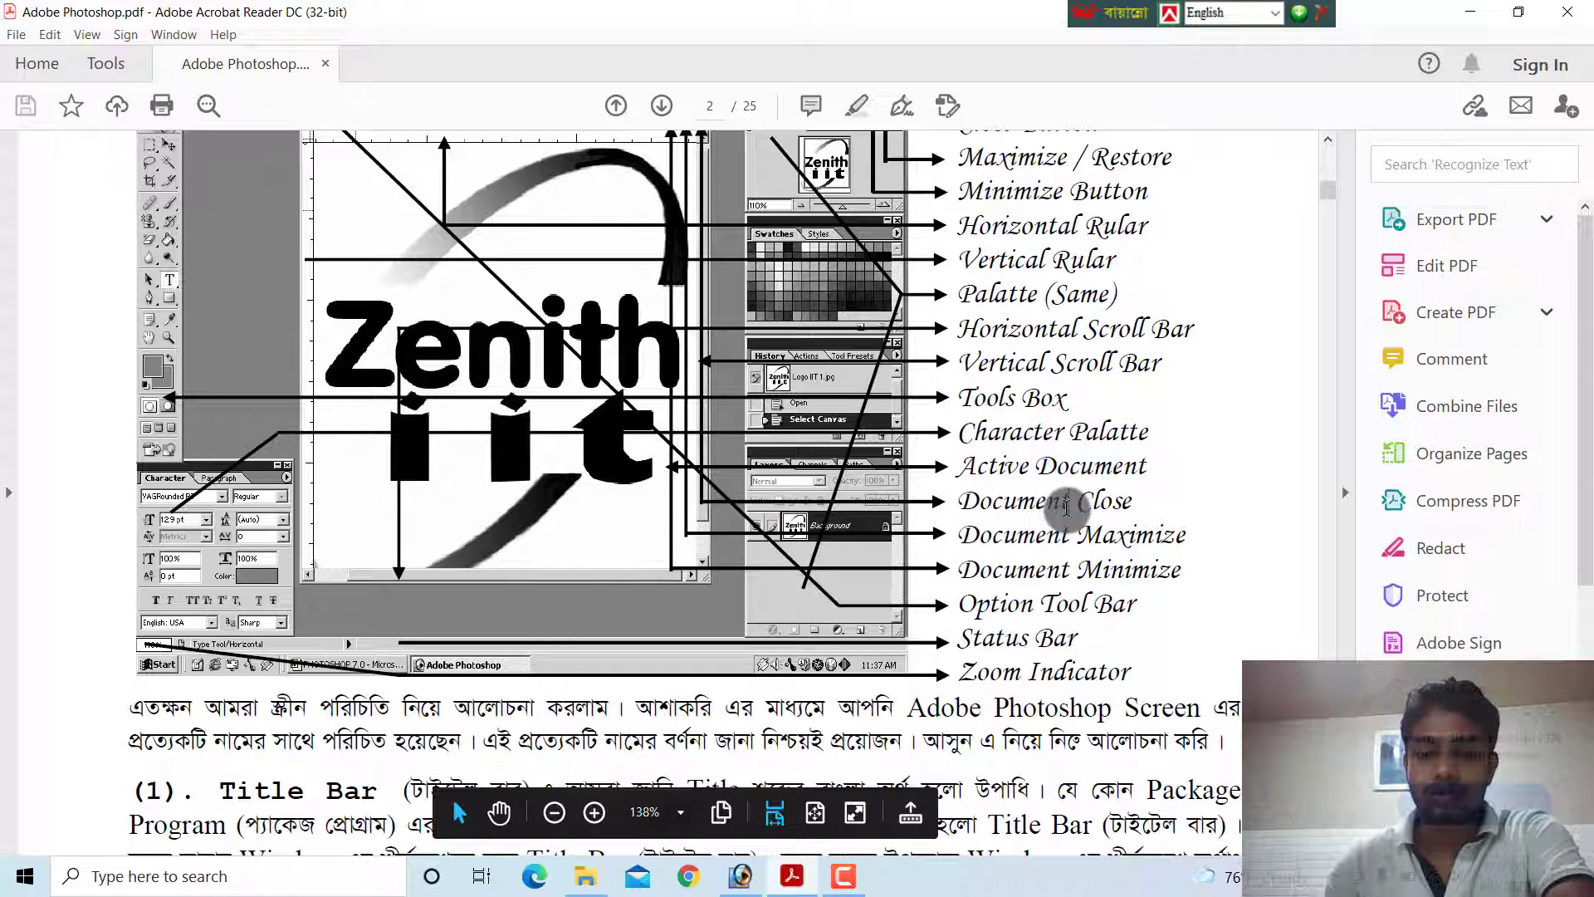
pyautogui.doubleClick(1066, 508)
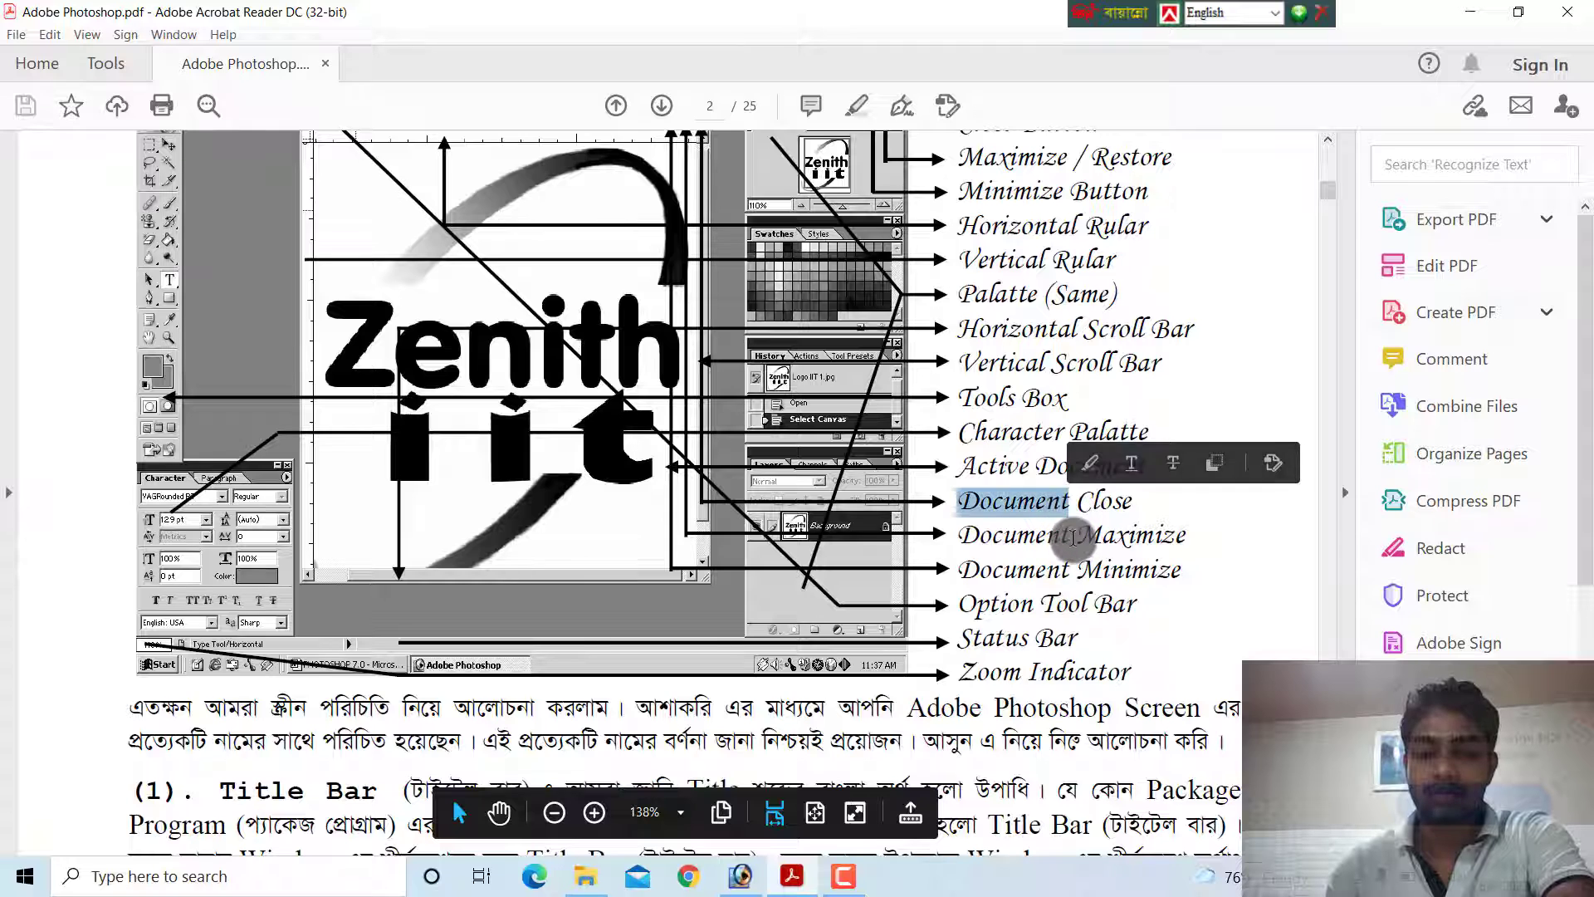
pyautogui.doubleClick(1080, 534)
pyautogui.doubleClick(1076, 572)
pyautogui.scroll(-1, 776, 827)
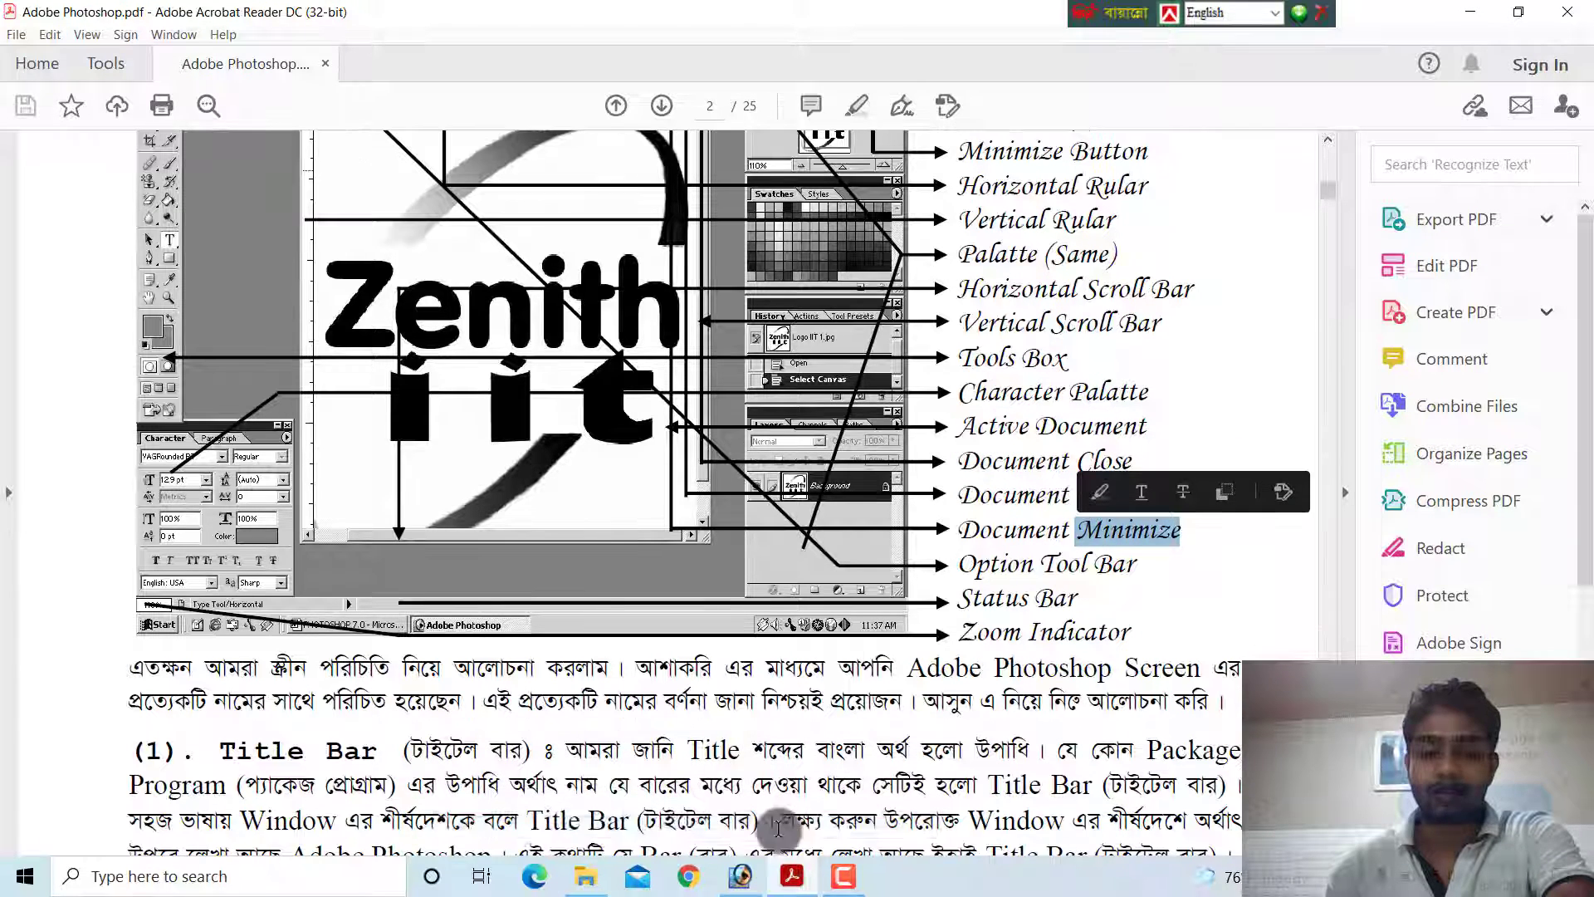
# Return to Photoshop and reposition the floating Untitled-1 document window in the workspace, checking the PDF guide in between
pyautogui.click(736, 868)
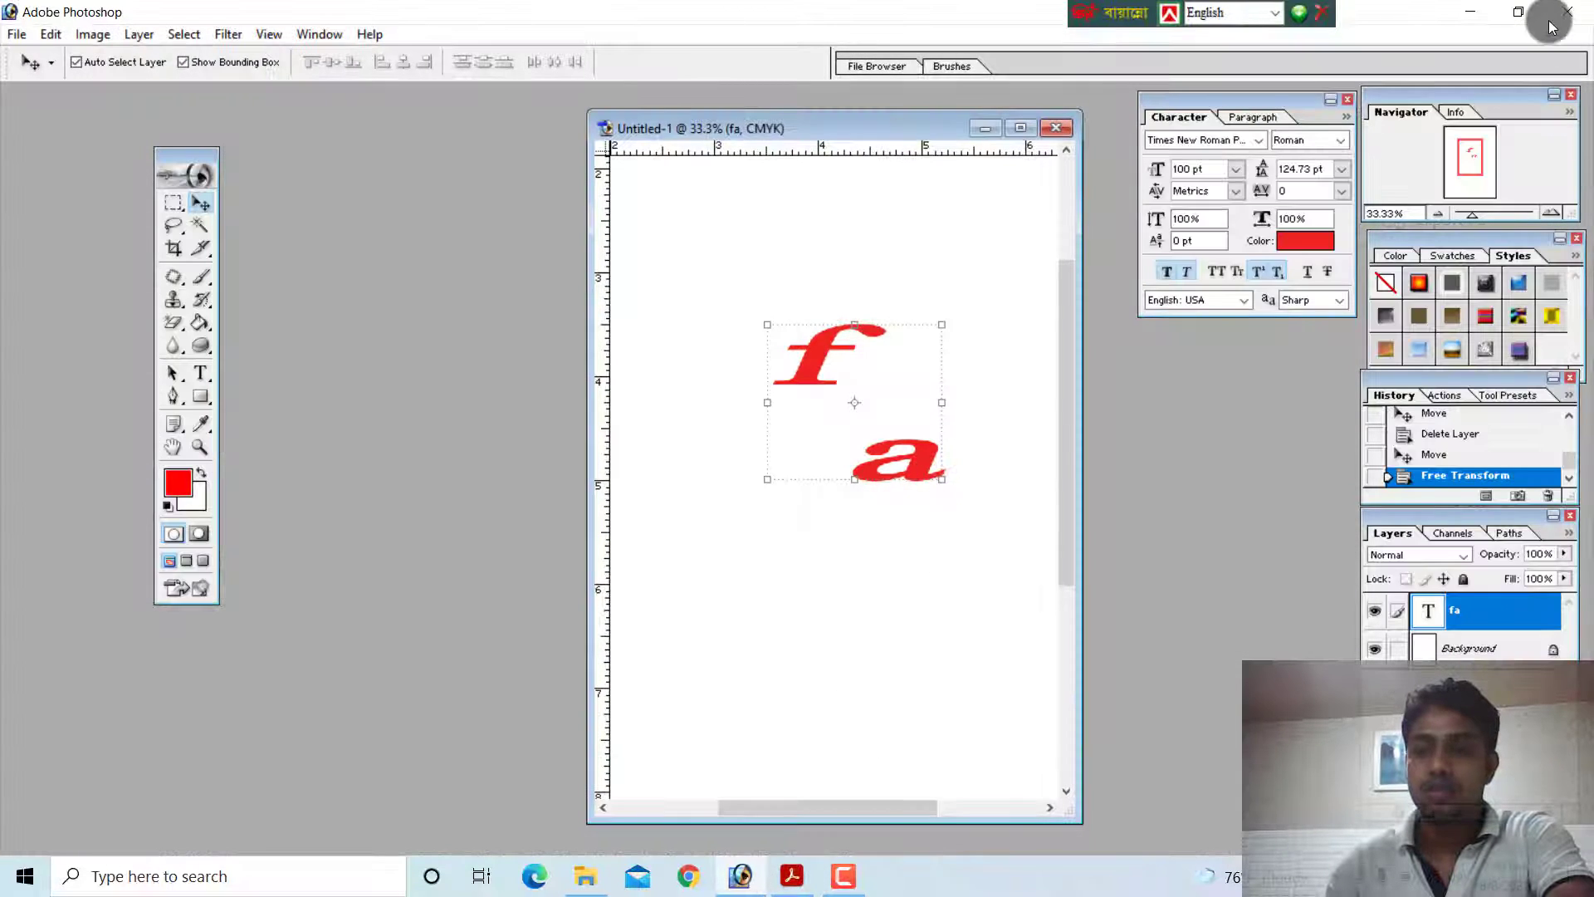
pyautogui.moveTo(789, 126); pyautogui.dragTo(730, 175)
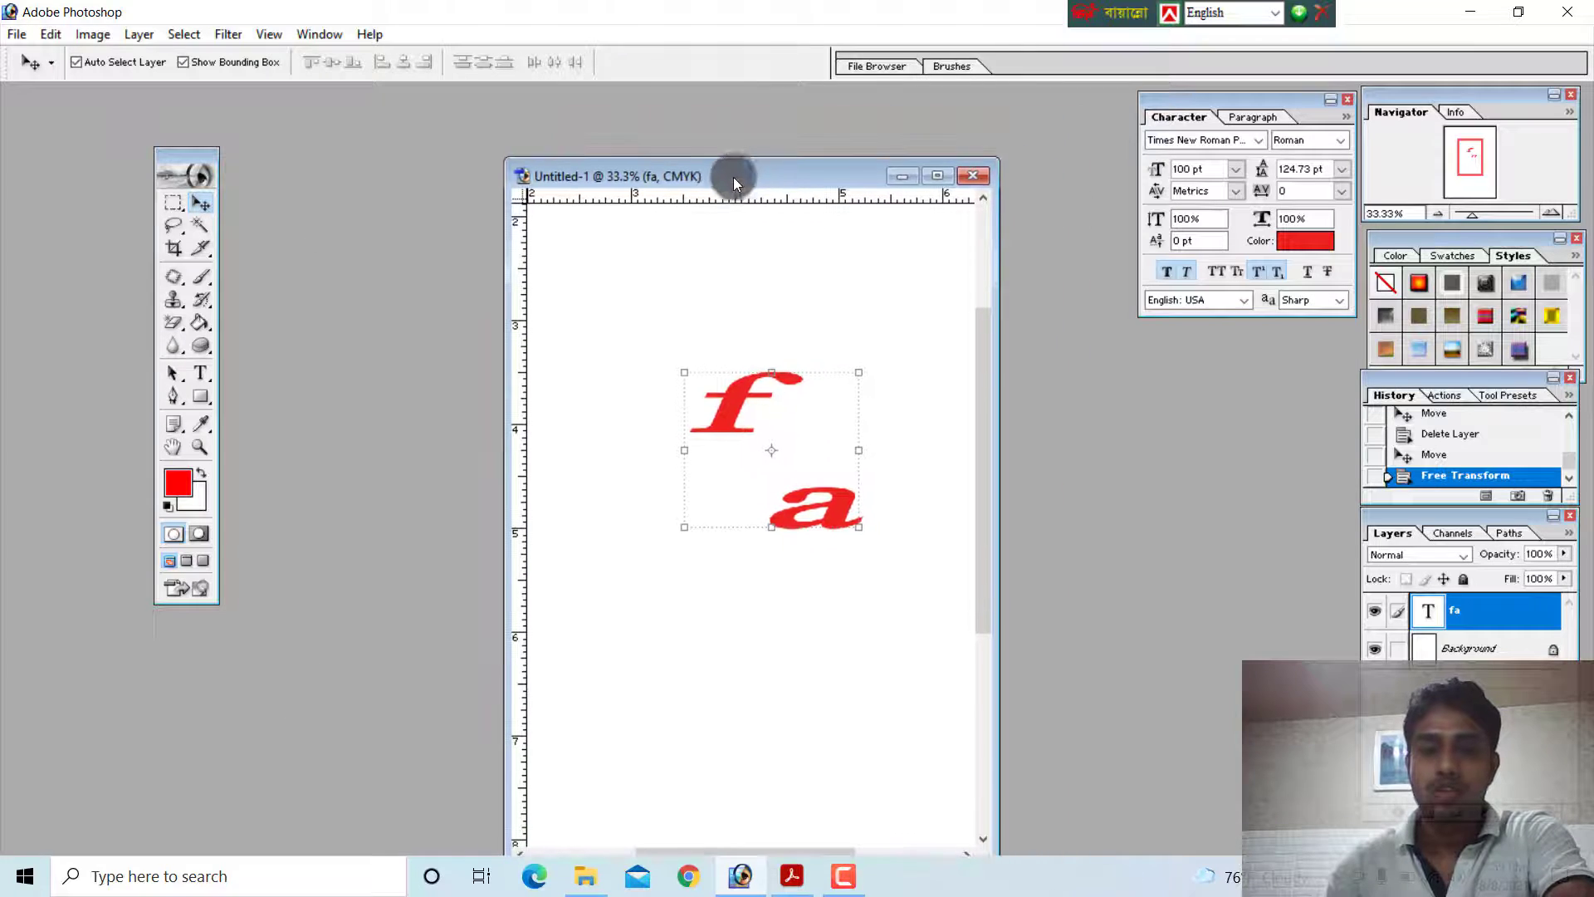
pyautogui.press('Tab')
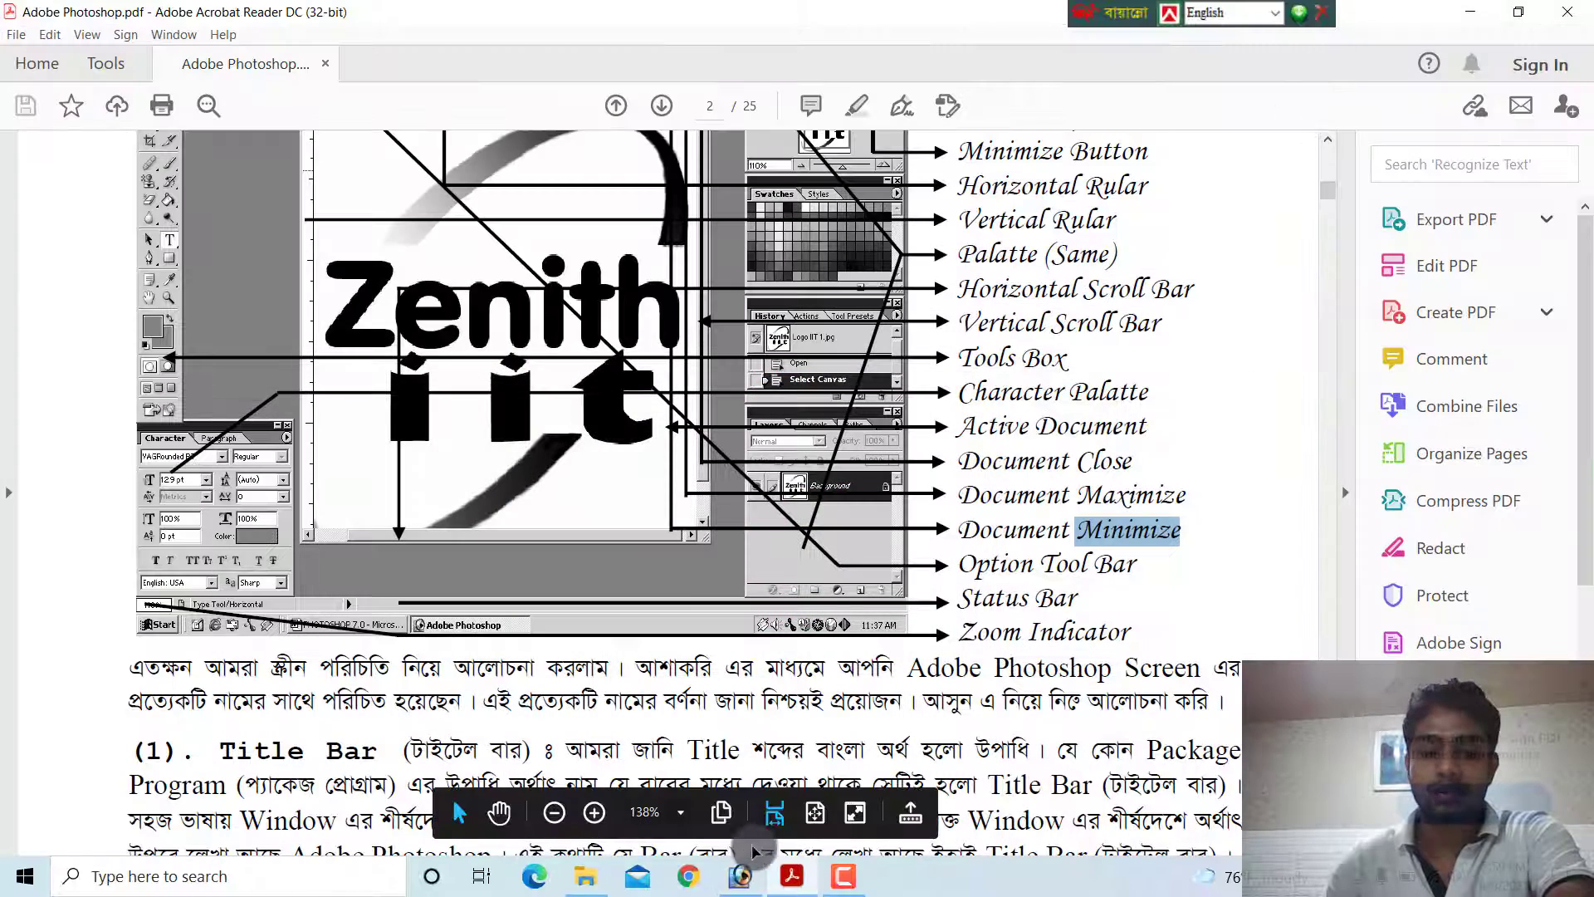
pyautogui.click(741, 874)
pyautogui.moveTo(789, 170); pyautogui.dragTo(813, 214)
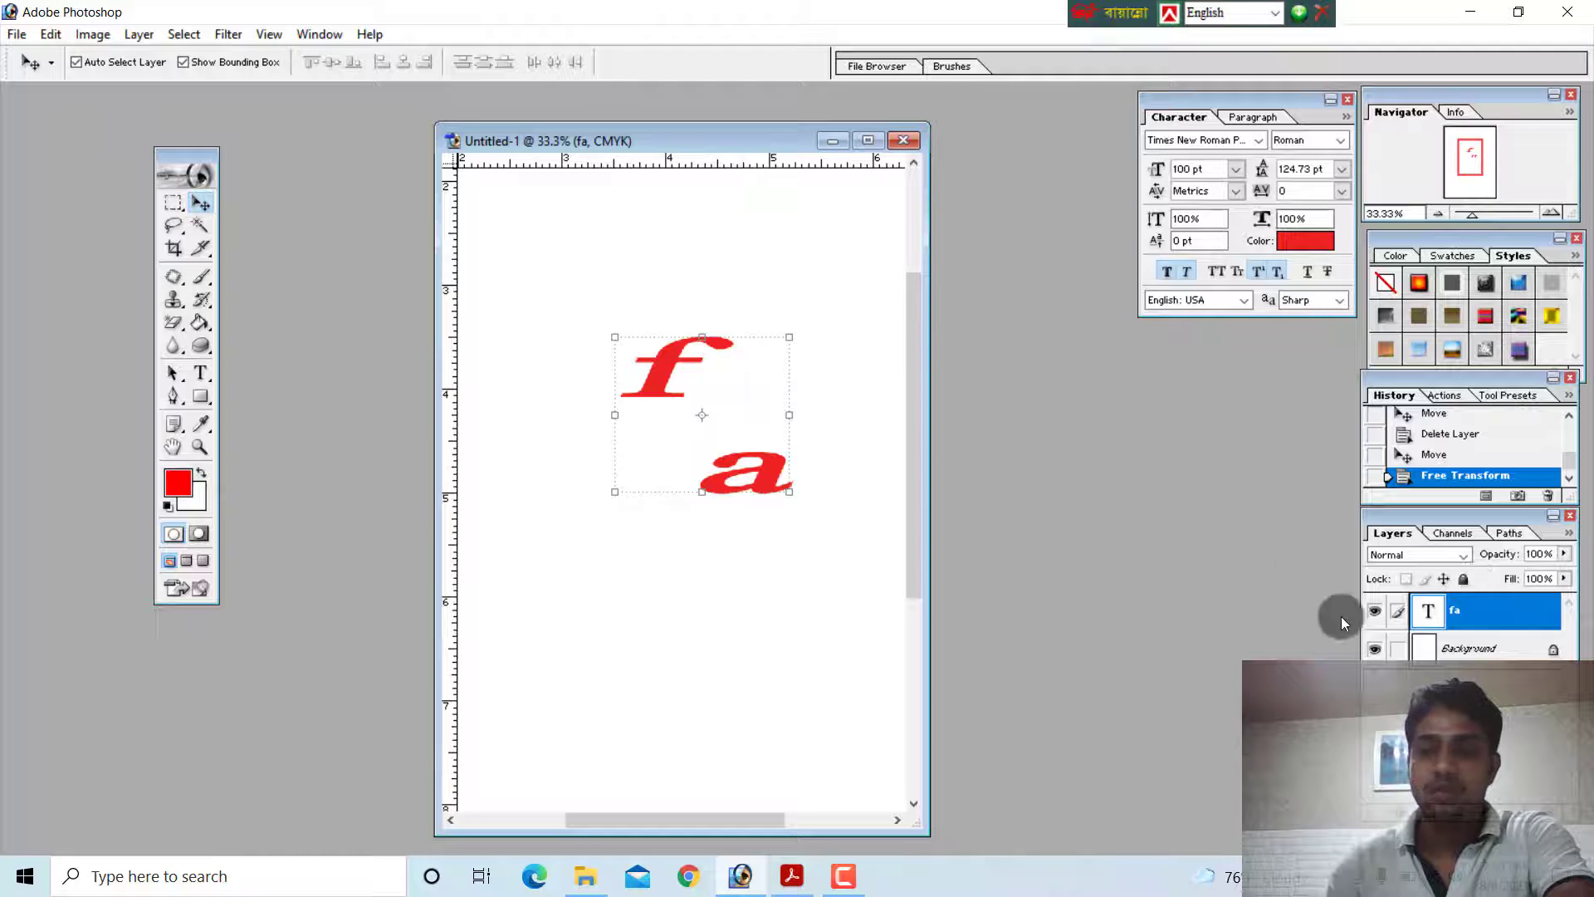
# Maximize the document window and cycle the screen modes back to a floating window, and also minimize and restore it
pyautogui.click(868, 140)
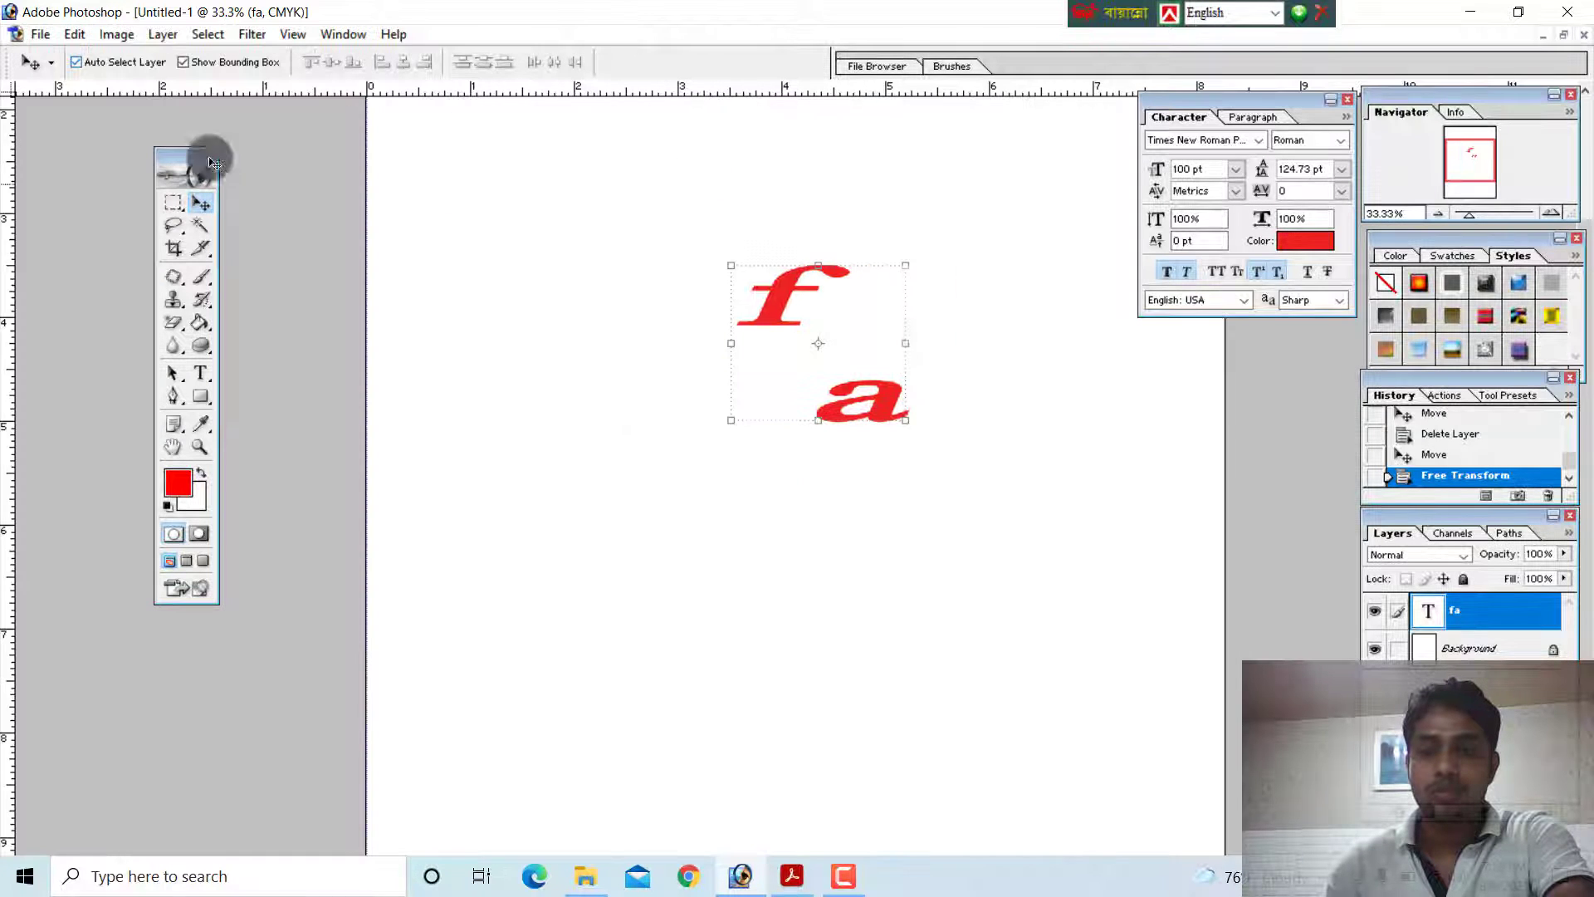
pyautogui.press('f')
pyautogui.press('f')
pyautogui.press('f')
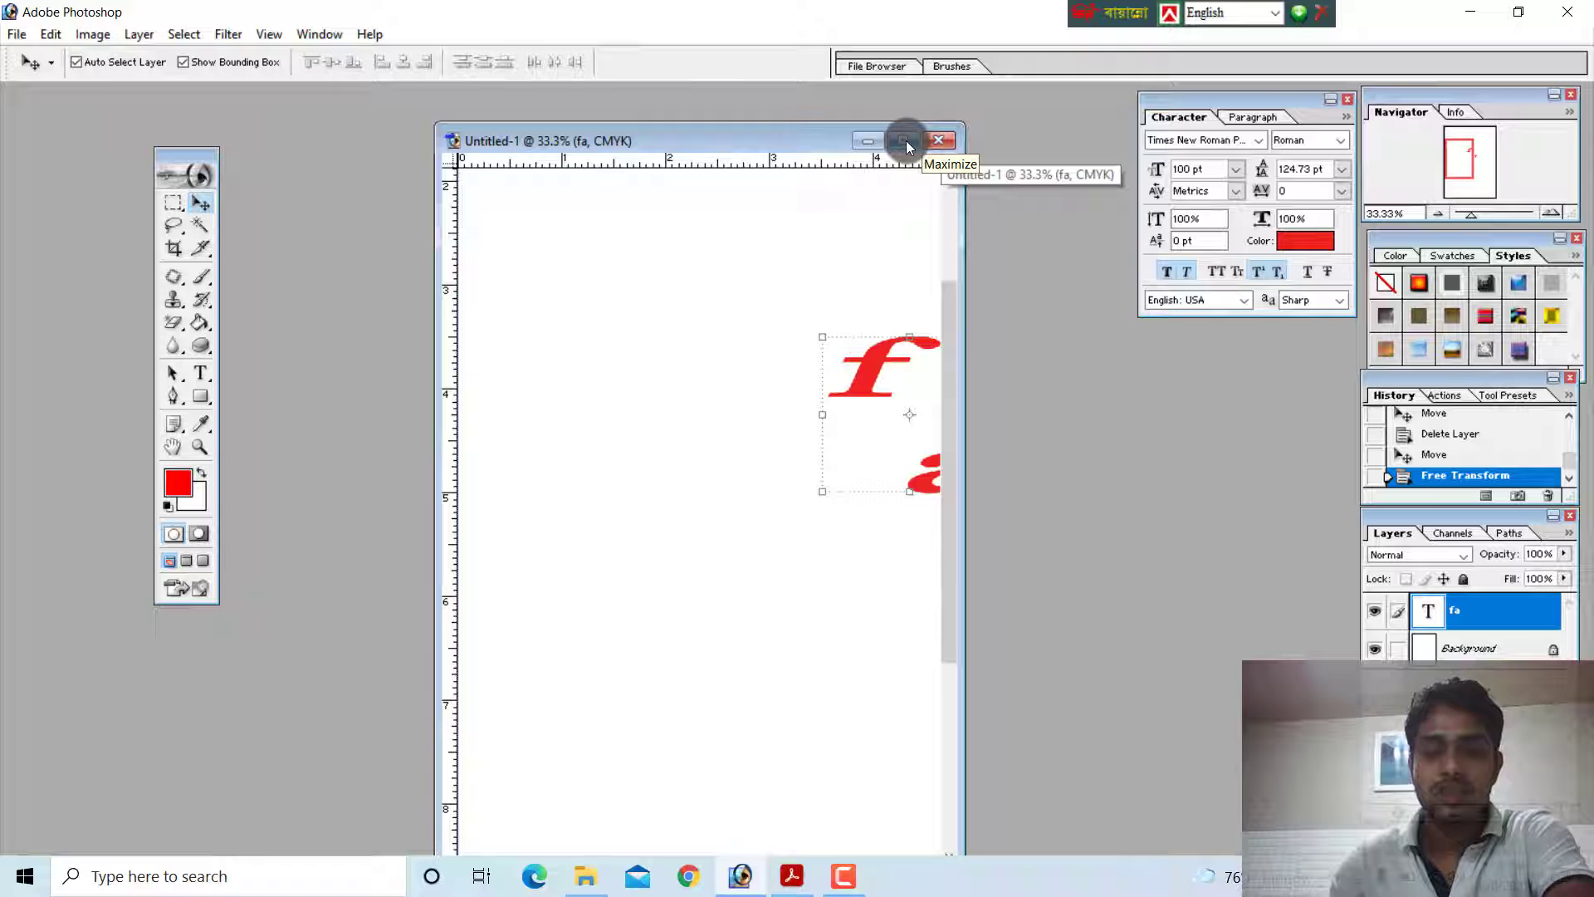
pyautogui.click(864, 142)
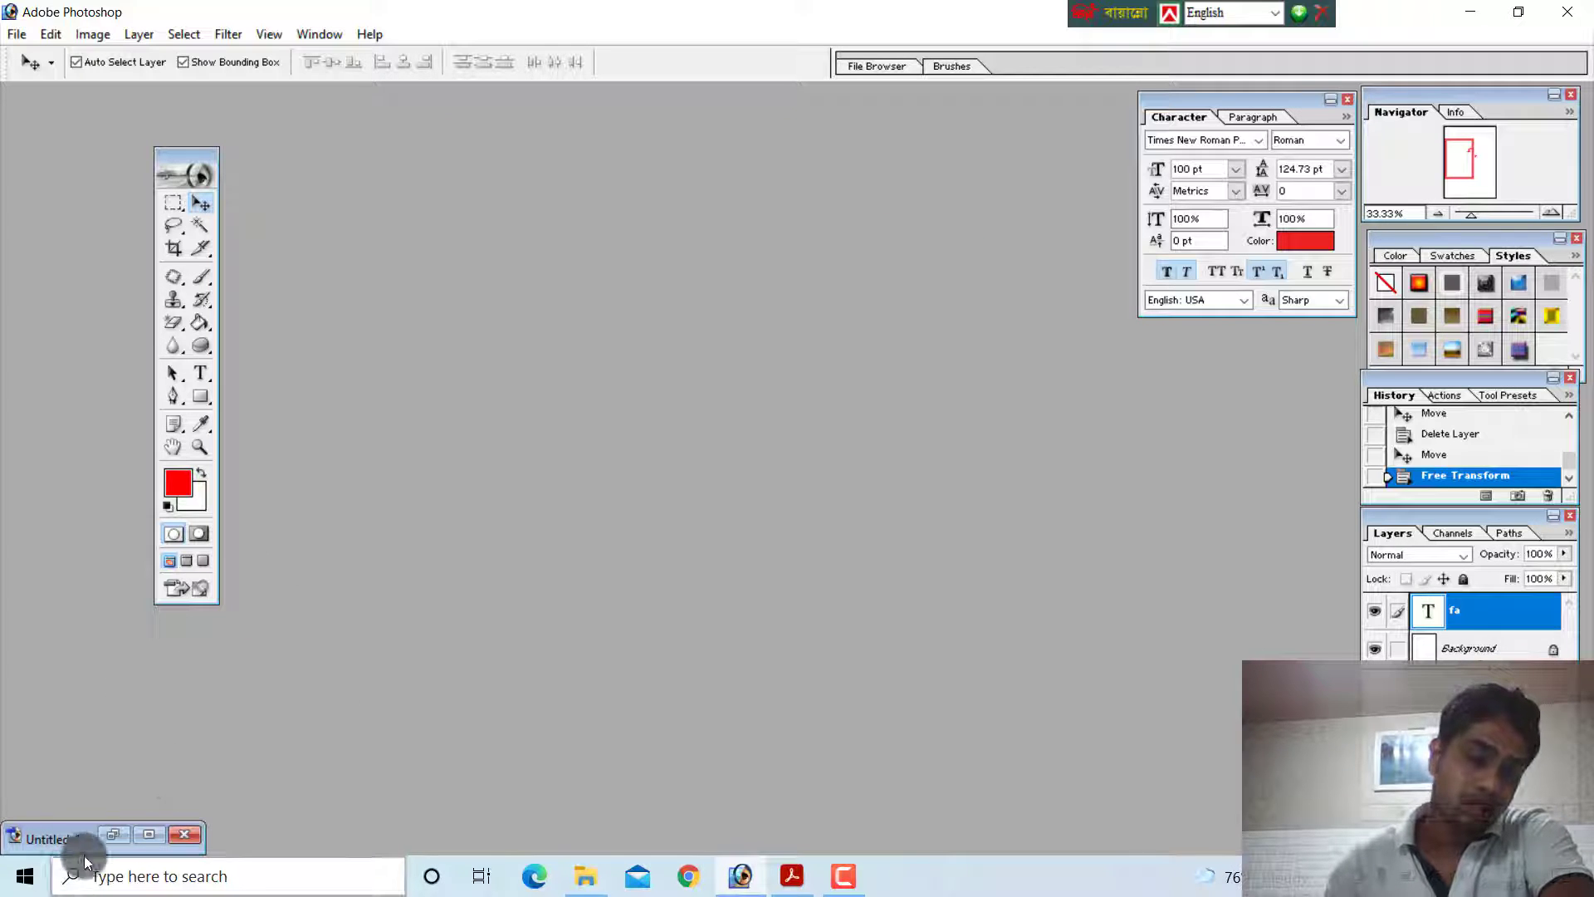
pyautogui.click(114, 837)
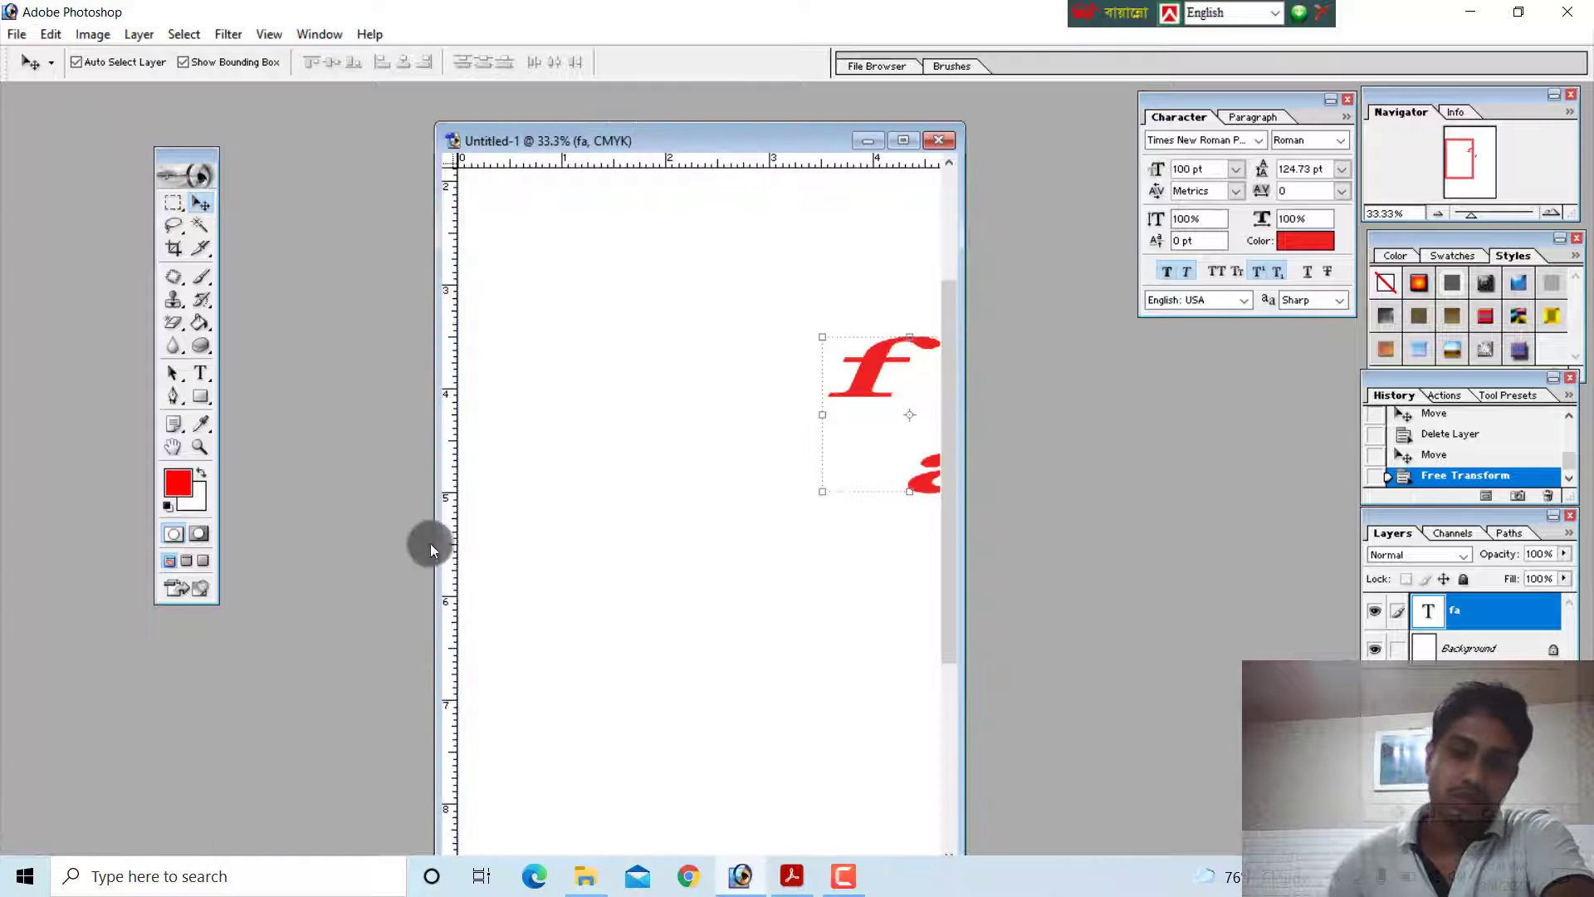
# Maximize the Untitled-1 document window and close the document without saving its changes
pyautogui.click(905, 143)
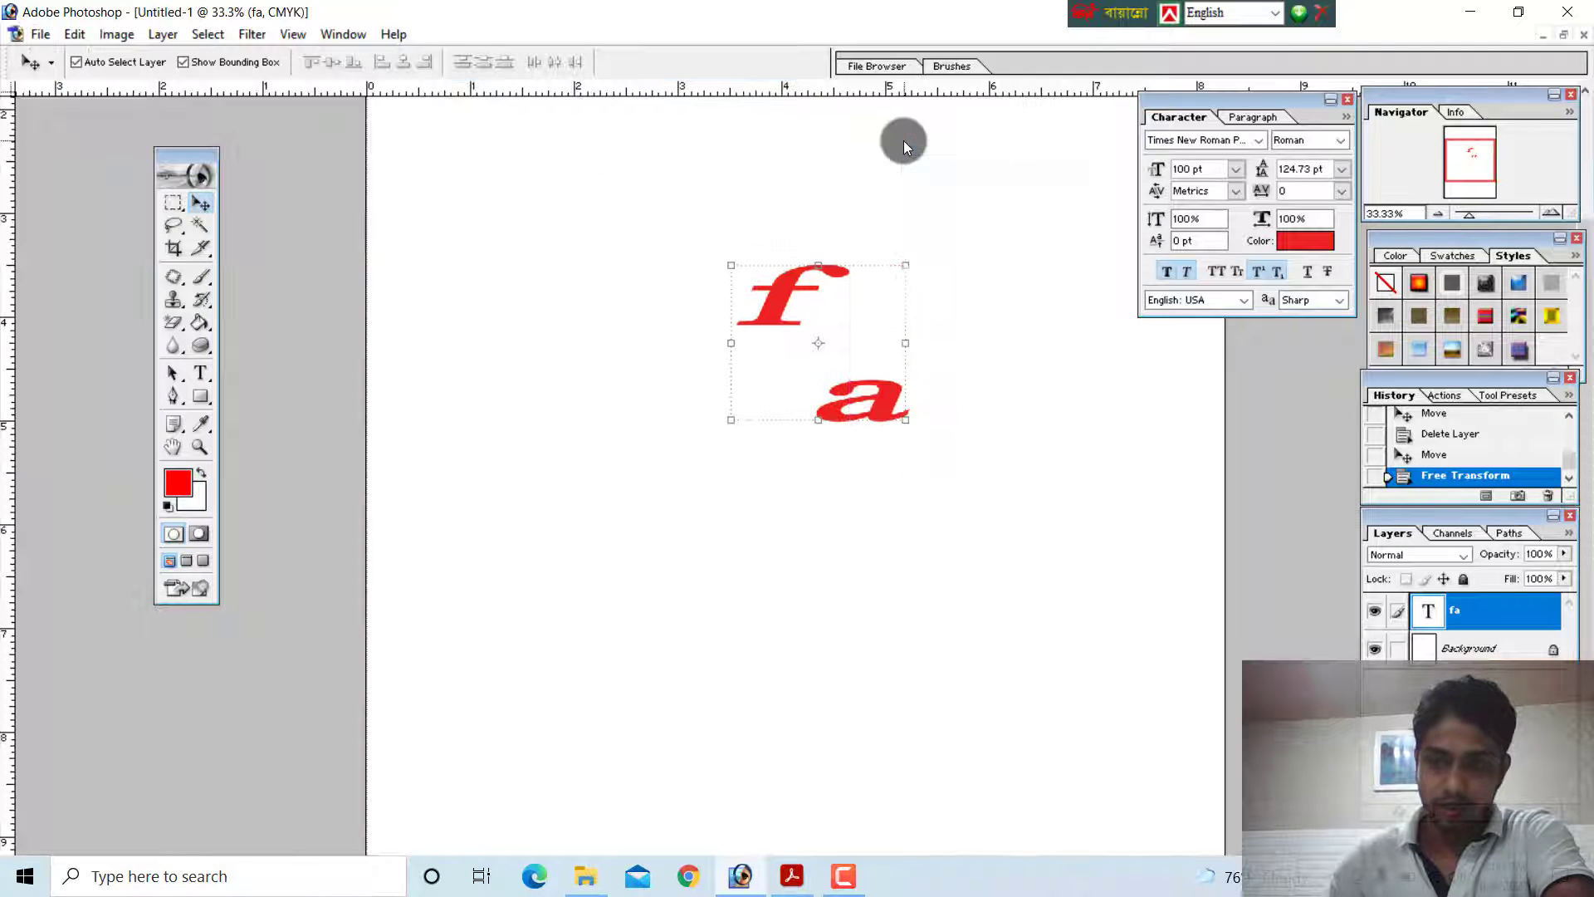
pyautogui.click(1582, 37)
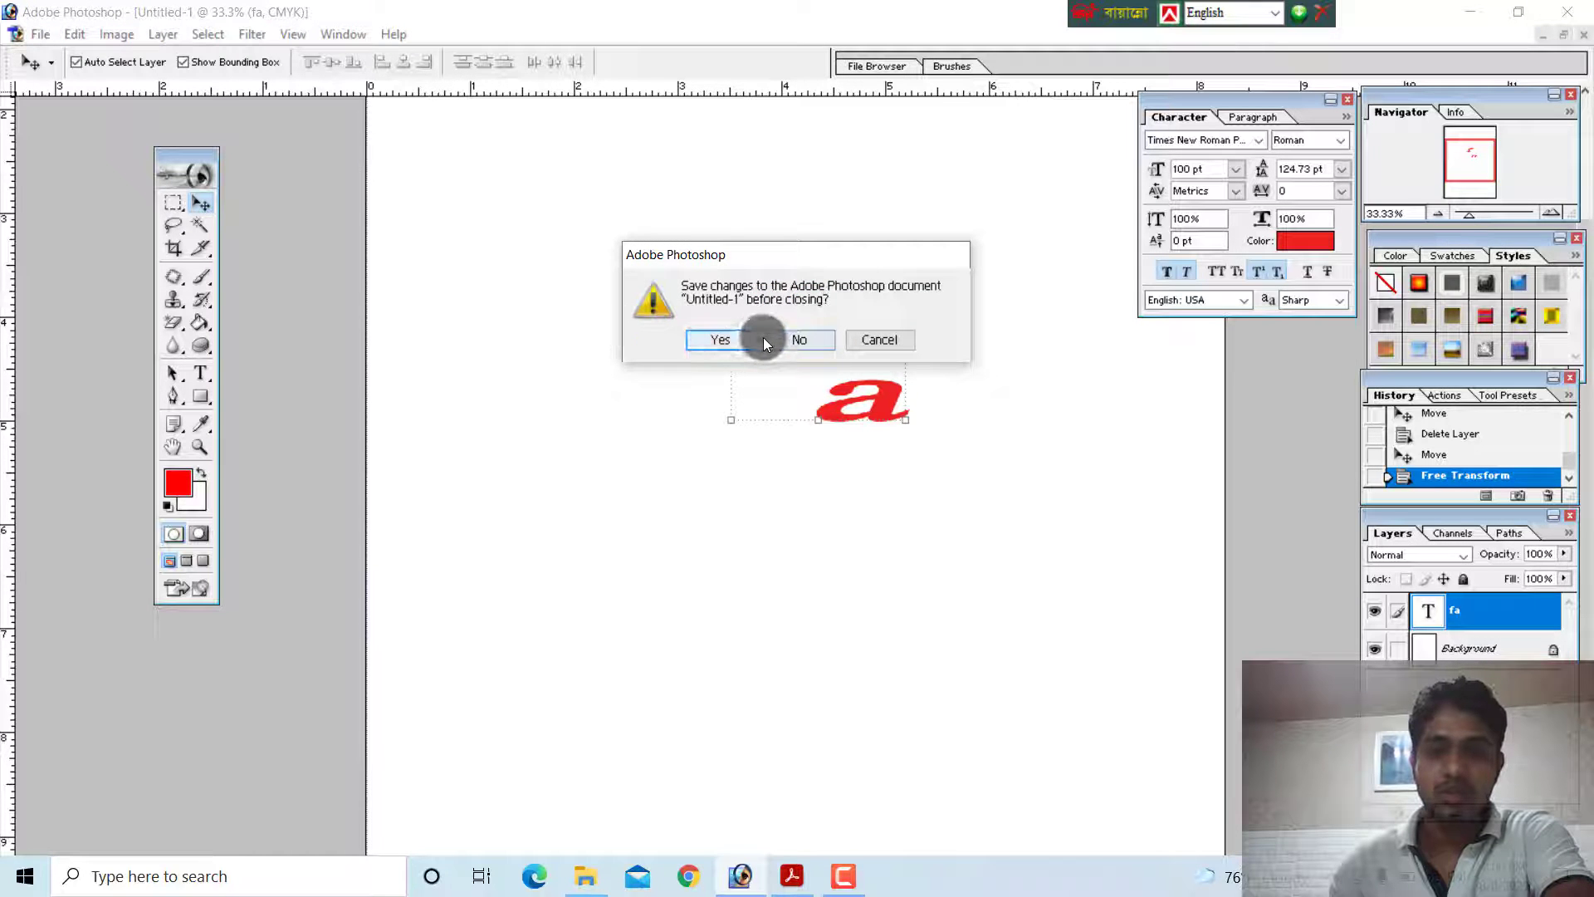
pyautogui.click(802, 340)
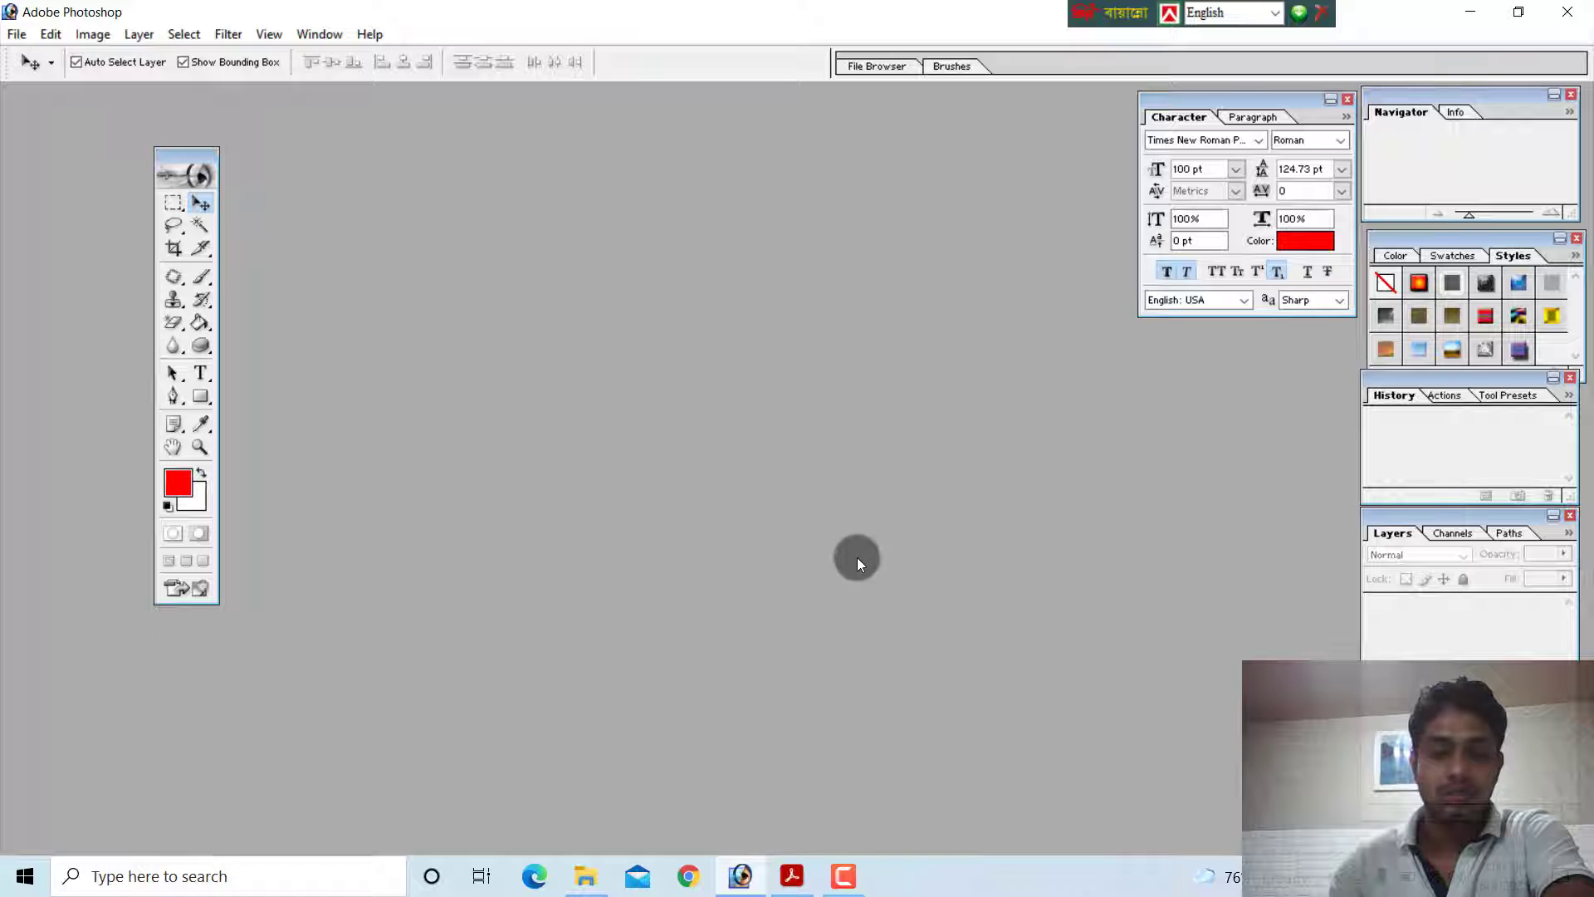
# Switch to the PDF guide and trace the Option Tool Bar label to its part of the screen diagram
pyautogui.click(793, 877)
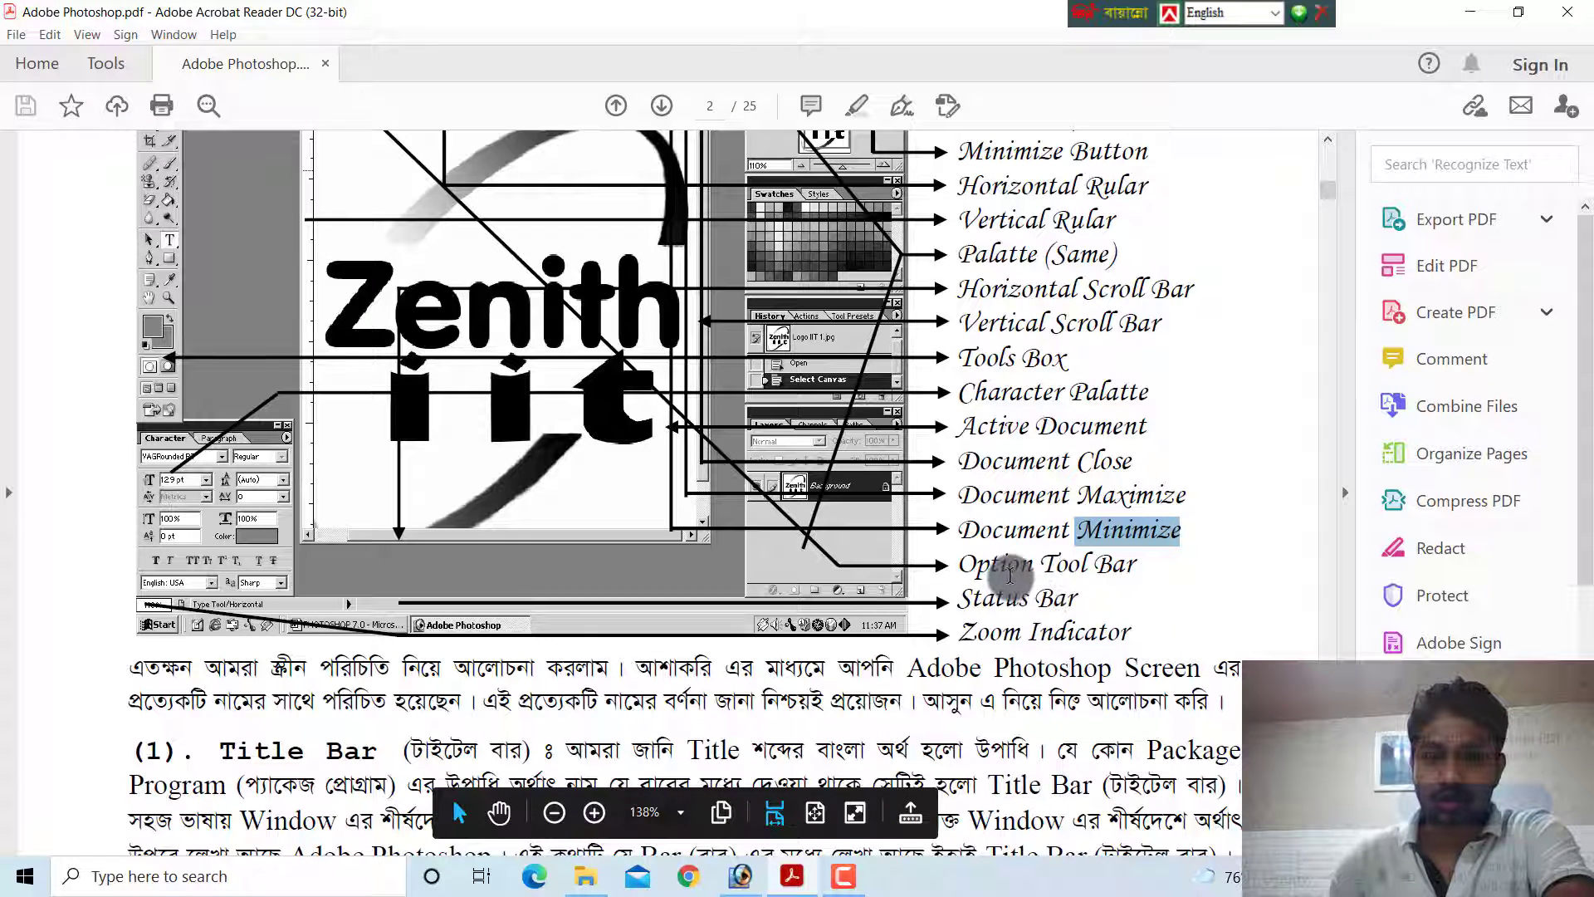
pyautogui.click(1050, 562)
pyautogui.scroll(3, 994, 550)
pyautogui.scroll(2, 993, 550)
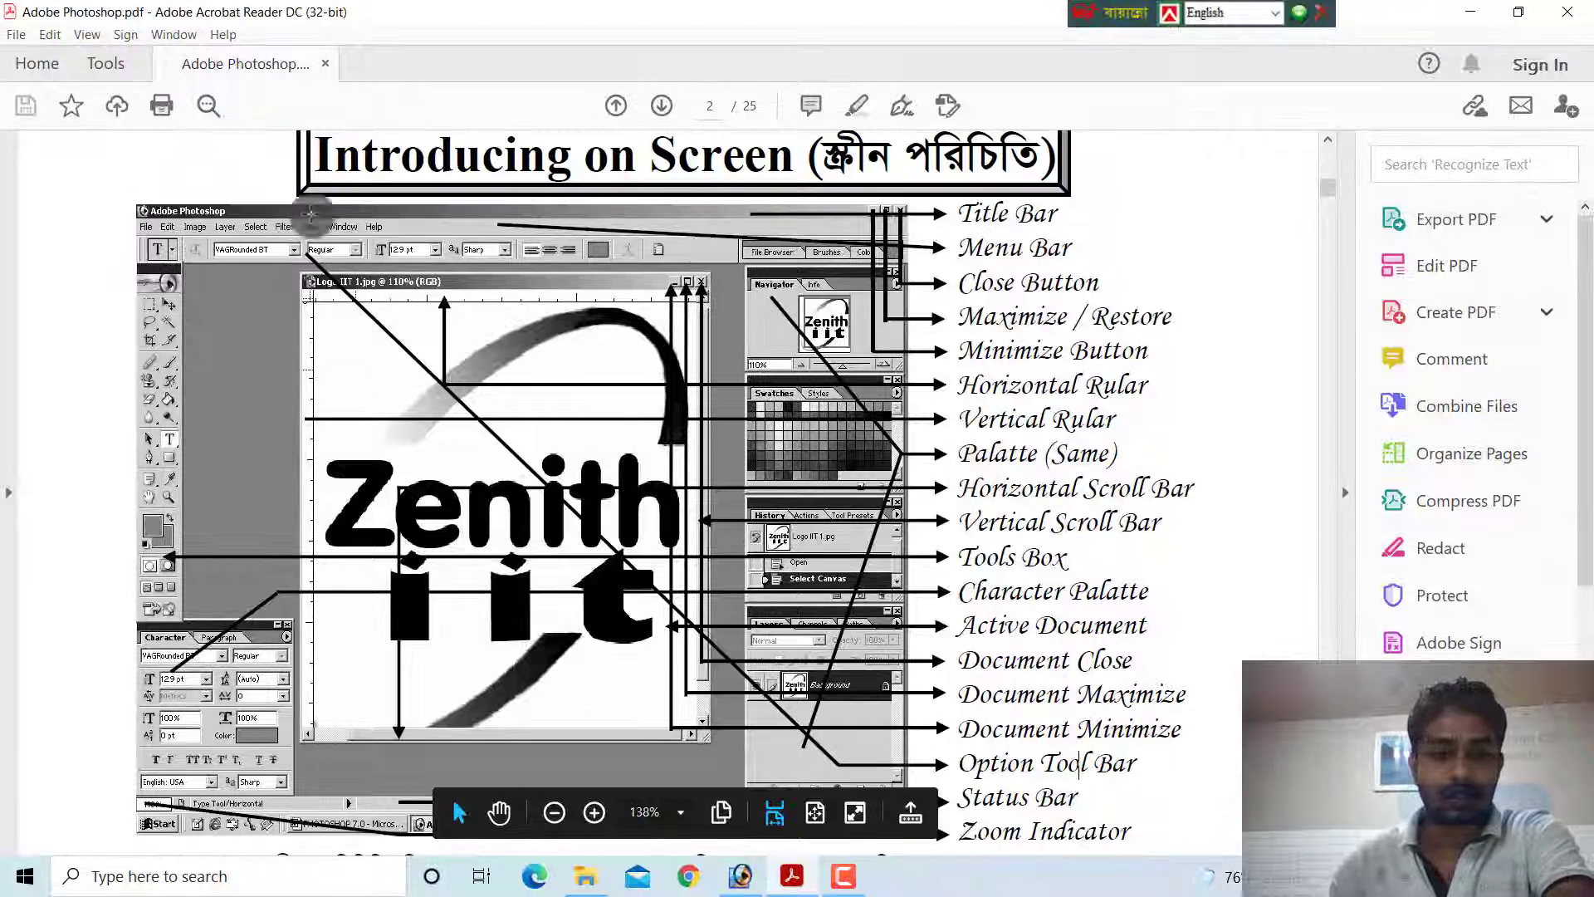
# In Photoshop, turn off the Move tool's Auto Select Layer and Show Bounding Box options
pyautogui.click(740, 879)
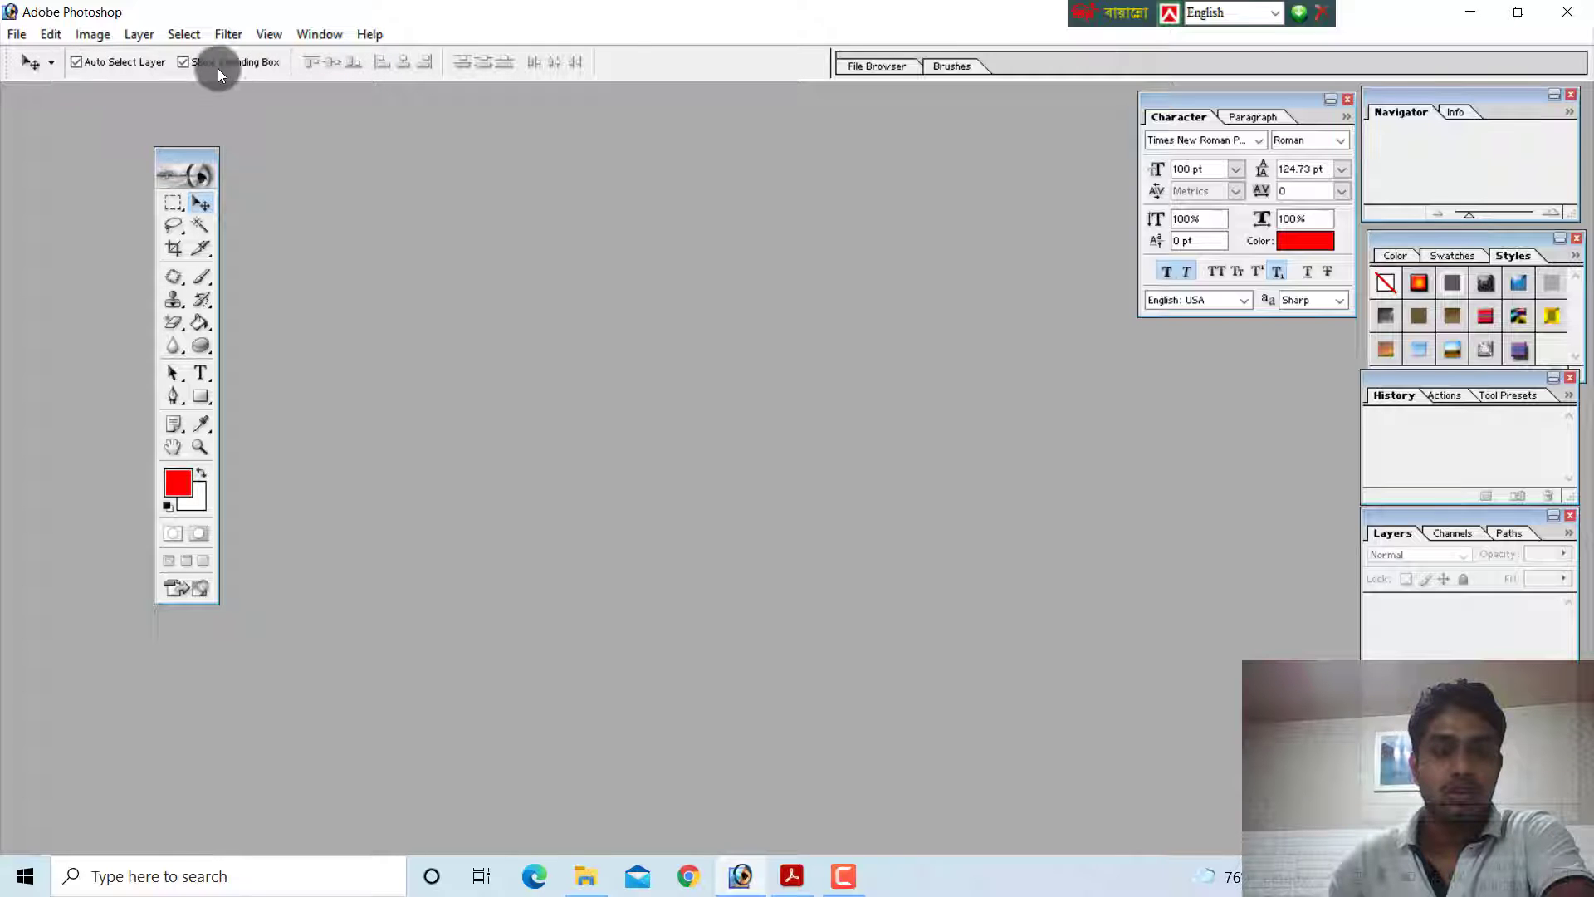
pyautogui.click(43, 68)
pyautogui.click(98, 67)
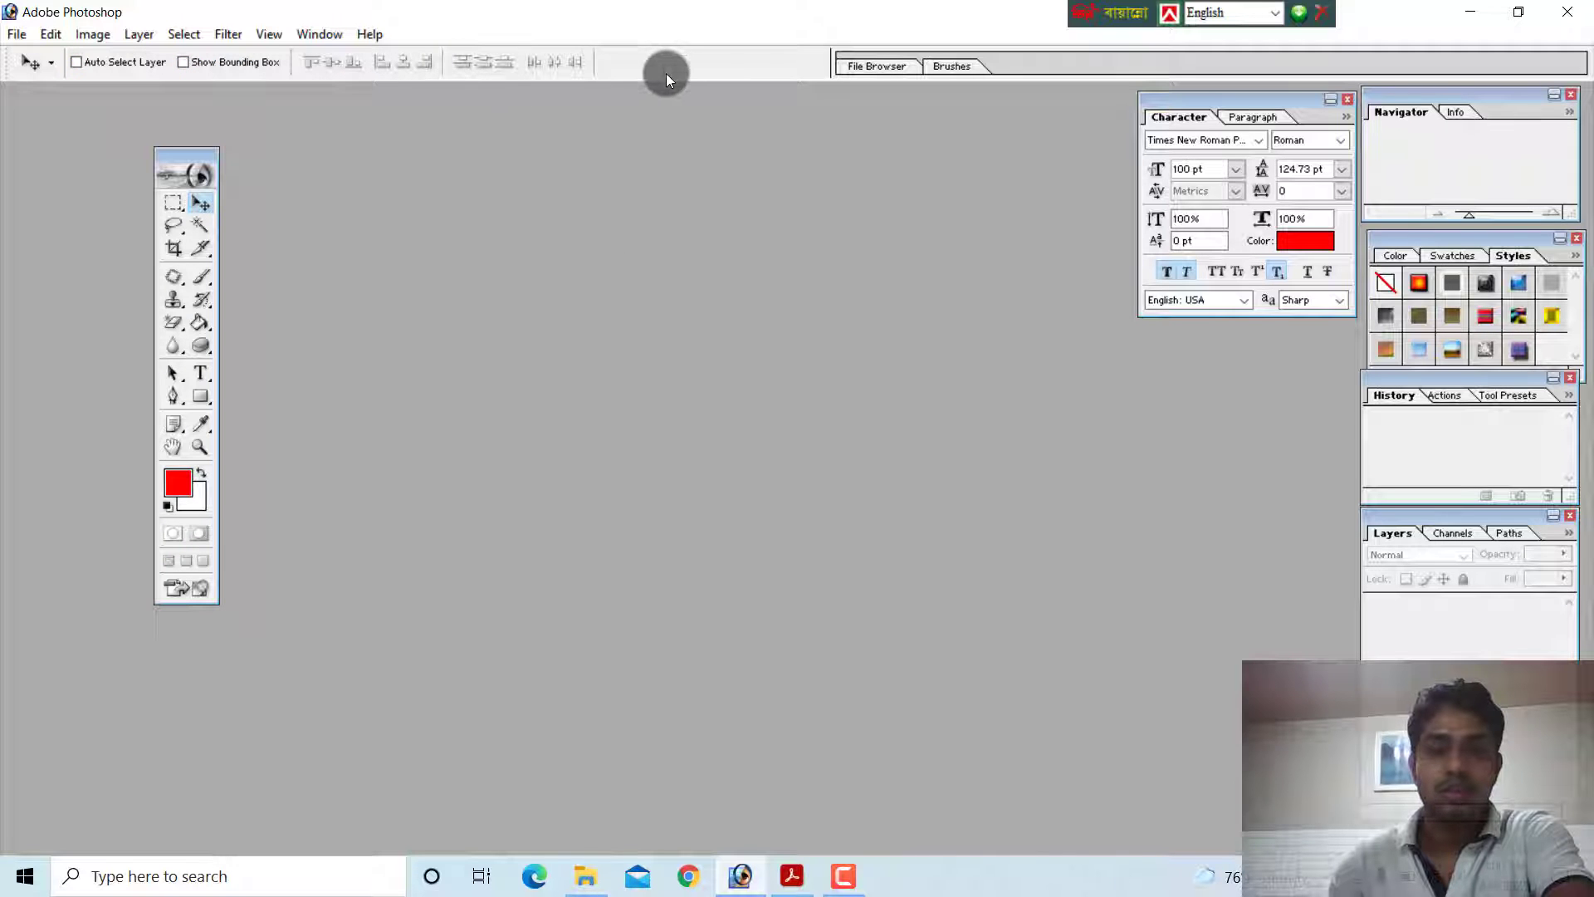
# Switch to the PDF guide and examine the Status Bar label in the lower part of the screen diagram
pyautogui.click(741, 873)
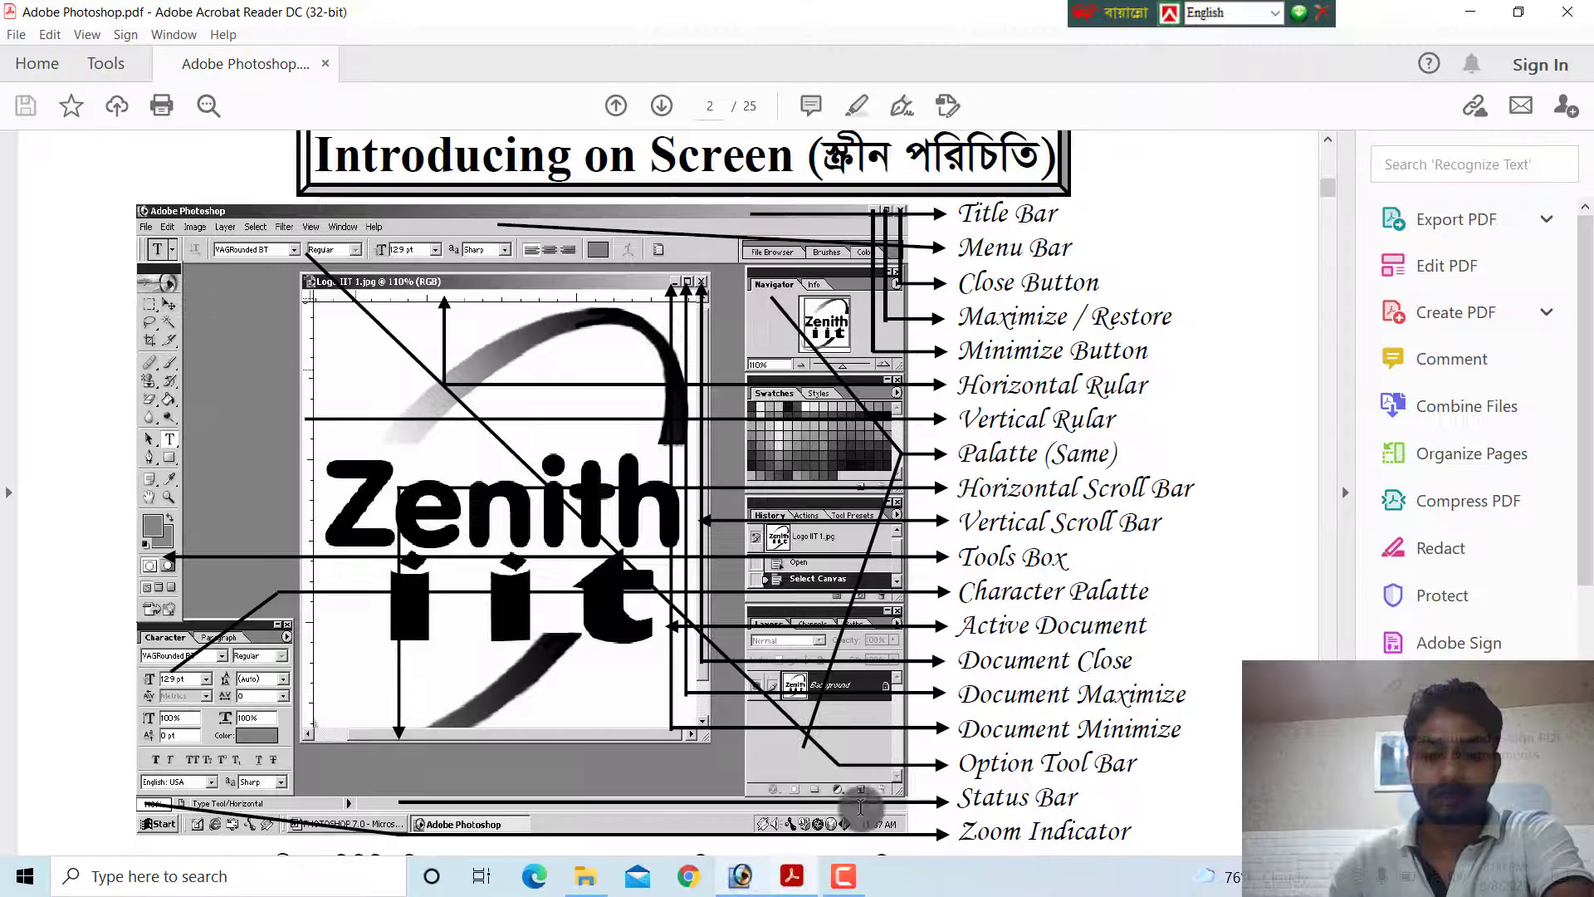
pyautogui.scroll(-4, 1000, 588)
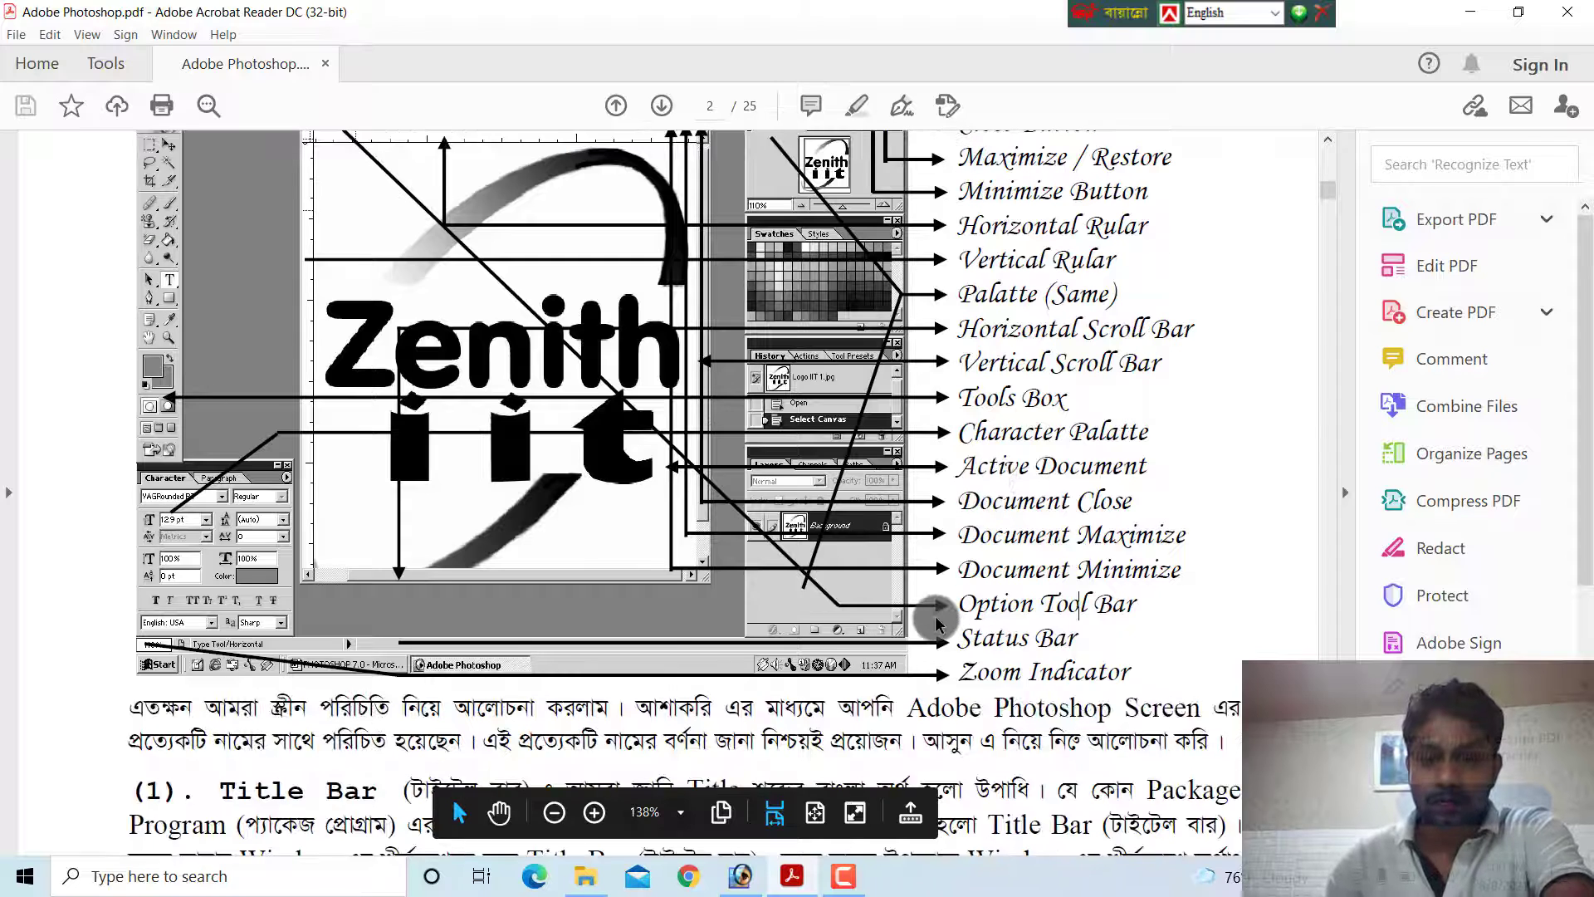
pyautogui.scroll(-1, 939, 611)
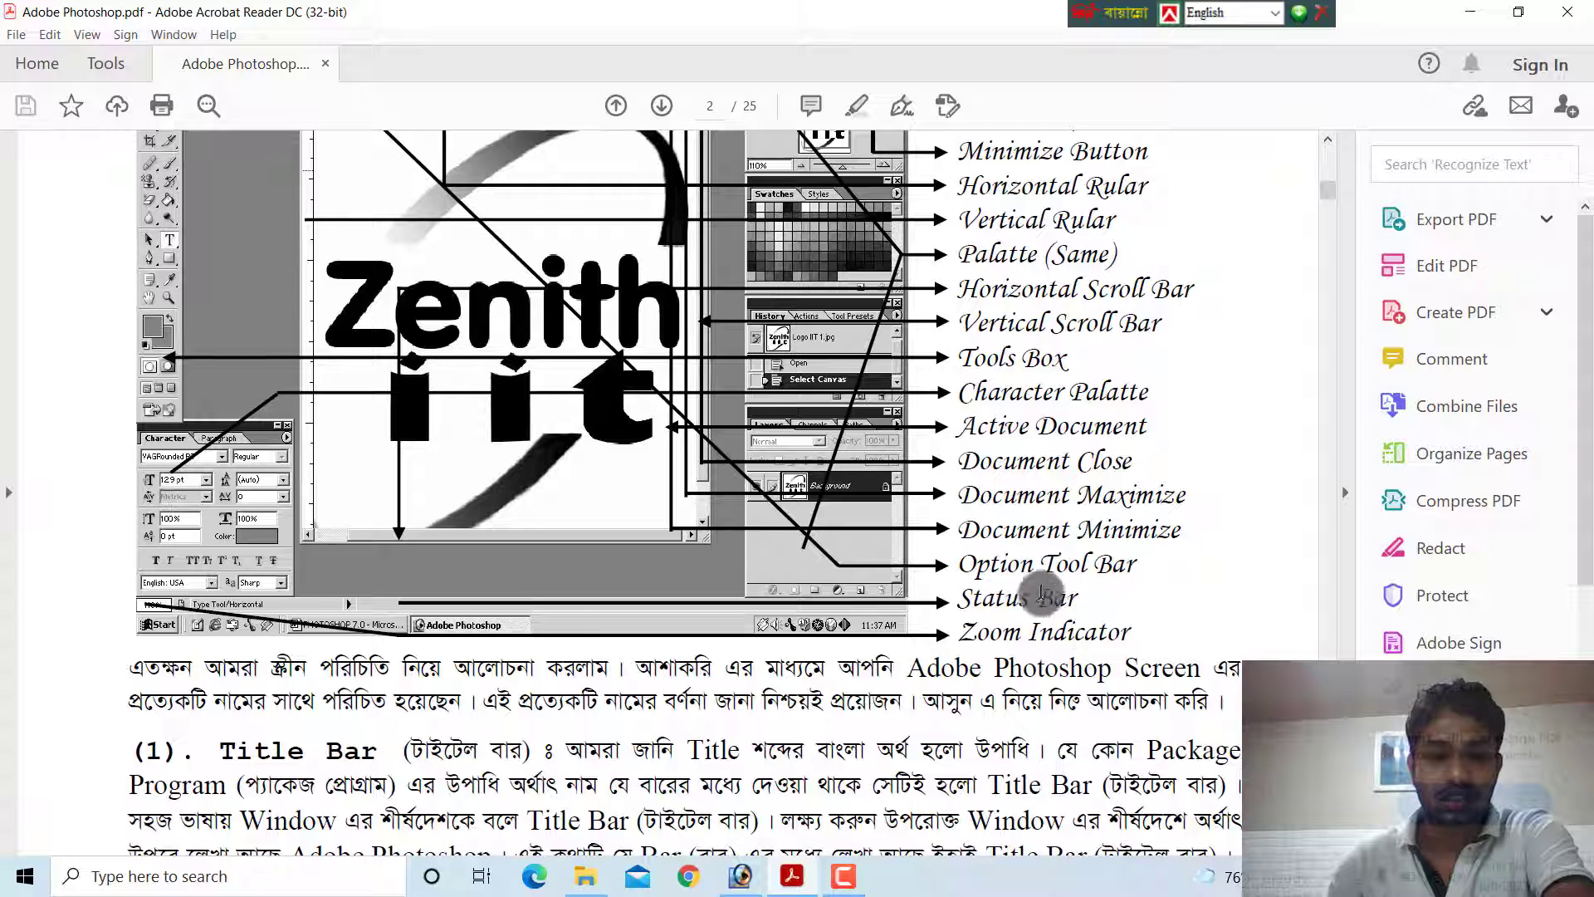
# In Photoshop, create a new document with the offered settings and maximize its window, comparing it with the PDF diagram
pyautogui.click(769, 876)
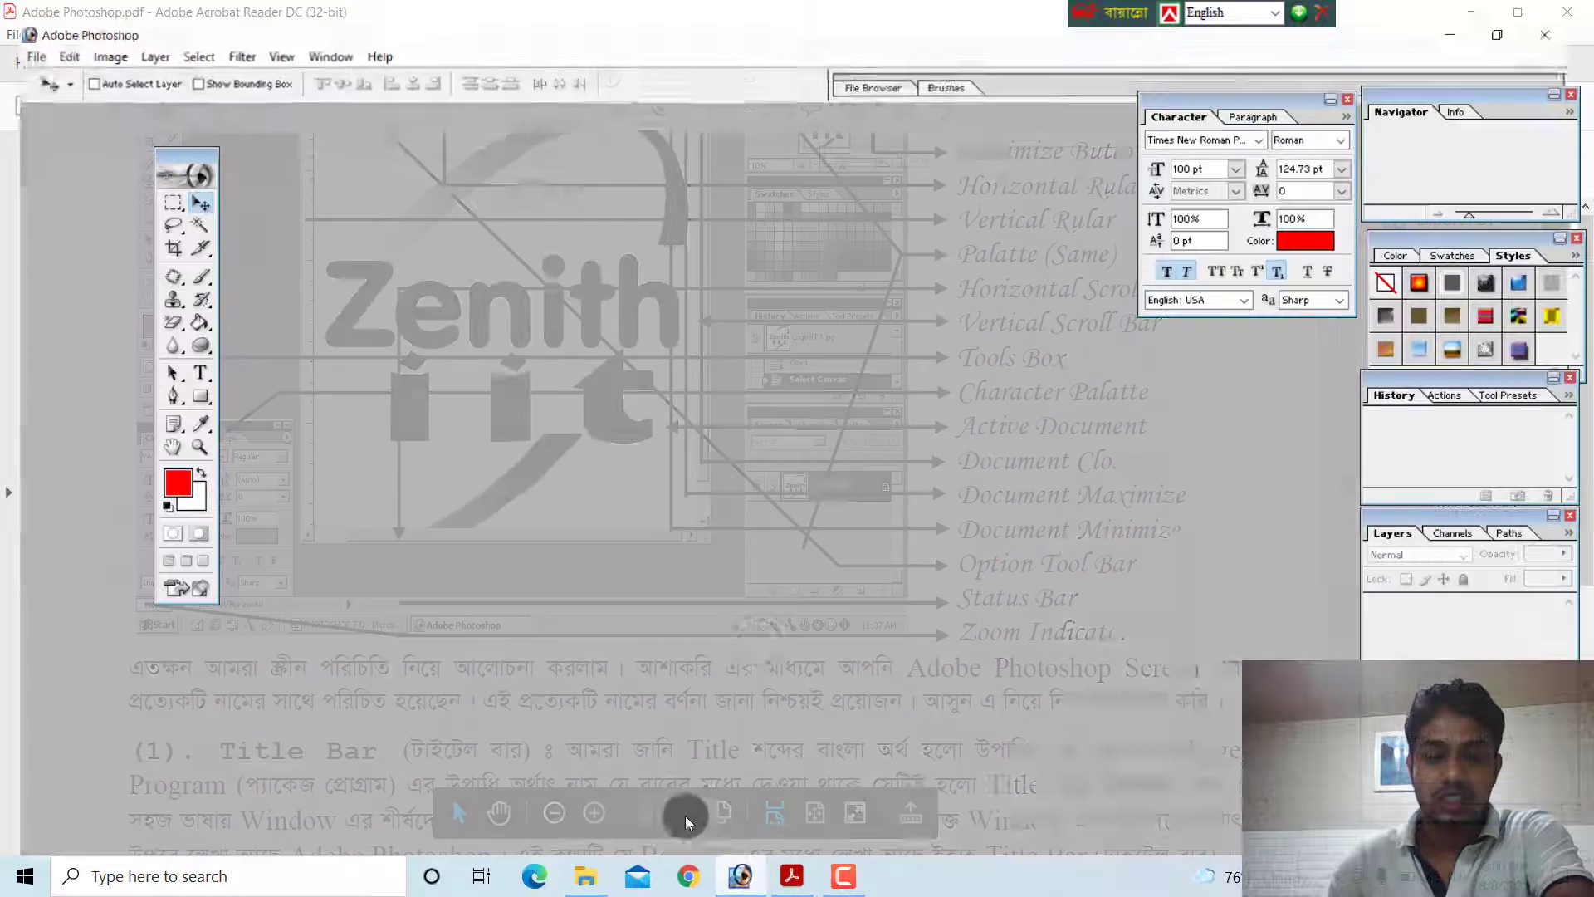
pyautogui.hotkey('ctrl', 'n')
pyautogui.press('Return')
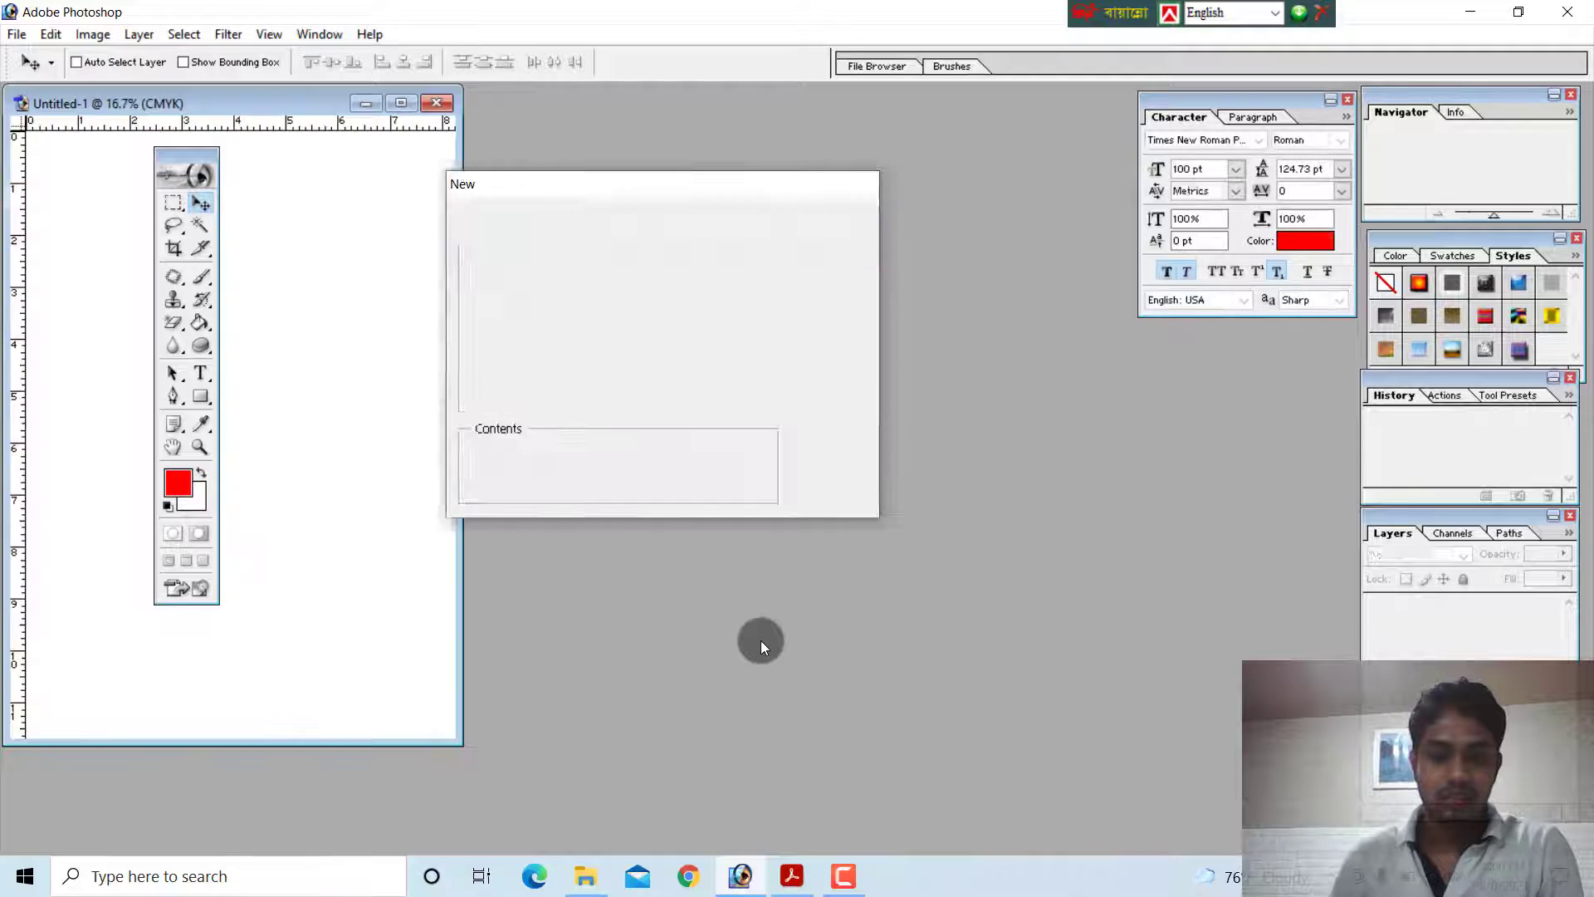
pyautogui.click(400, 103)
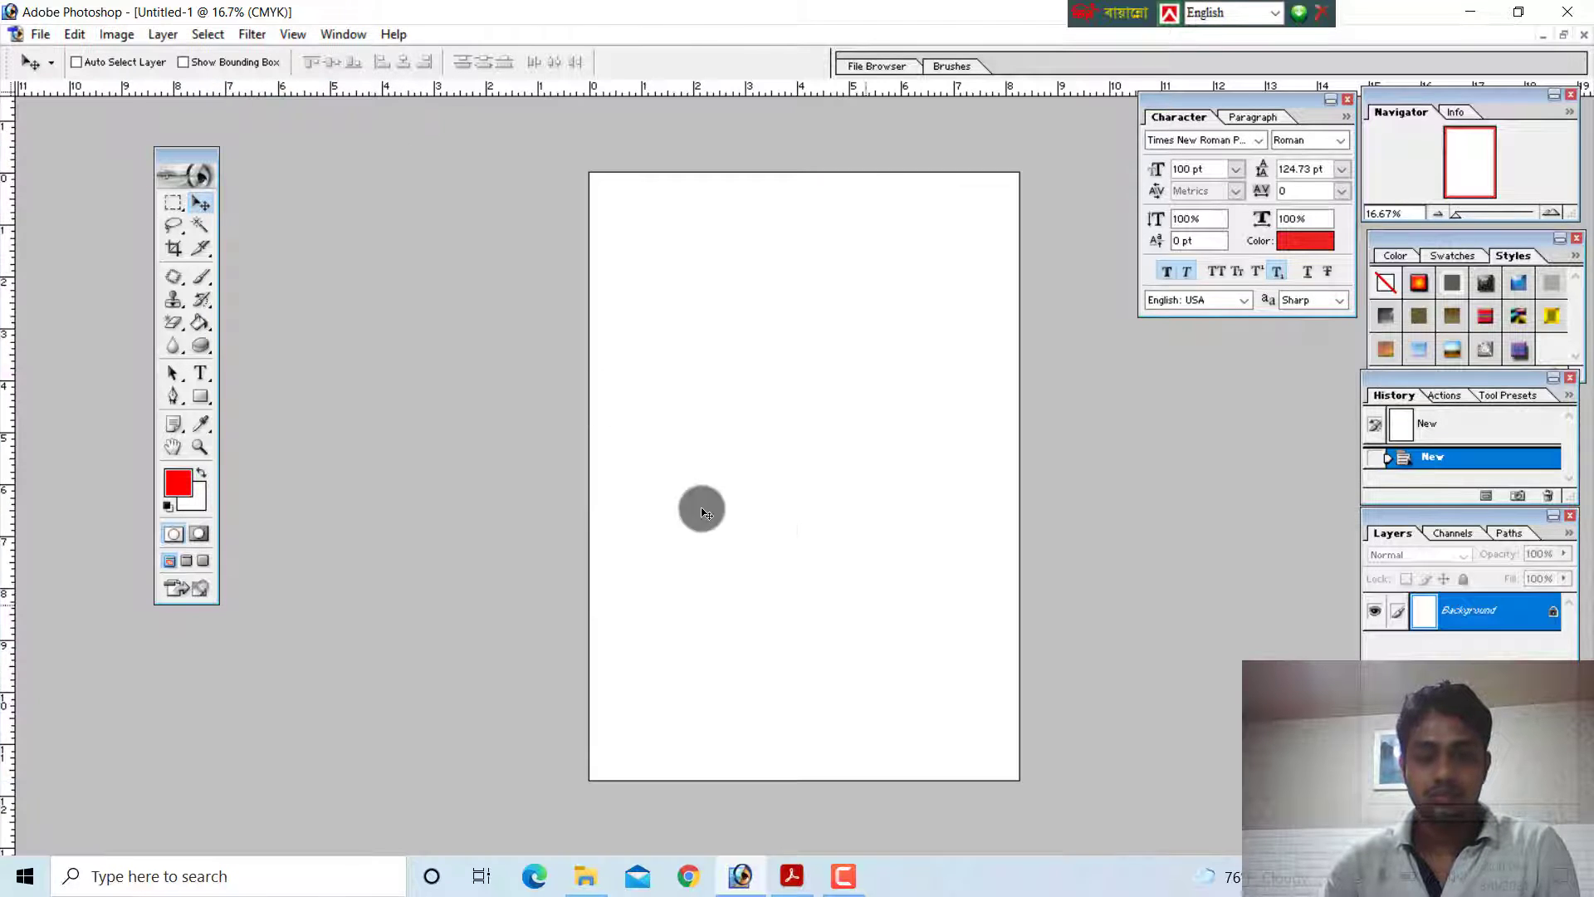
pyautogui.hotkey('alt', 'Tab')
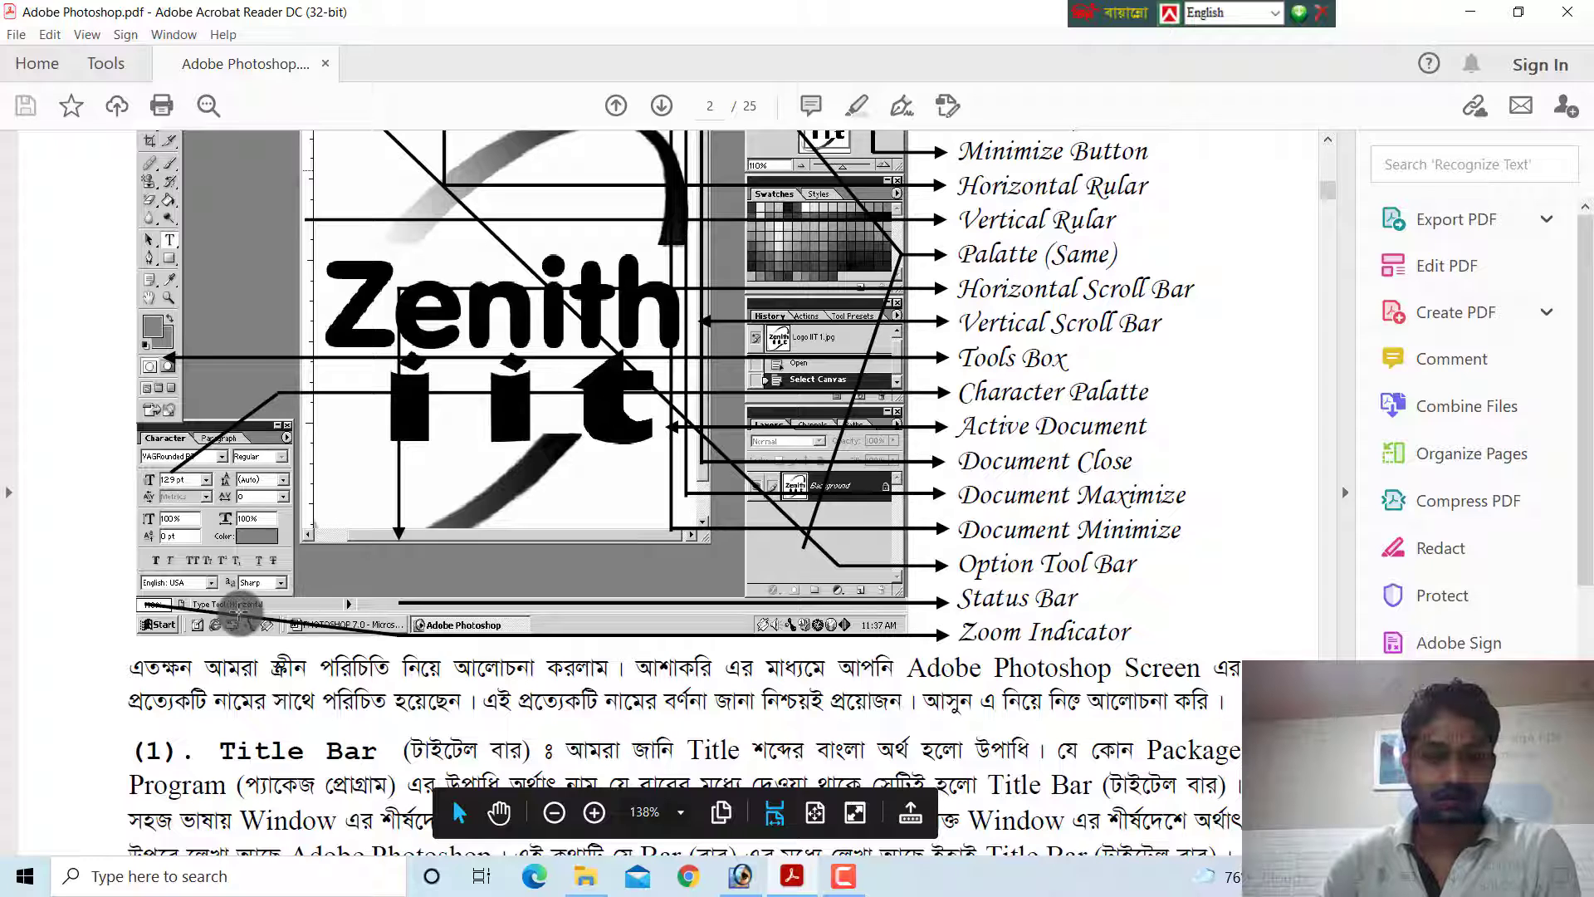
pyautogui.hotkey('alt', 'Tab')
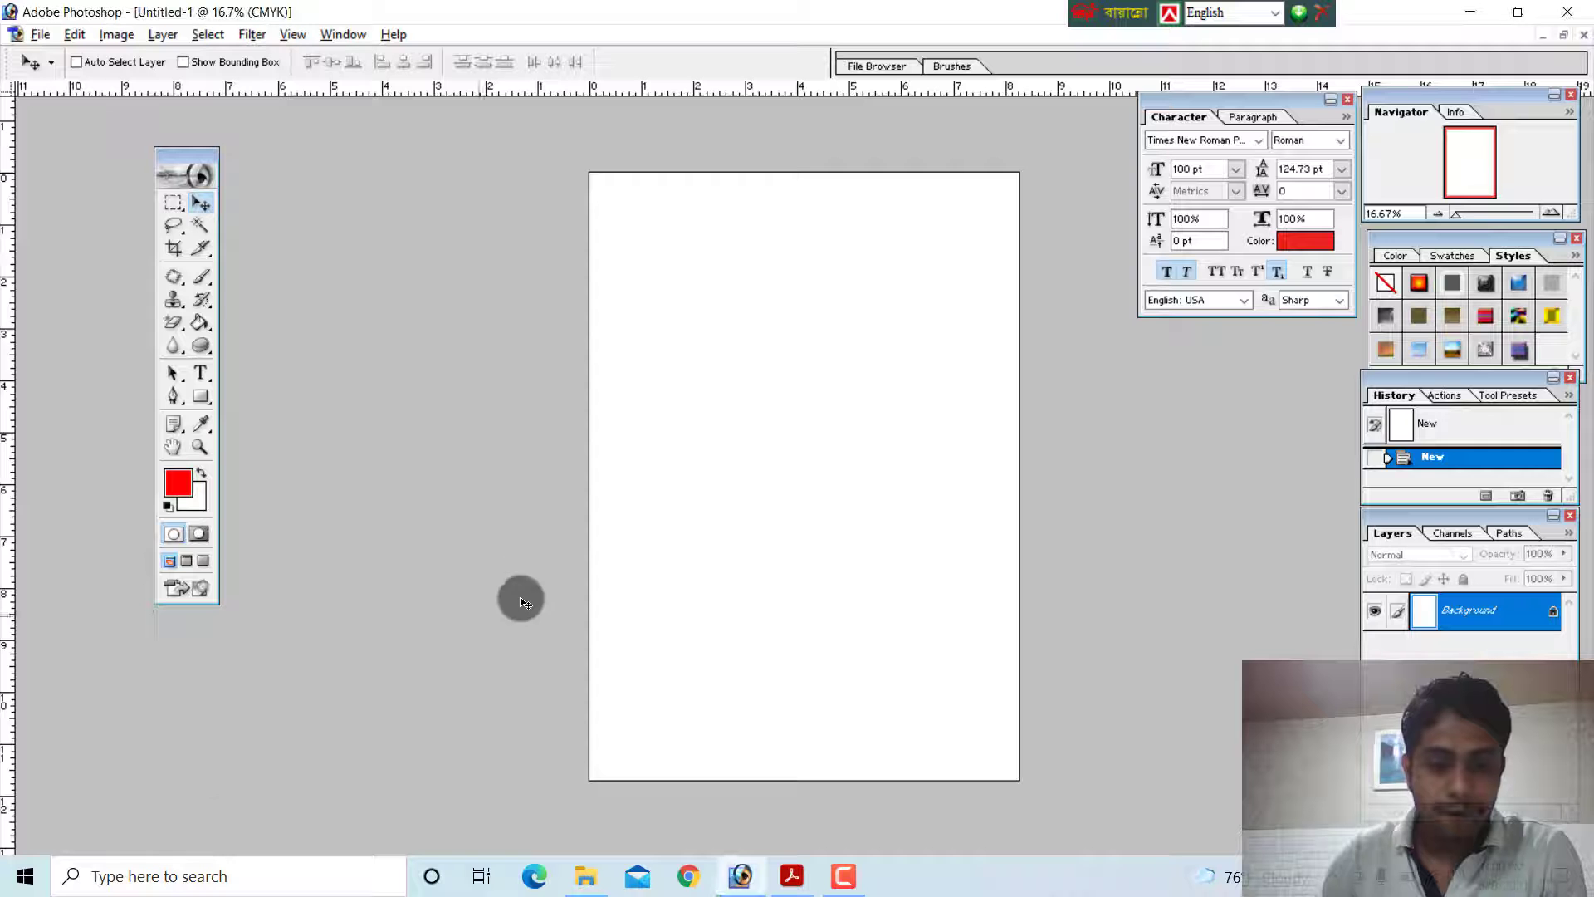
# Cycle the screen modes back to a floating document window, and move it clear of the toolbox, zoomed out to about 15.2%
pyautogui.press('f')
pyautogui.press('f')
pyautogui.press('f')
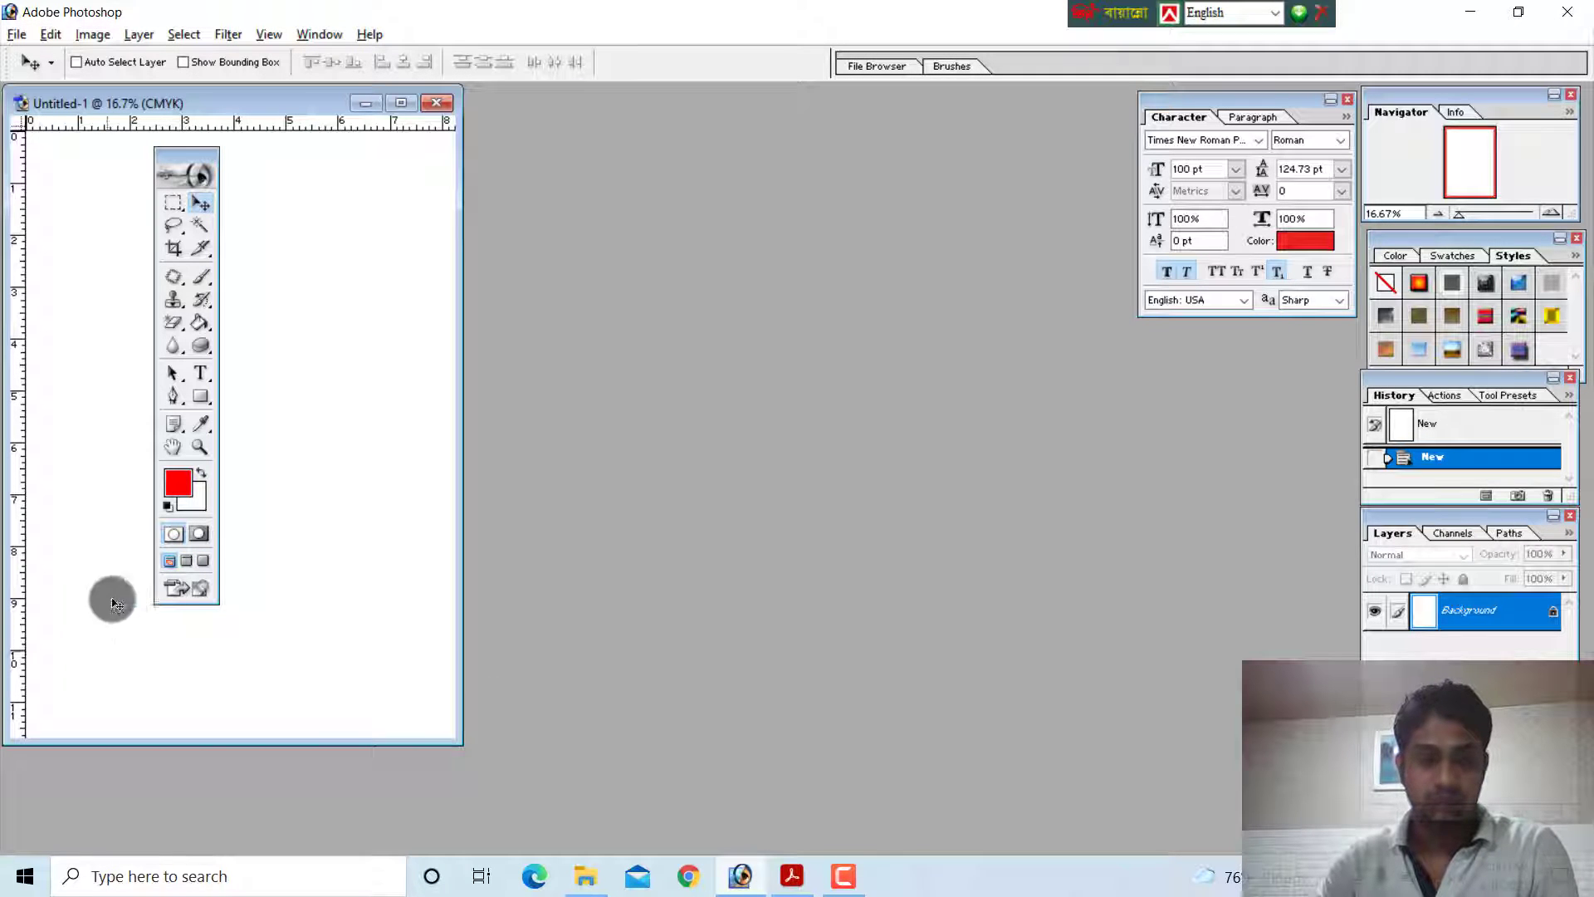
pyautogui.moveTo(232, 102); pyautogui.dragTo(535, 108)
pyautogui.scroll(-2, 514, 597)
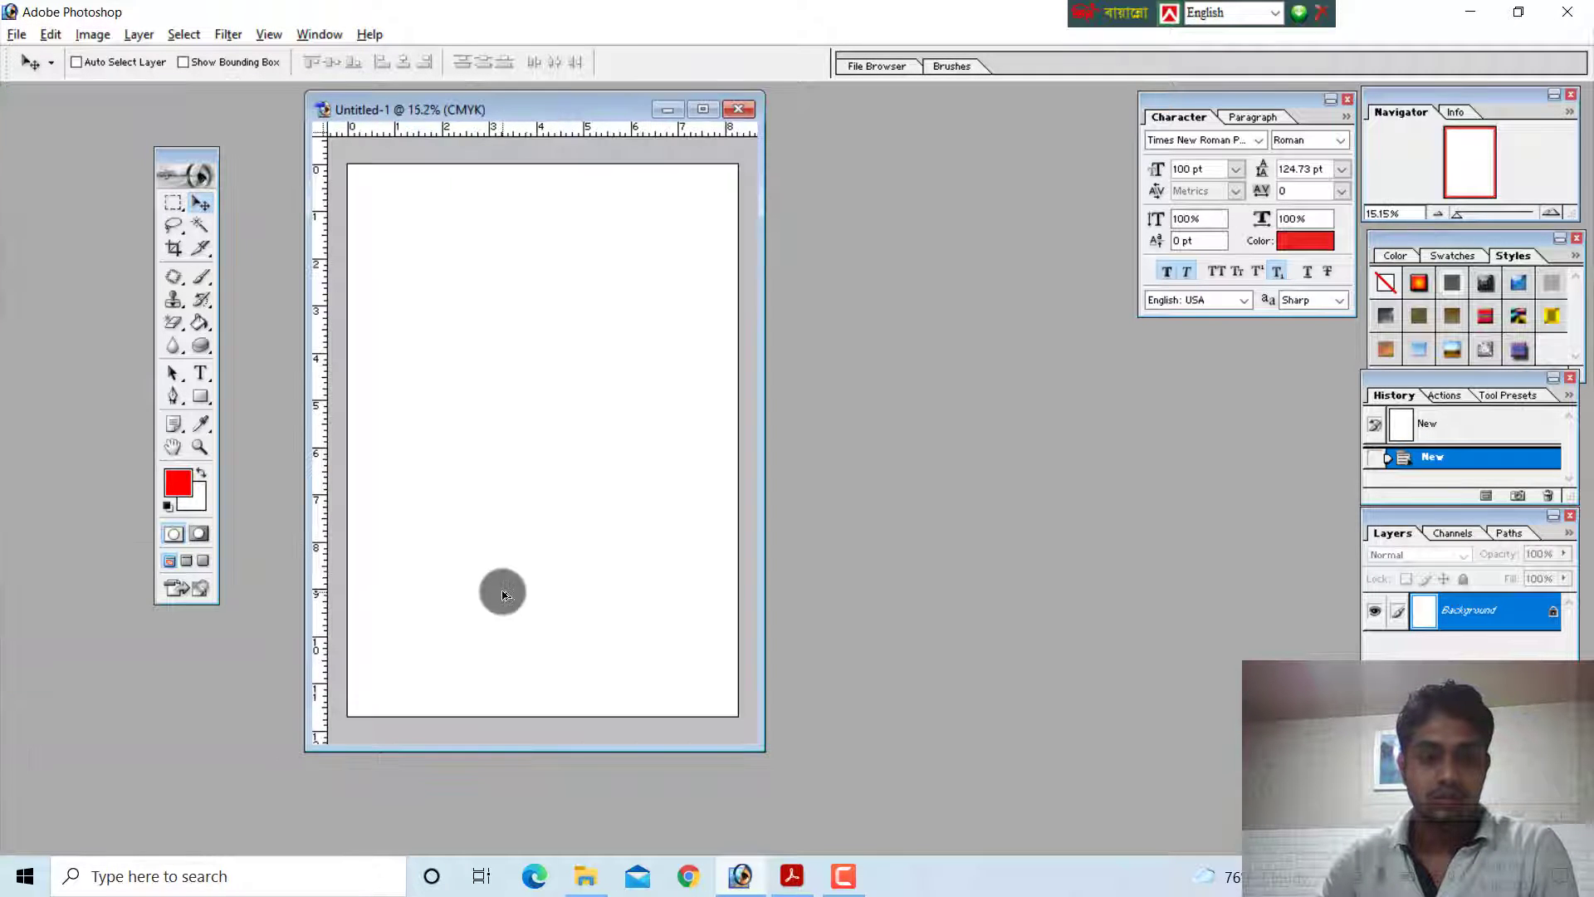
# Check the Status Bar label in the PDF guide, and in Photoshop zoom the maximized document to 8.33% and restore its floating window
pyautogui.hotkey('alt', 'Tab')
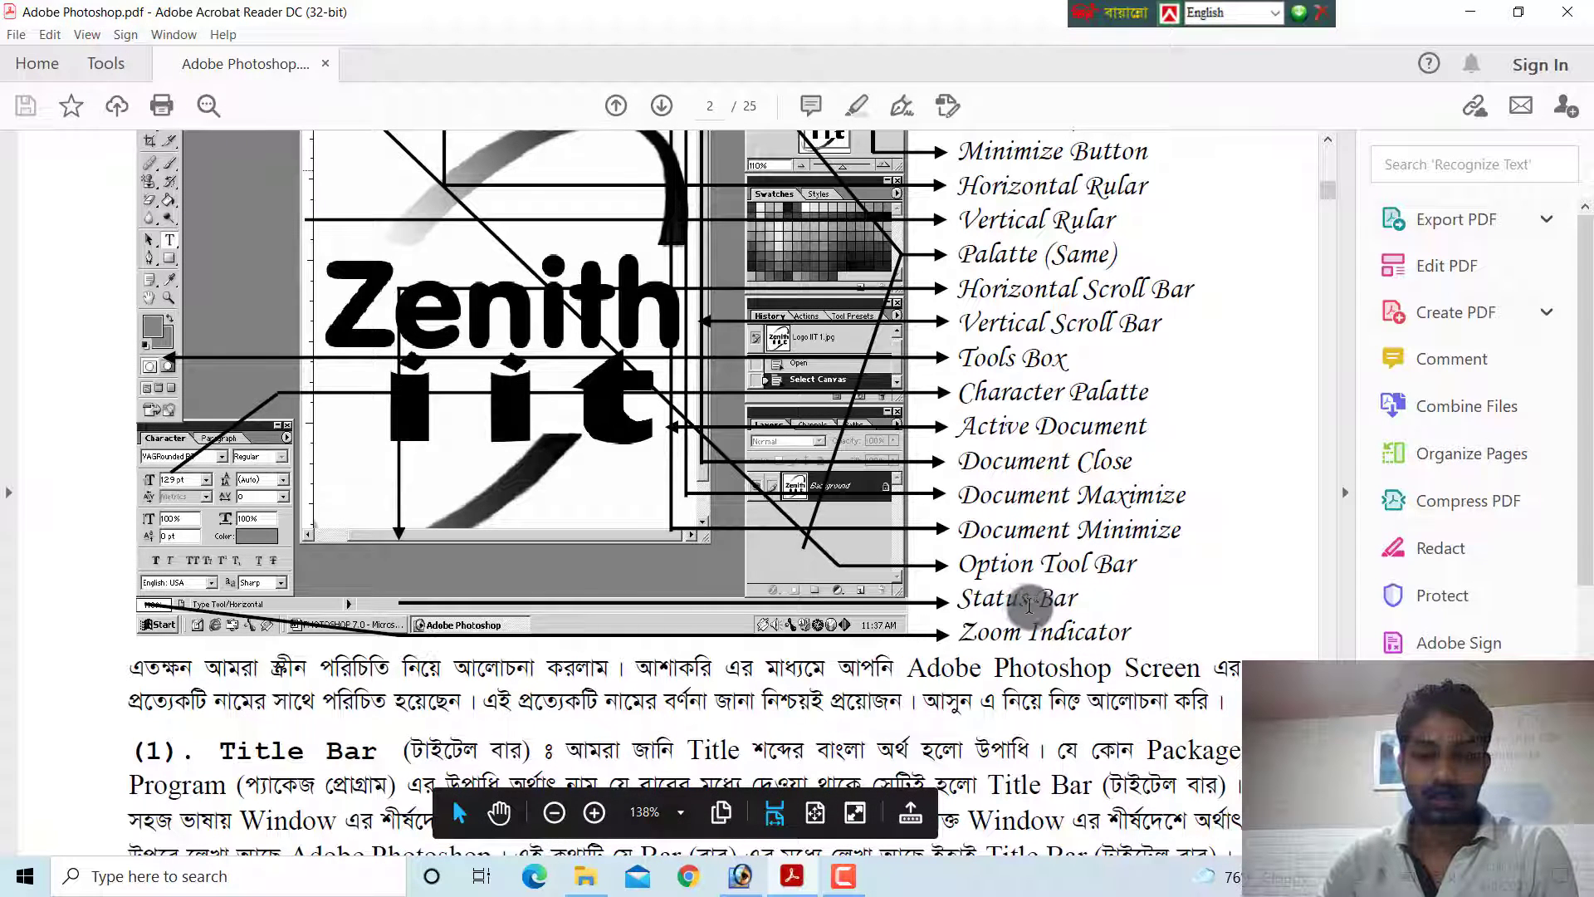
pyautogui.hotkey('alt', 'Tab')
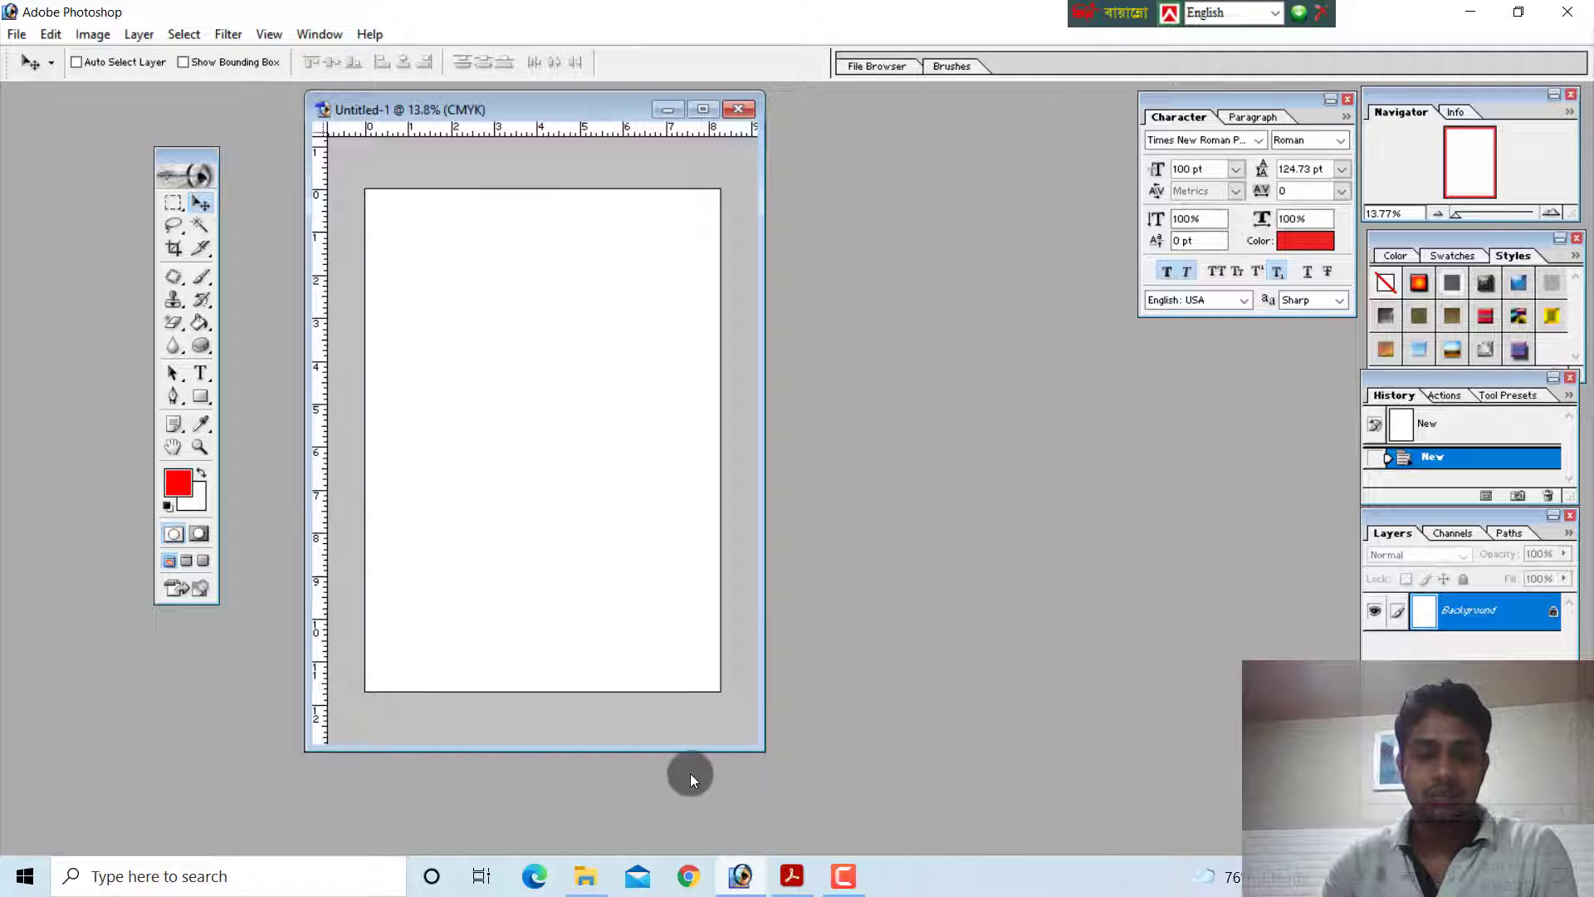
pyautogui.click(703, 108)
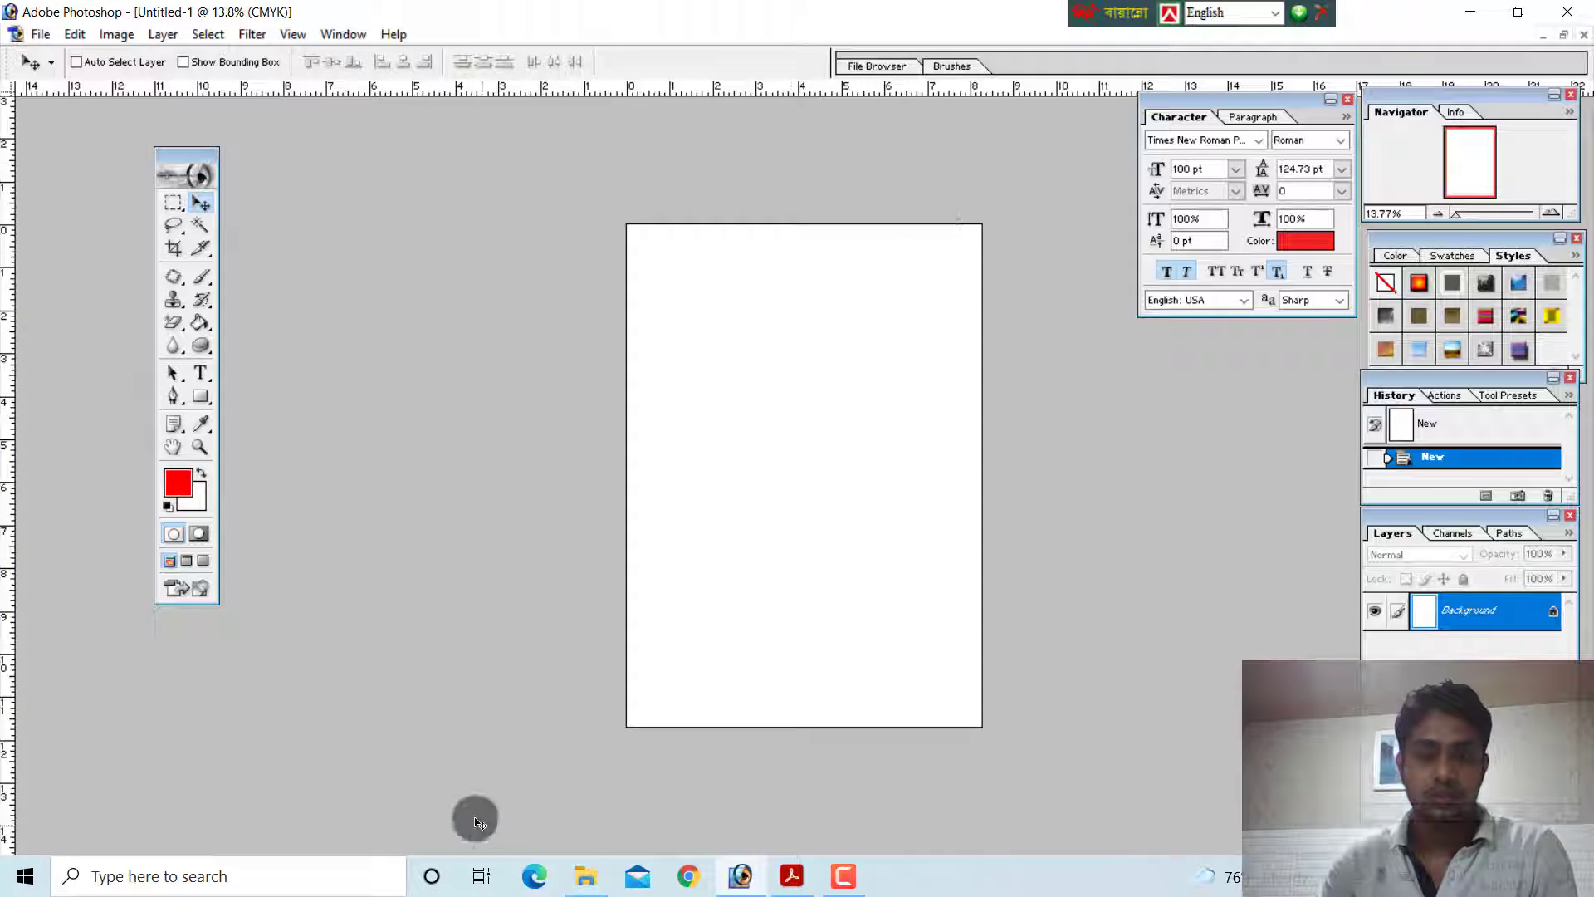
pyautogui.hotkey('ctrl', '0')
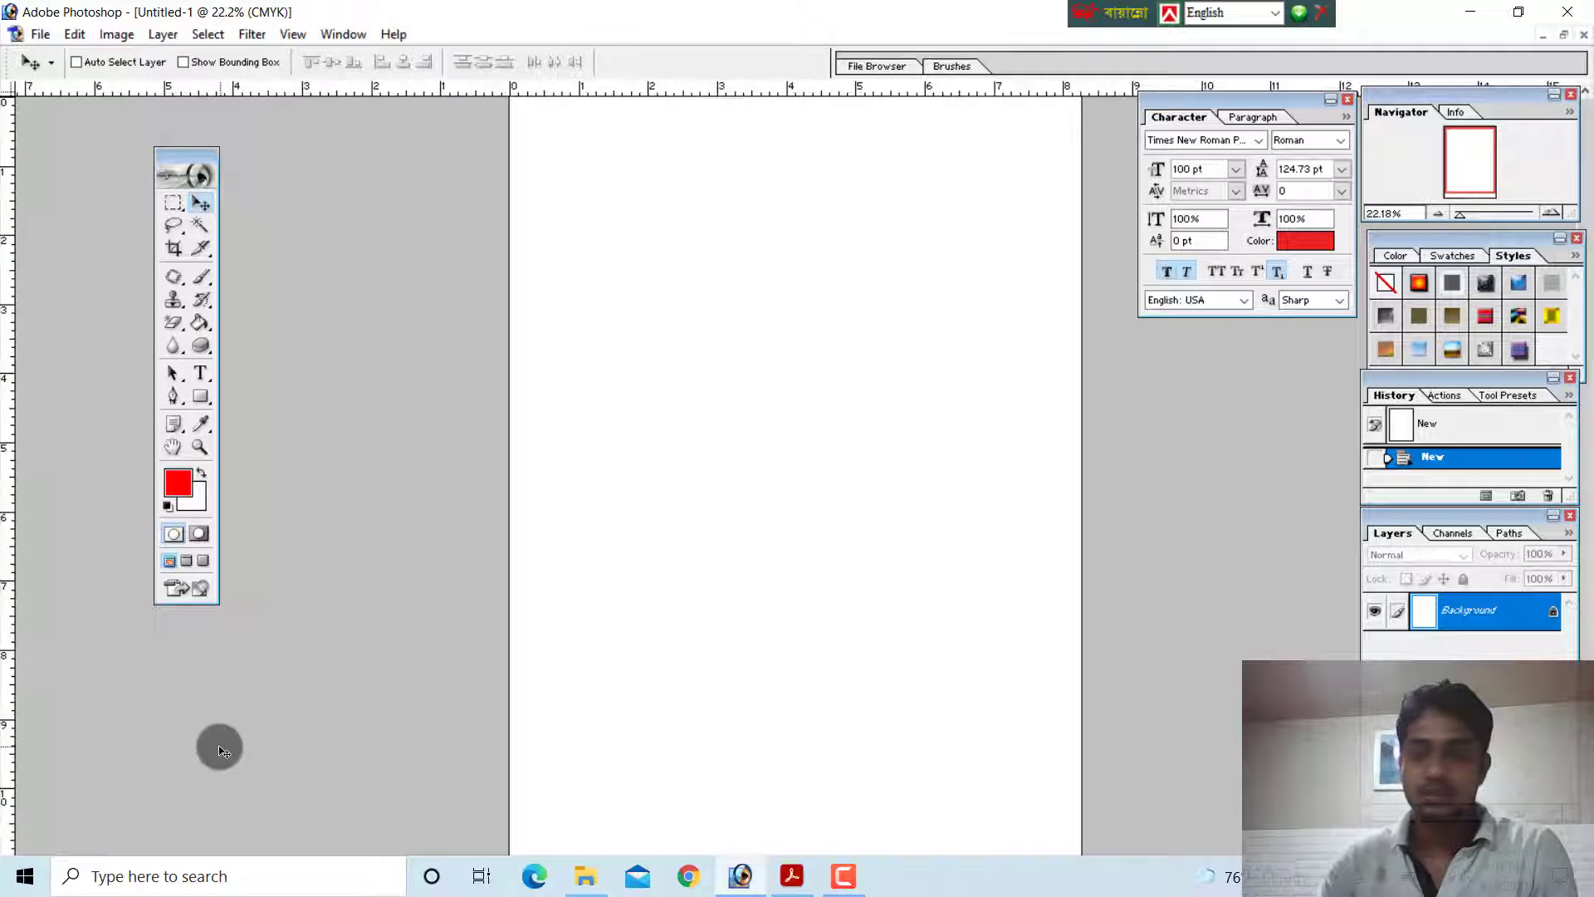
pyautogui.hotkey('ctrl', '-')
pyautogui.hotkey('ctrl', '-')
pyautogui.hotkey('ctrl', '-')
pyautogui.hotkey('ctrl', '-')
pyautogui.hotkey('ctrl', '-')
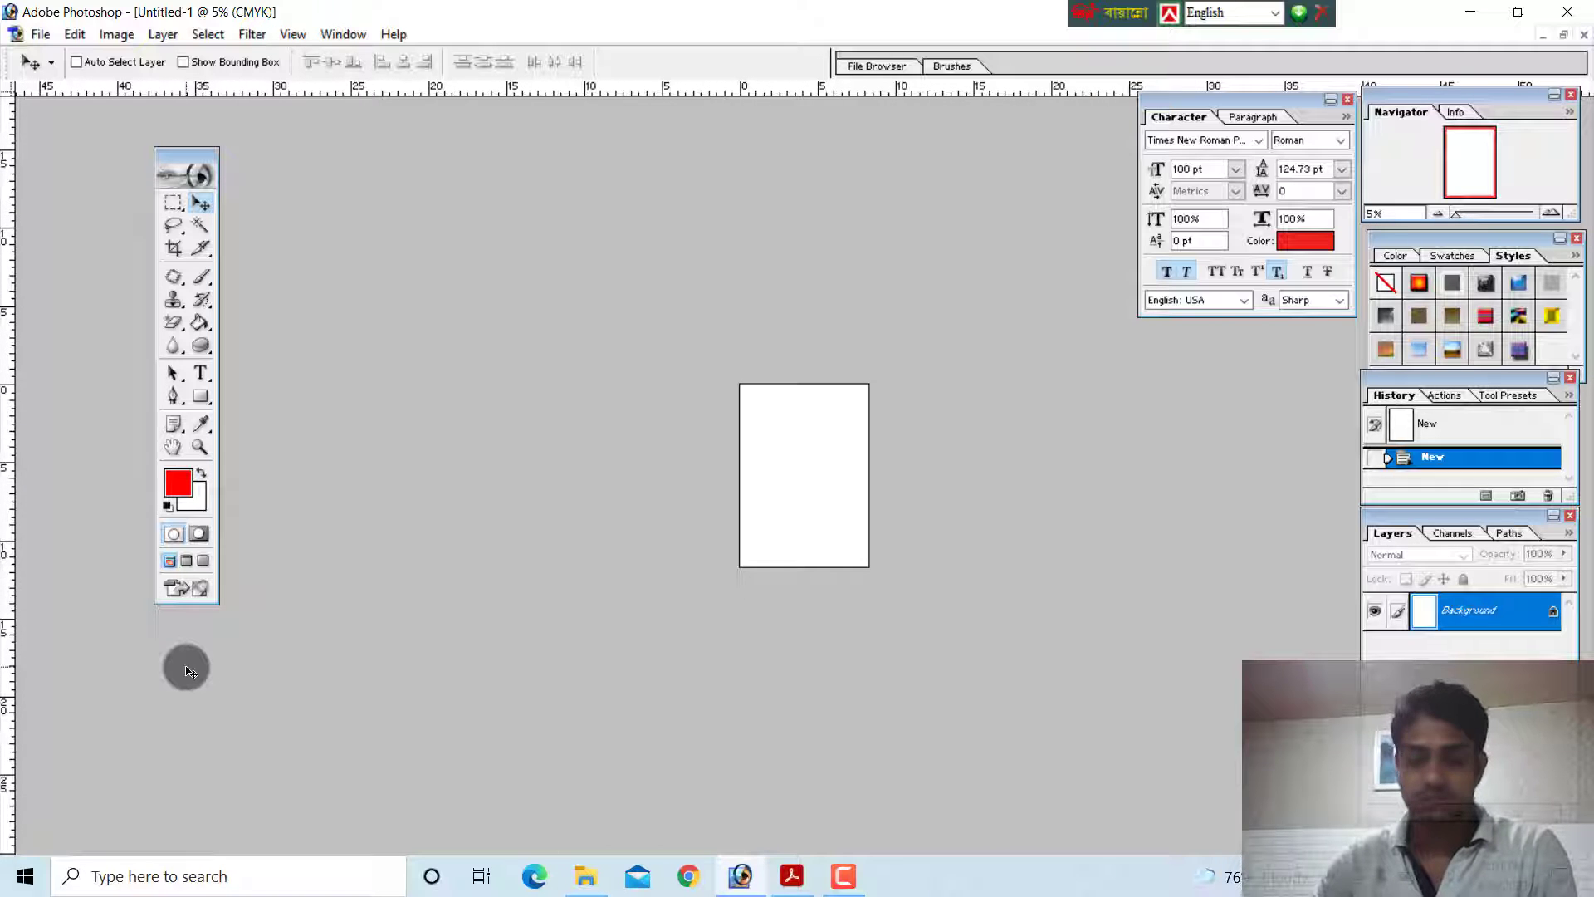
pyautogui.hotkey('ctrl', '+')
pyautogui.hotkey('ctrl', '+')
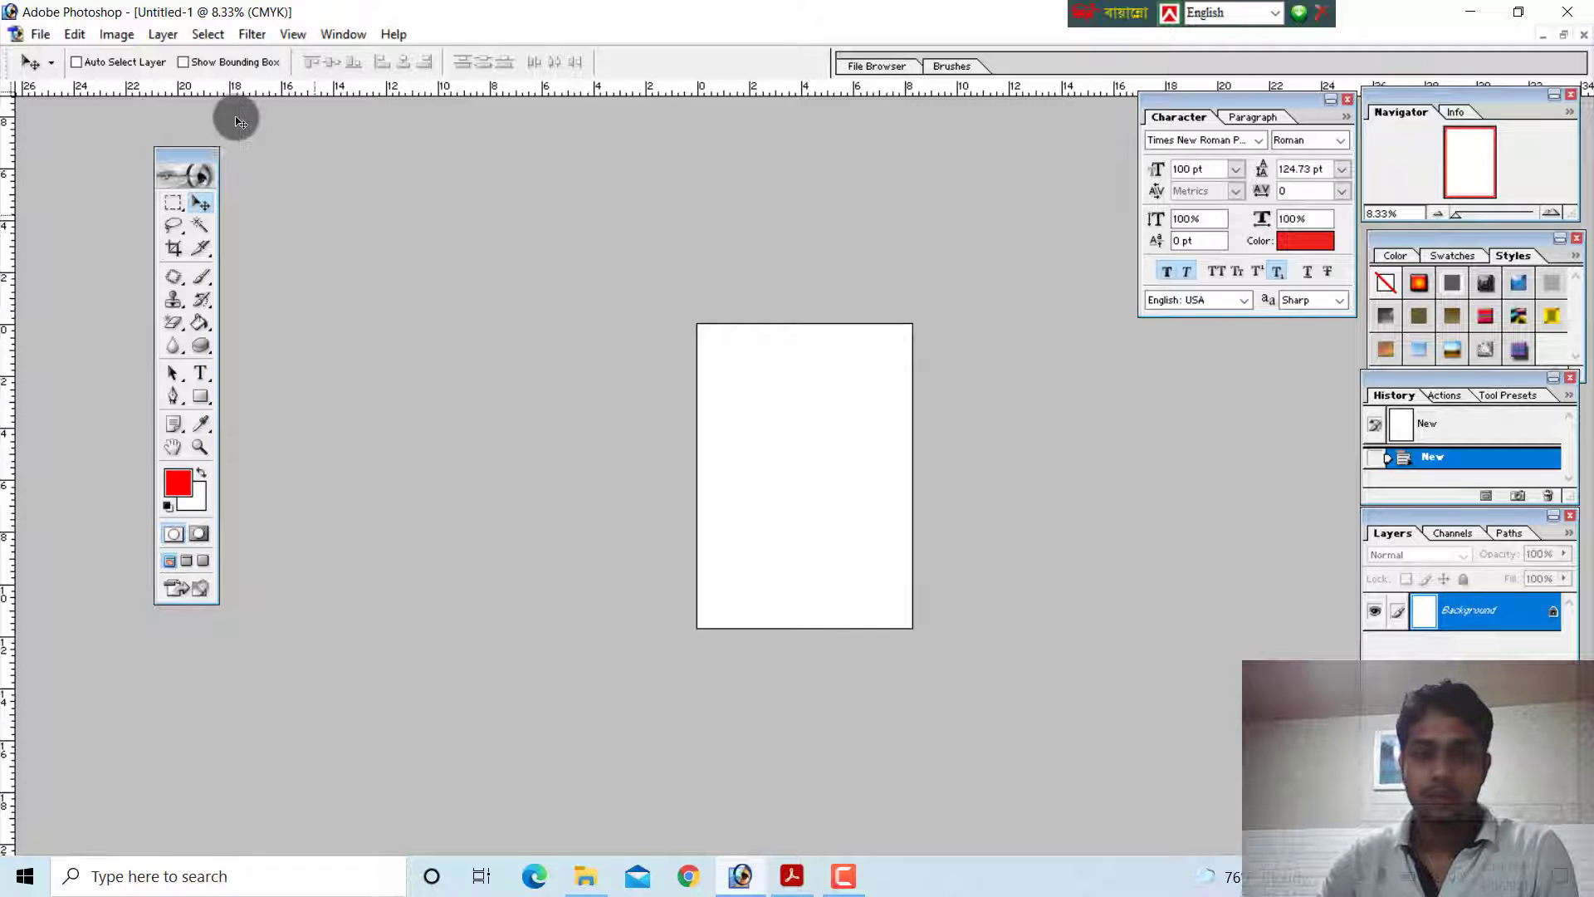
pyautogui.click(1566, 39)
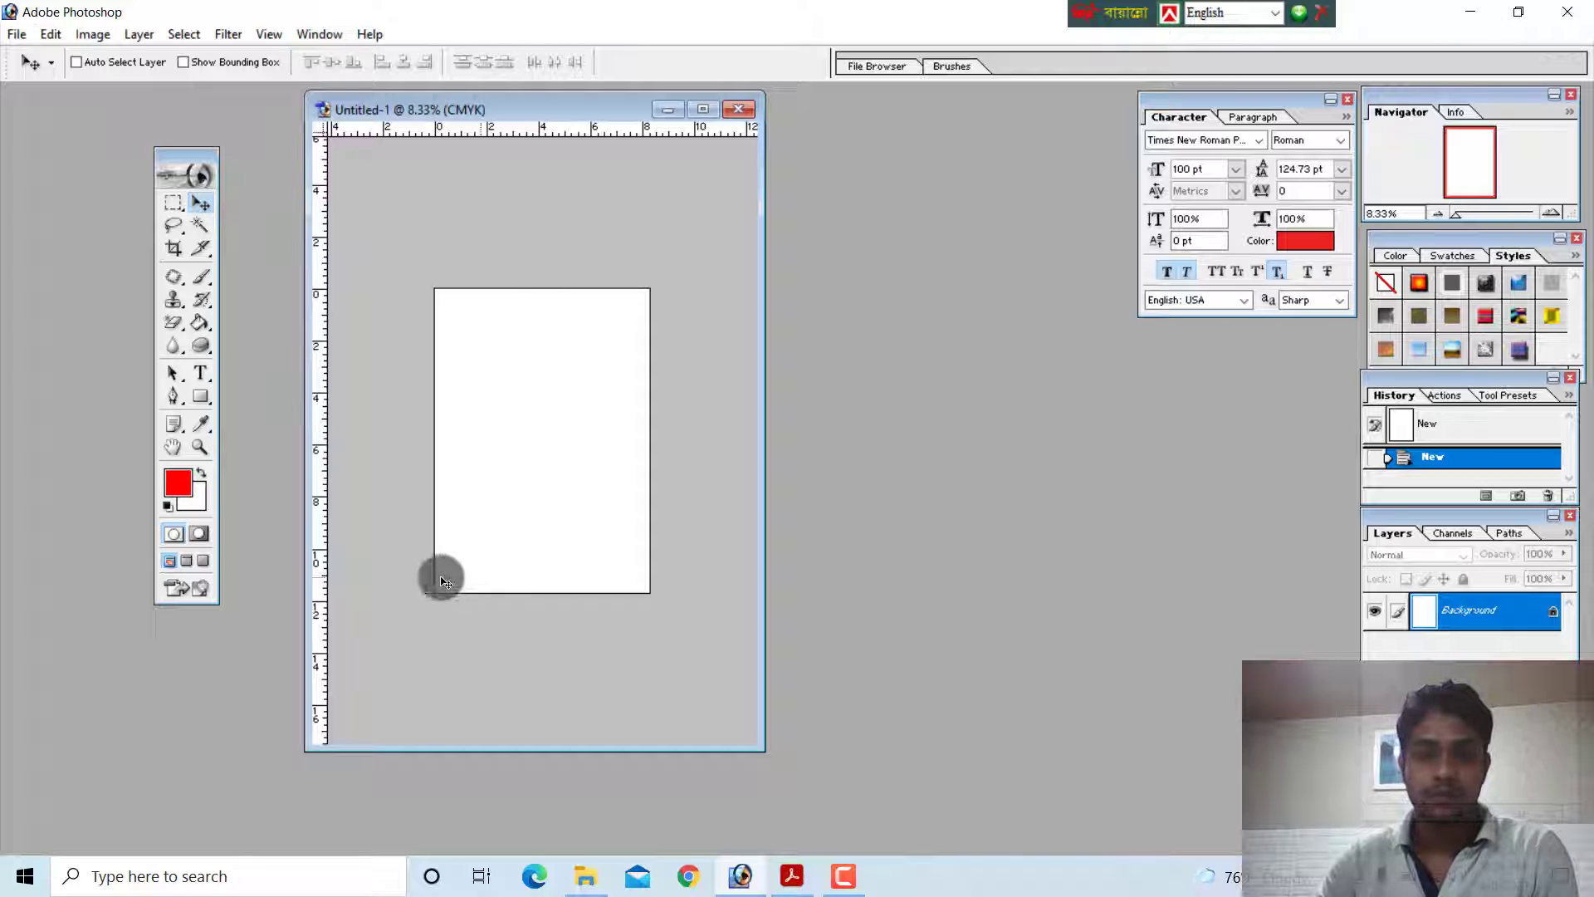
# Move the document window farther from the toolbox, and restore the Photoshop window from maximized, stretching it down to the taskbar
pyautogui.moveTo(620, 108); pyautogui.dragTo(783, 109)
pyautogui.click(1519, 11)
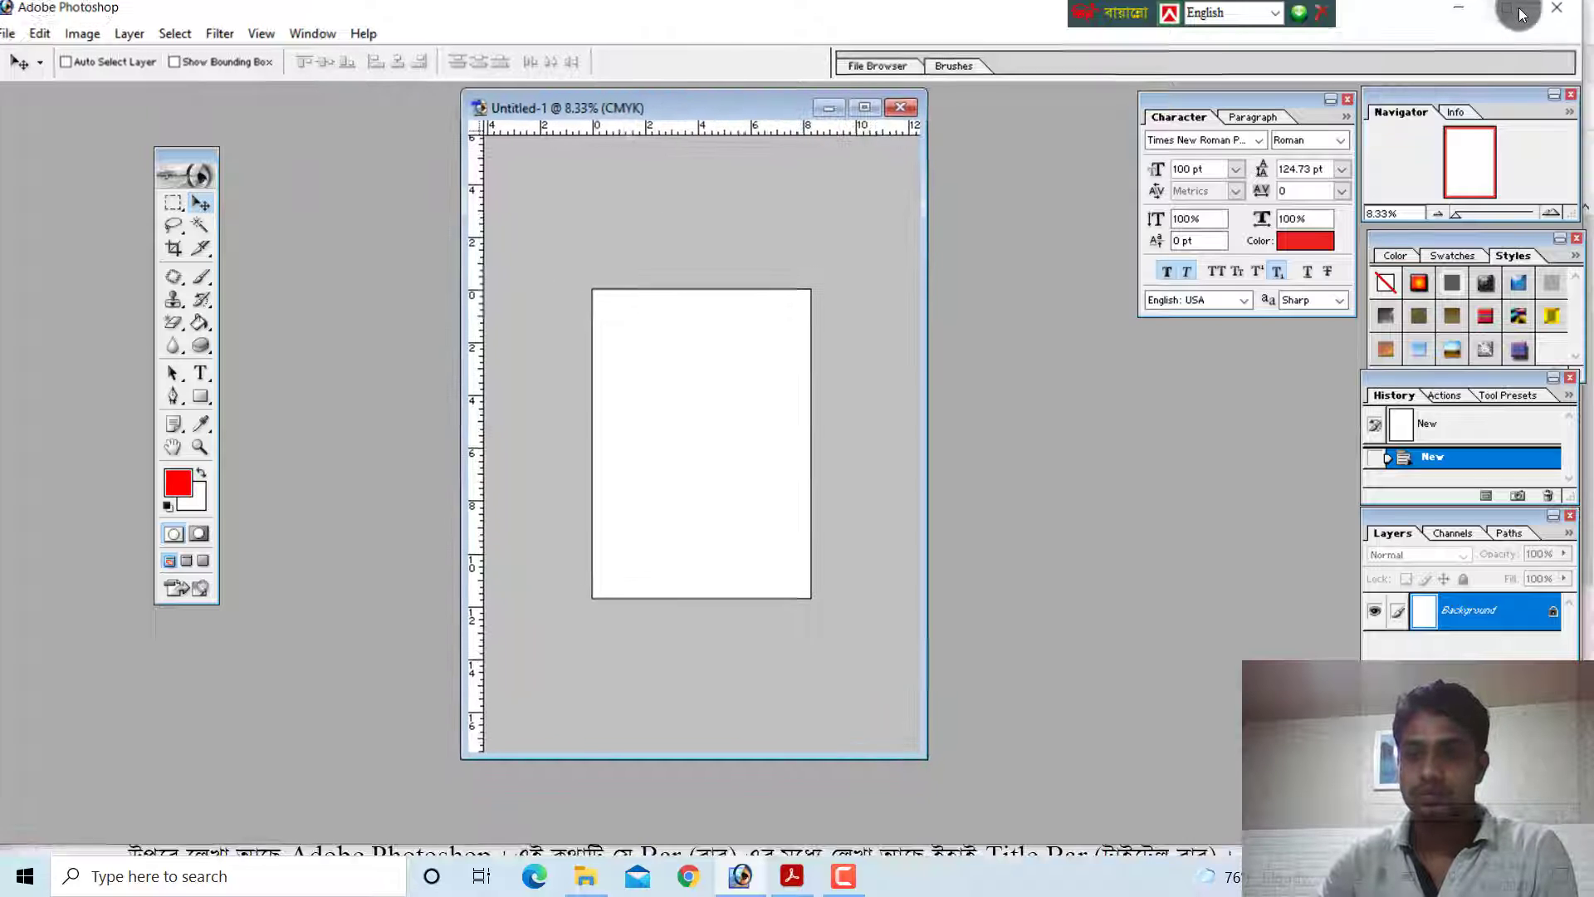
pyautogui.click(1514, 18)
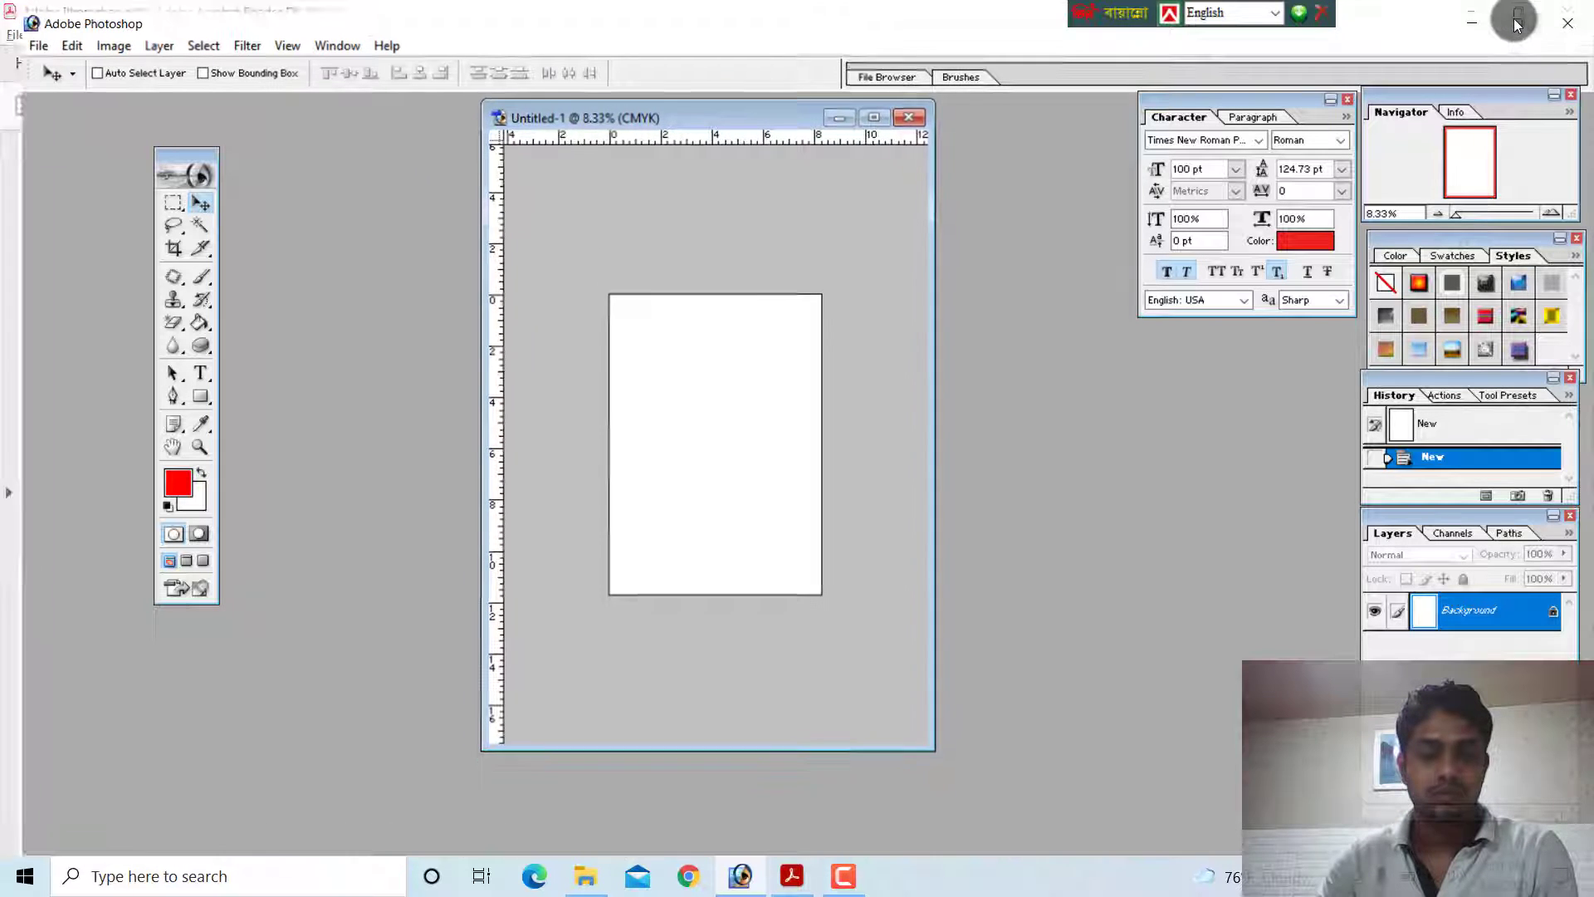
pyautogui.click(1515, 18)
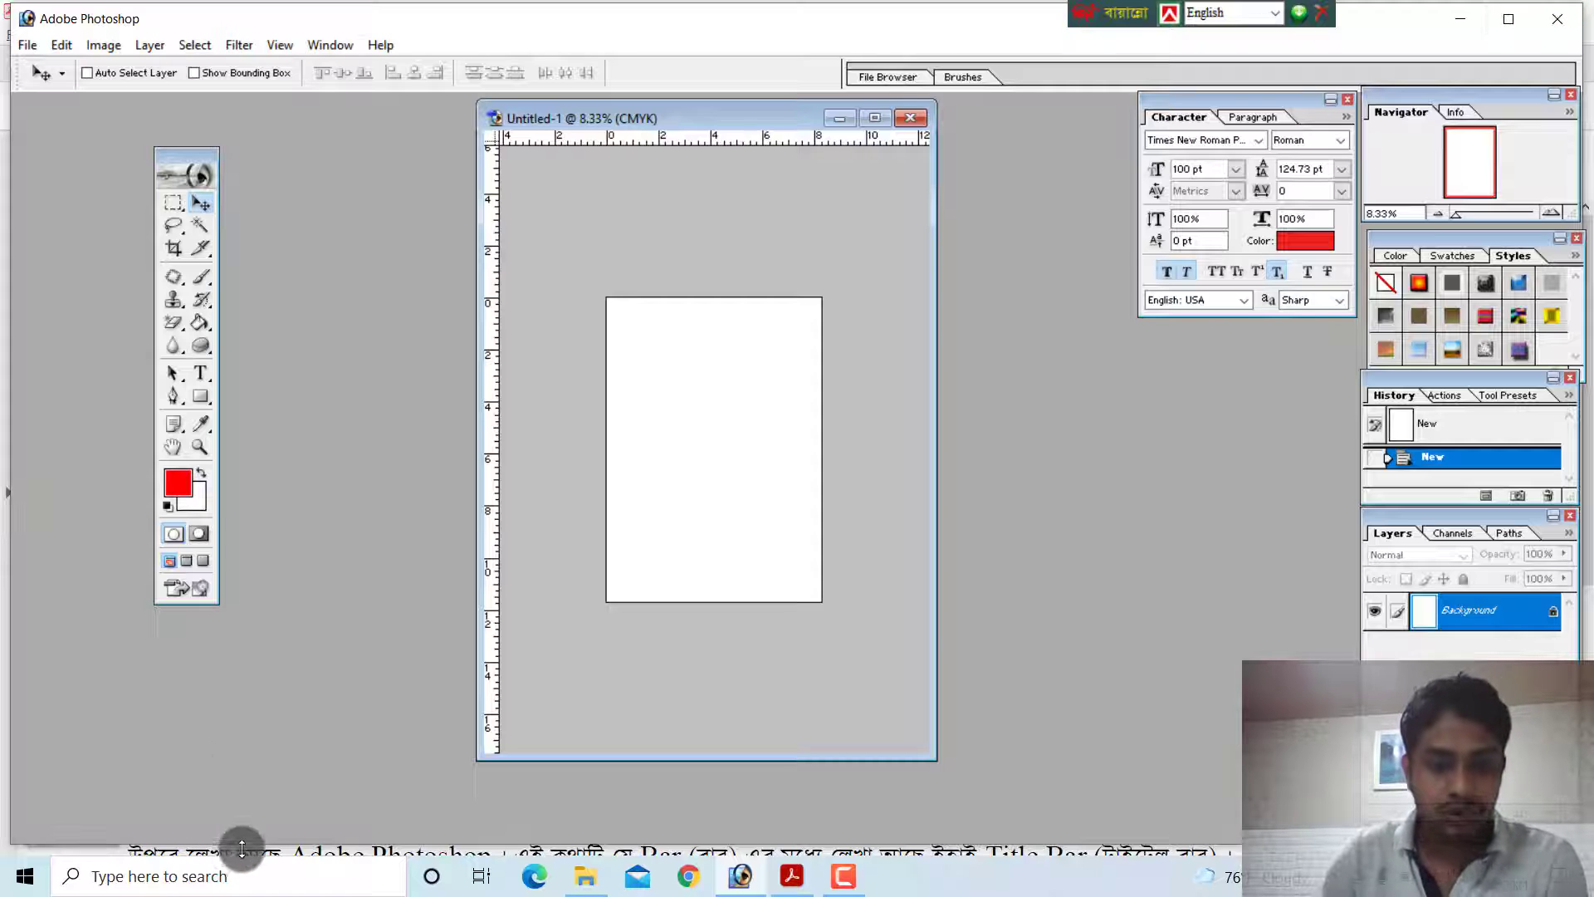
pyautogui.moveTo(248, 846); pyautogui.dragTo(253, 855)
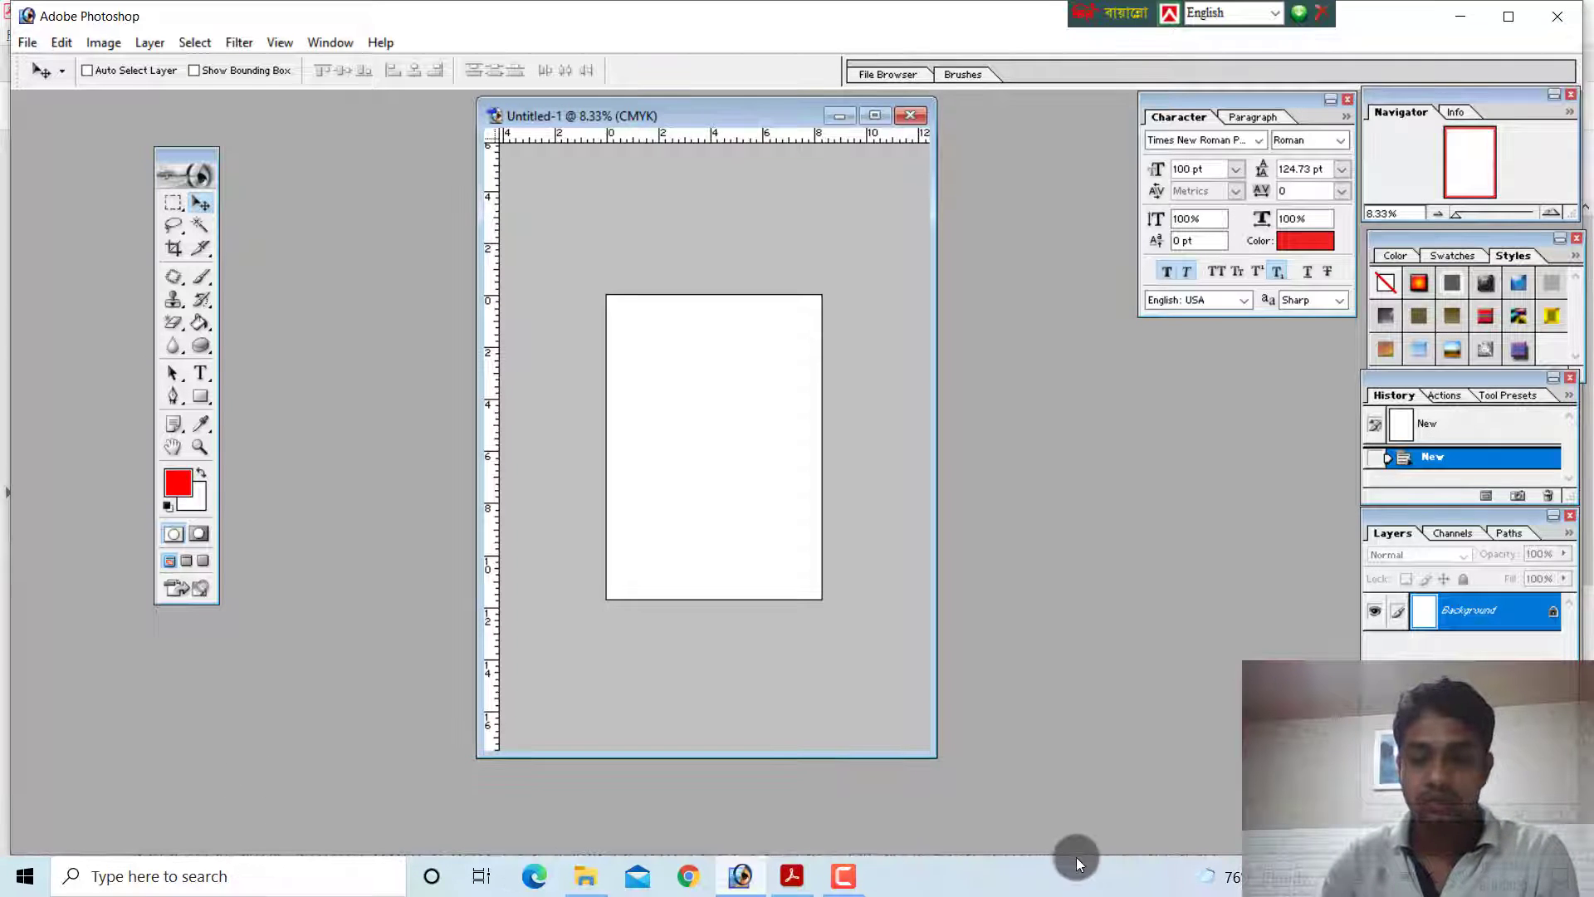
# Switch to the PDF guide, examine the Zoom Indicator label in the screen diagram, and return to Photoshop
pyautogui.hotkey('alt', 'Tab')
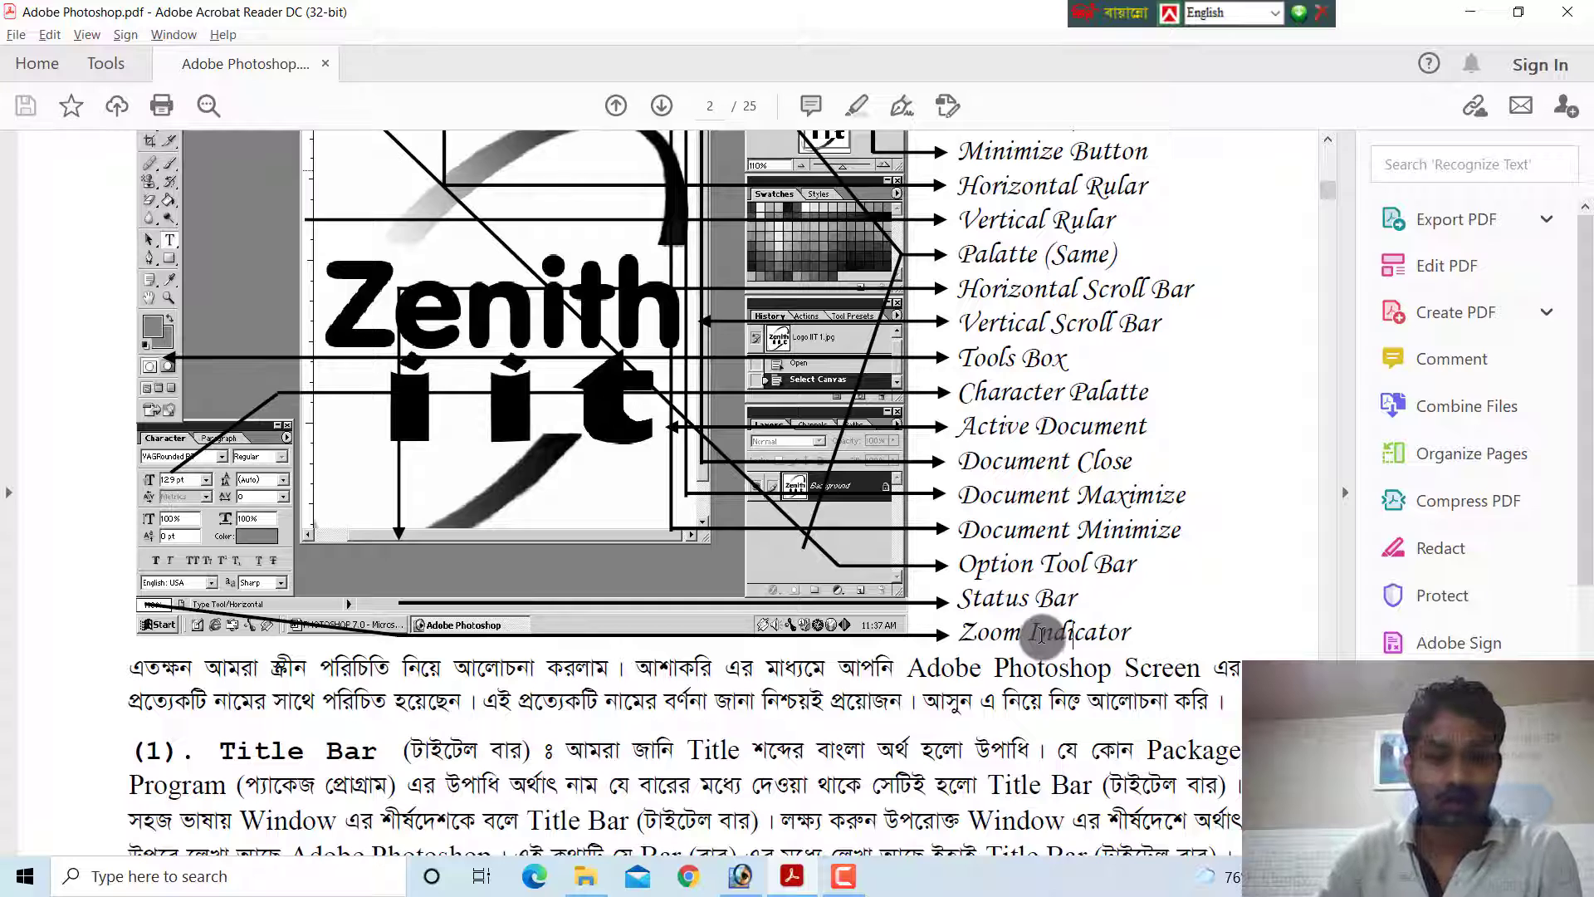
pyautogui.click(1066, 638)
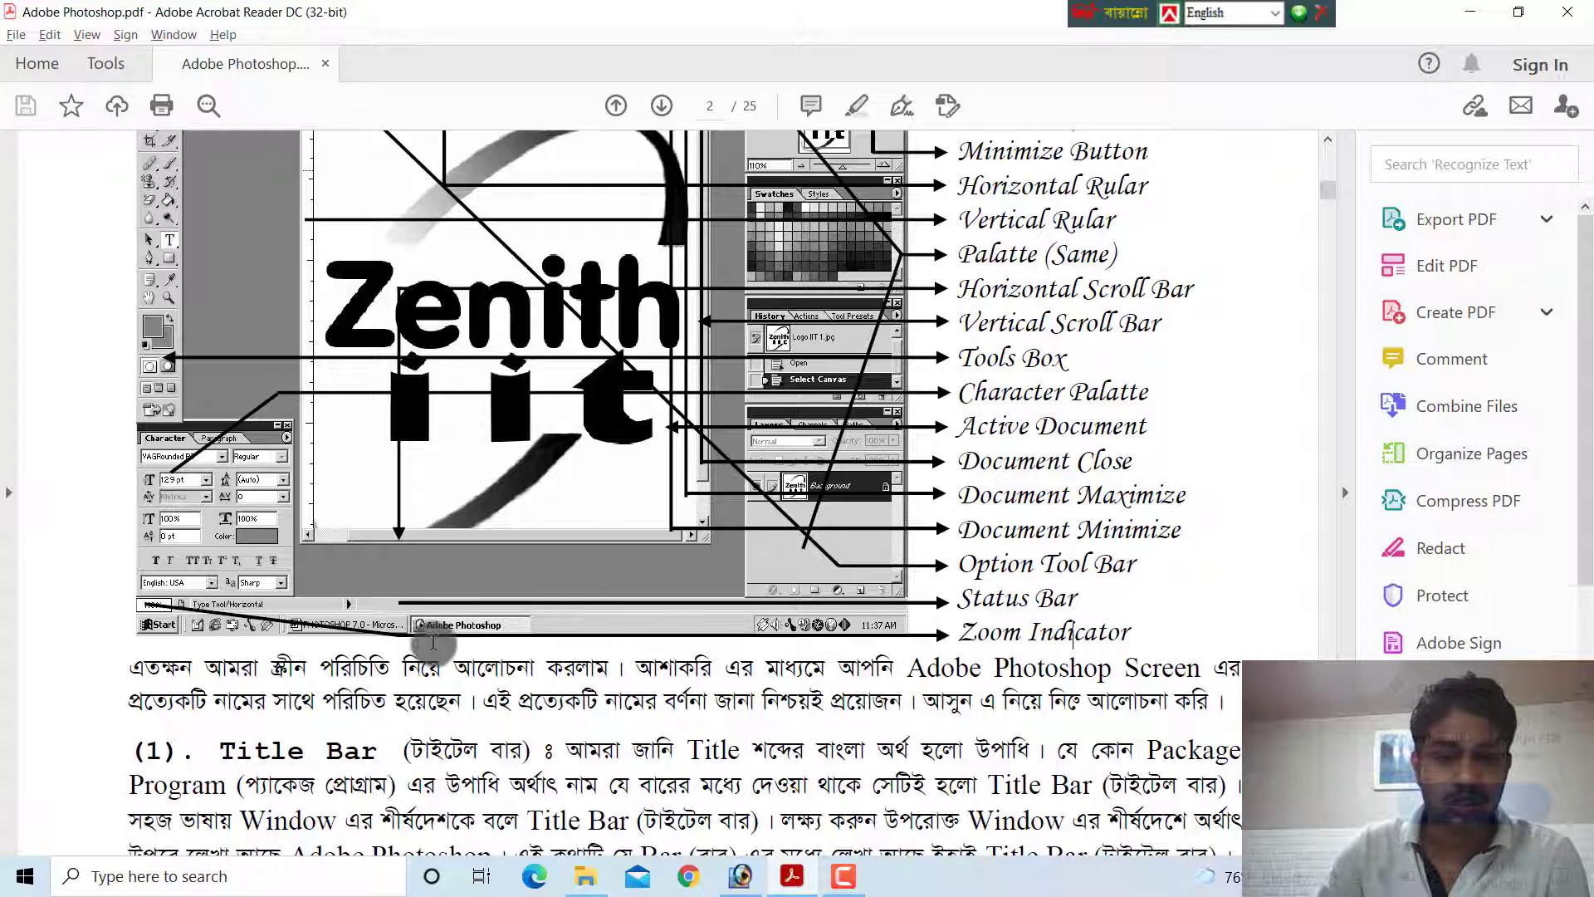
pyautogui.hotkey('alt', 'Tab')
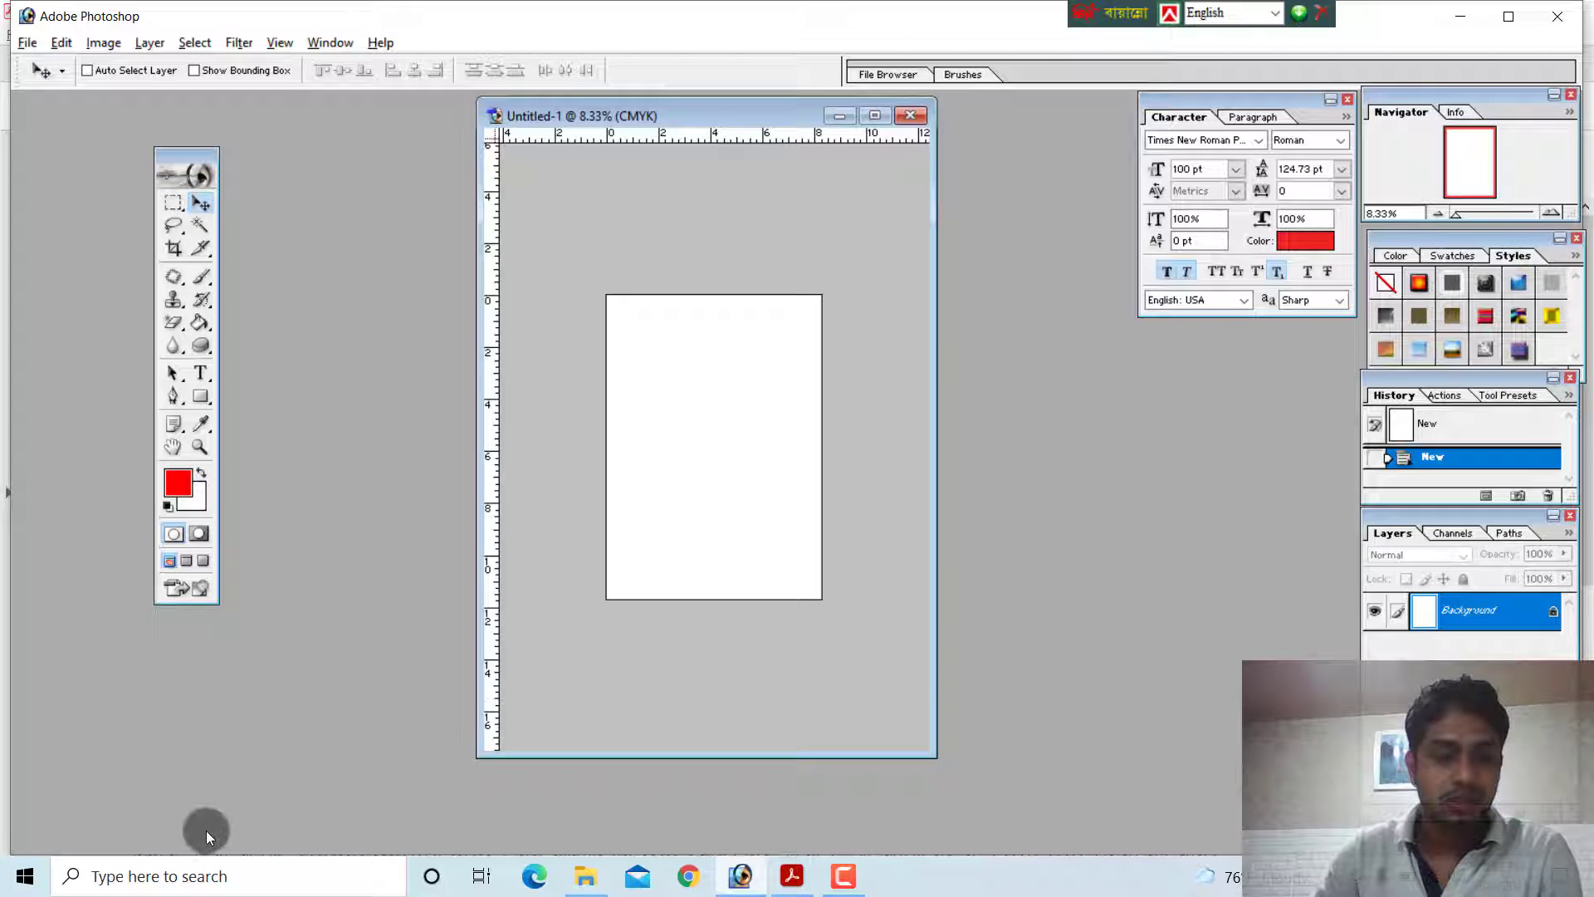
# Show the Status Bar and place the cursor in its zoom percentage field
pyautogui.click(324, 40)
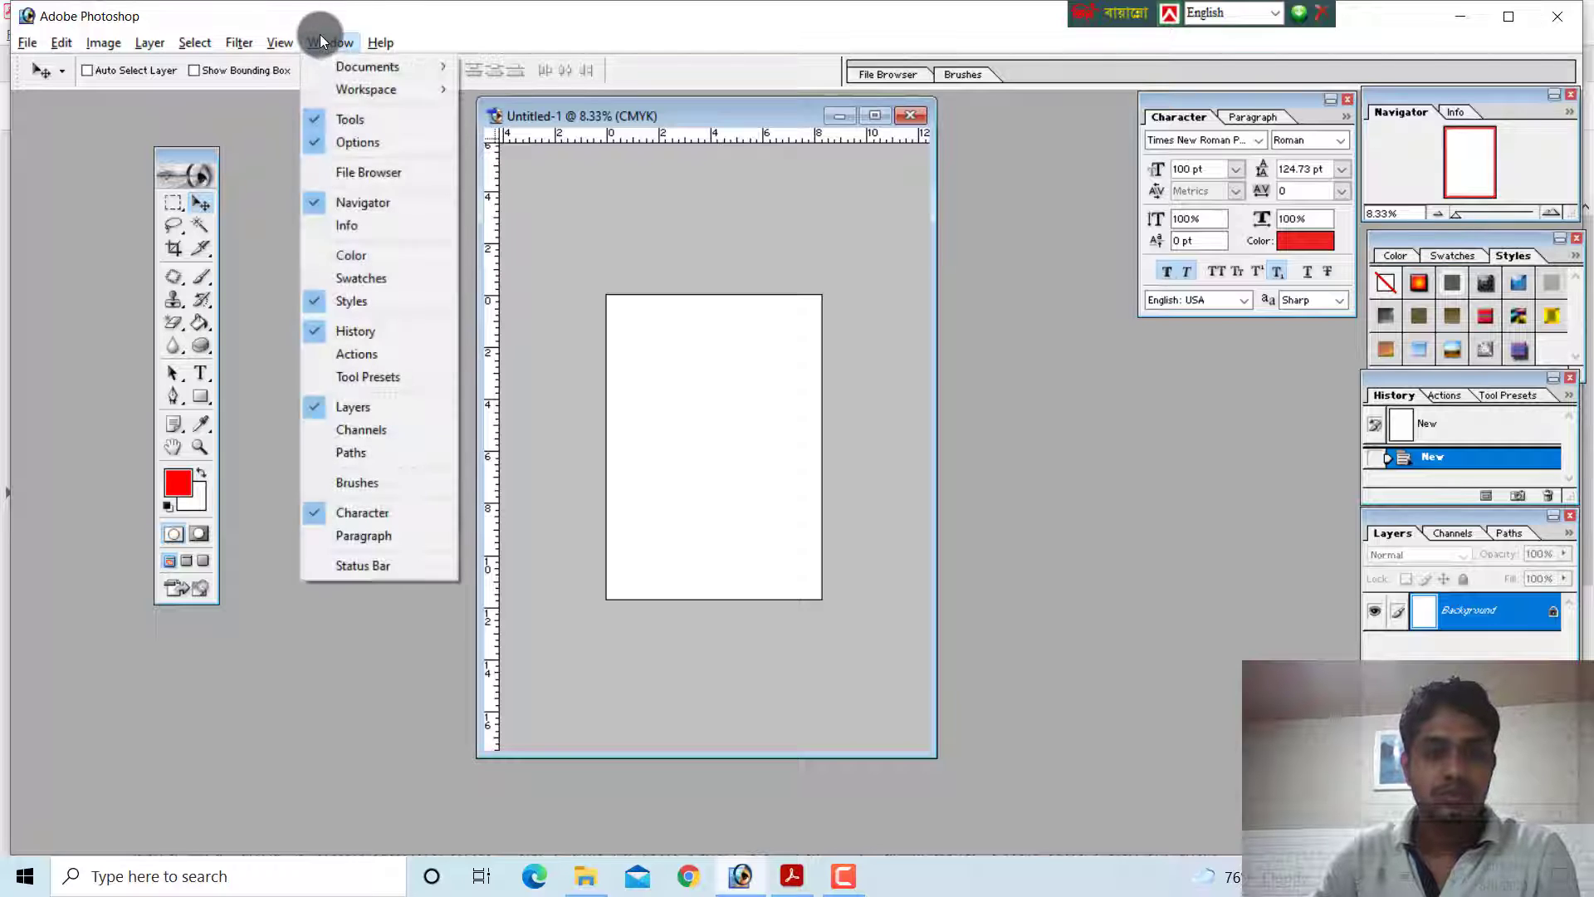
pyautogui.click(403, 571)
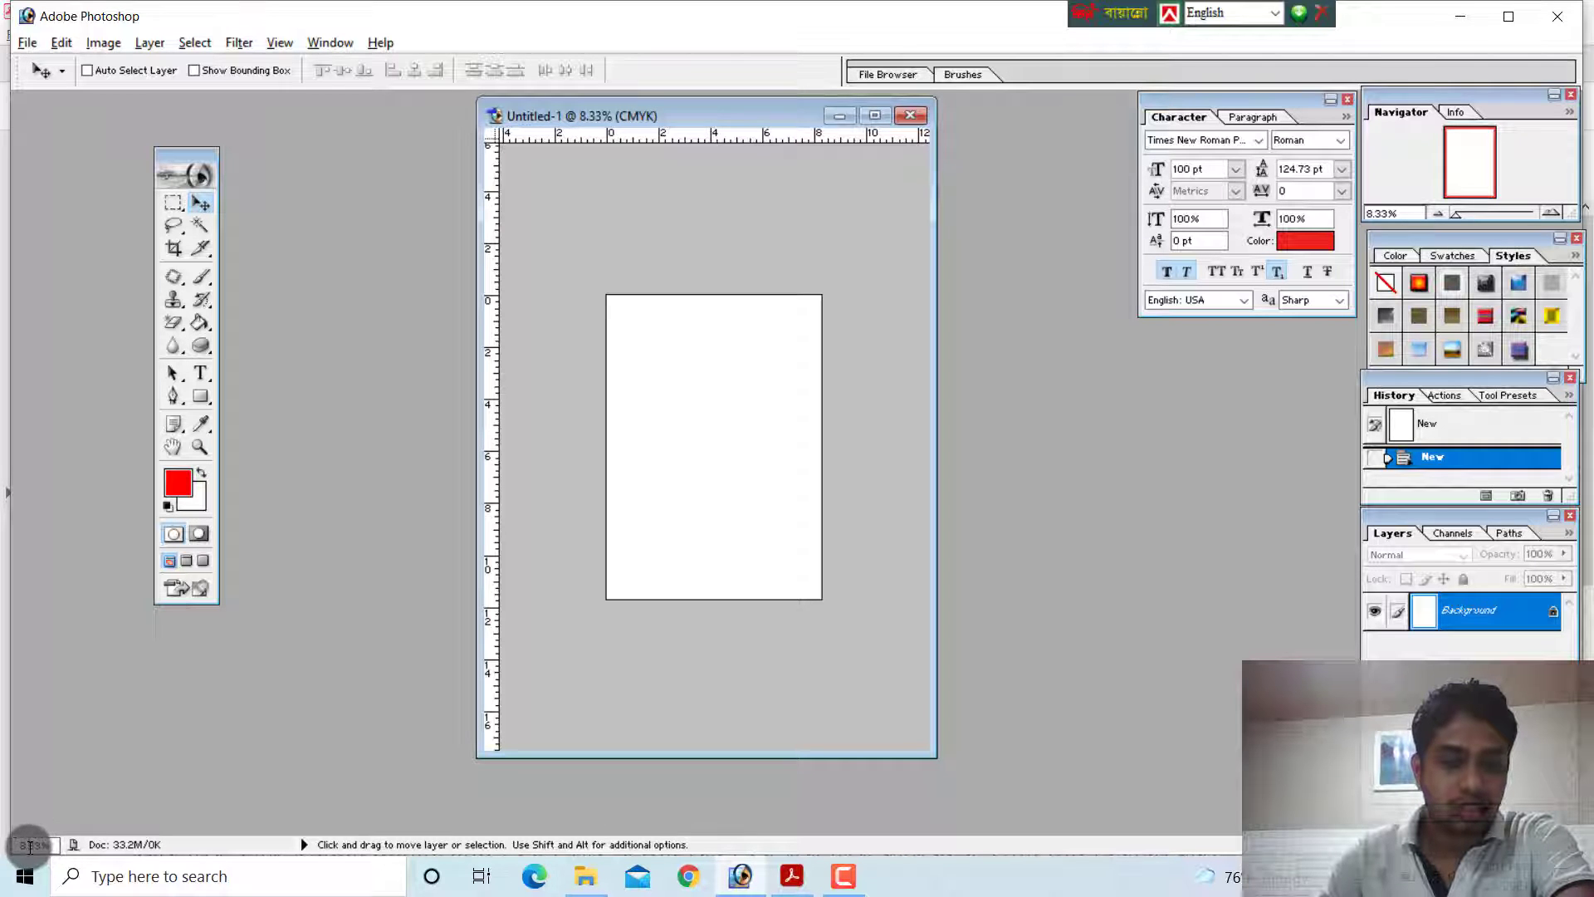
pyautogui.click(73, 847)
pyautogui.click(28, 841)
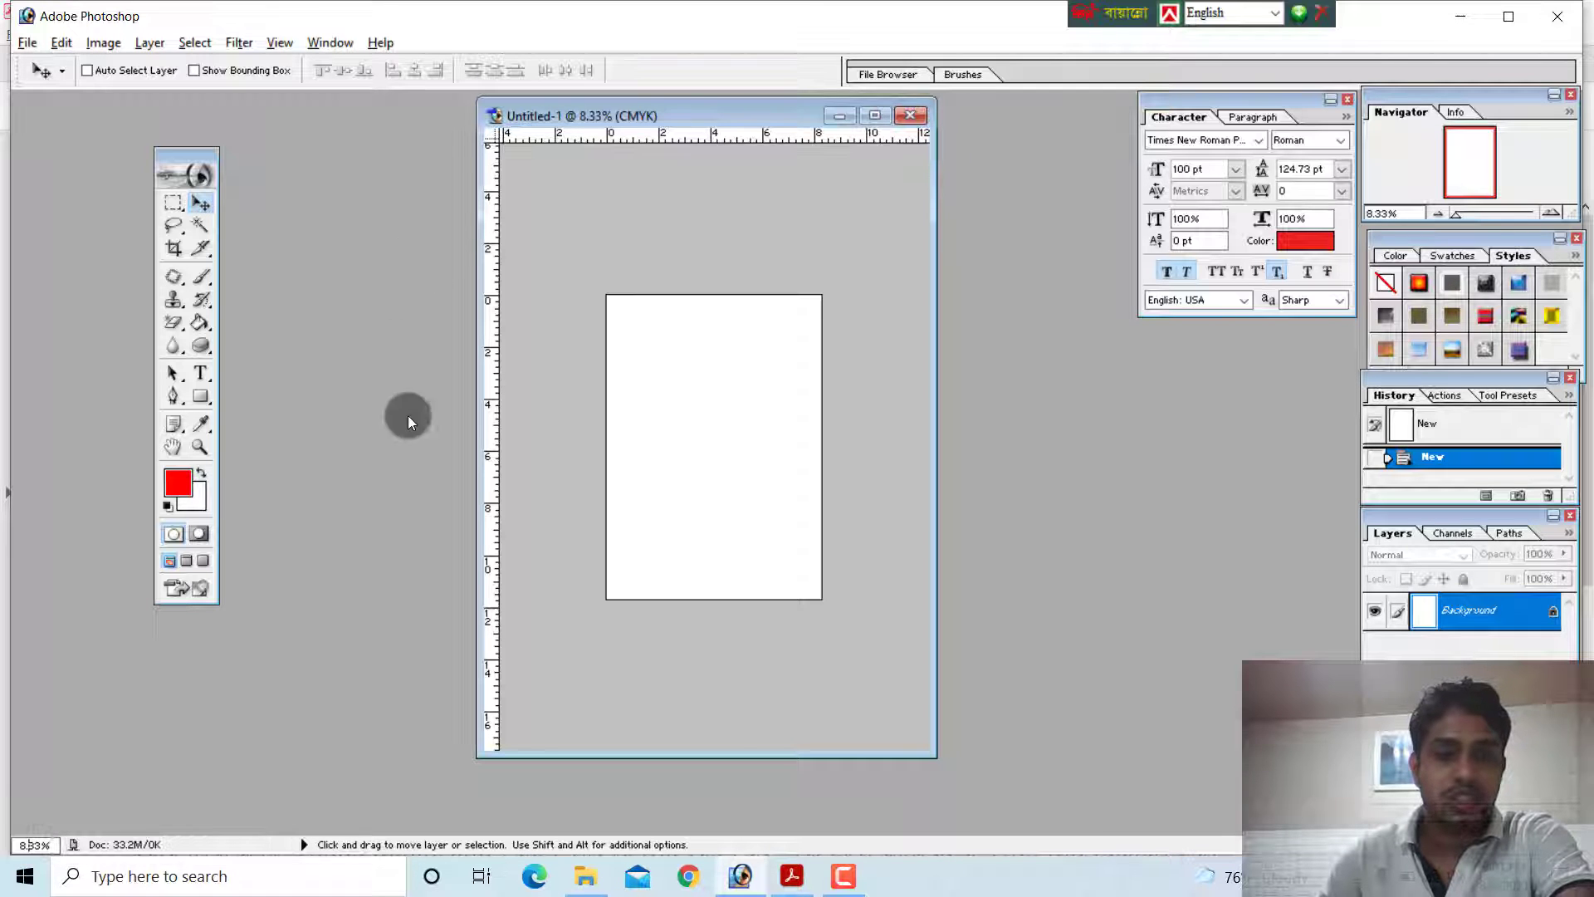
# Examine which palettes and bars can be shown or hidden, including Character, Paragraph and Status Bar
pyautogui.click(332, 42)
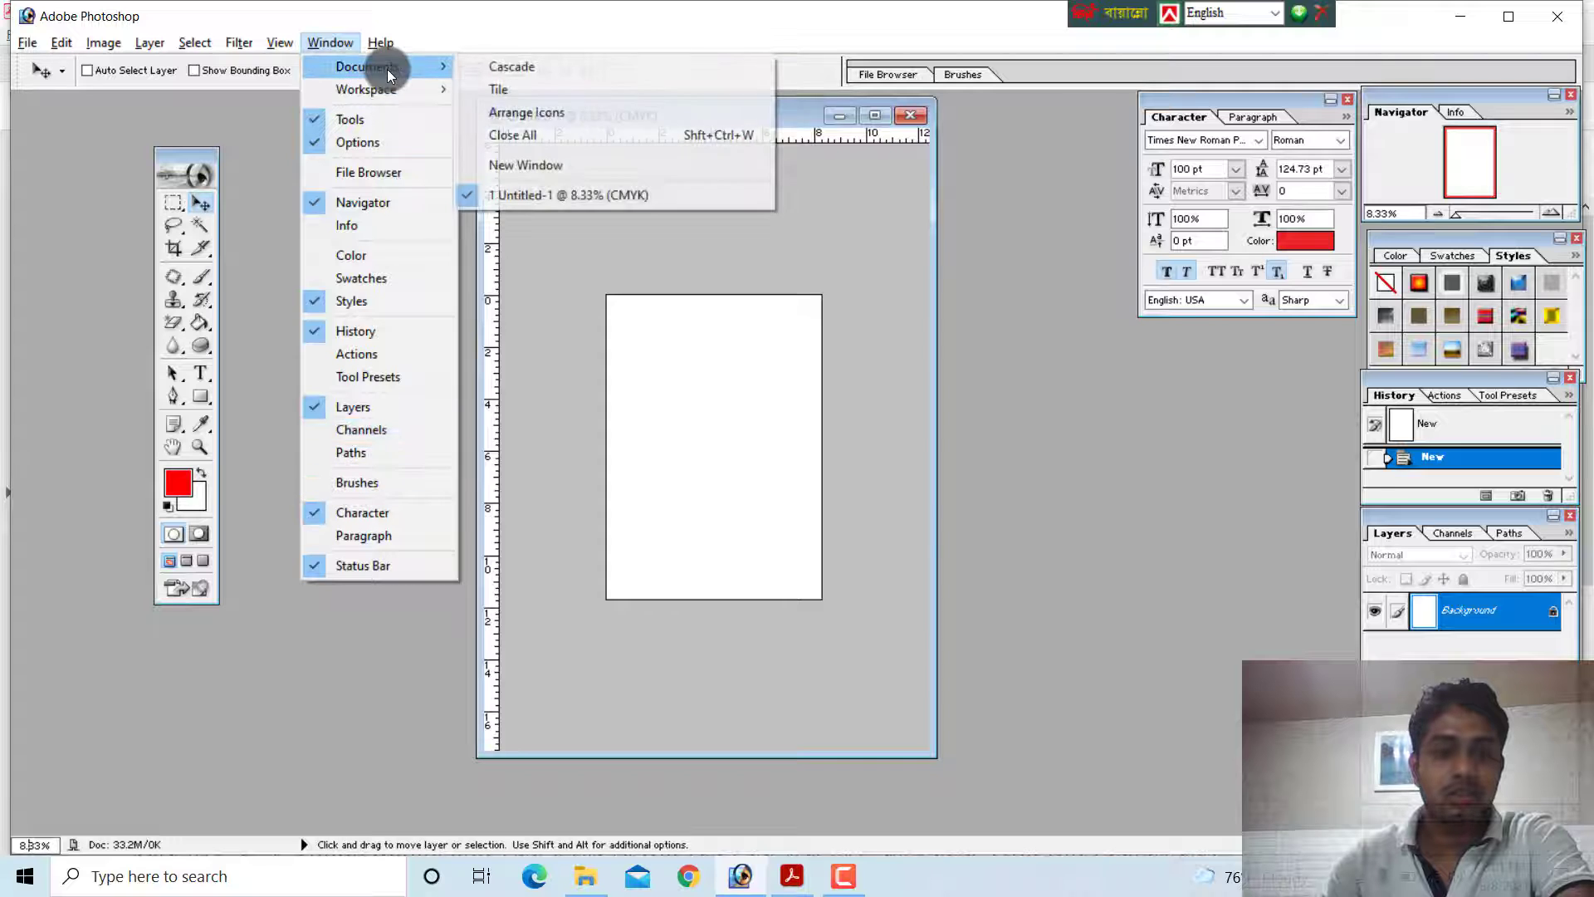
pyautogui.moveTo(389, 98)
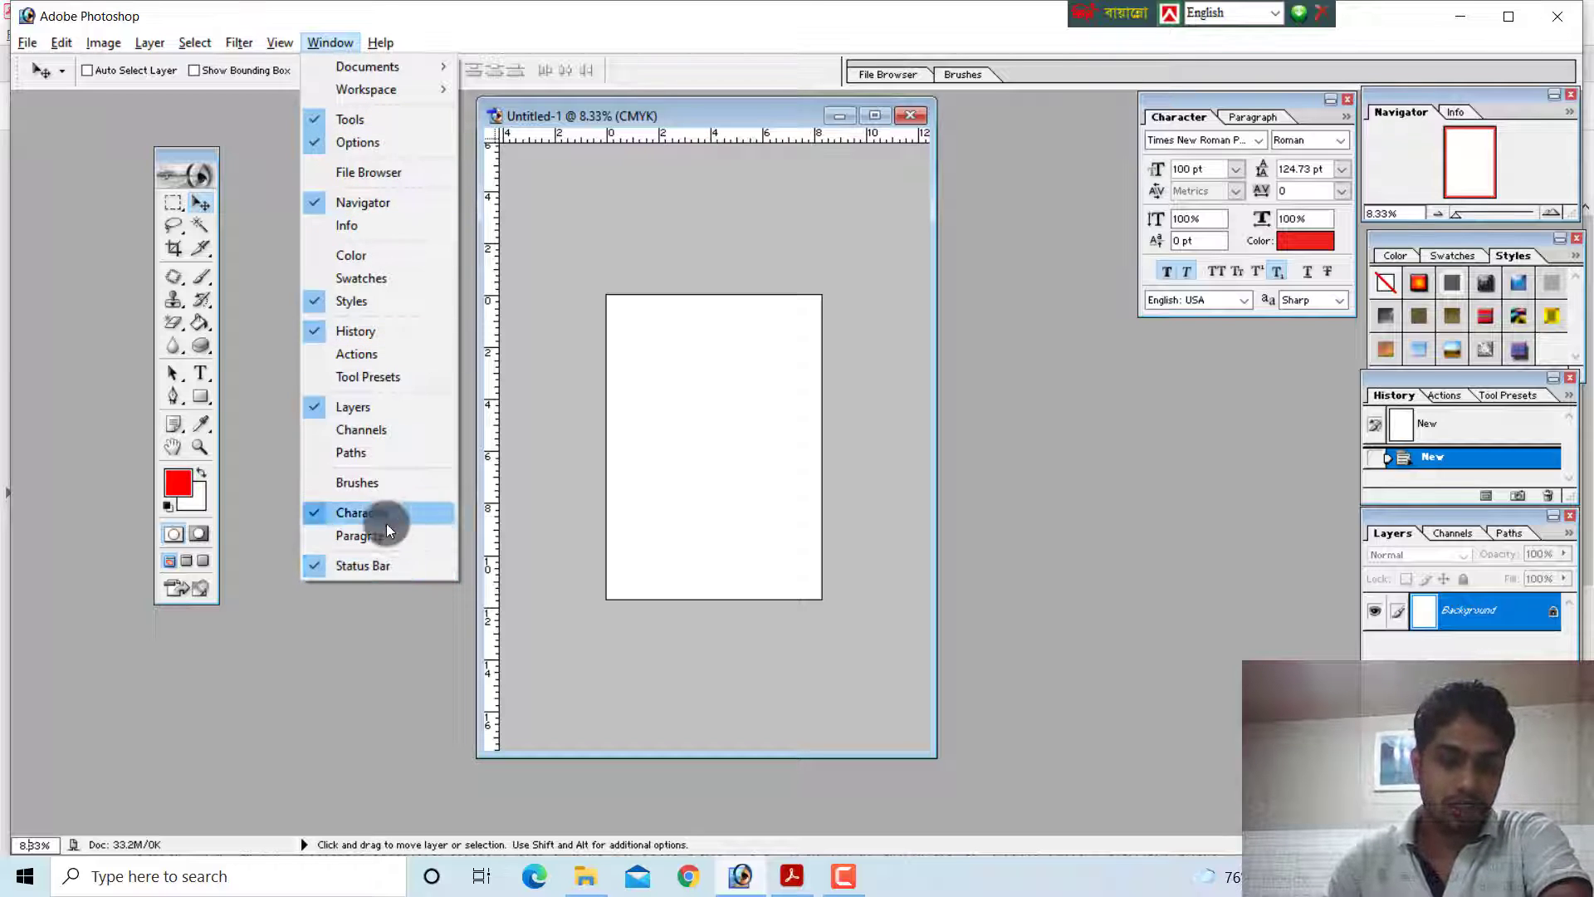
pyautogui.click(1101, 647)
pyautogui.click(328, 41)
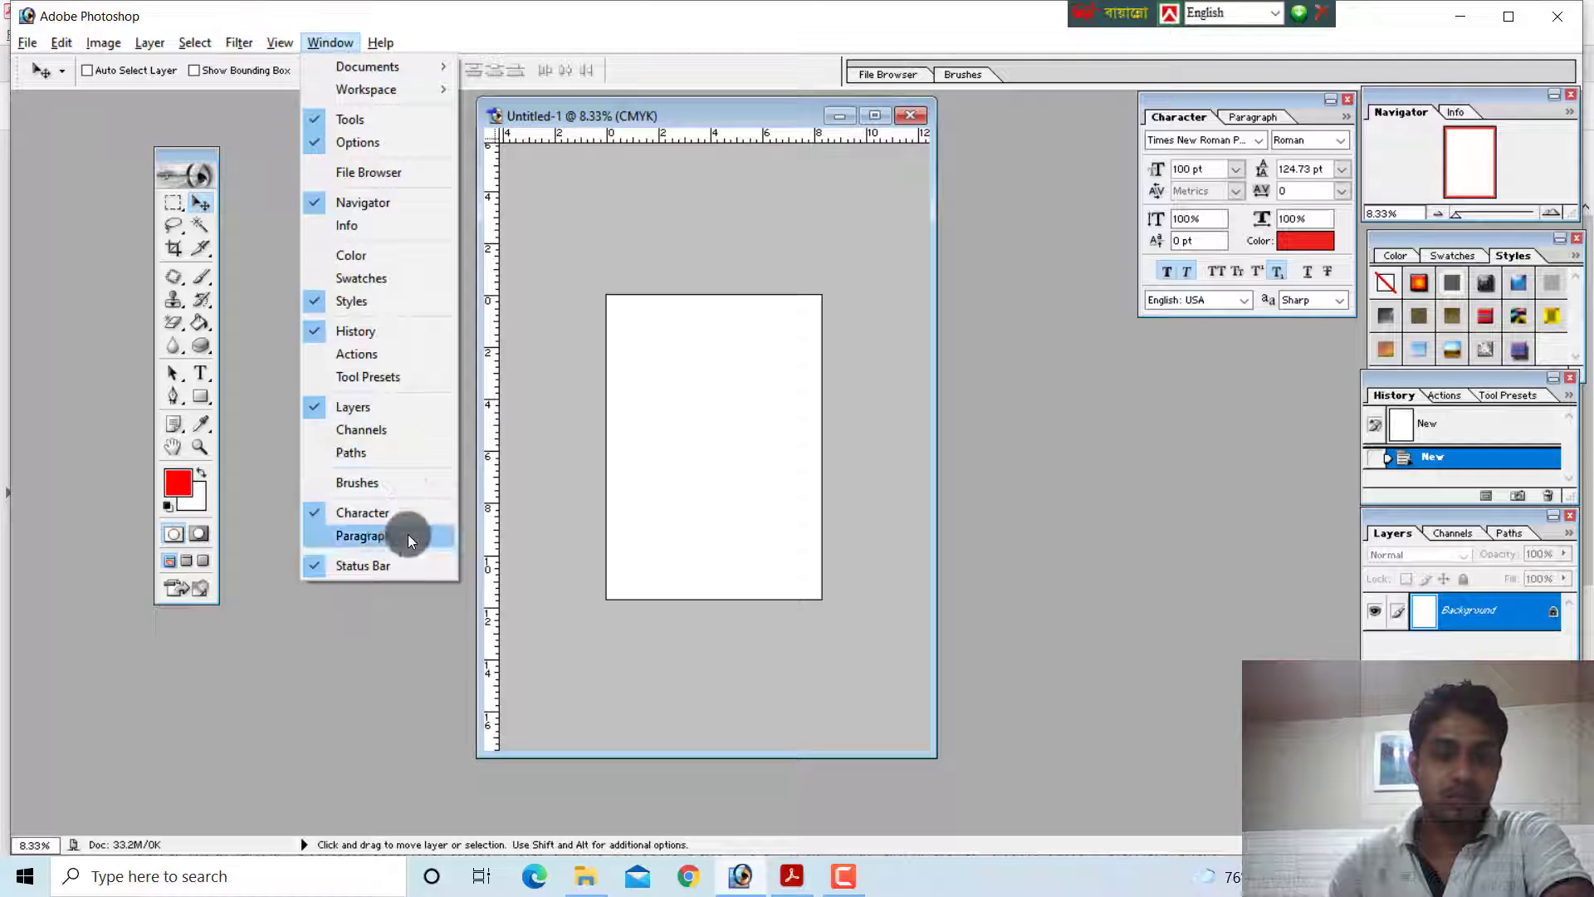
pyautogui.click(172, 855)
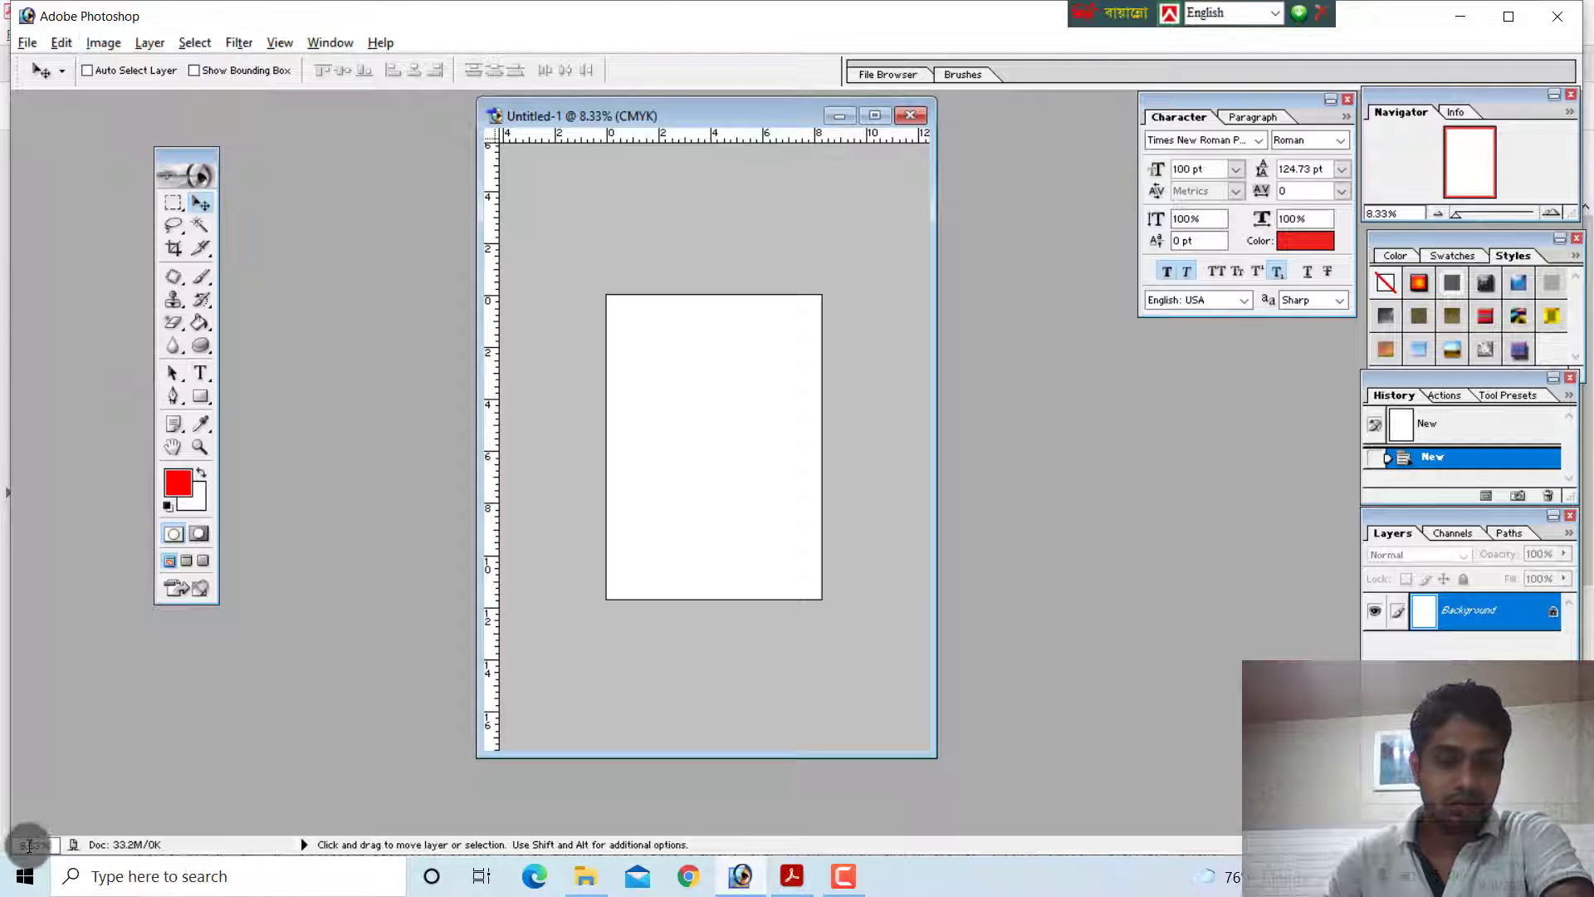
# Set the document zoom to 10% in the zoom indicator, and display it at 100% with the Zoom tool
pyautogui.press('Return')
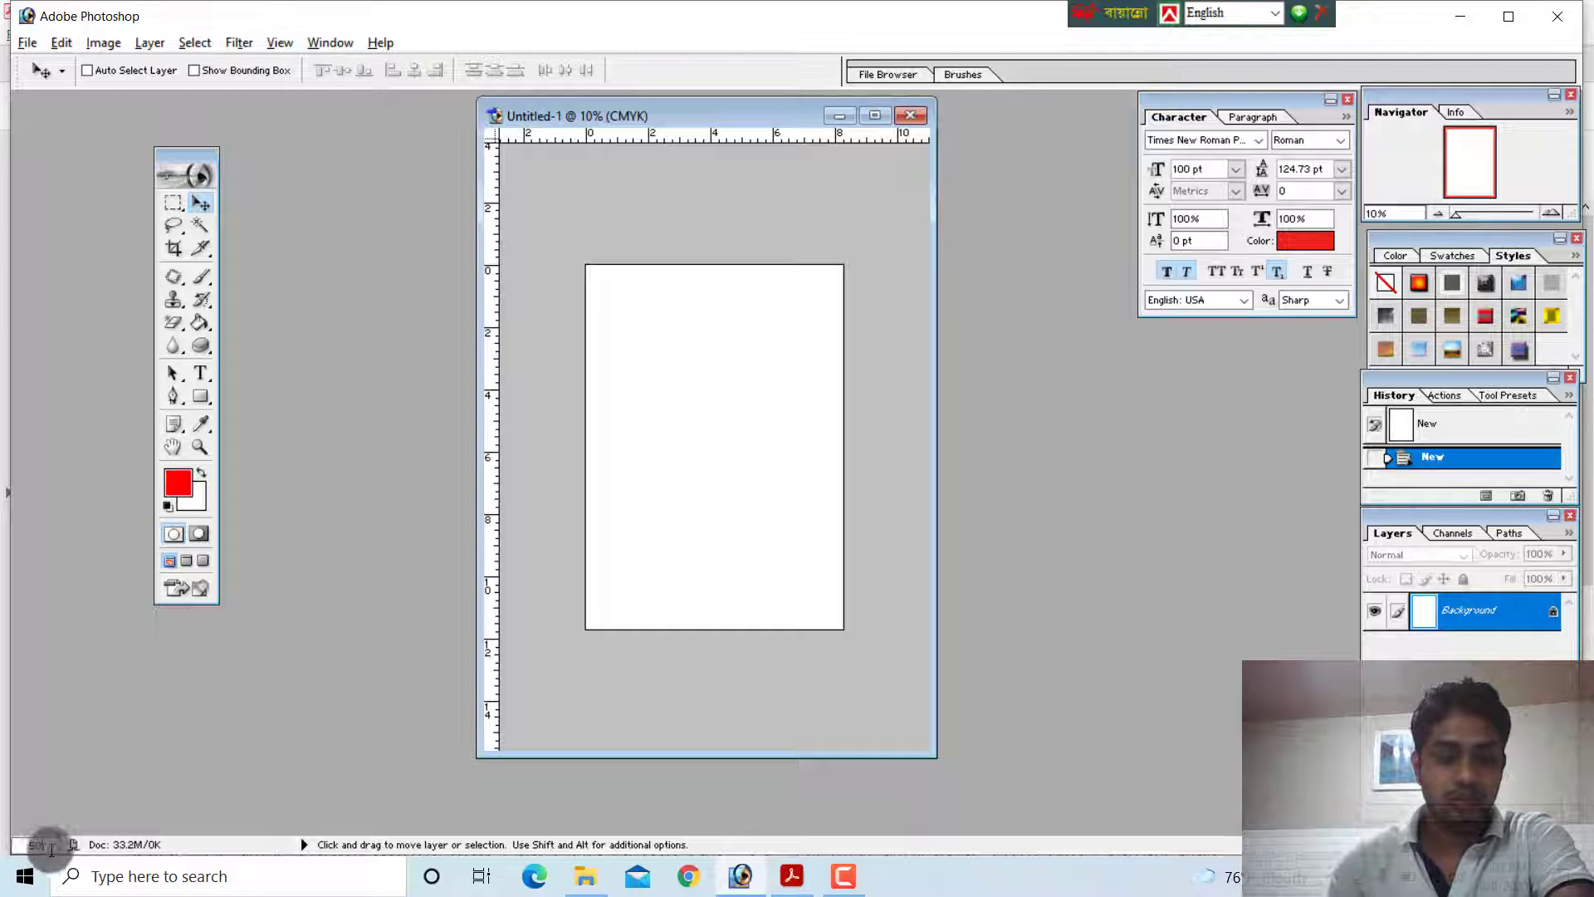
pyautogui.moveTo(50, 847); pyautogui.dragTo(0, 846)
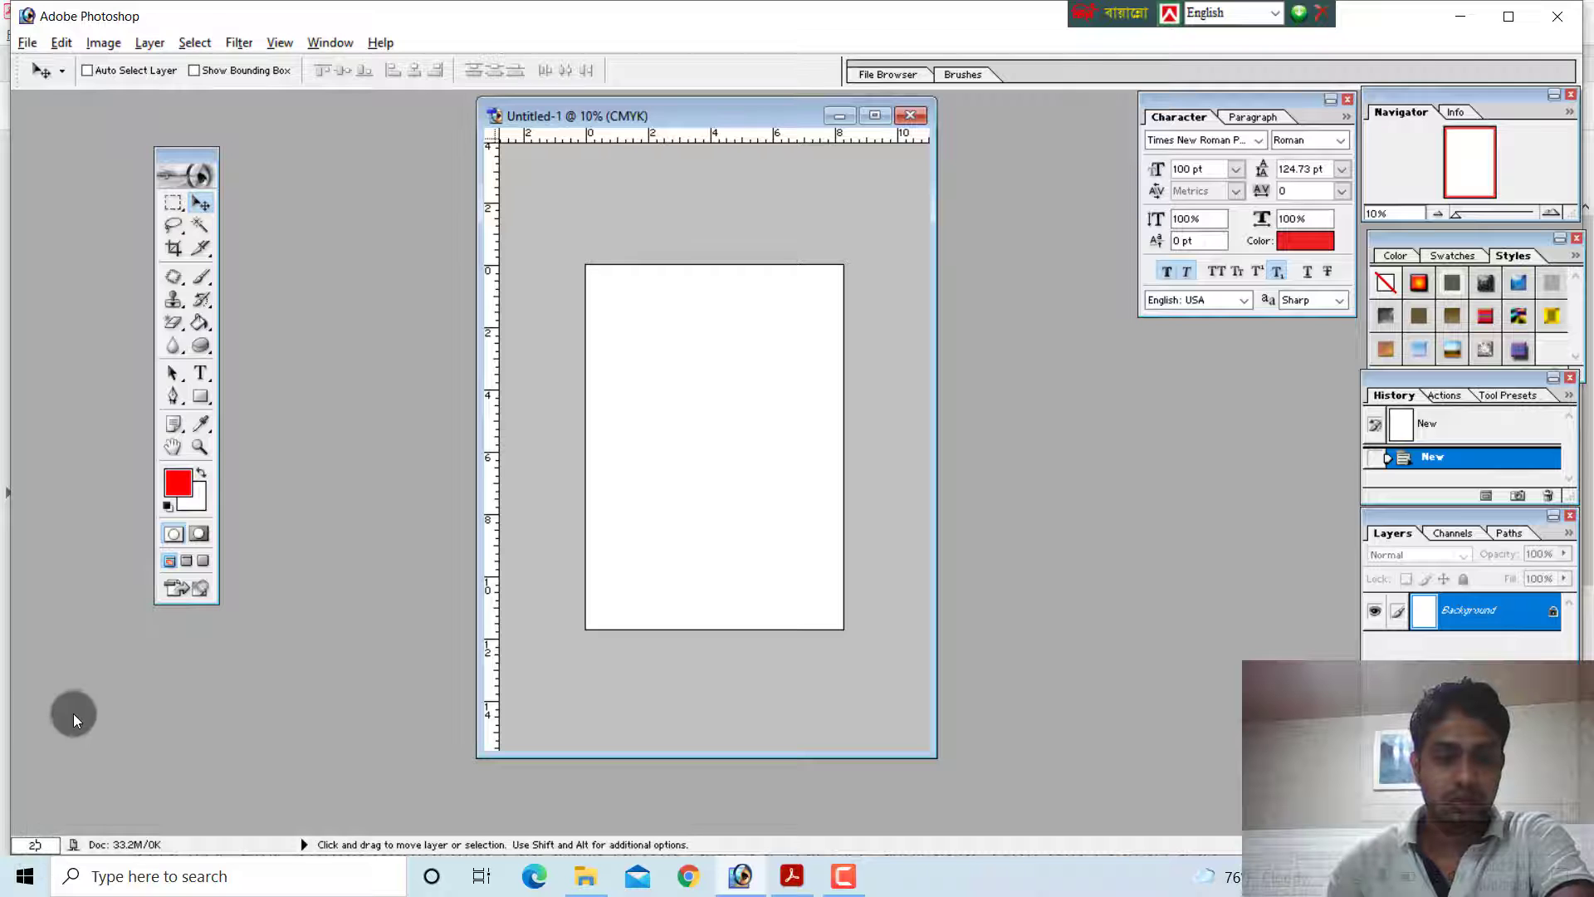
pyautogui.doubleClick(201, 449)
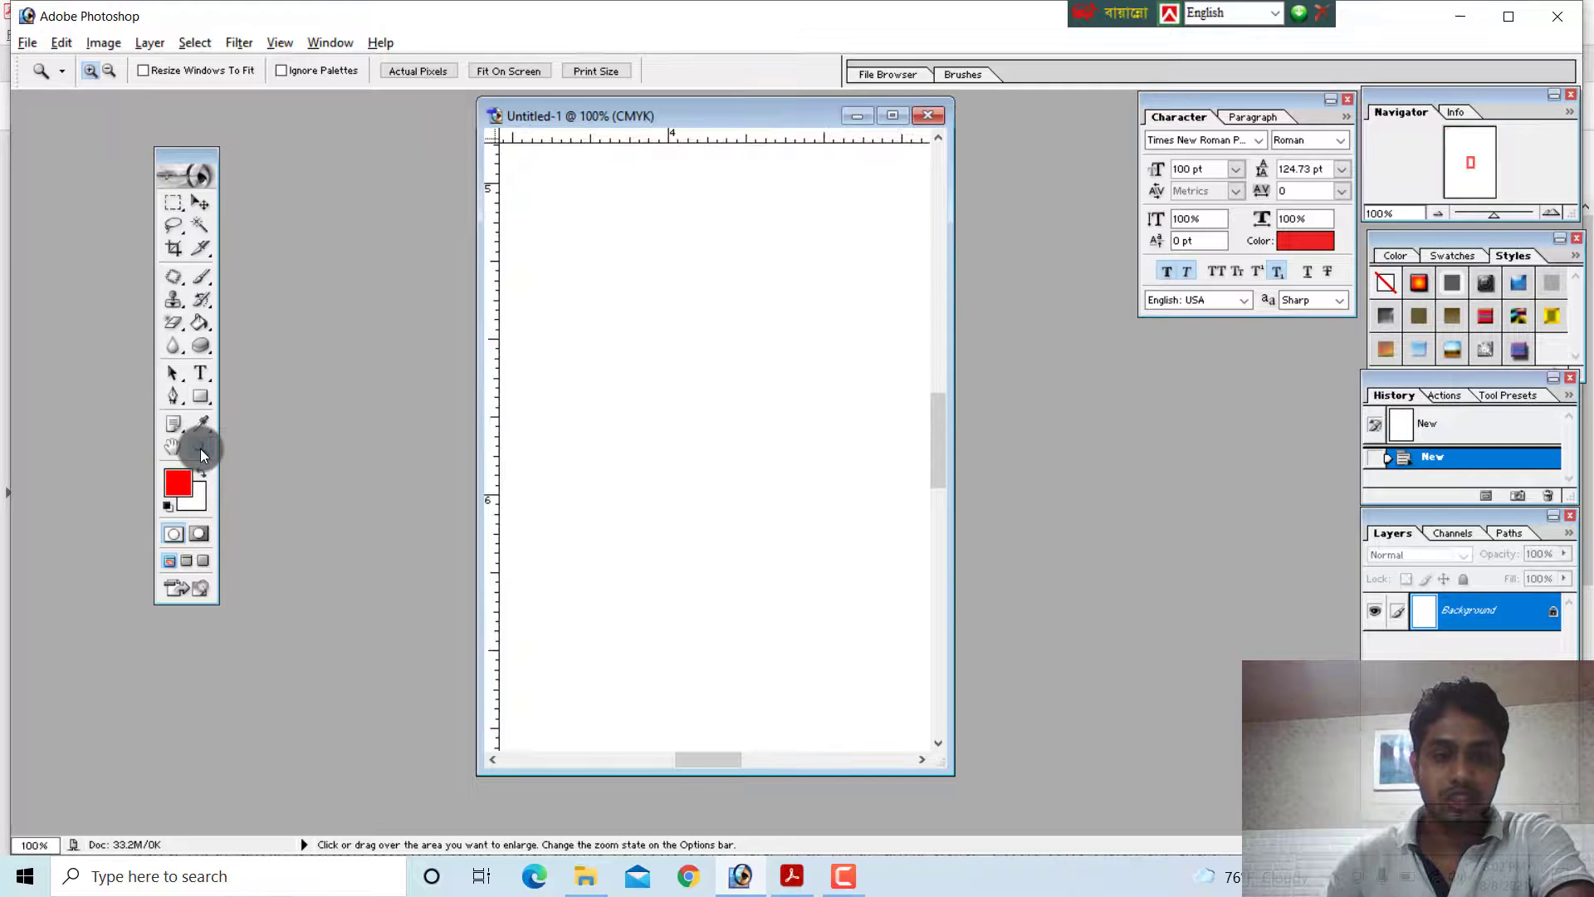
# Close the document and switch to the PDF guide at the "Introducing on Screen" heading
pyautogui.click(934, 116)
pyautogui.hotkey('alt', 'Tab')
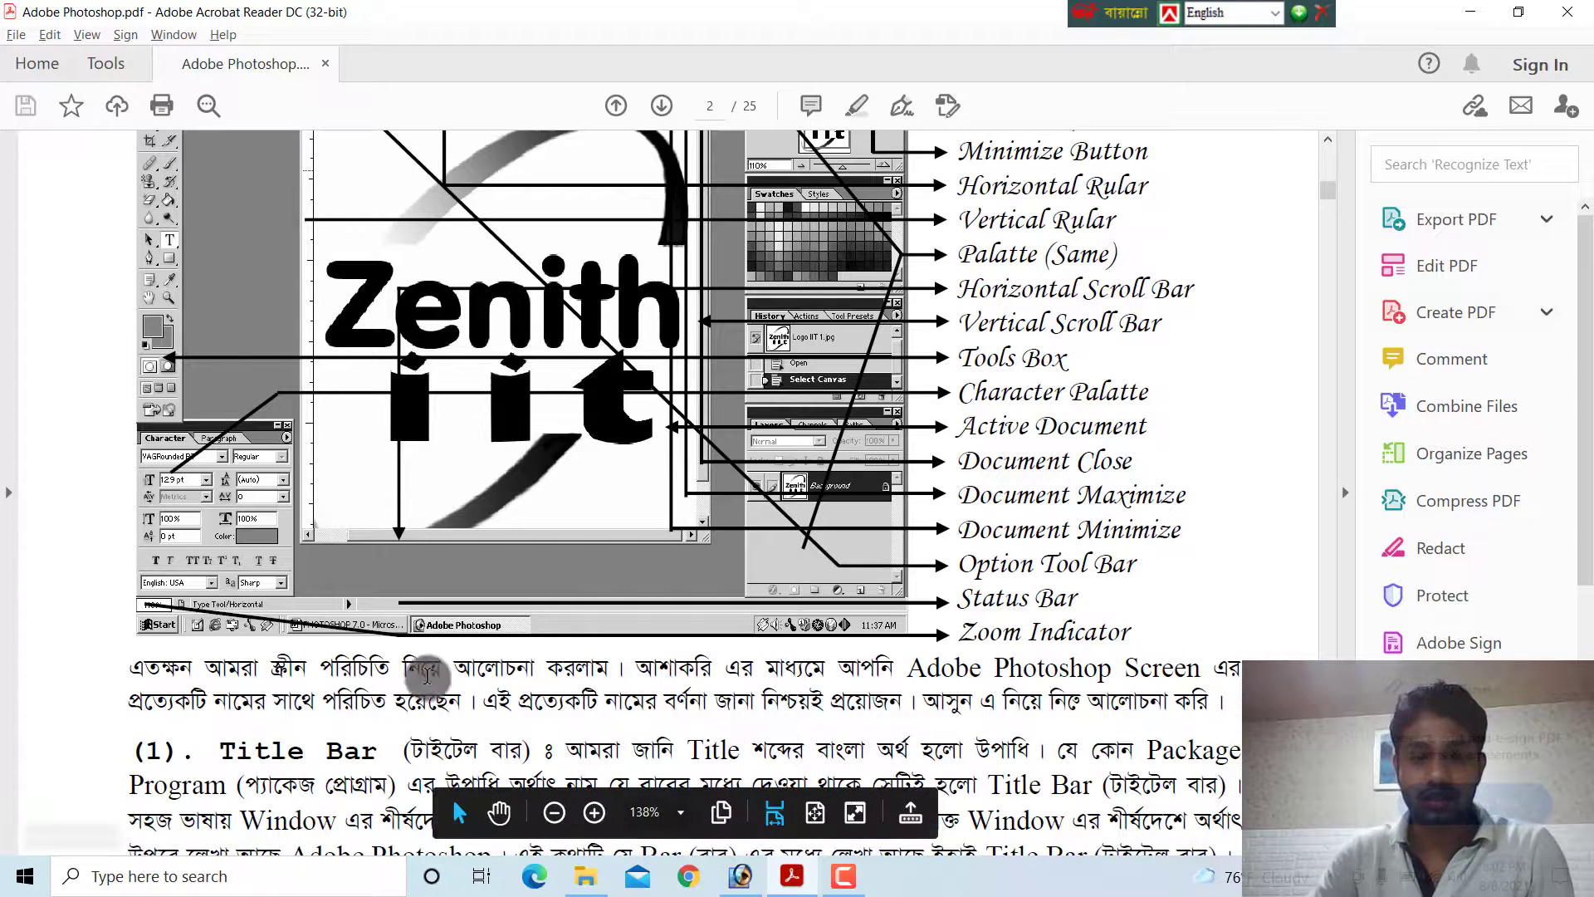
pyautogui.scroll(5, 457, 470)
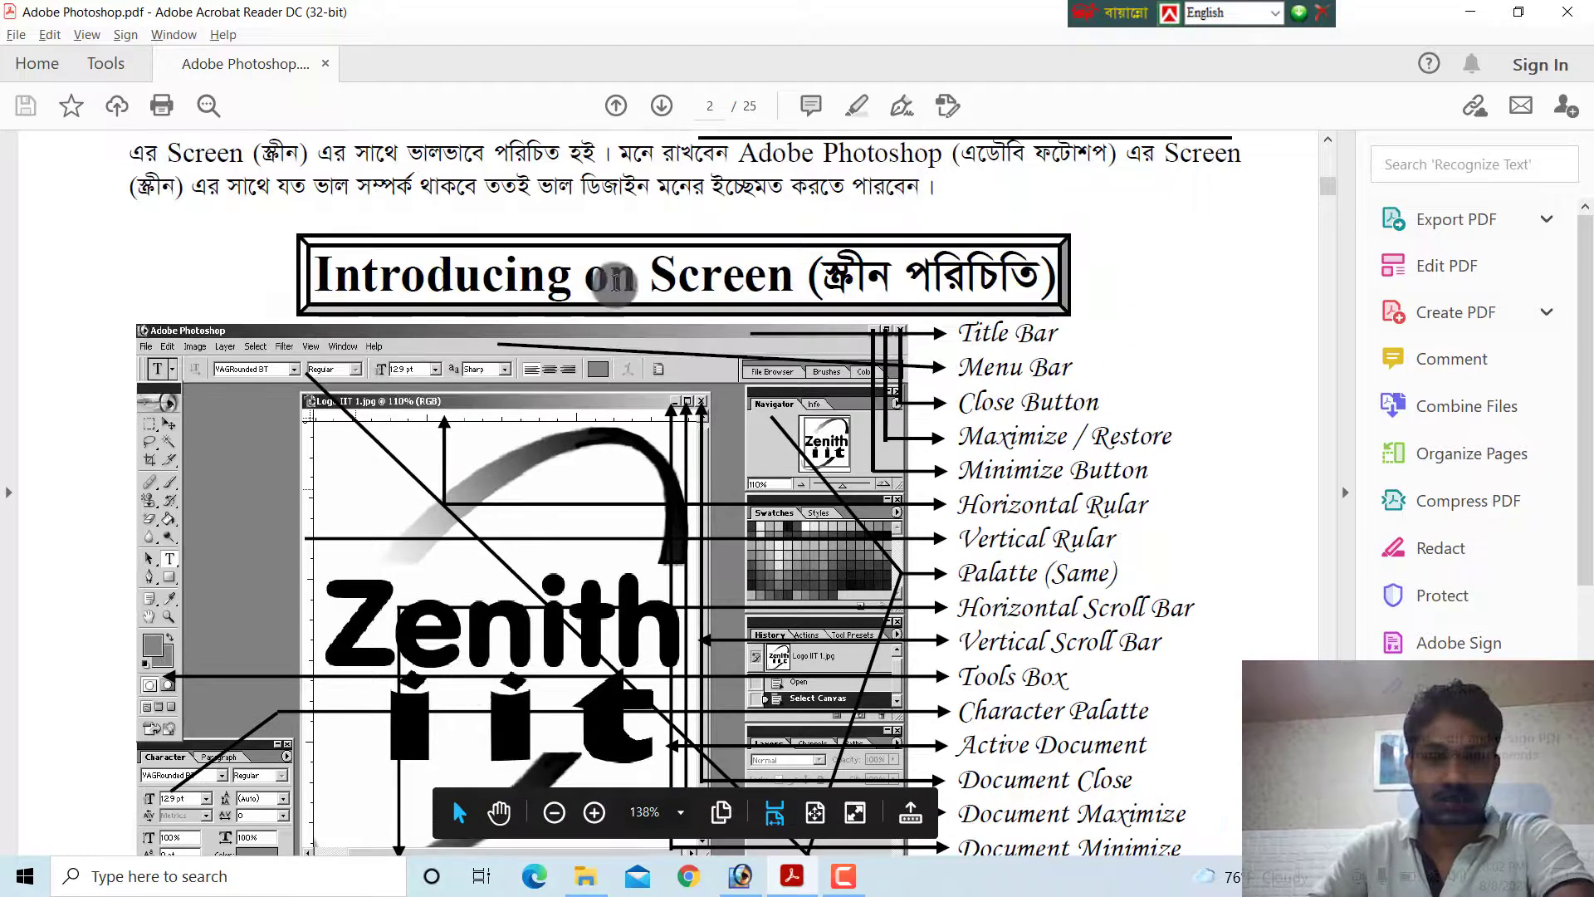